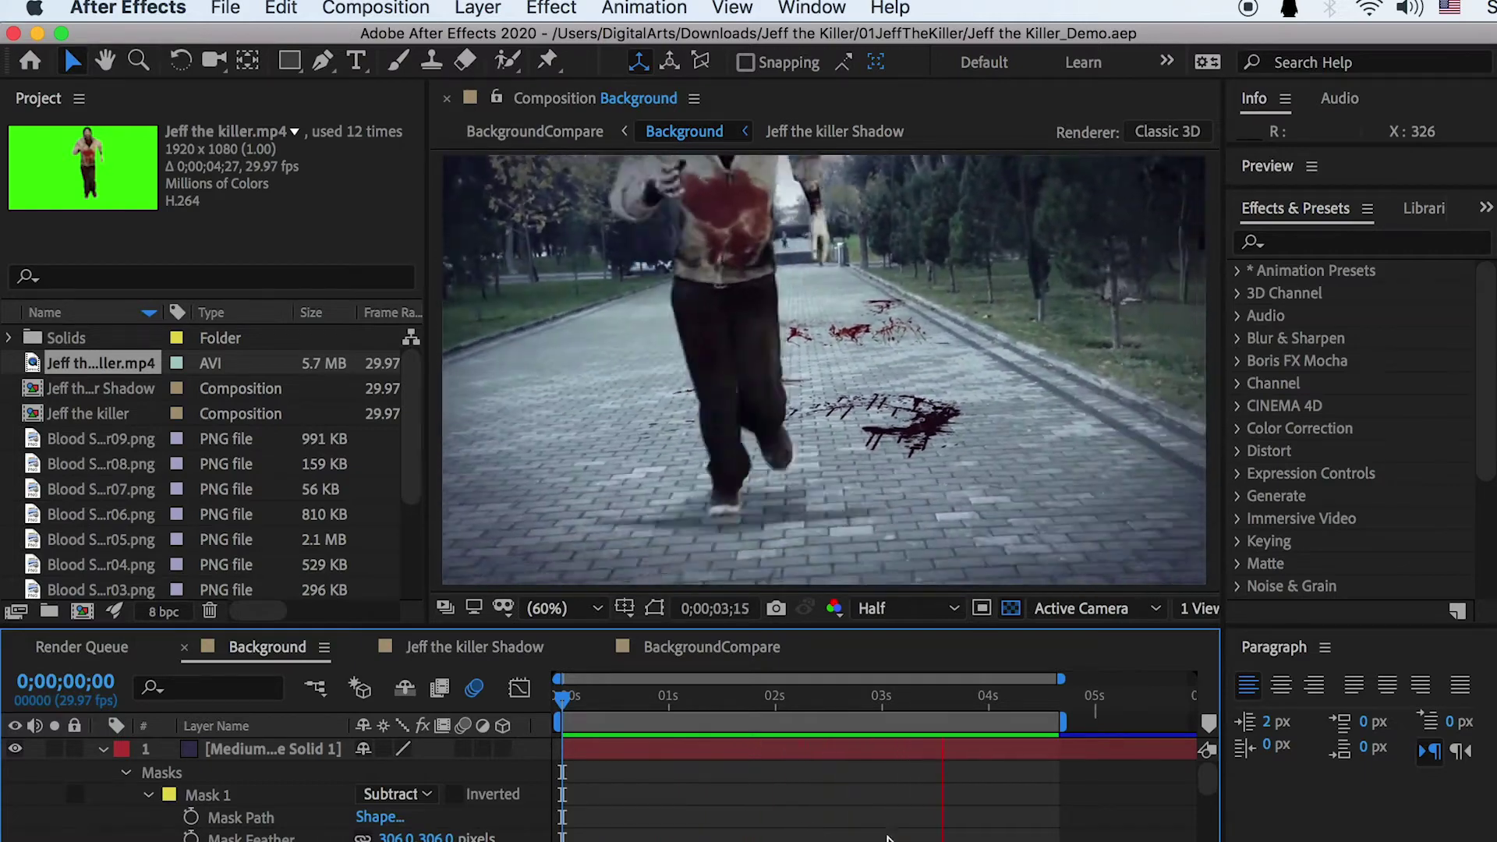
Step: Switch to Finder, import Background.mp4 from the (Footage) folder into the After Effects project and create a composition from it
key("super+Tab")
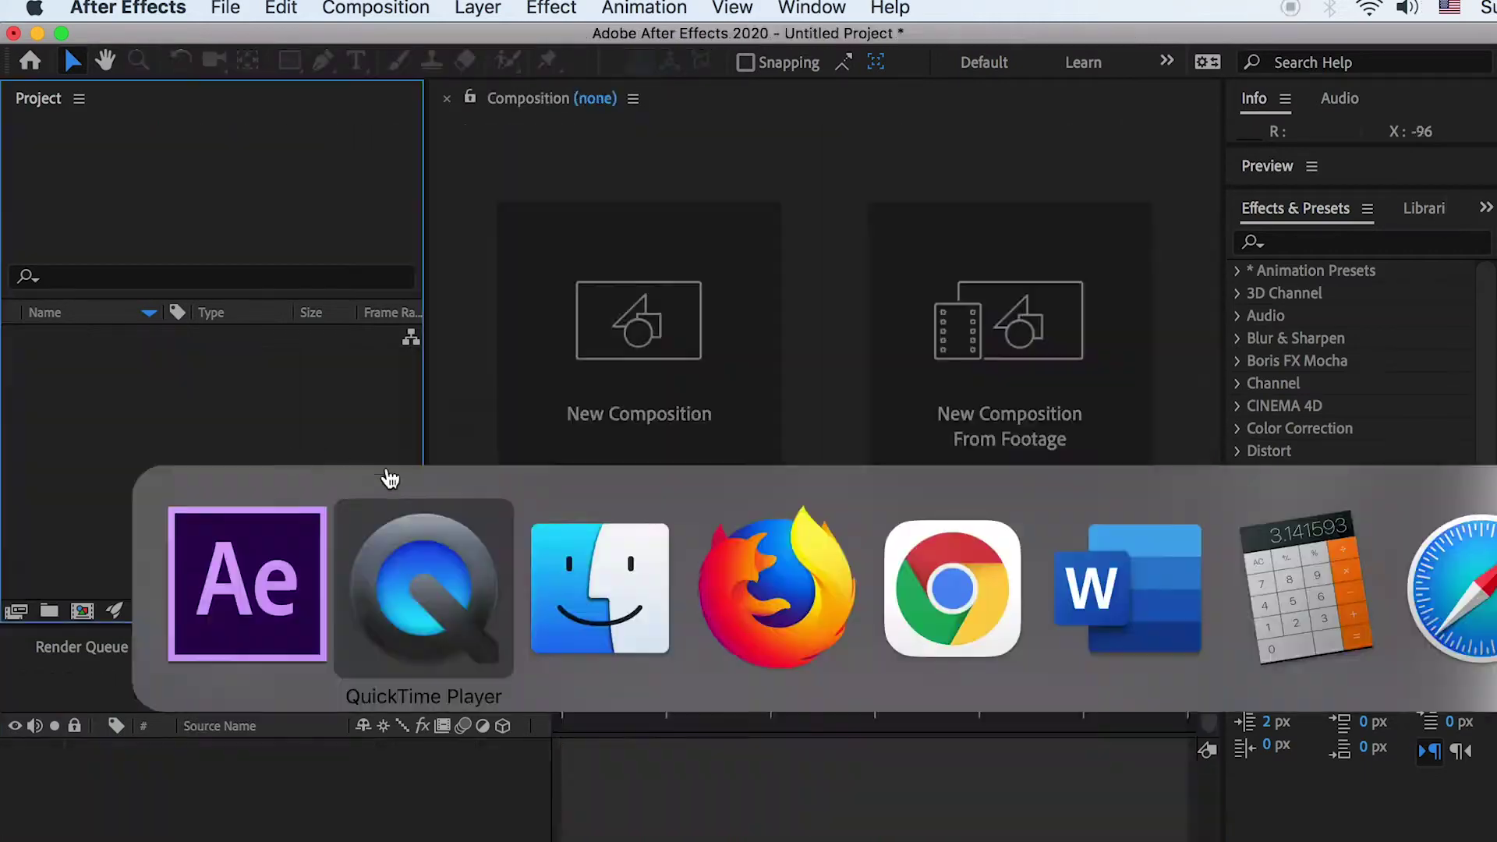
key("super+Tab")
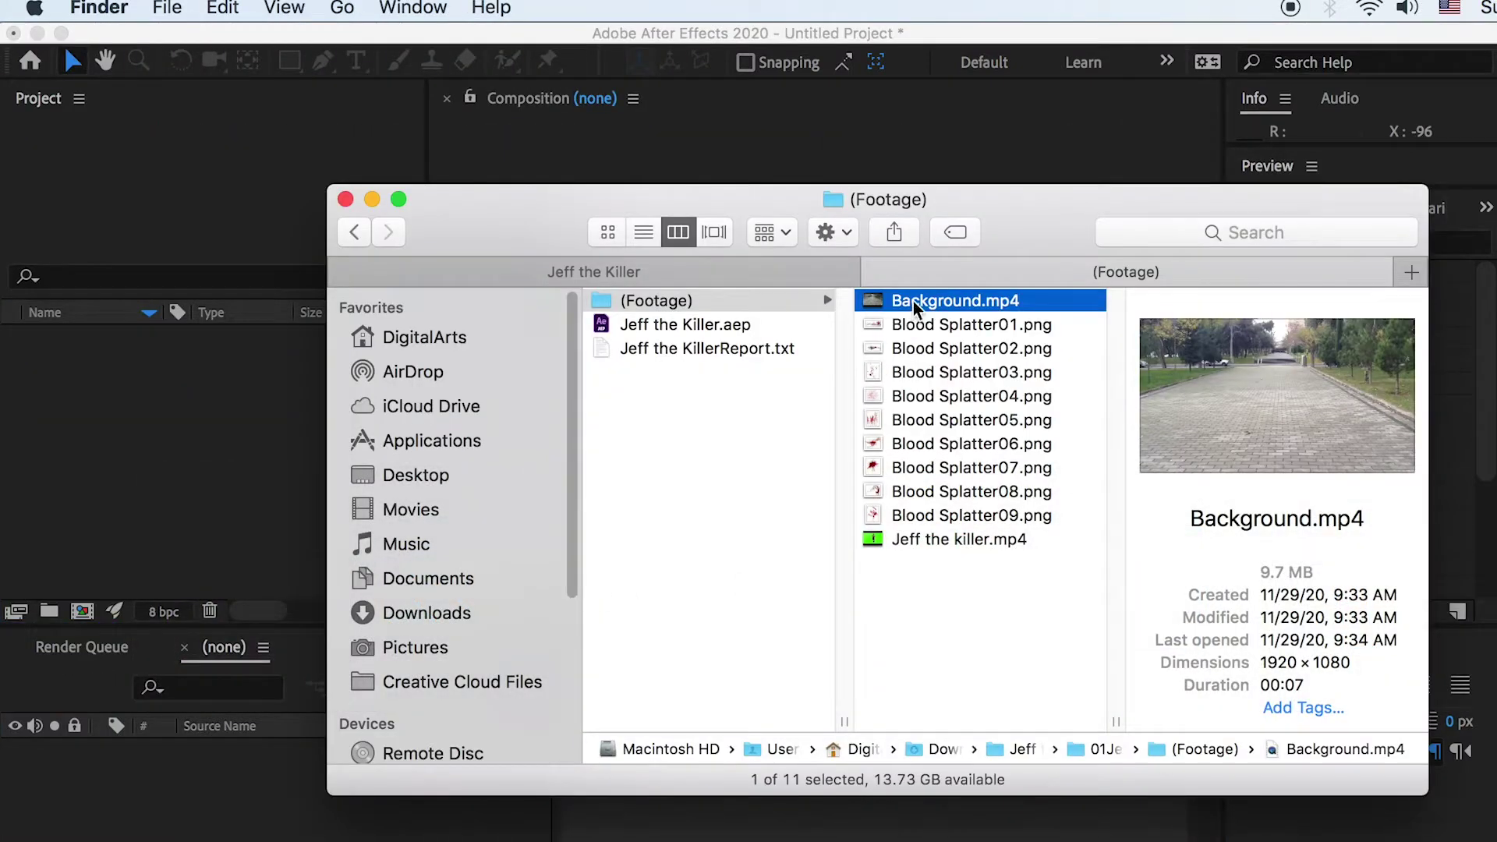
left_click_drag(921, 310, 167, 472)
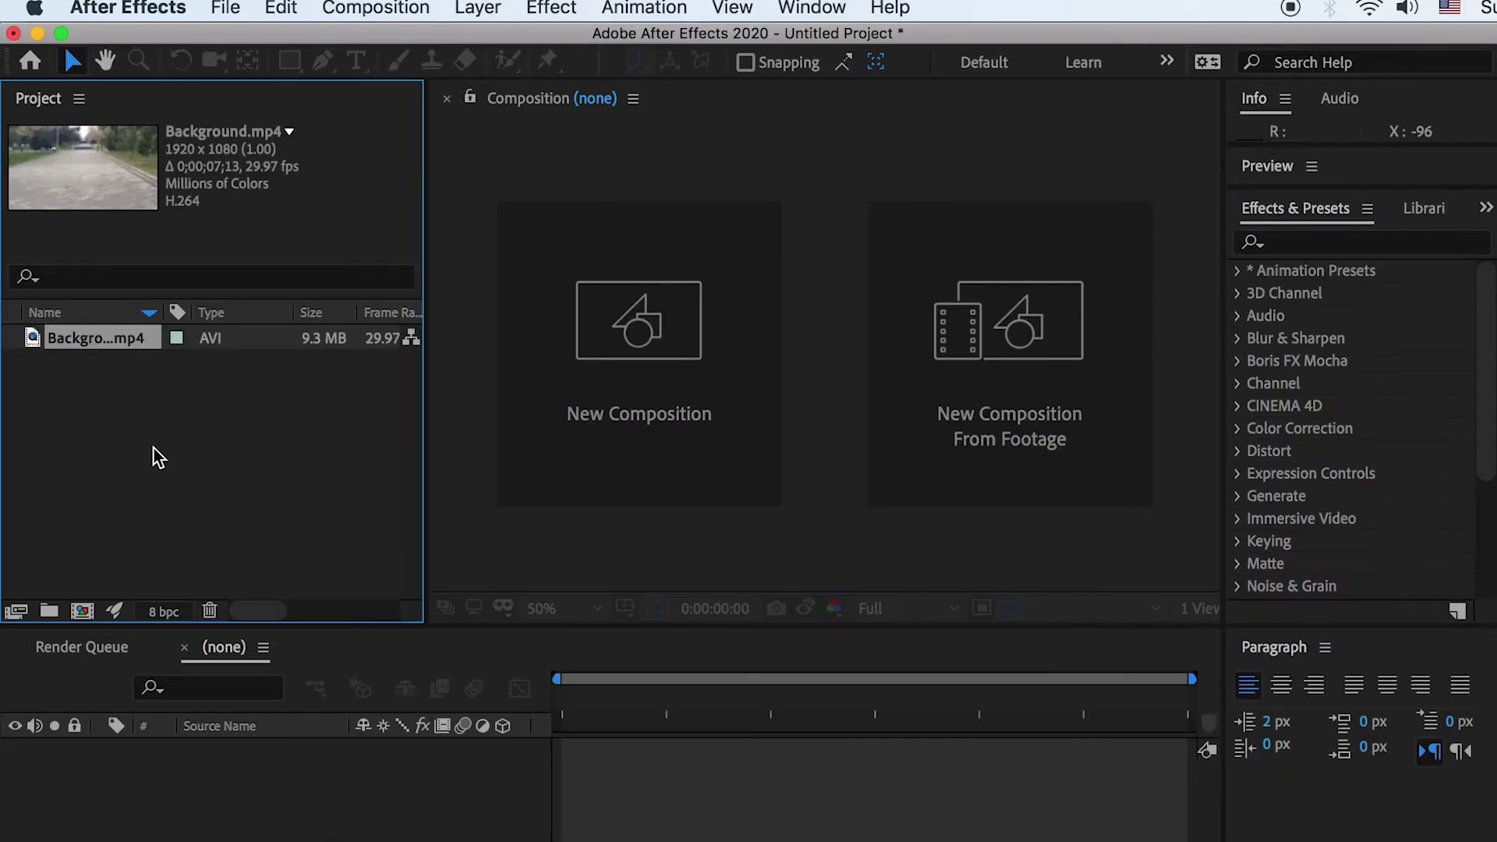
left_click(86, 340)
left_click_drag(87, 340, 83, 625)
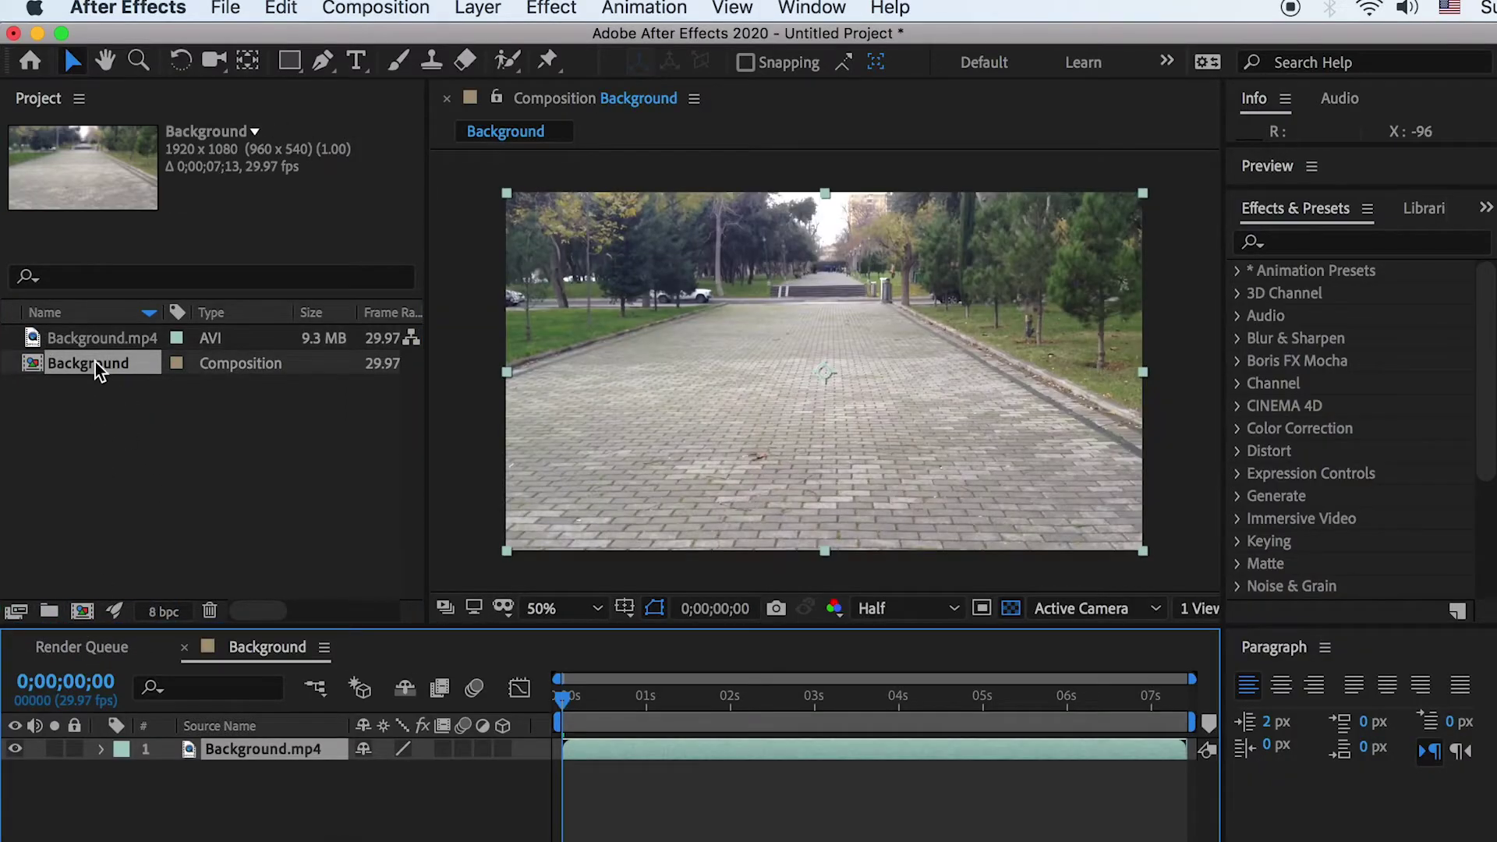
left_click(100, 336)
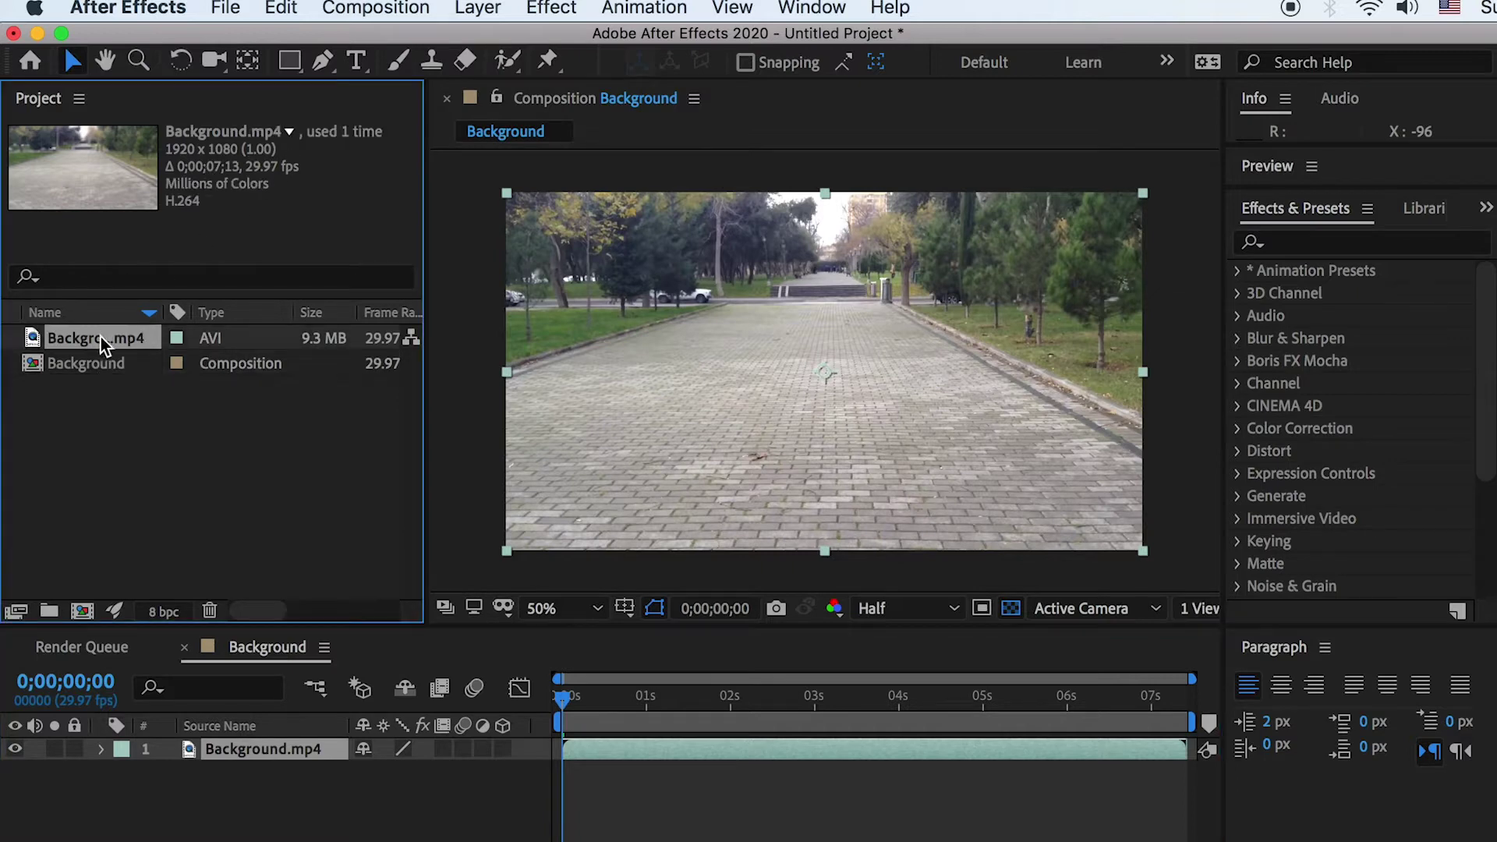
left_click(106, 390)
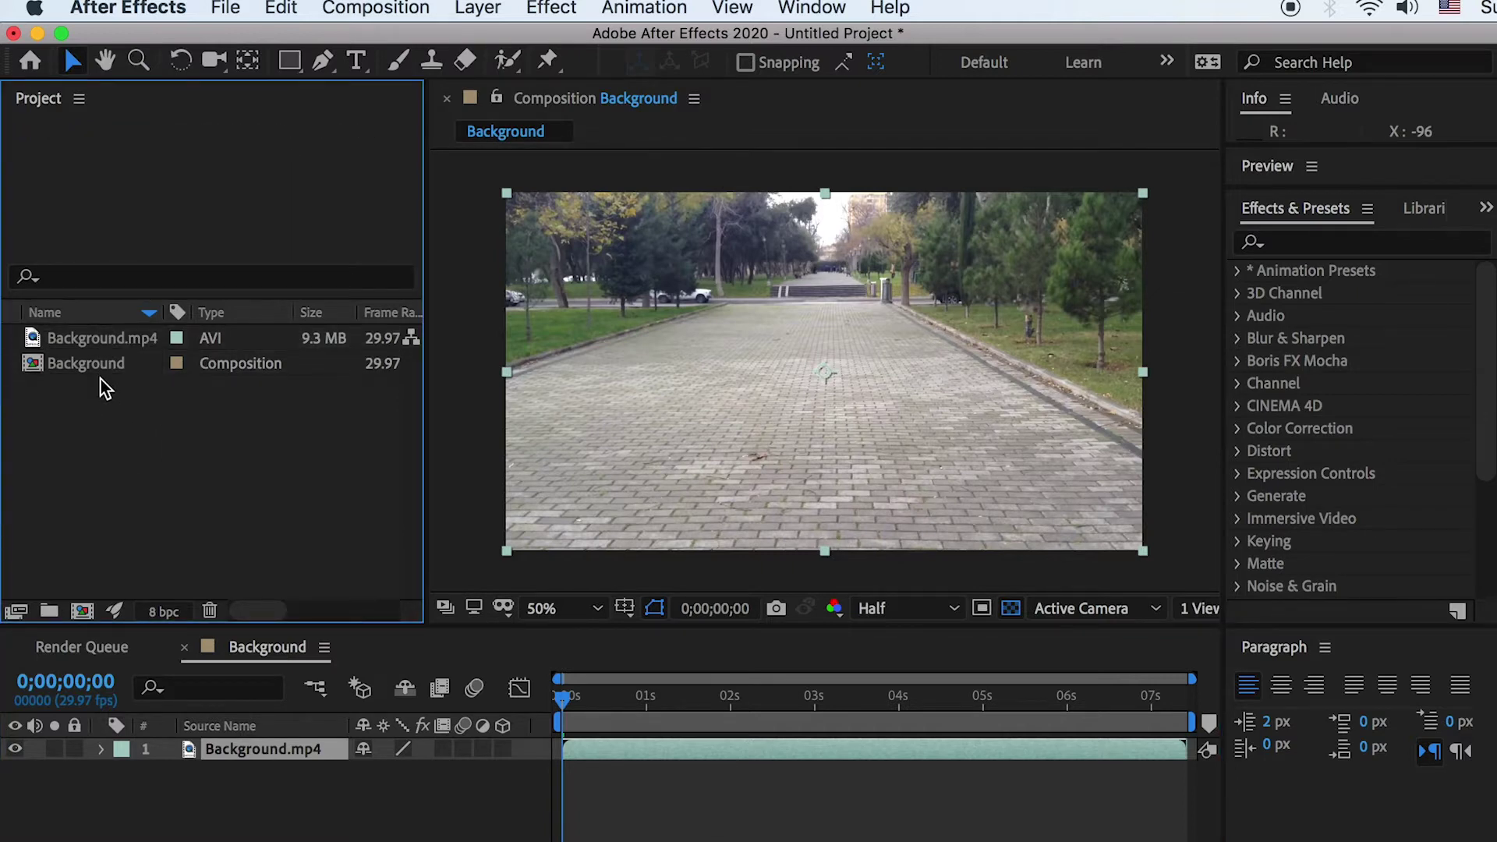
left_click(90, 364)
Step: Run Track Camera on the Background.mp4 layer and create a tracker camera from the solved points
left_click(259, 747)
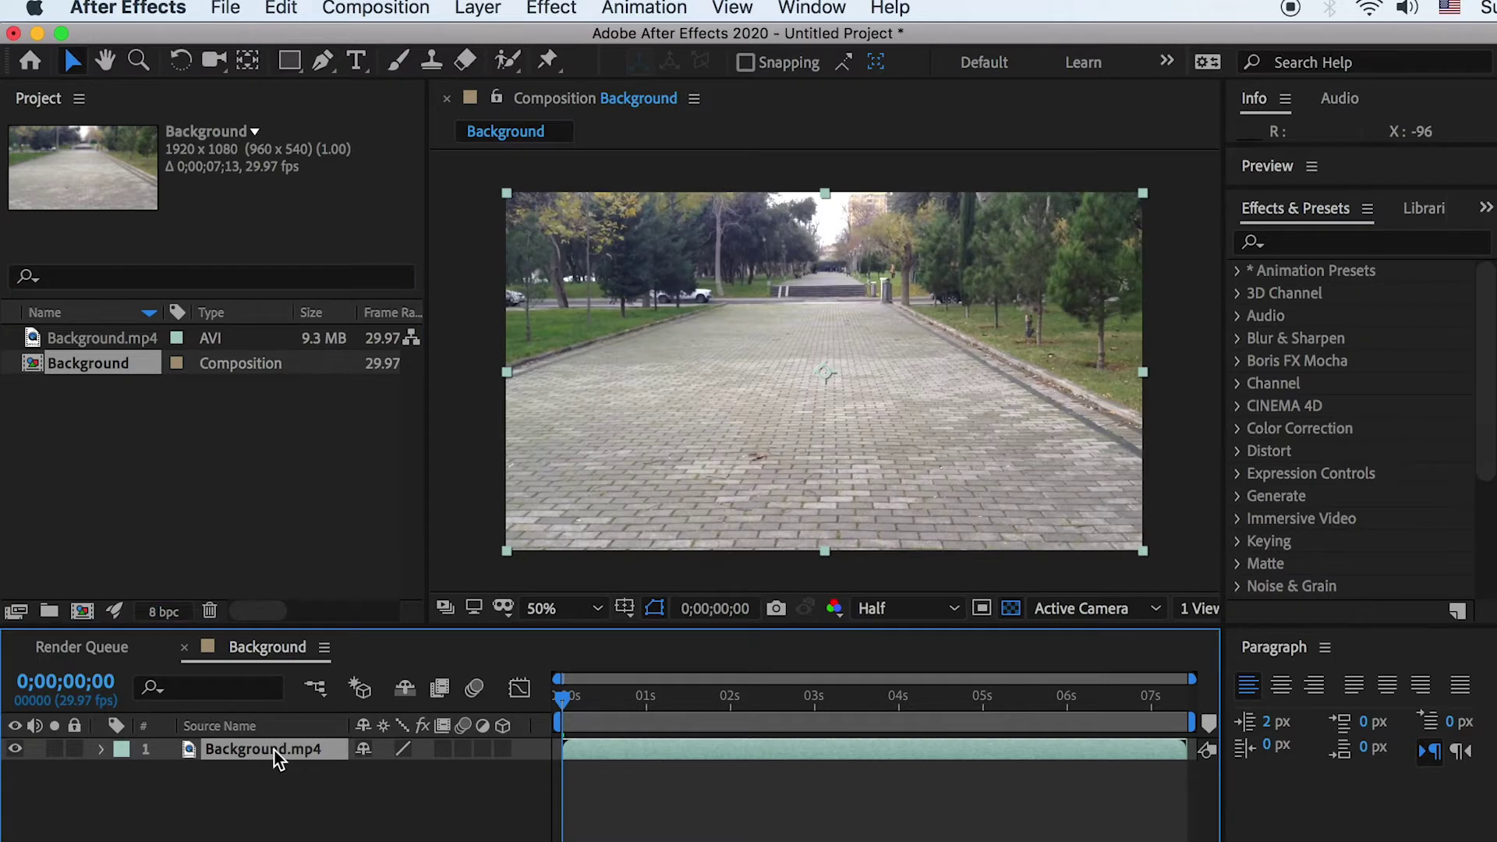
left_click(645, 8)
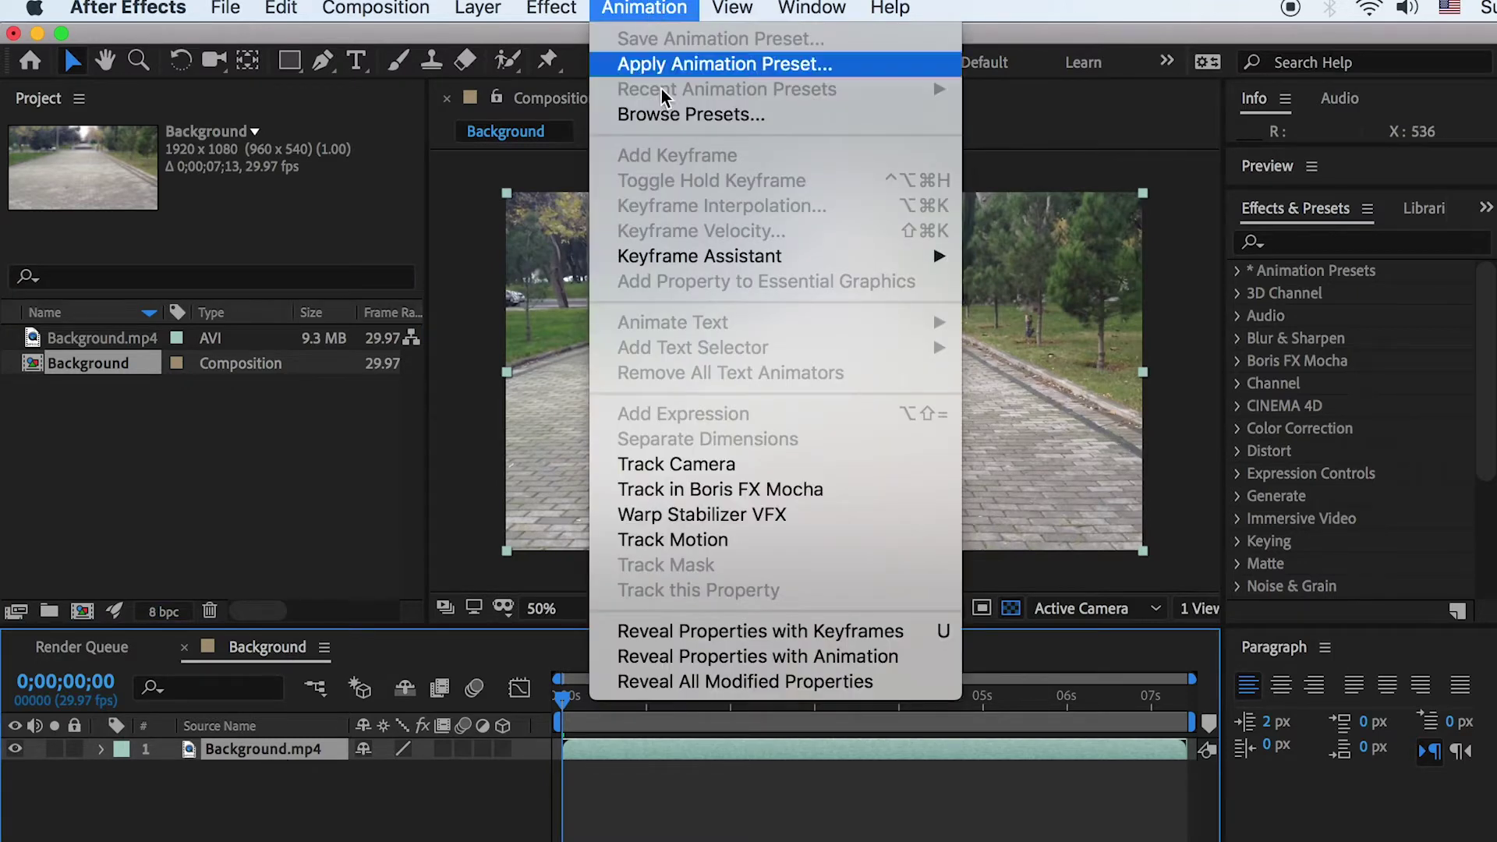
left_click(759, 466)
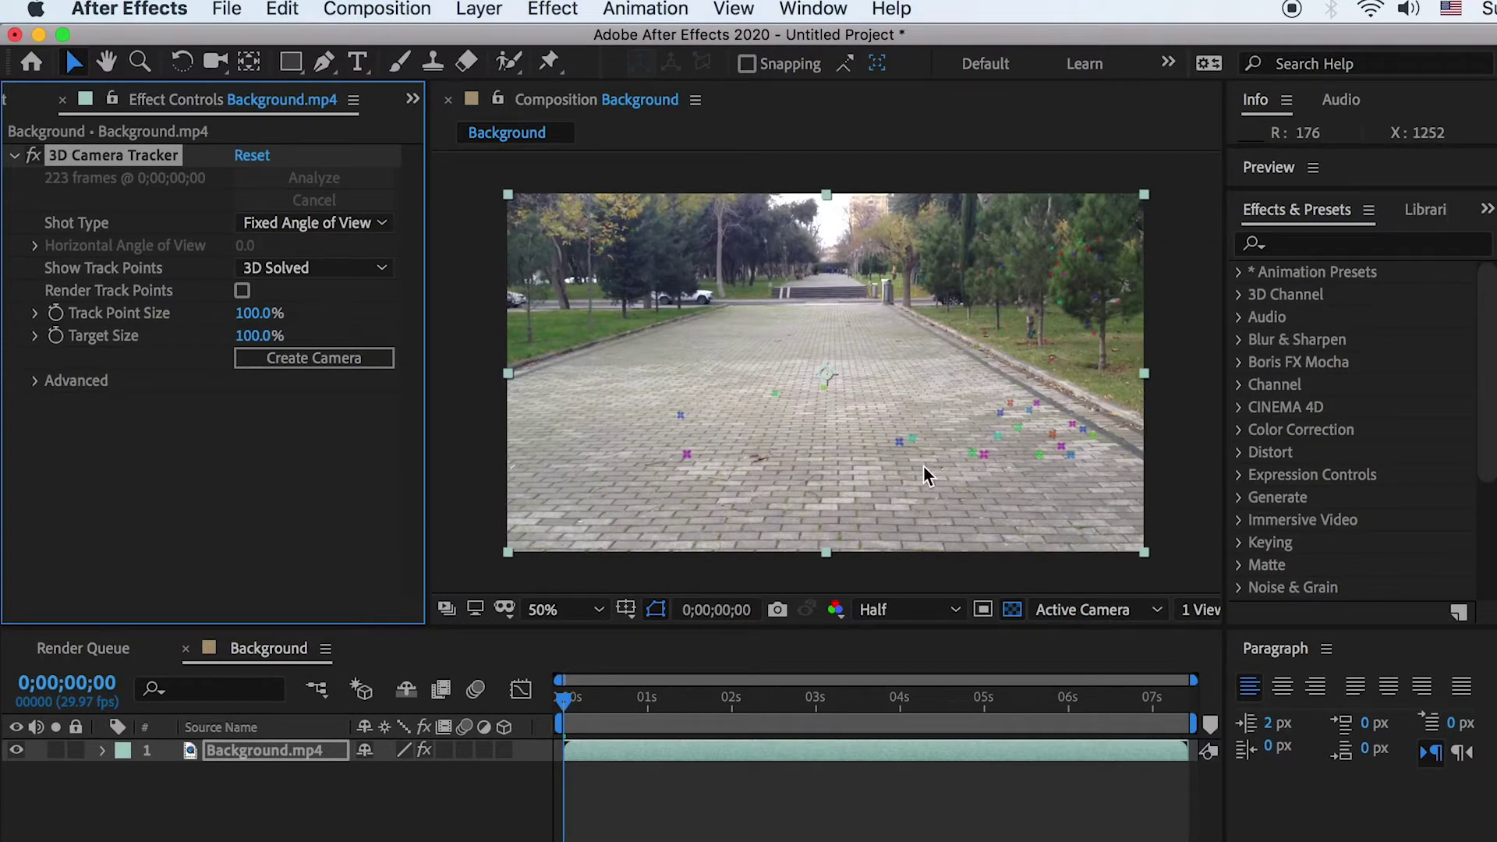
mouse_move(577, 705)
left_mouse_down()
mouse_move(852, 714)
mouse_move(558, 710)
left_mouse_up()
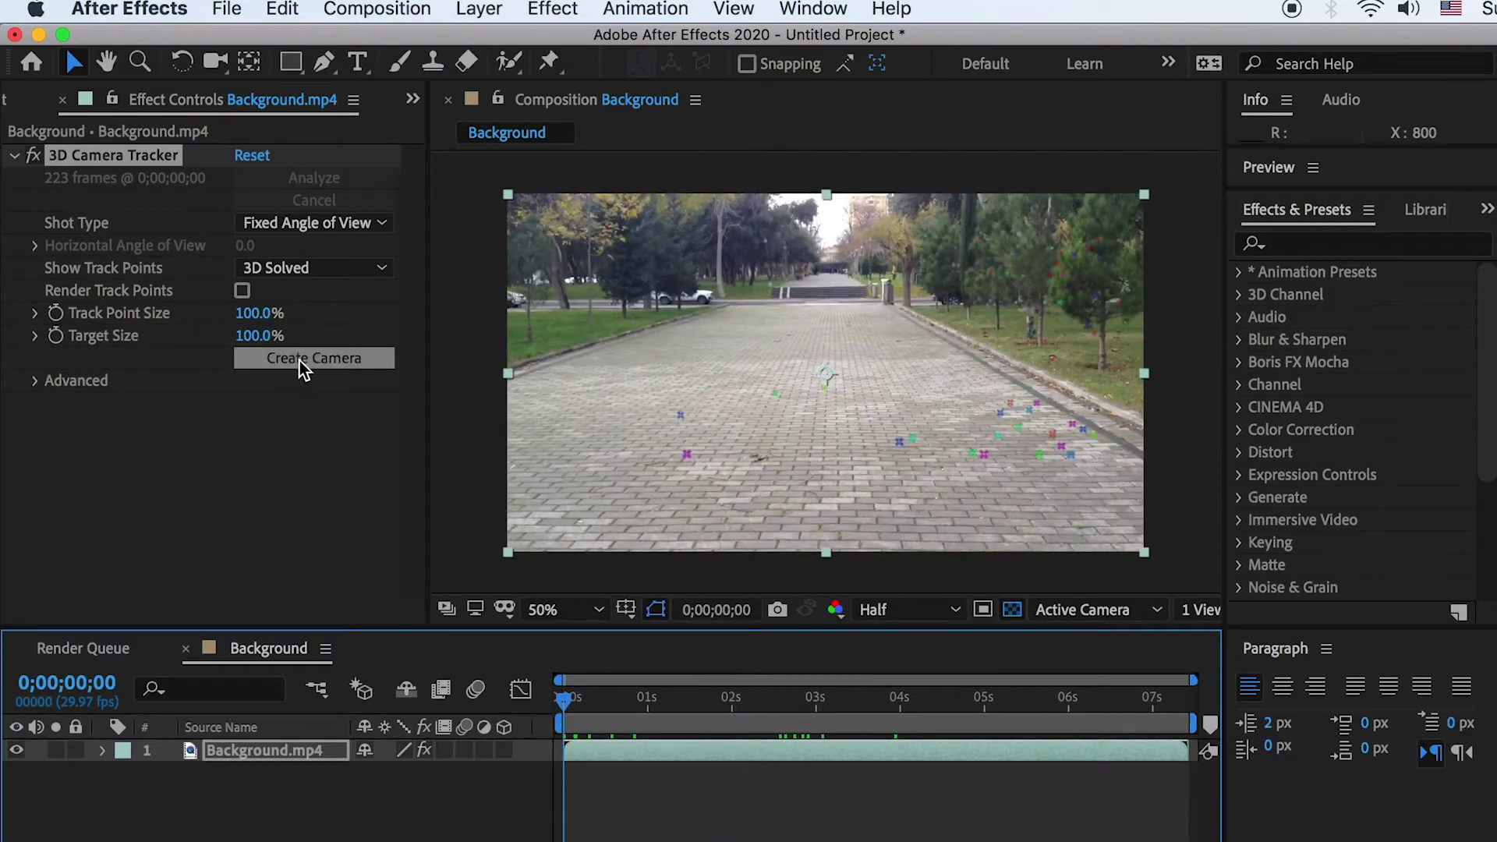
left_click(332, 363)
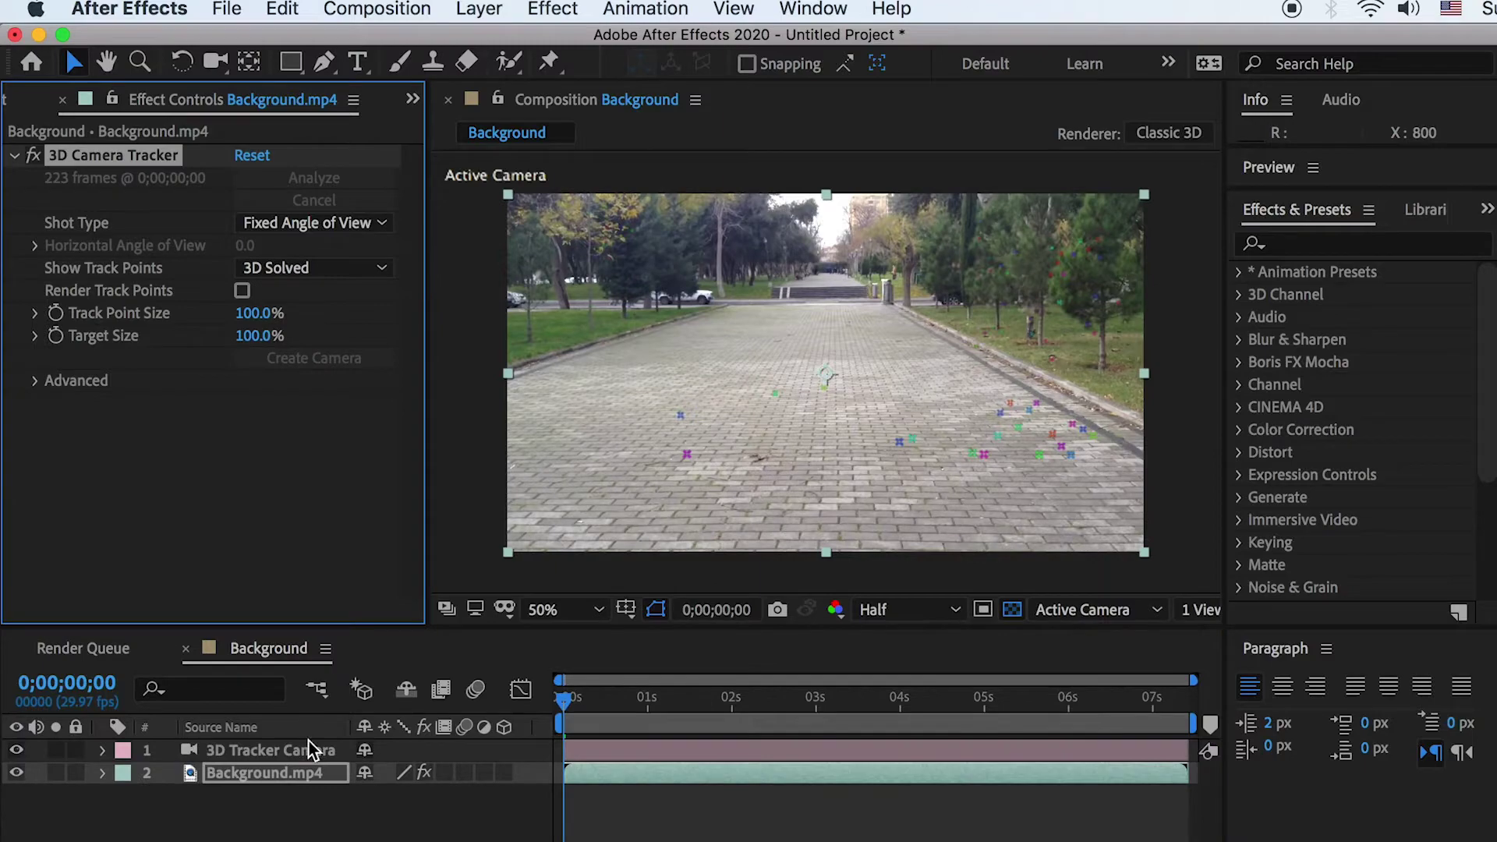
left_click_drag(615, 704, 558, 706)
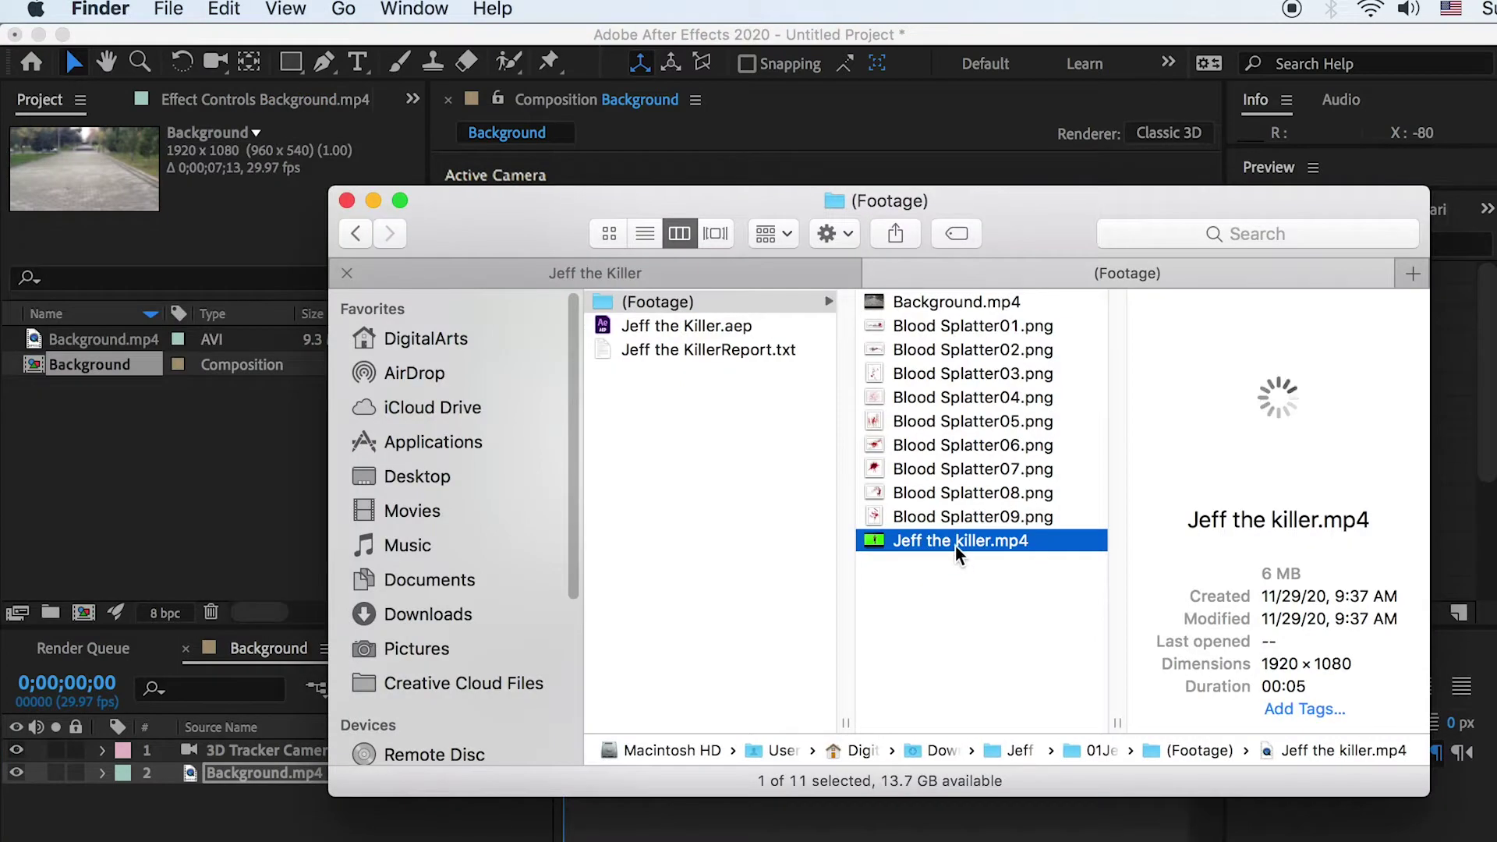
Step: Import Jeff the killer.mp4 into the project and create a composition from the clip
left_click_drag(956, 545, 191, 485)
left_click(96, 339)
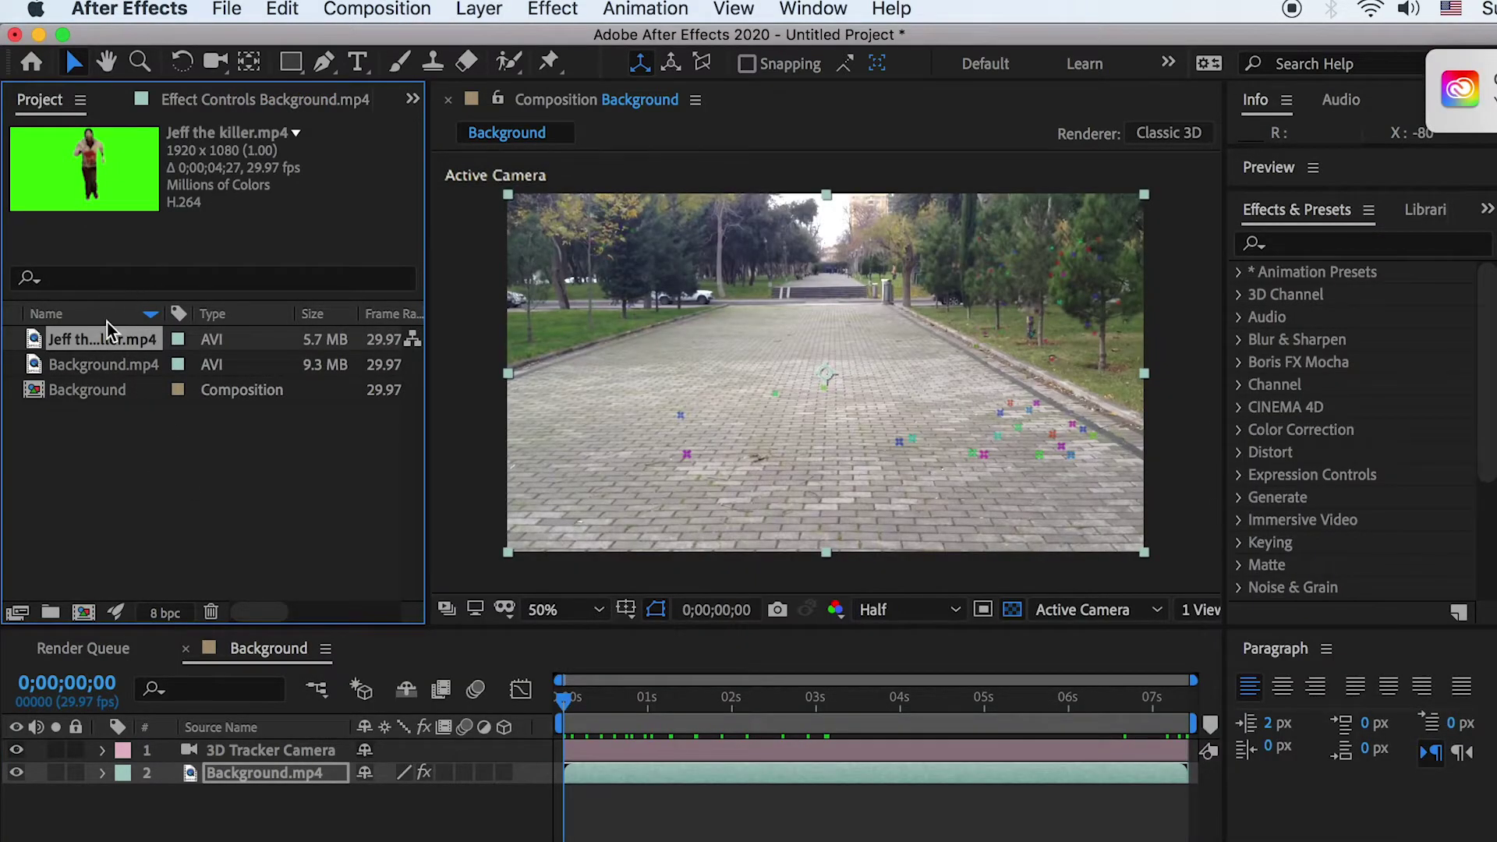
double_click(107, 345)
left_click_drag(1010, 548, 448, 565)
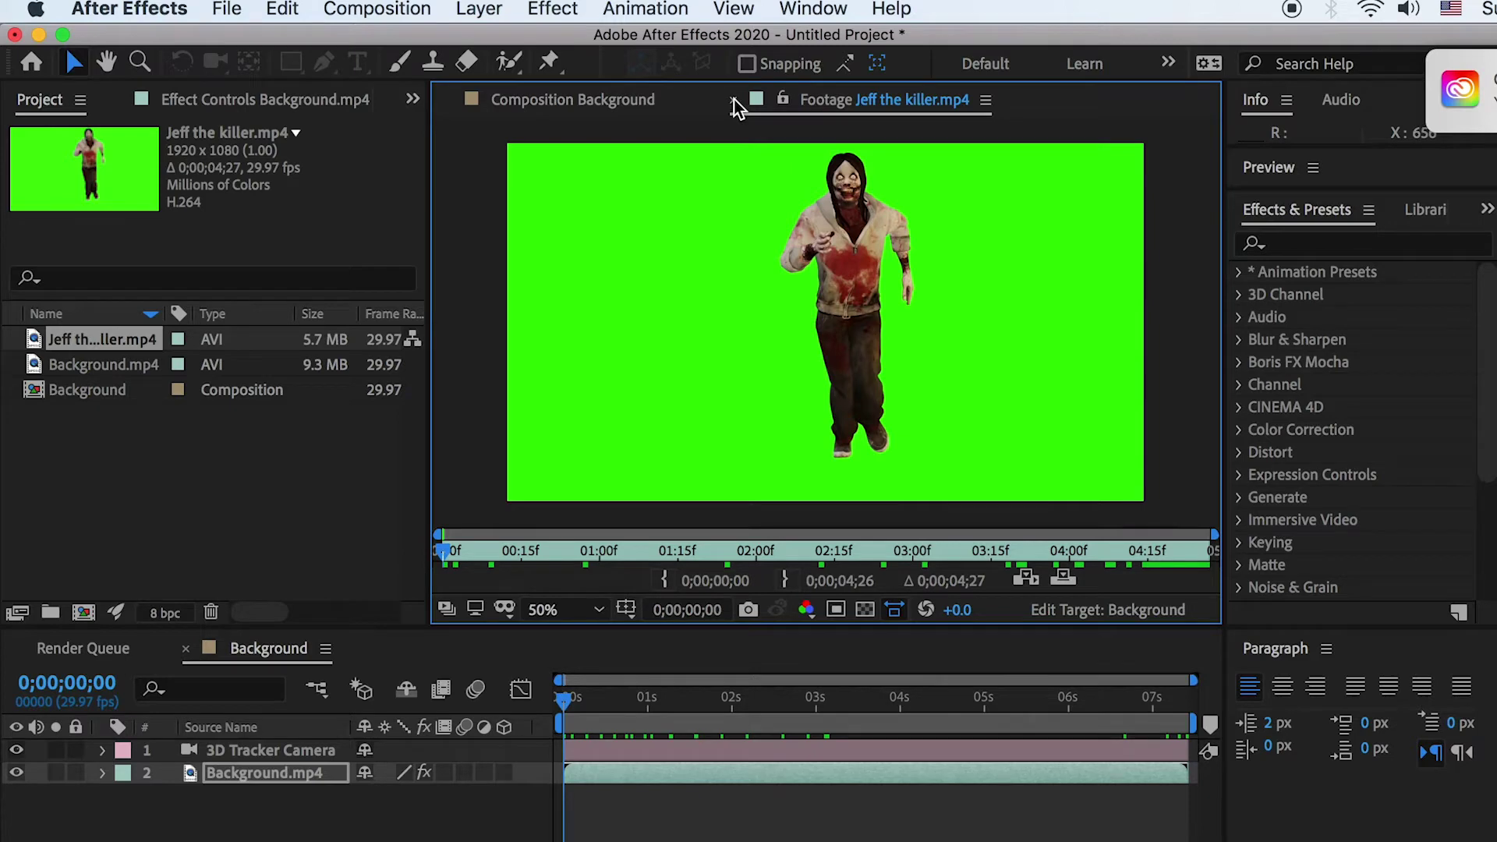
left_click(732, 101)
left_click_drag(100, 347, 89, 616)
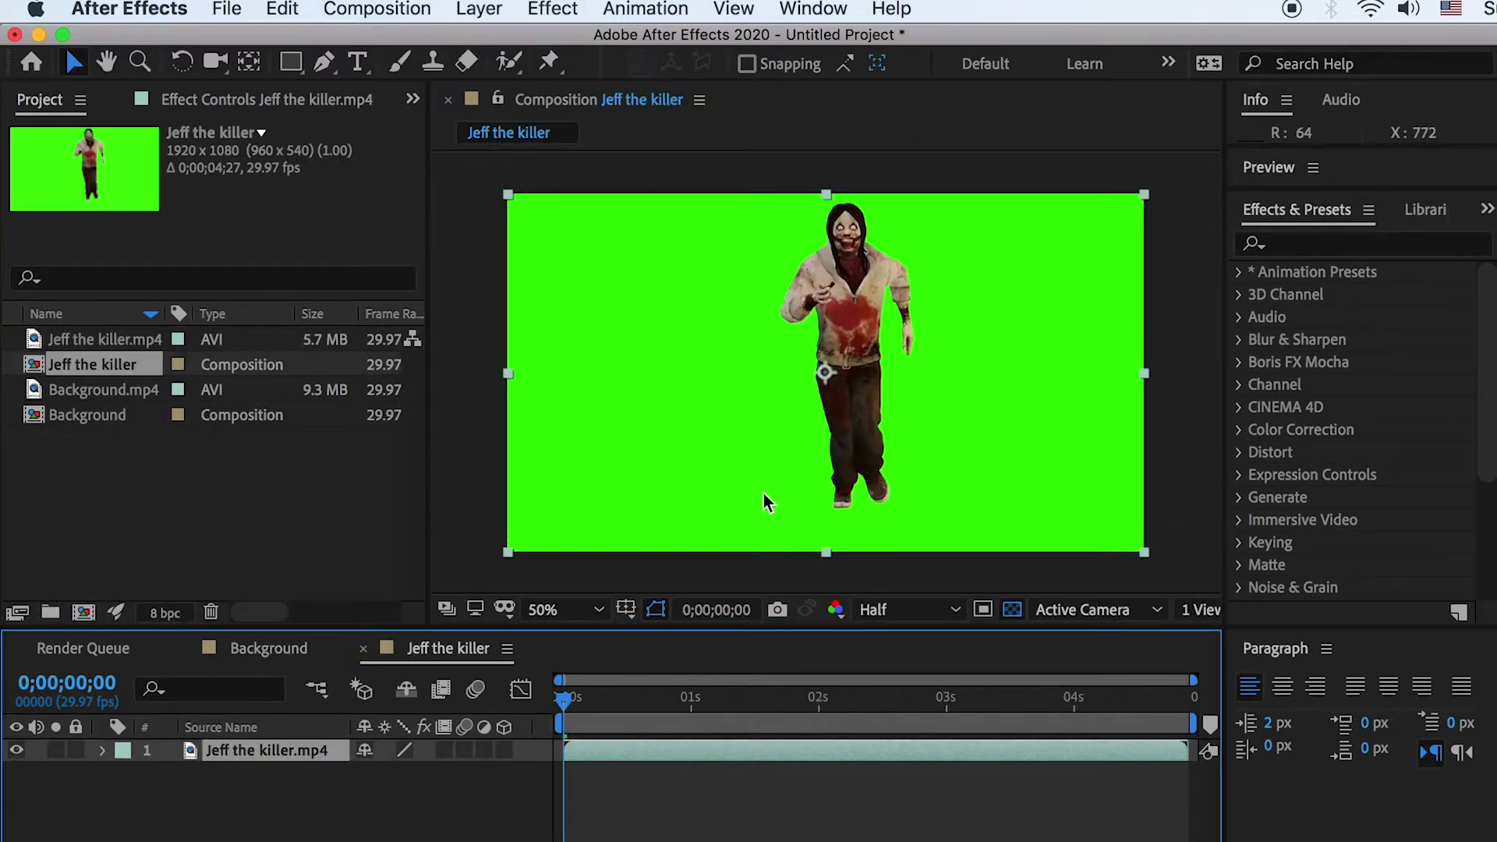
Step: Apply Keylight (1.2) to the Jeff the killer.mp4 layer and sample the green background as its Screen Colour
left_click(1296, 243)
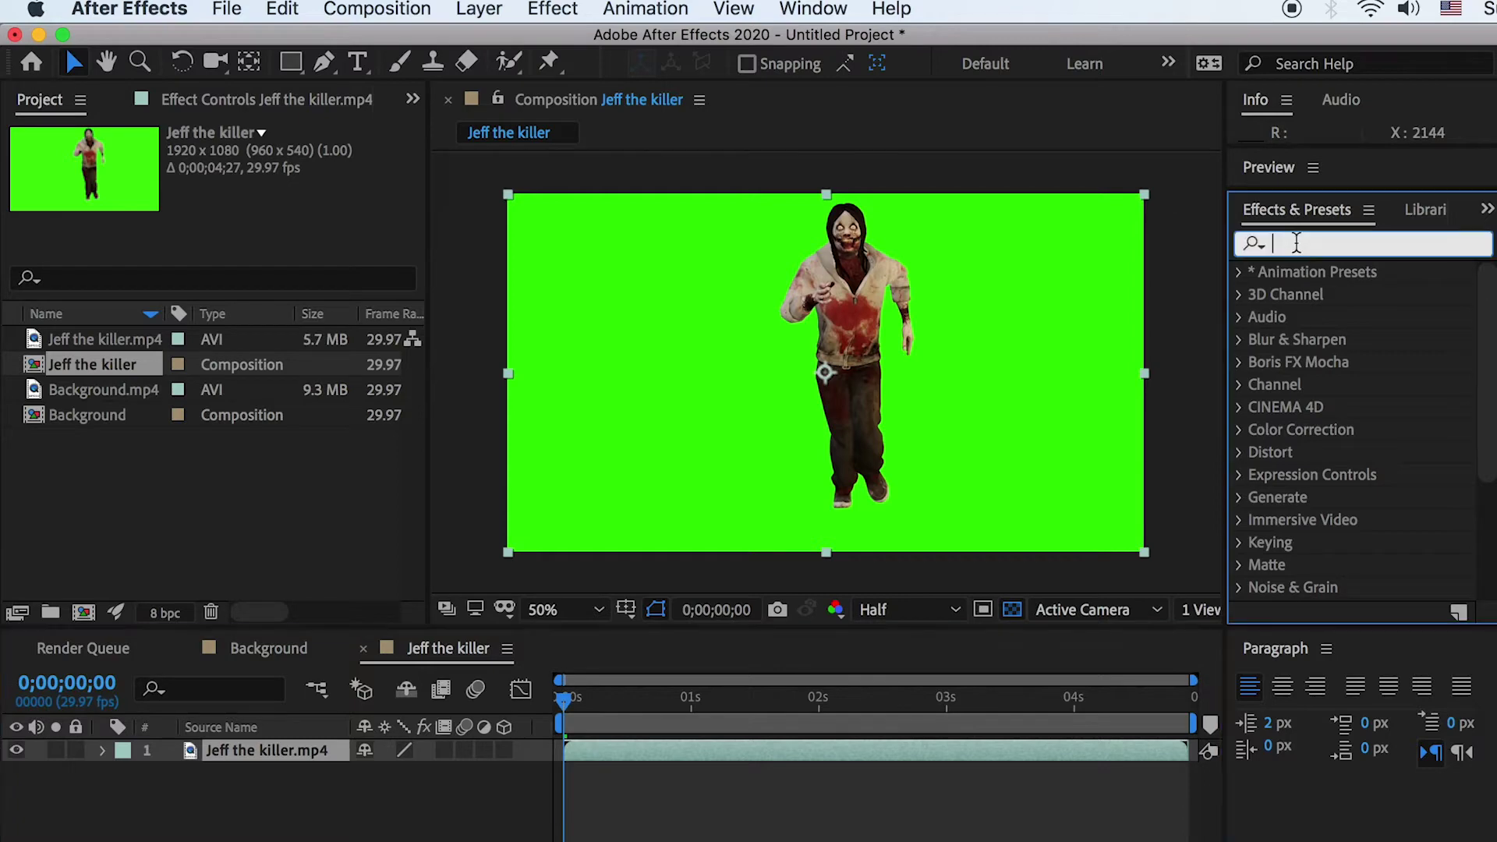
left_click(1240, 543)
scroll(1250, 546, "down", 5)
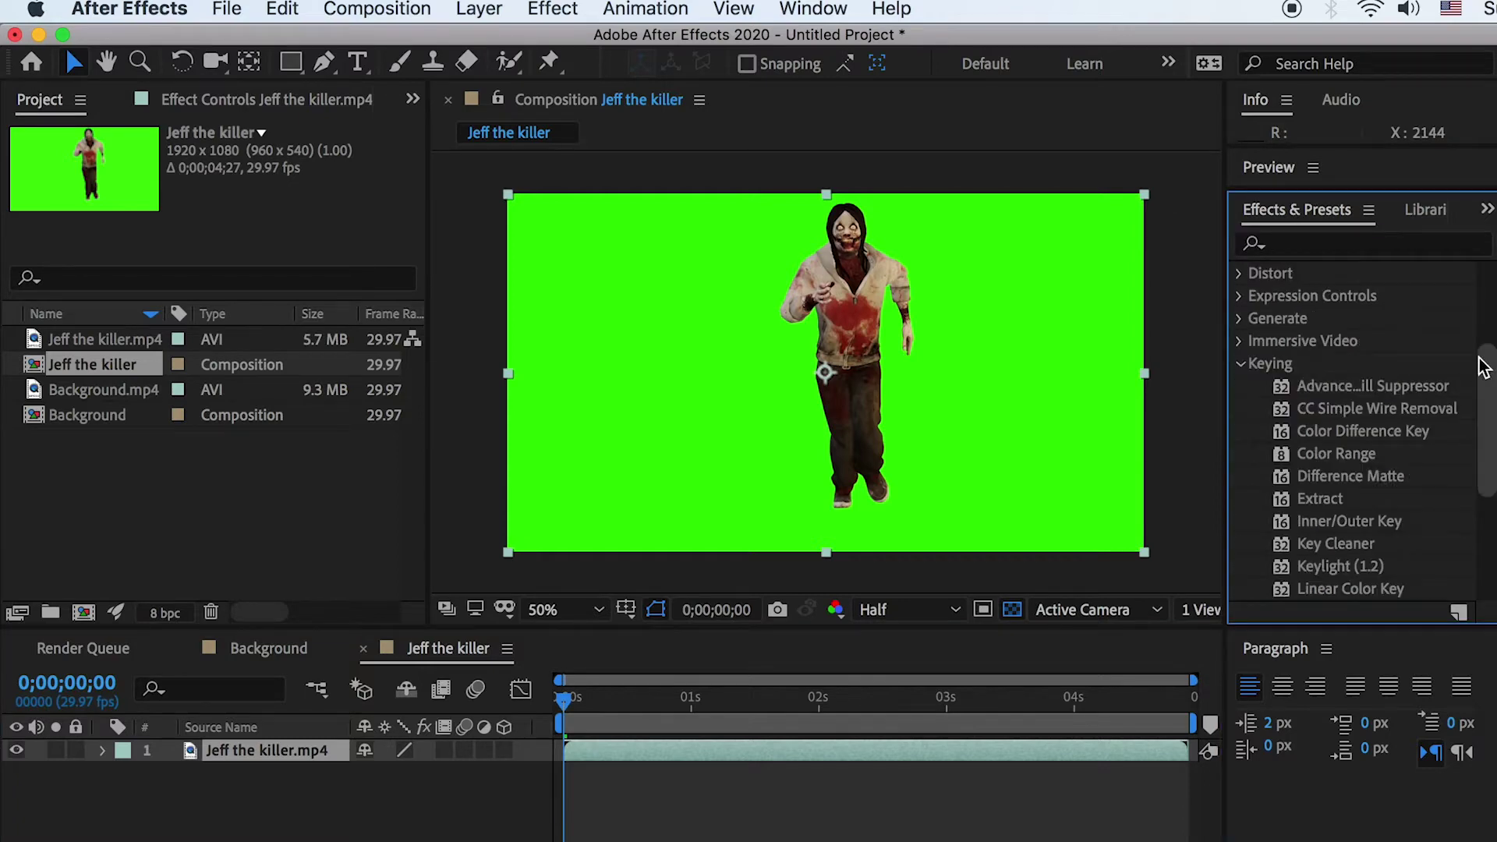
scroll(1364, 545, "down", 1)
left_click(1341, 553)
left_click_drag(1335, 563, 616, 753)
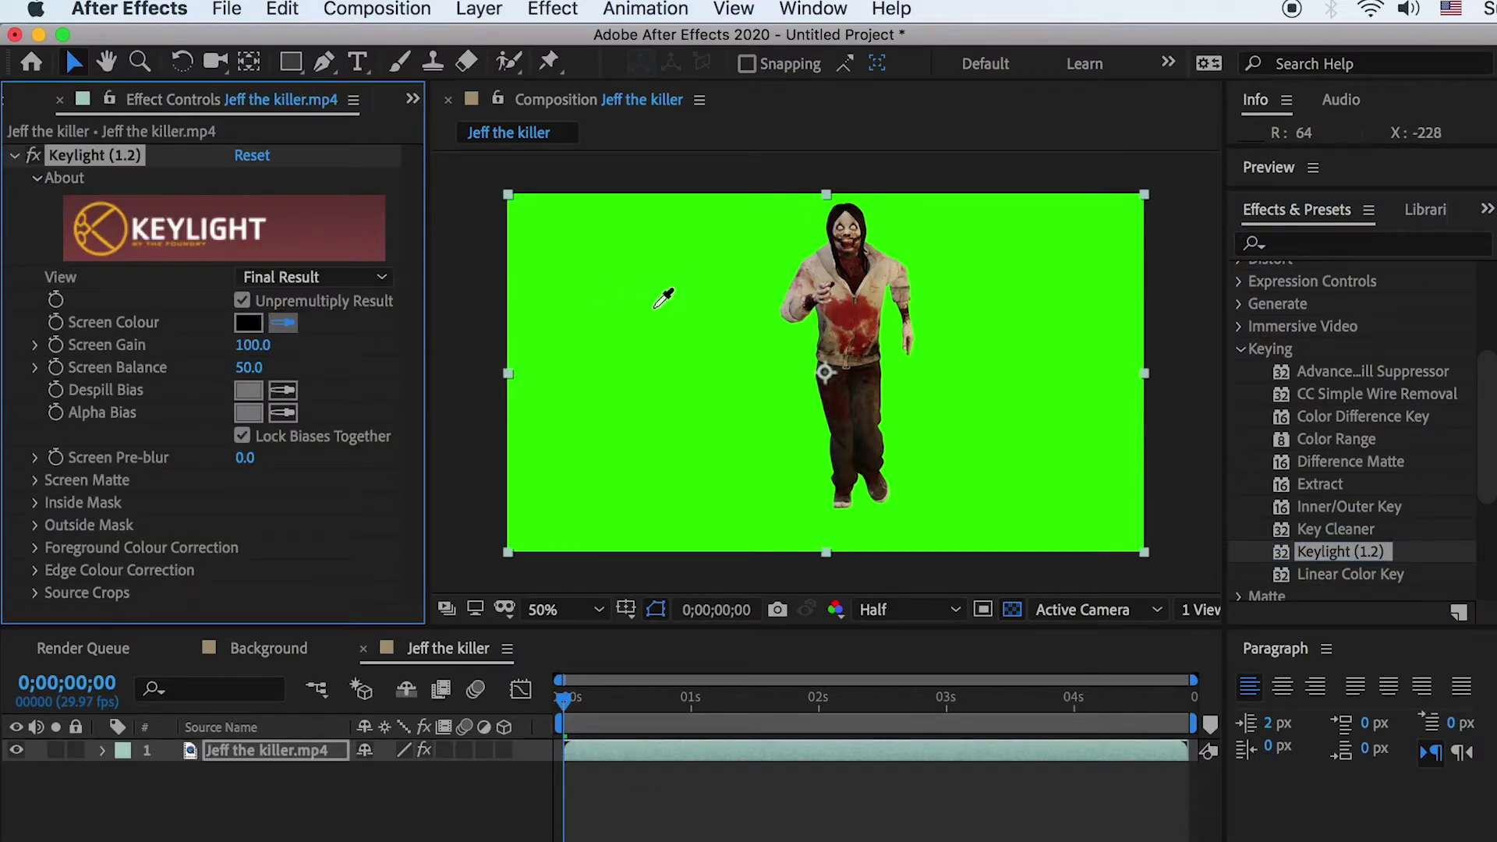
left_click(655, 306)
left_click(472, 715)
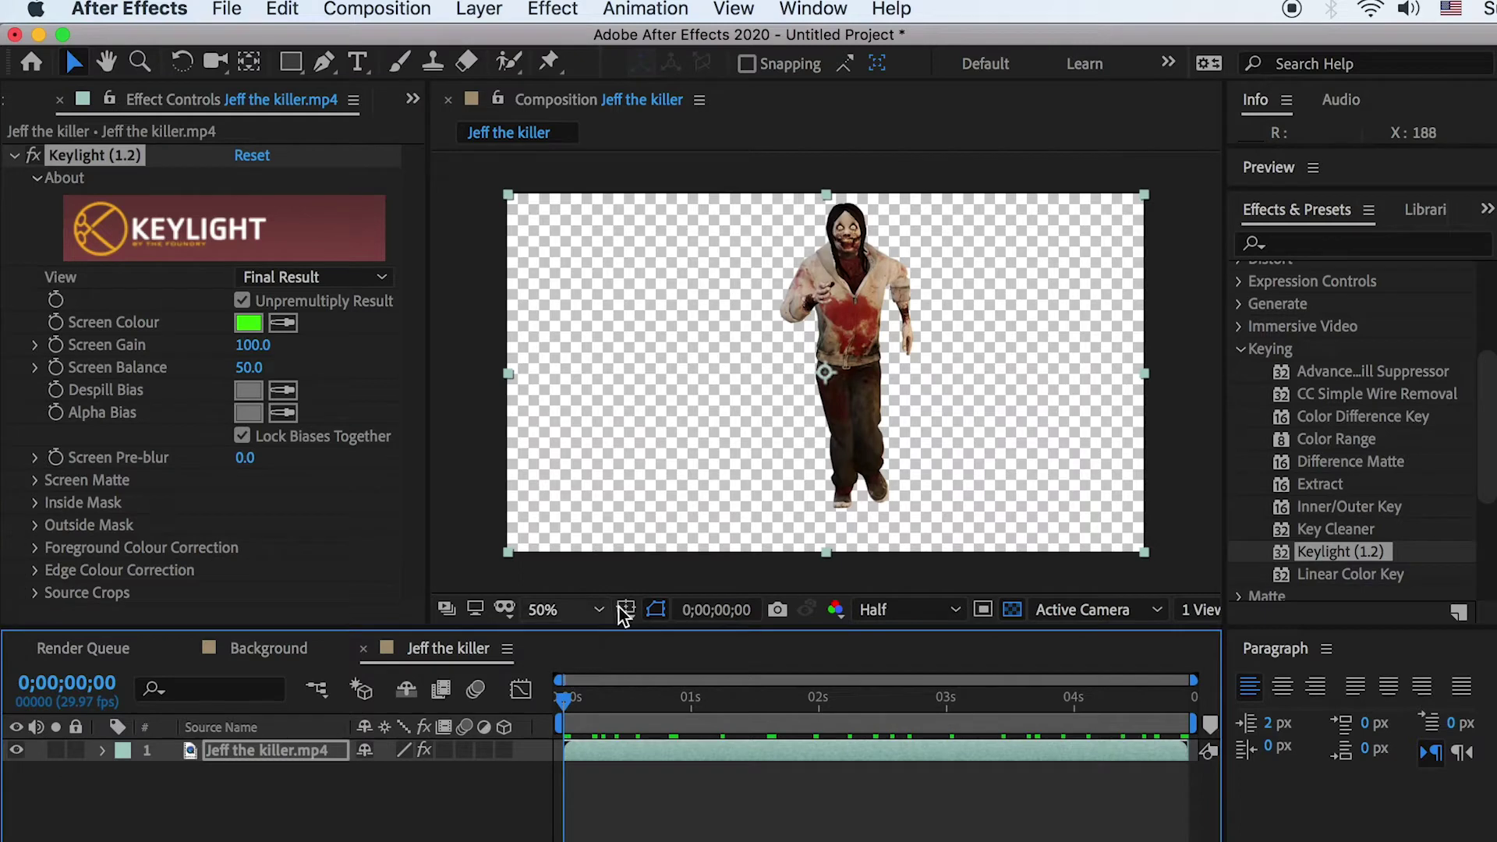
Step: Trim the end of the Jeff the killer.mp4 layer to 0;00;03;24
left_click_drag(1081, 706, 1053, 699)
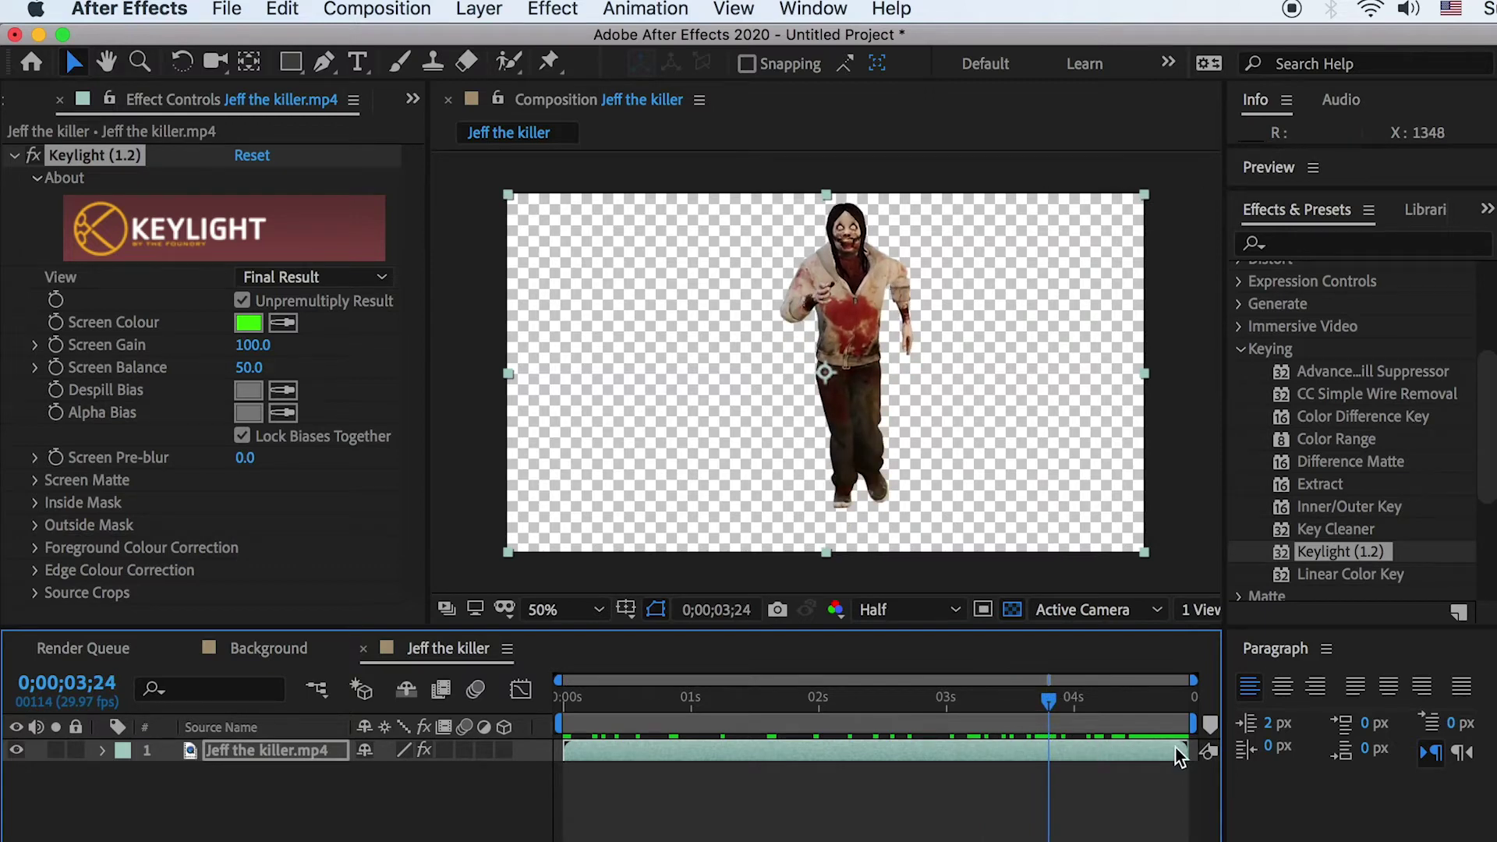
left_click_drag(1177, 753, 1062, 746)
left_click_drag(1191, 679, 1109, 679)
mouse_move(558, 680)
left_mouse_down()
mouse_move(936, 667)
mouse_move(985, 679)
mouse_move(566, 683)
mouse_move(567, 707)
left_mouse_up()
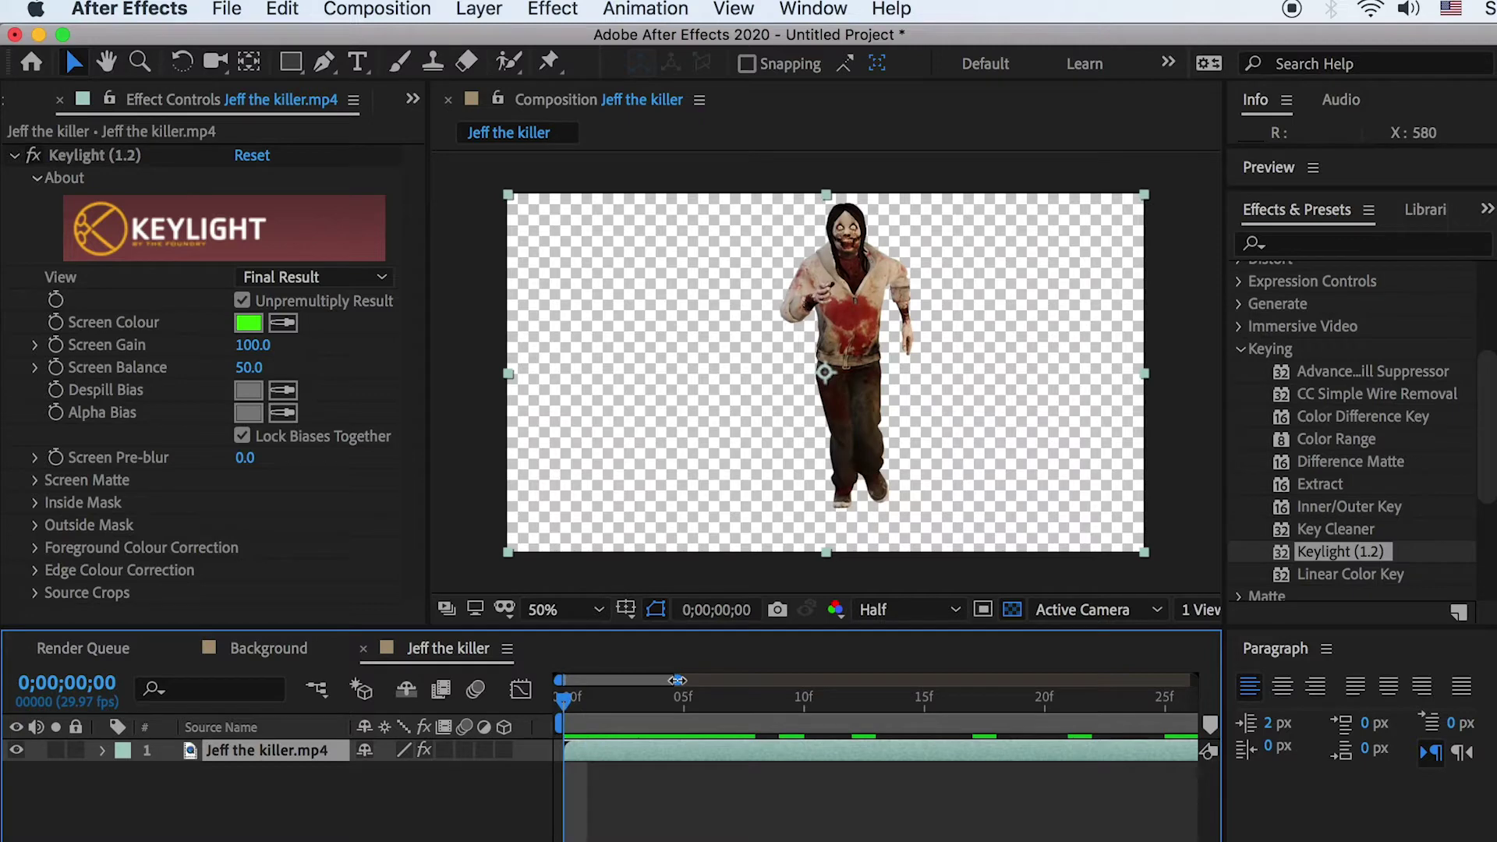
left_click_drag(678, 680, 1193, 679)
Step: Time-stretch the Jeff the killer.mp4 layer with a stretch factor of 40
right_click(285, 763)
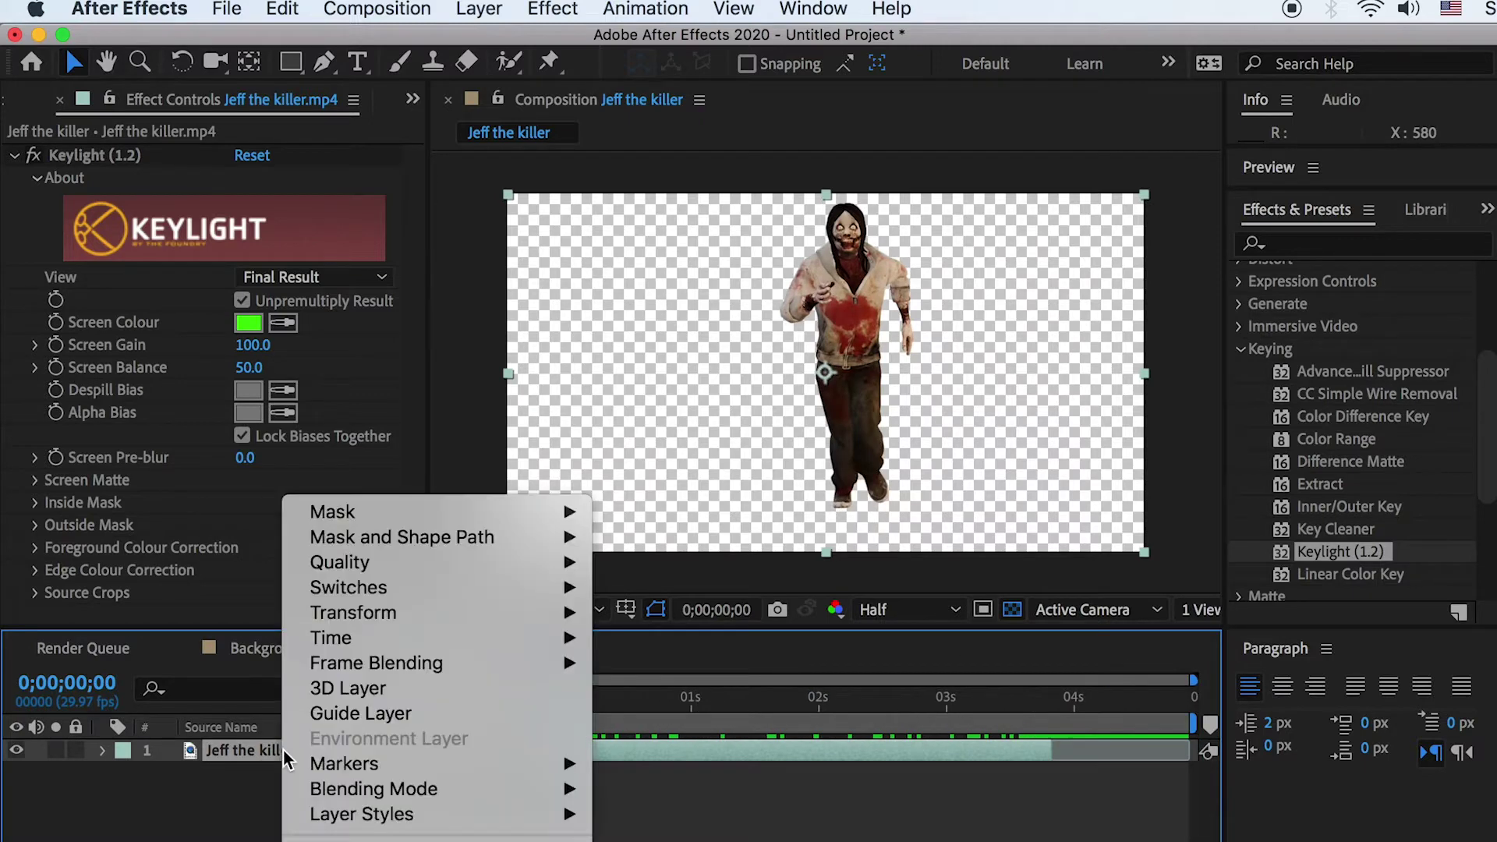
mouse_move(538, 638)
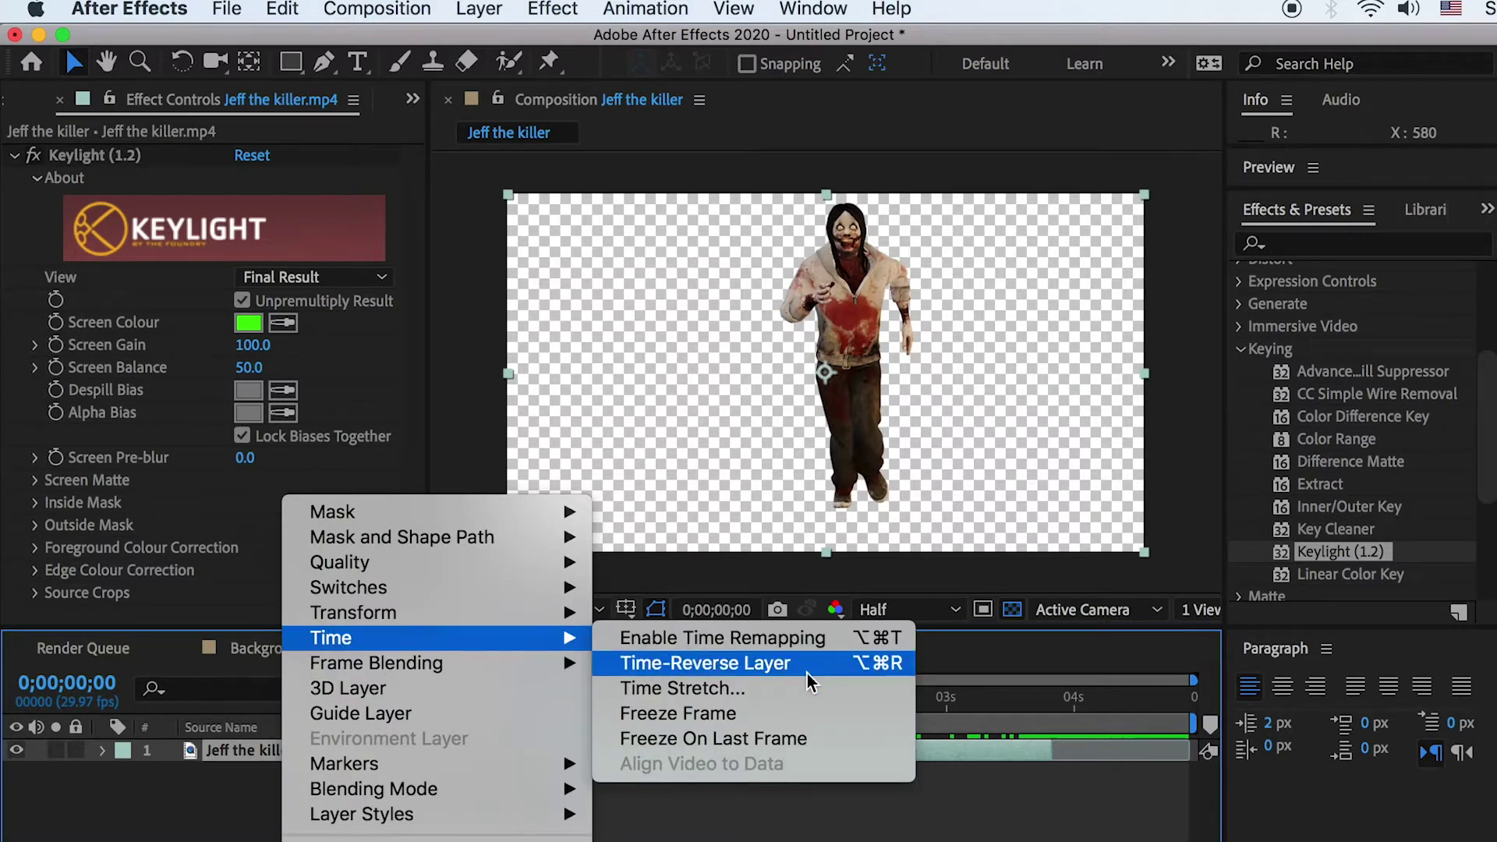
left_click(772, 689)
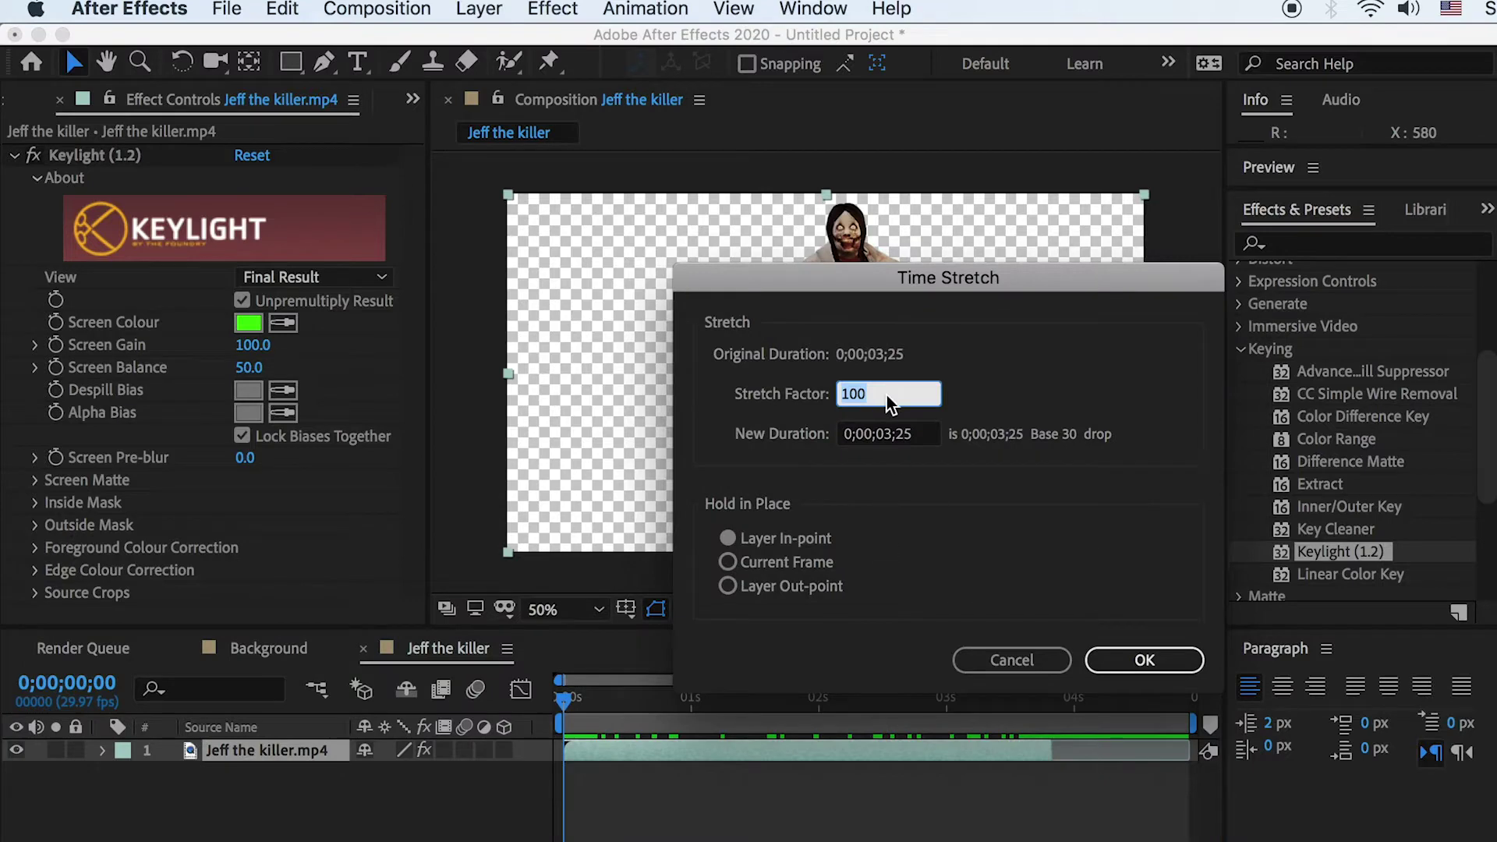
type("40")
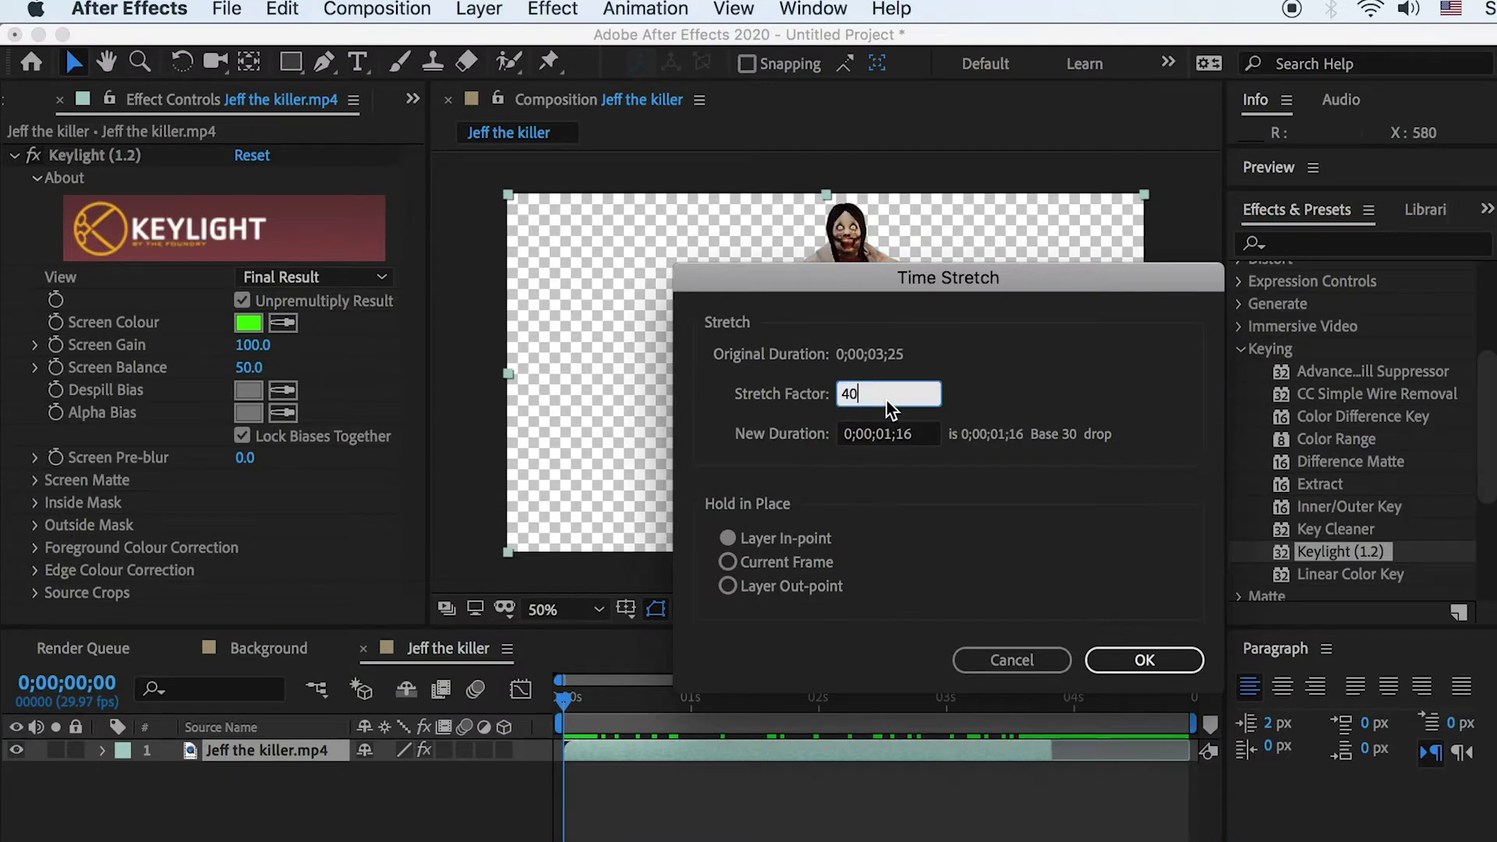
left_click(1144, 659)
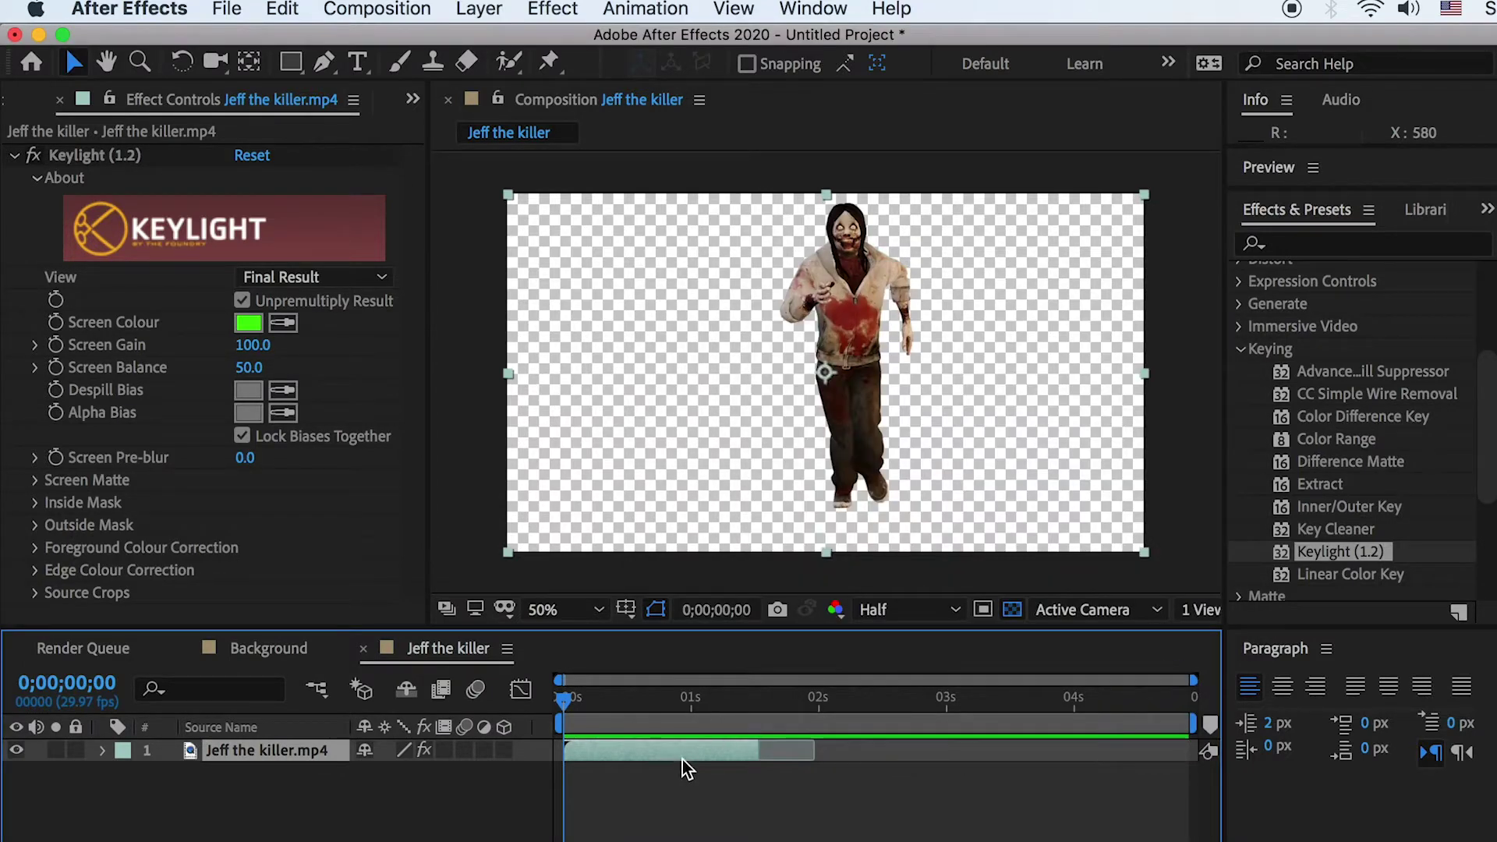
Step: Duplicate the Jeff the killer.mp4 layer and place the copy directly after the end of the first clip
key("super+d")
left_click_drag(672, 752, 840, 745)
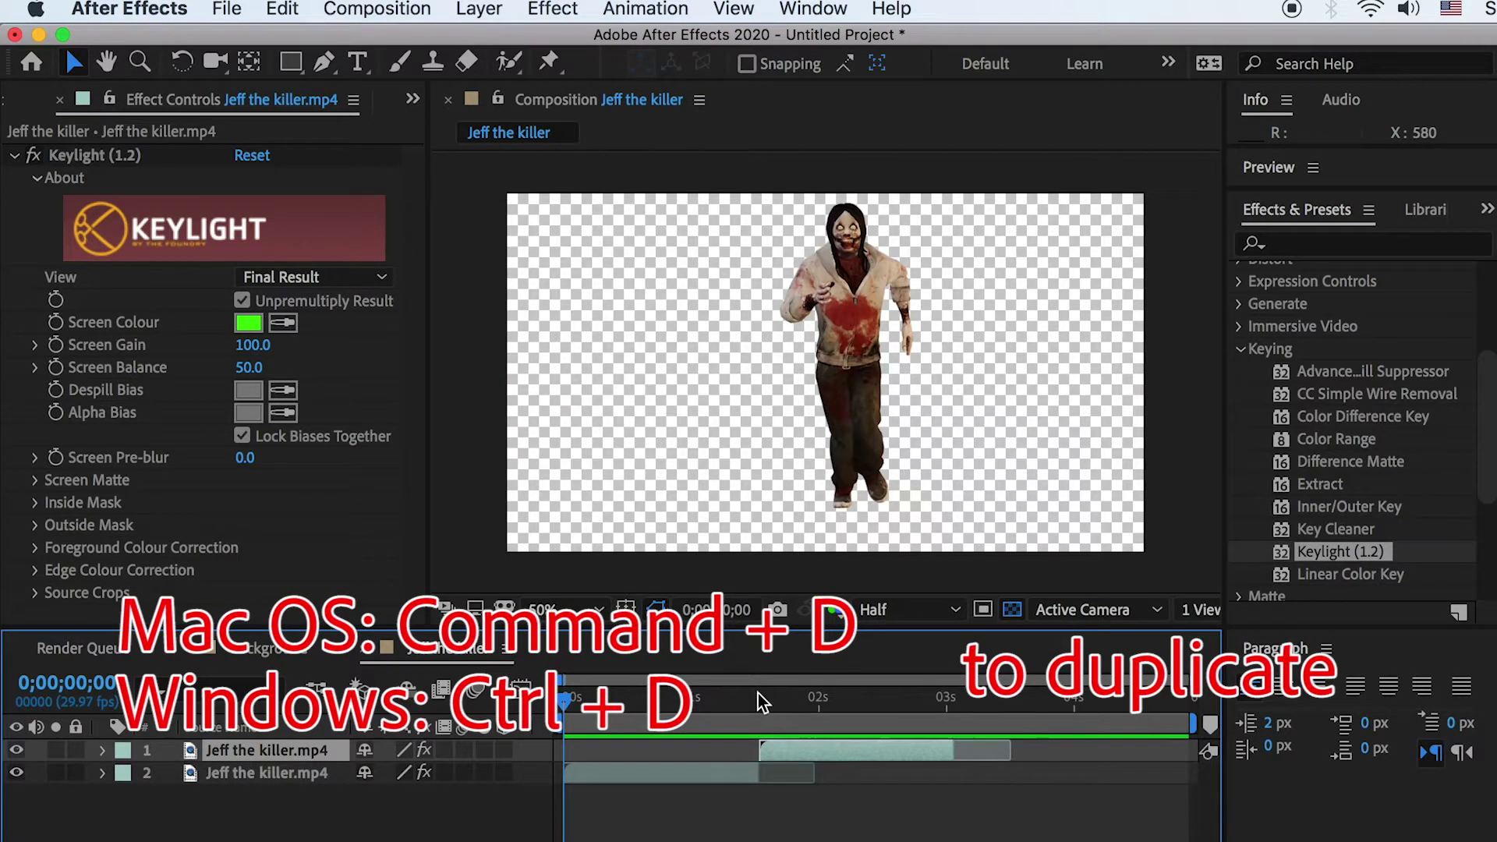
left_click(760, 699)
left_click_drag(1194, 679, 837, 688)
left_click_drag(802, 679, 1193, 679)
Step: Duplicate both character layers, stack the copies above them and place them end to end after the existing clips
key("super+a")
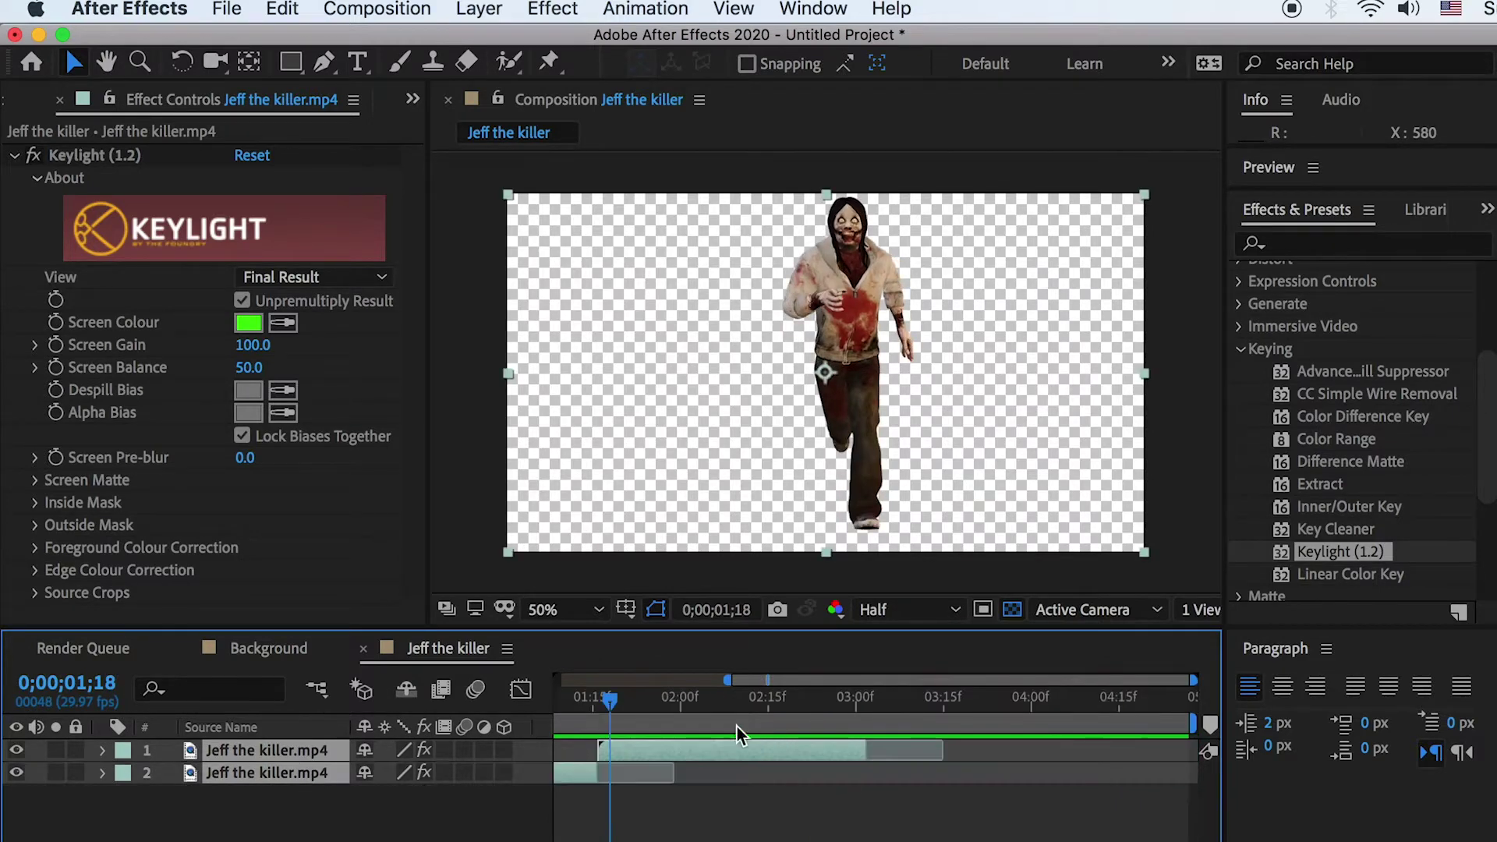
key("super+d")
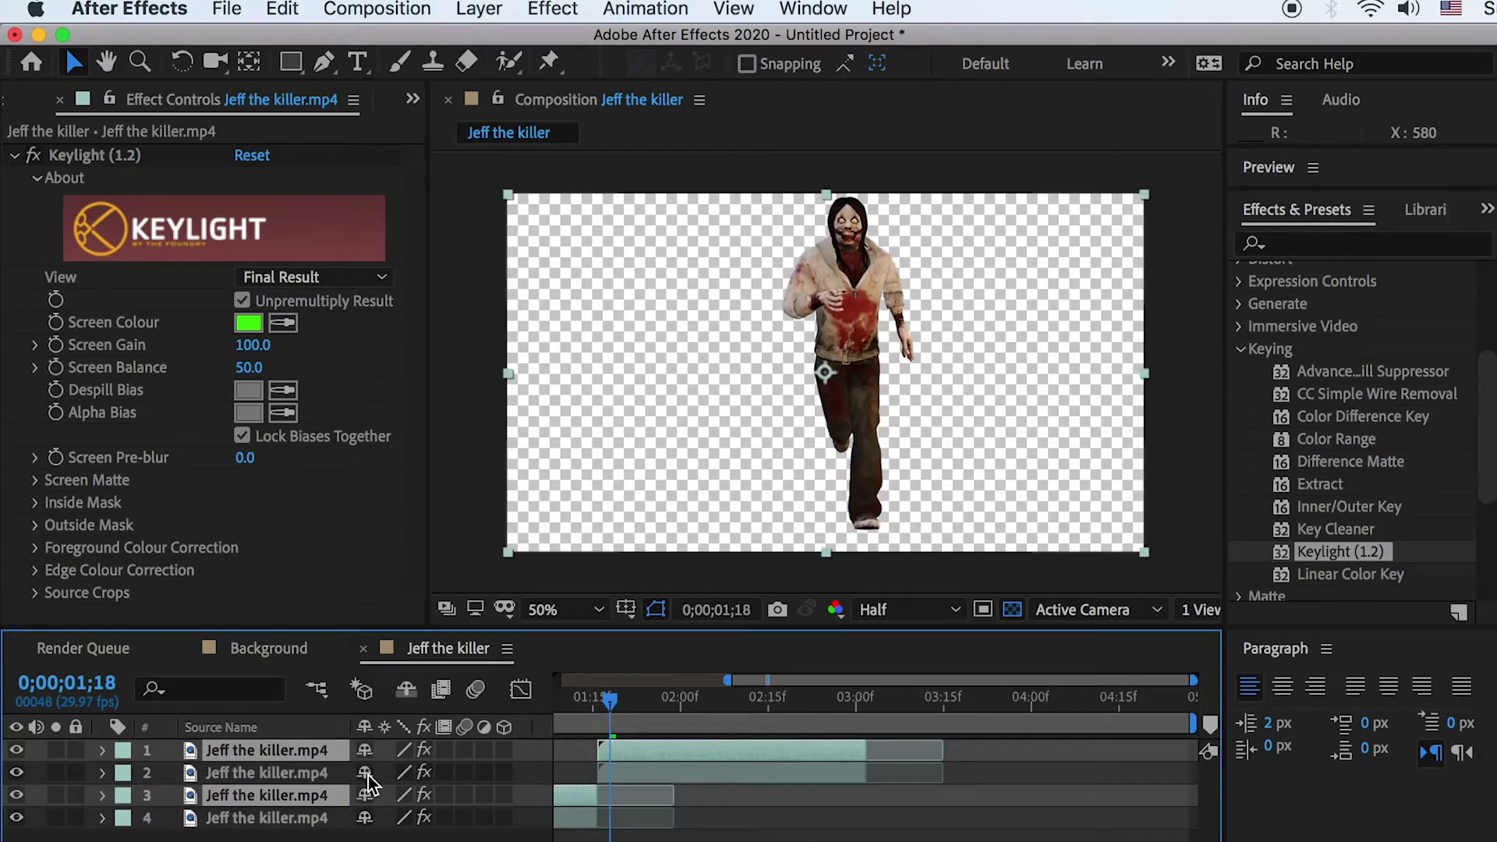
left_click_drag(288, 790, 288, 762)
left_click_drag(619, 750, 1027, 727)
left_click_drag(802, 769, 940, 774)
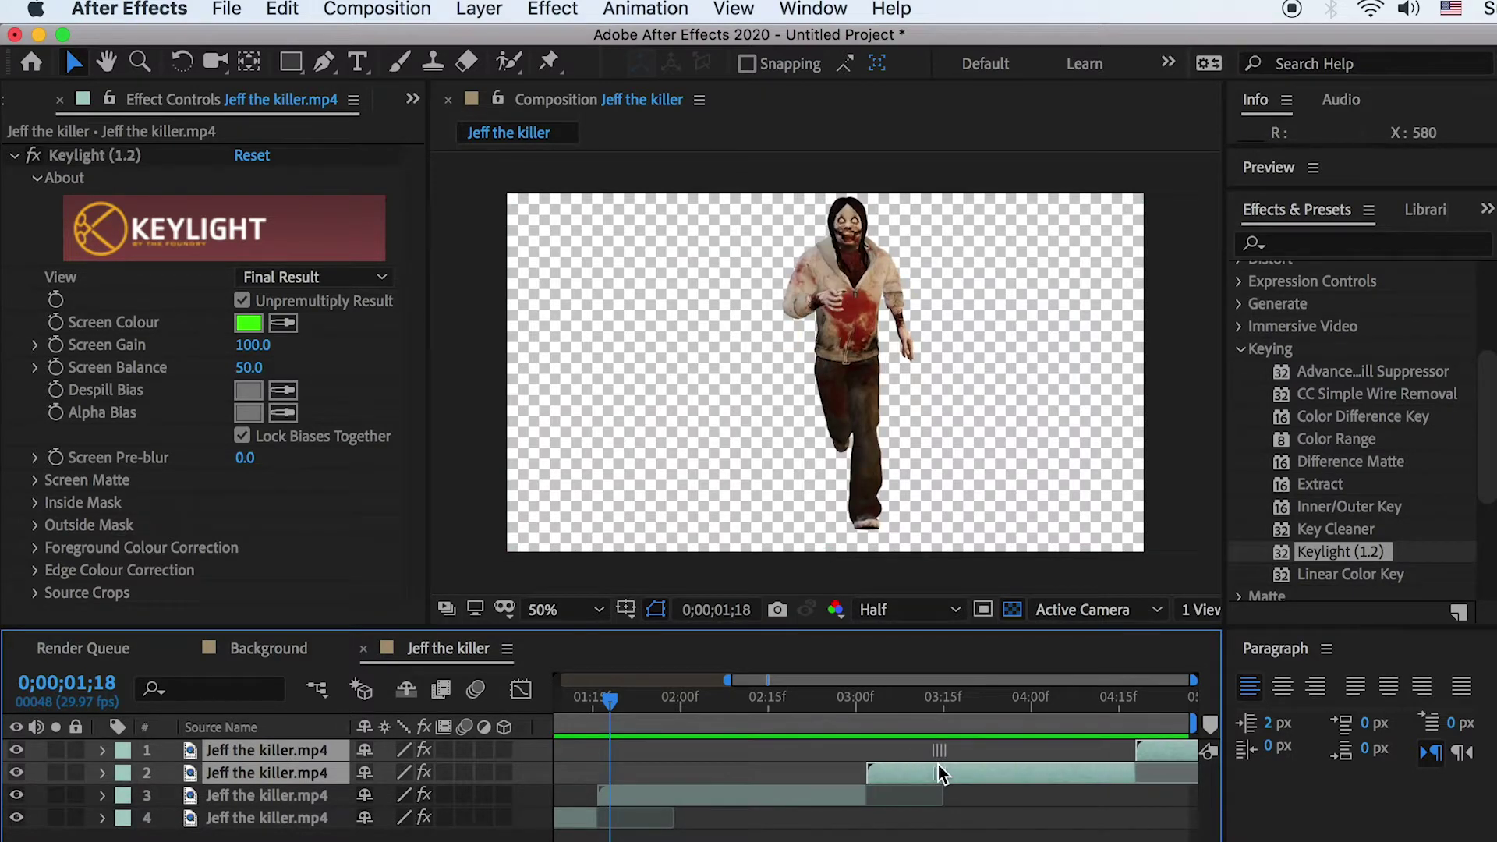
left_click(868, 701)
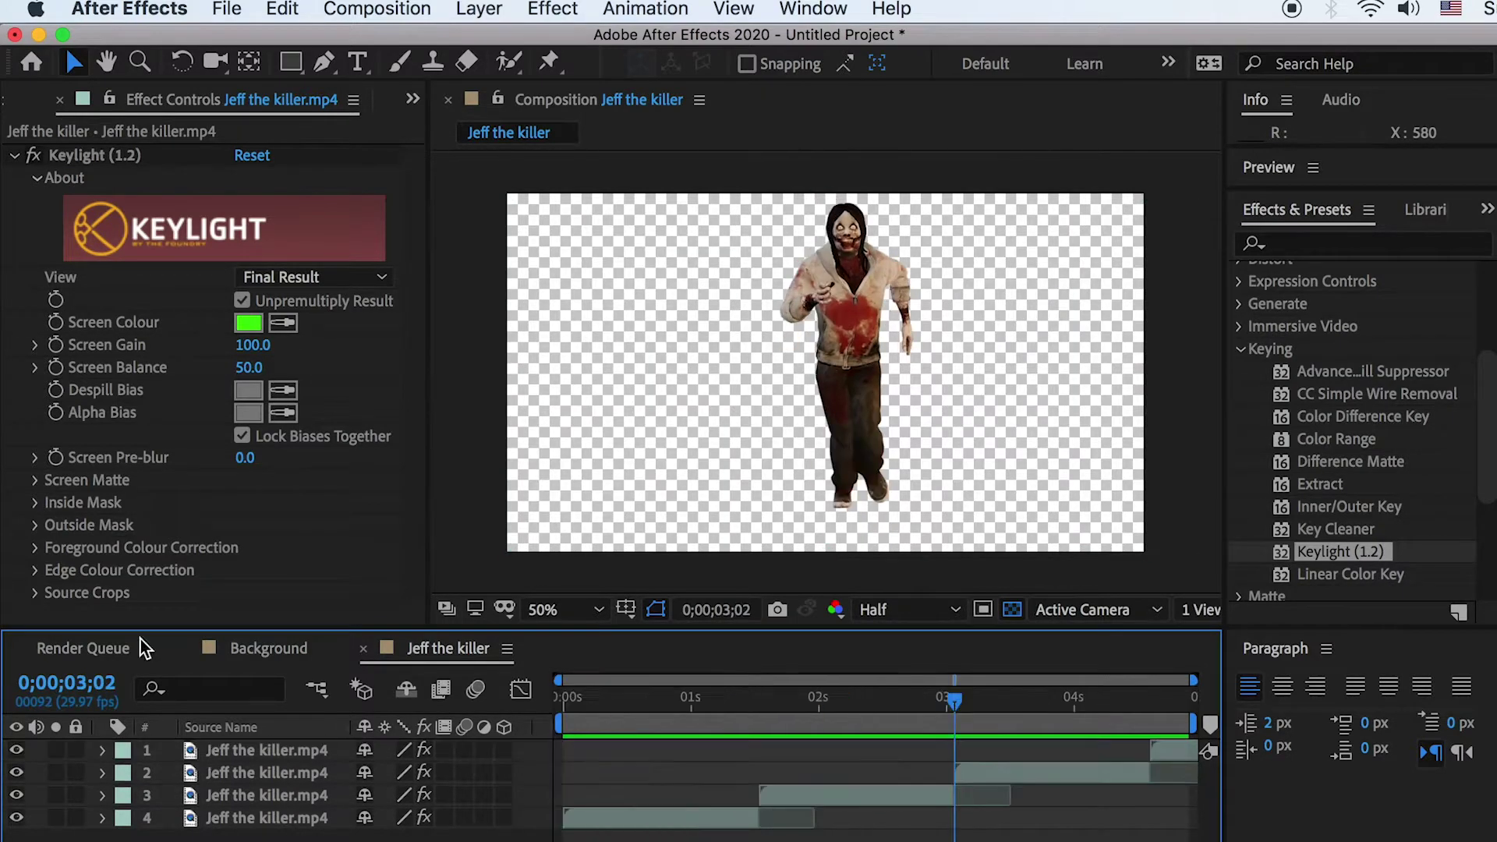
Step: Set the duration of the Jeff the killer composition to 0;00;09;00
left_click(59, 99)
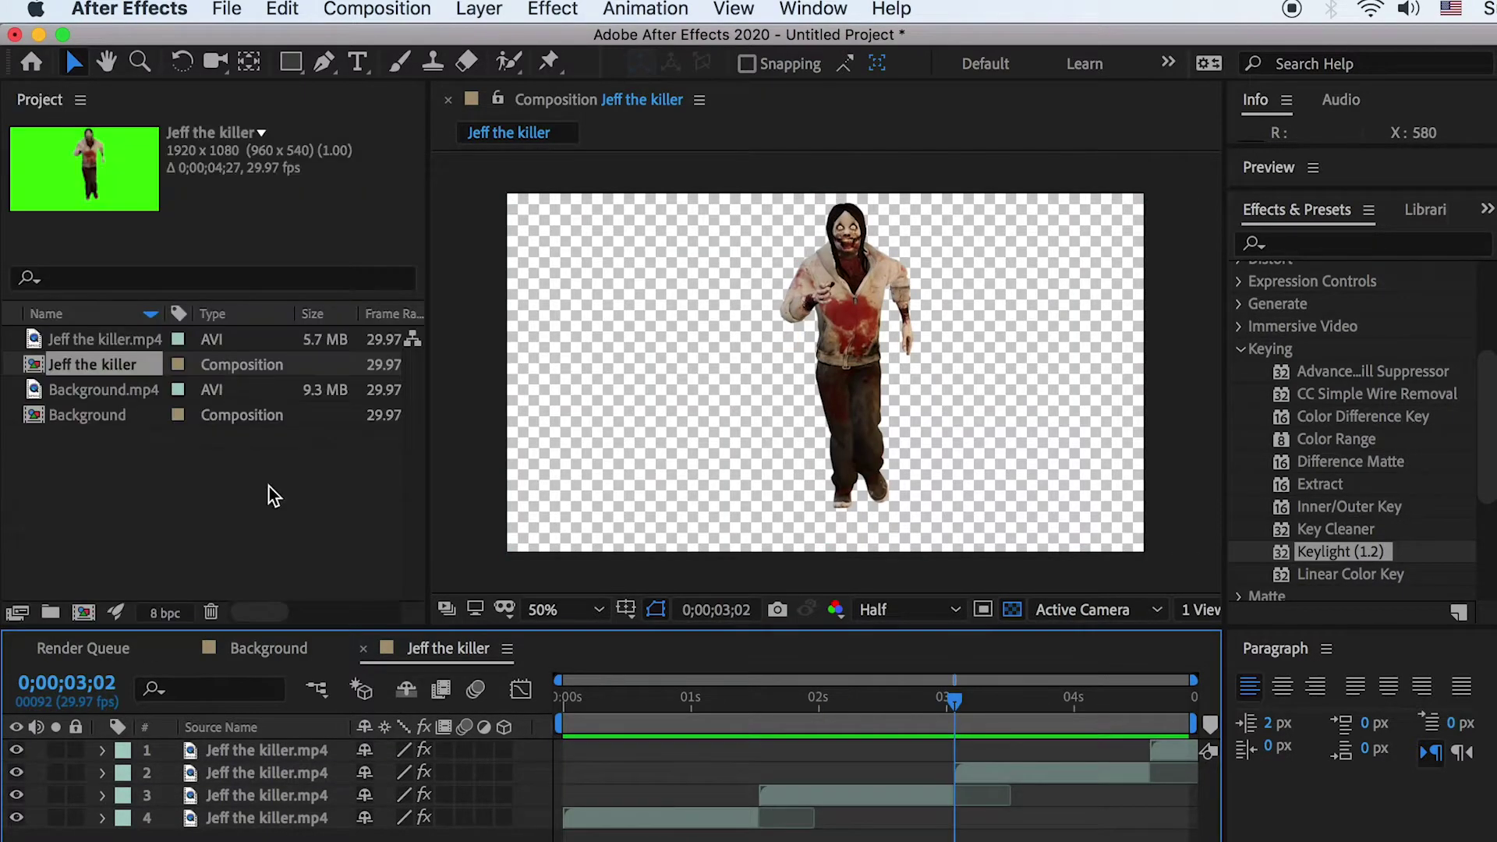
right_click(103, 367)
left_click(184, 384)
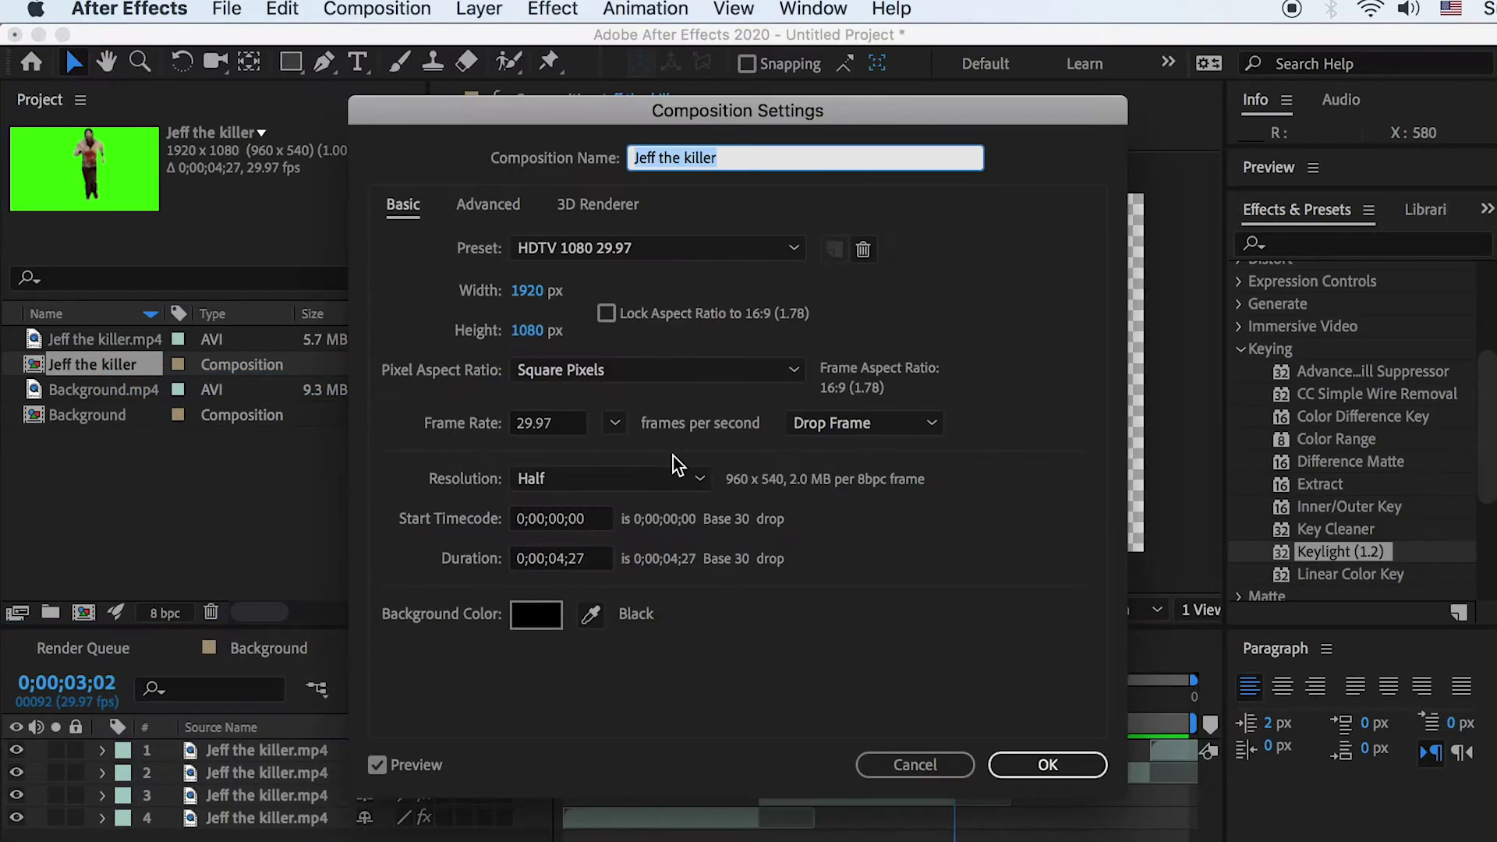
left_click(558, 560)
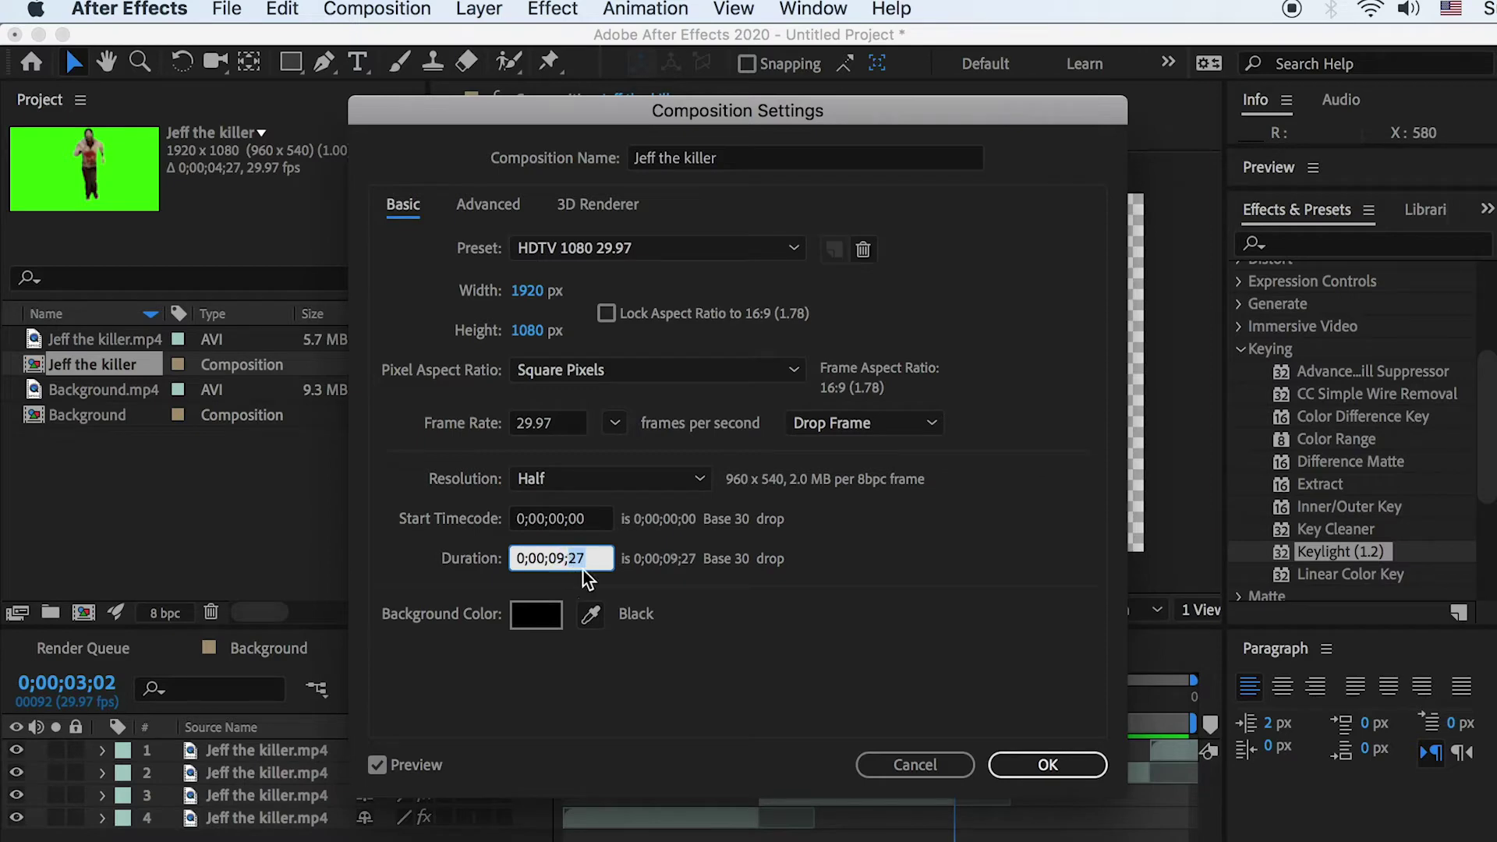
type("00")
left_click(1047, 765)
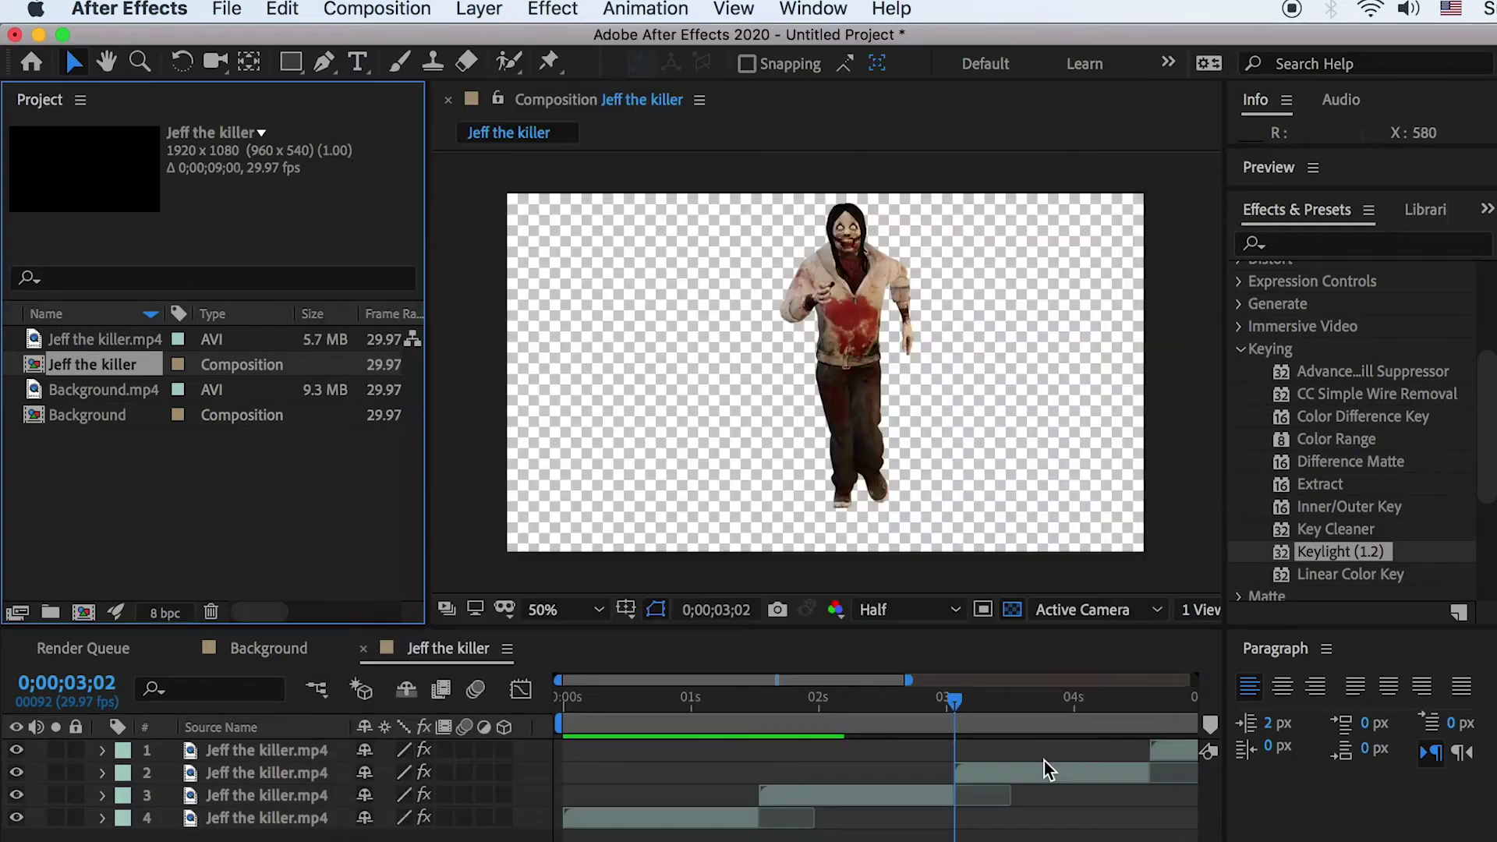
Step: Duplicate the two latest clips in the timeline and place the copies end to end after them as the top layers
left_click_drag(907, 679, 1290, 656)
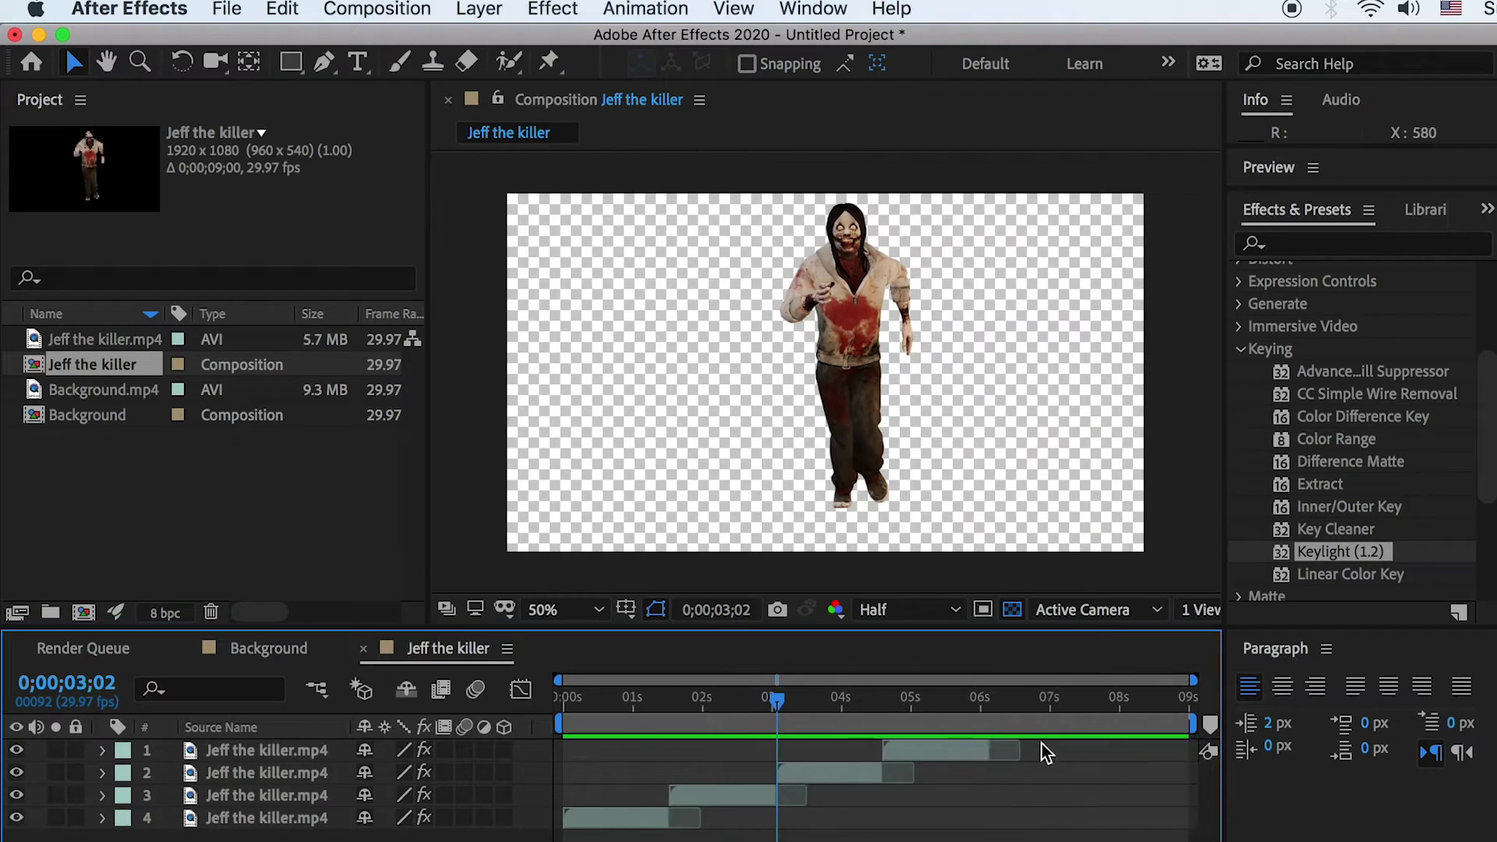
left_click(969, 752)
left_click(859, 776, "shift")
key("super+d")
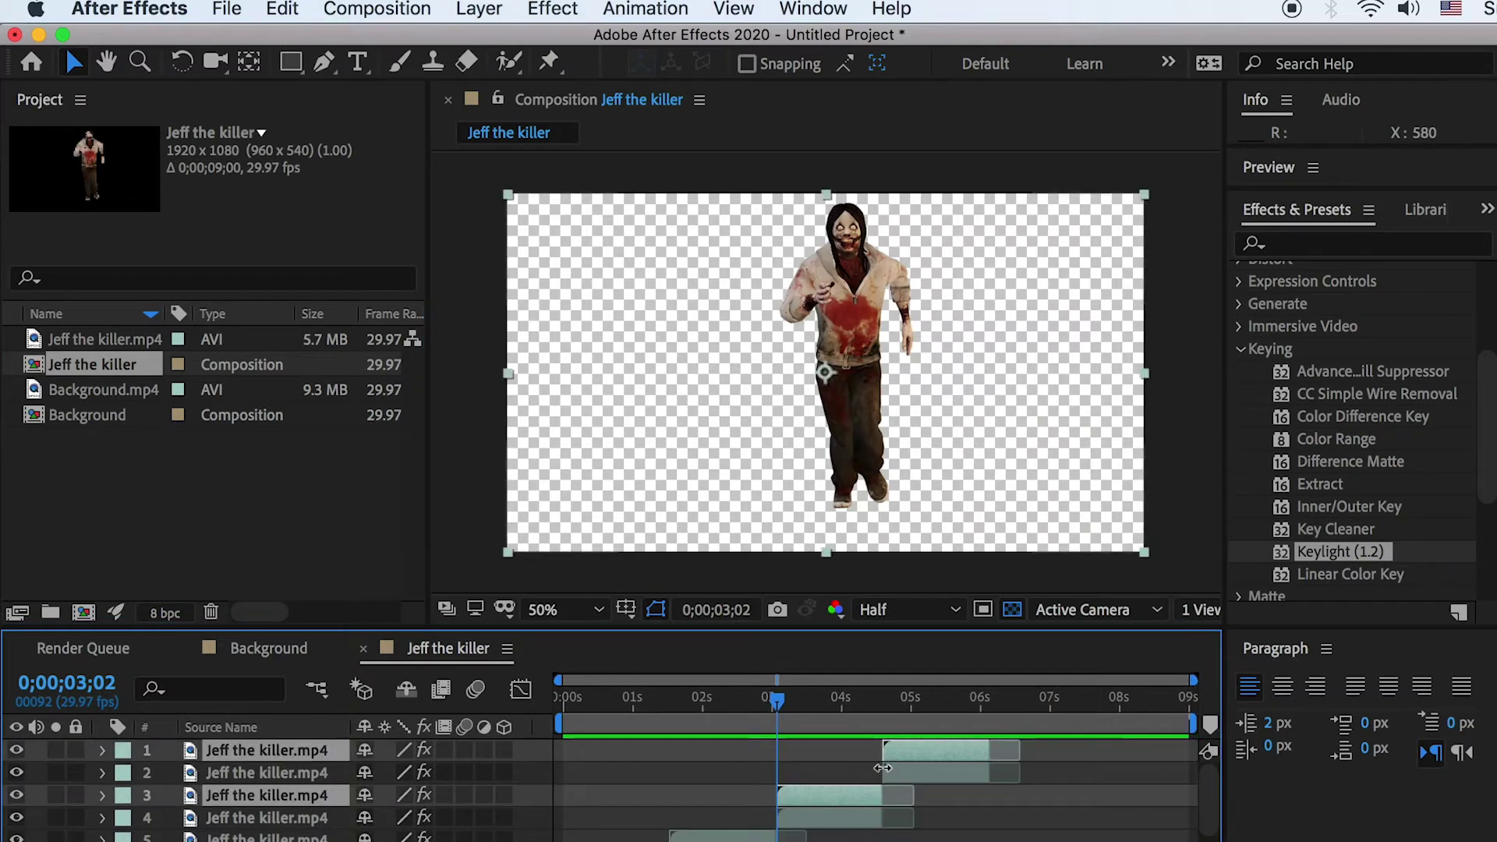
left_click_drag(273, 778, 274, 770)
left_click_drag(803, 775, 1014, 768)
Step: Play back the looped run from the start and close the Jeff the killer composition to return to Background
left_click_drag(995, 702, 547, 701)
key("space")
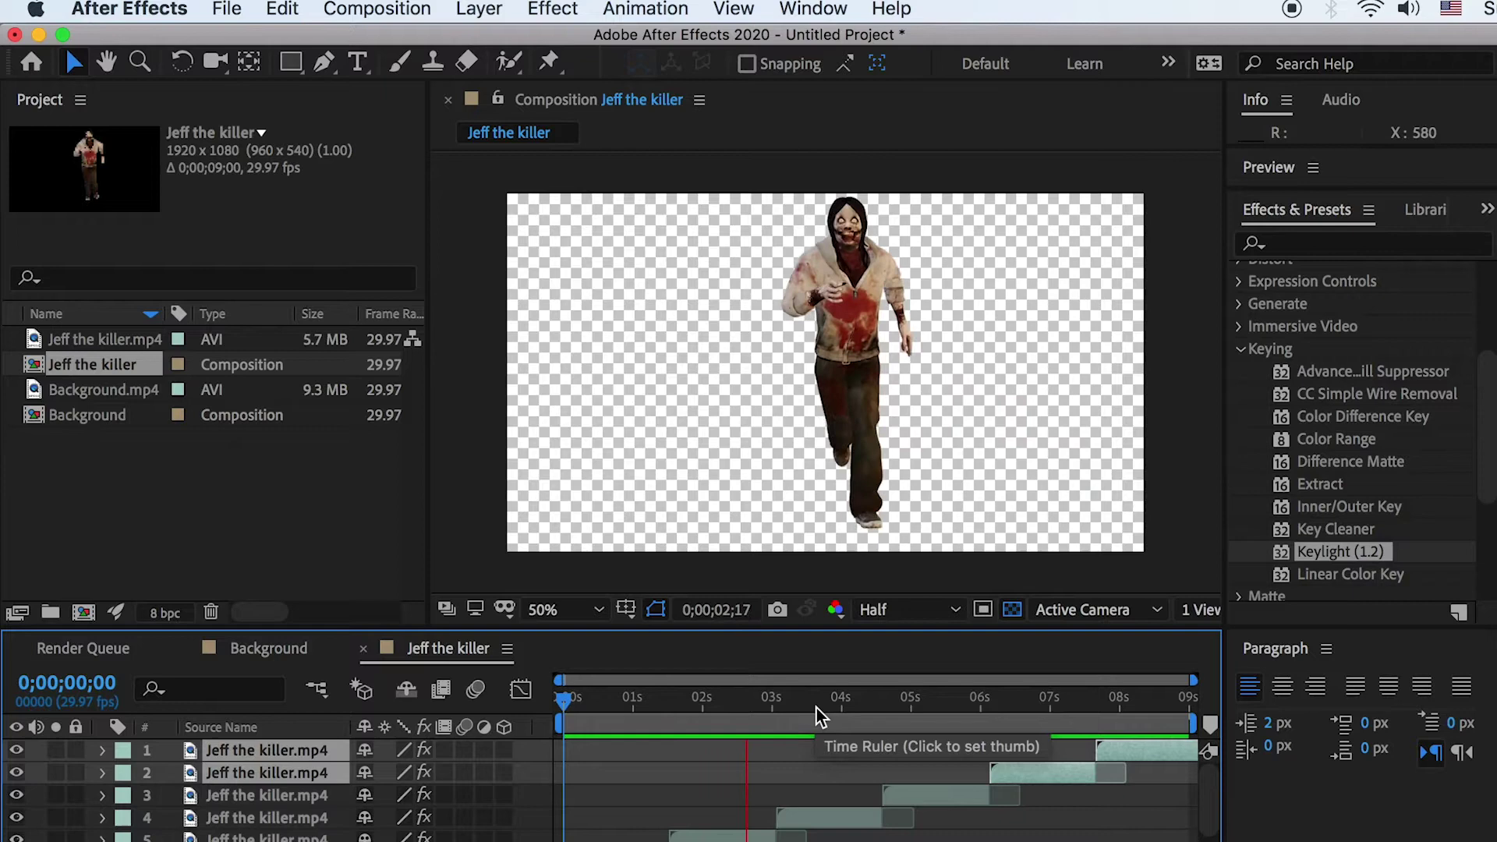
key("space")
left_click(364, 649)
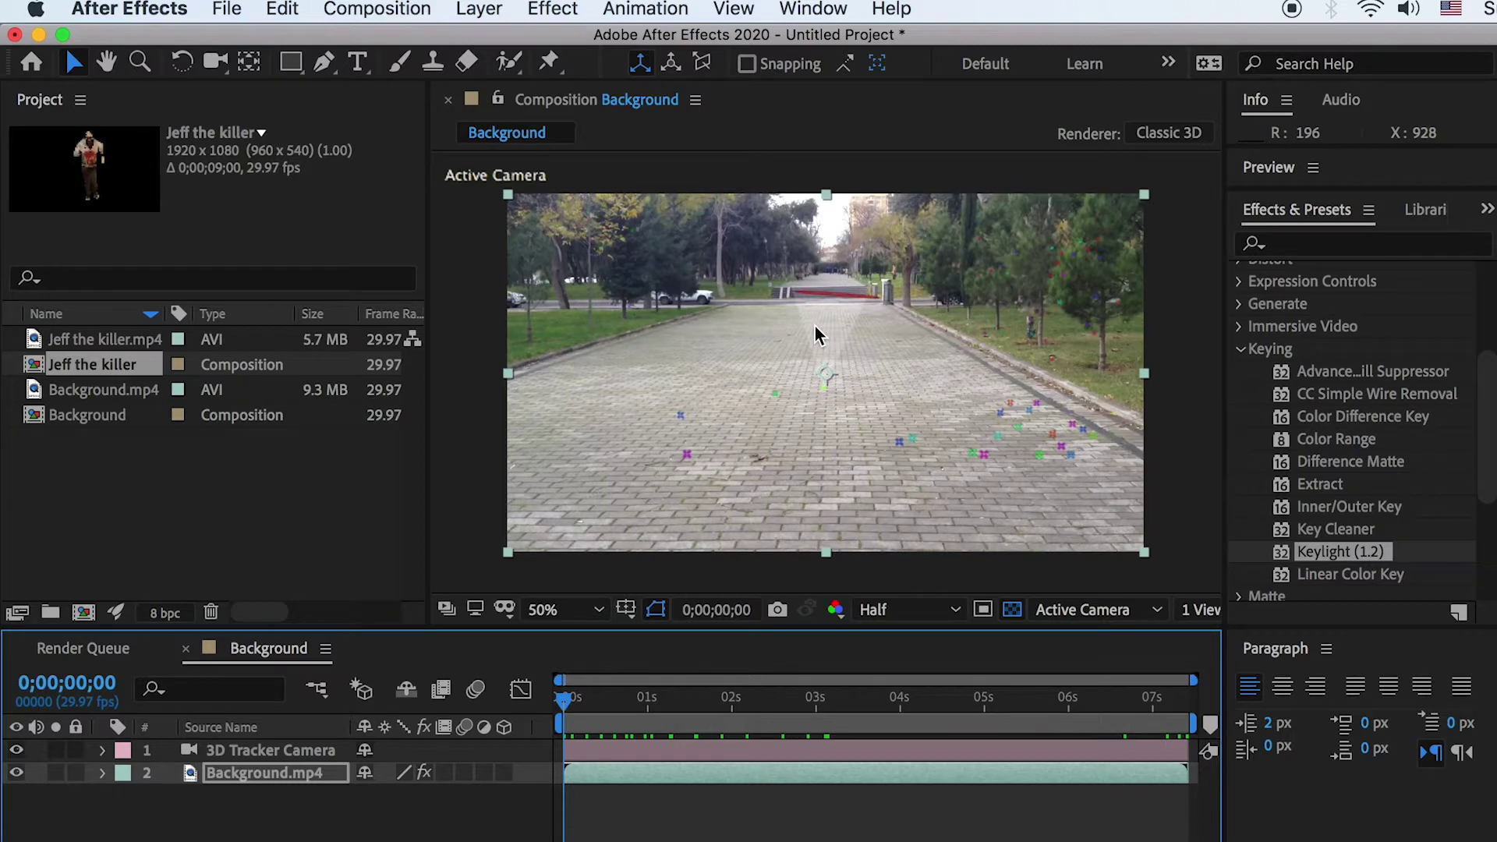
Step: Create a null from the camera track target placed on the far end of the paved path at the first frame
scroll(809, 294, "up", 1)
left_click_drag(785, 294, 782, 397)
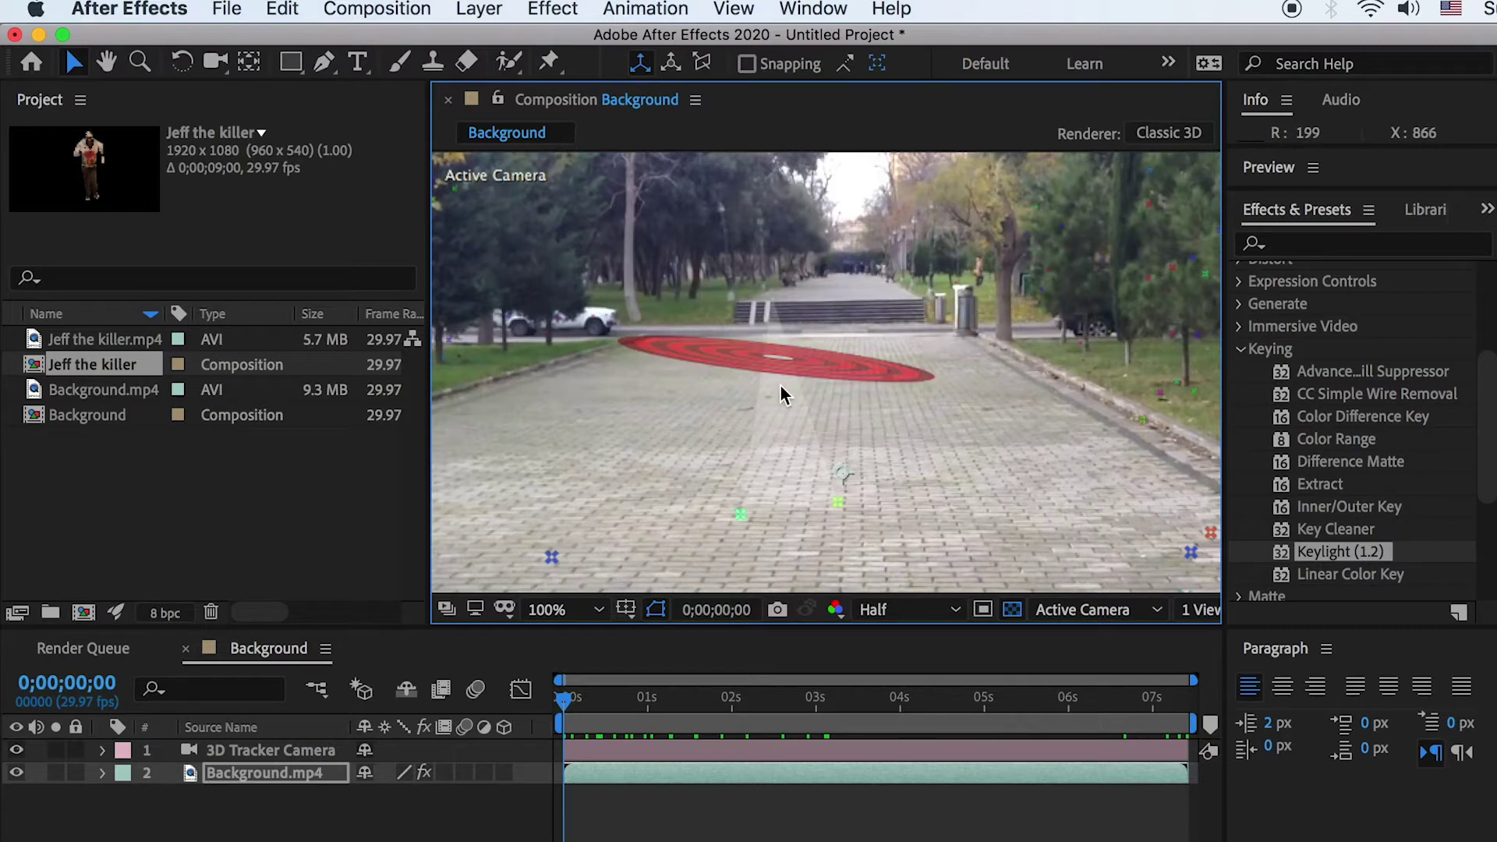
right_click(783, 395)
left_click(874, 459)
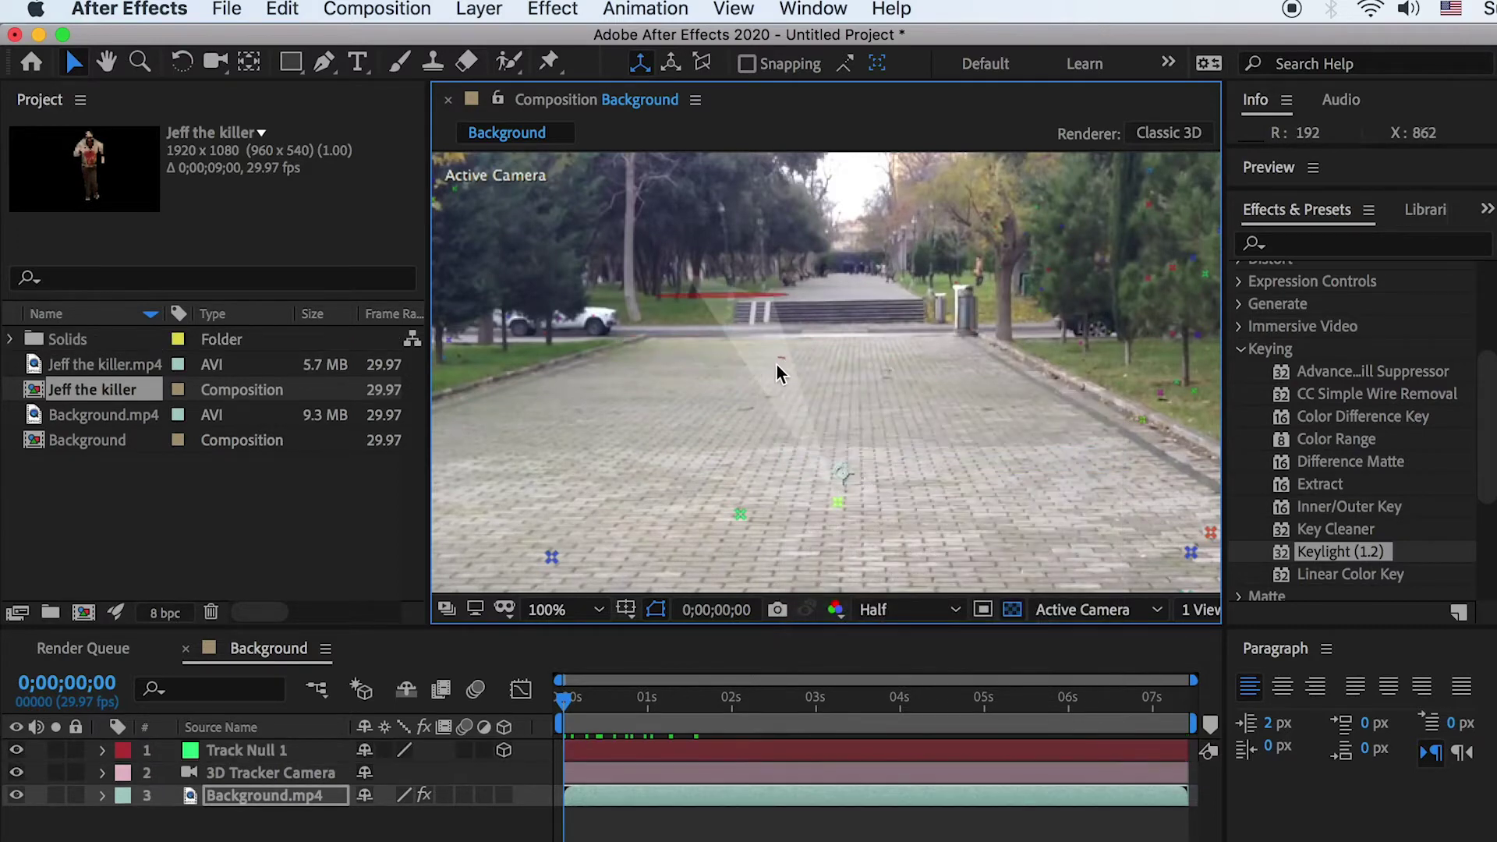
Step: Rename the new track null layer as TrackPos01
left_click(245, 753)
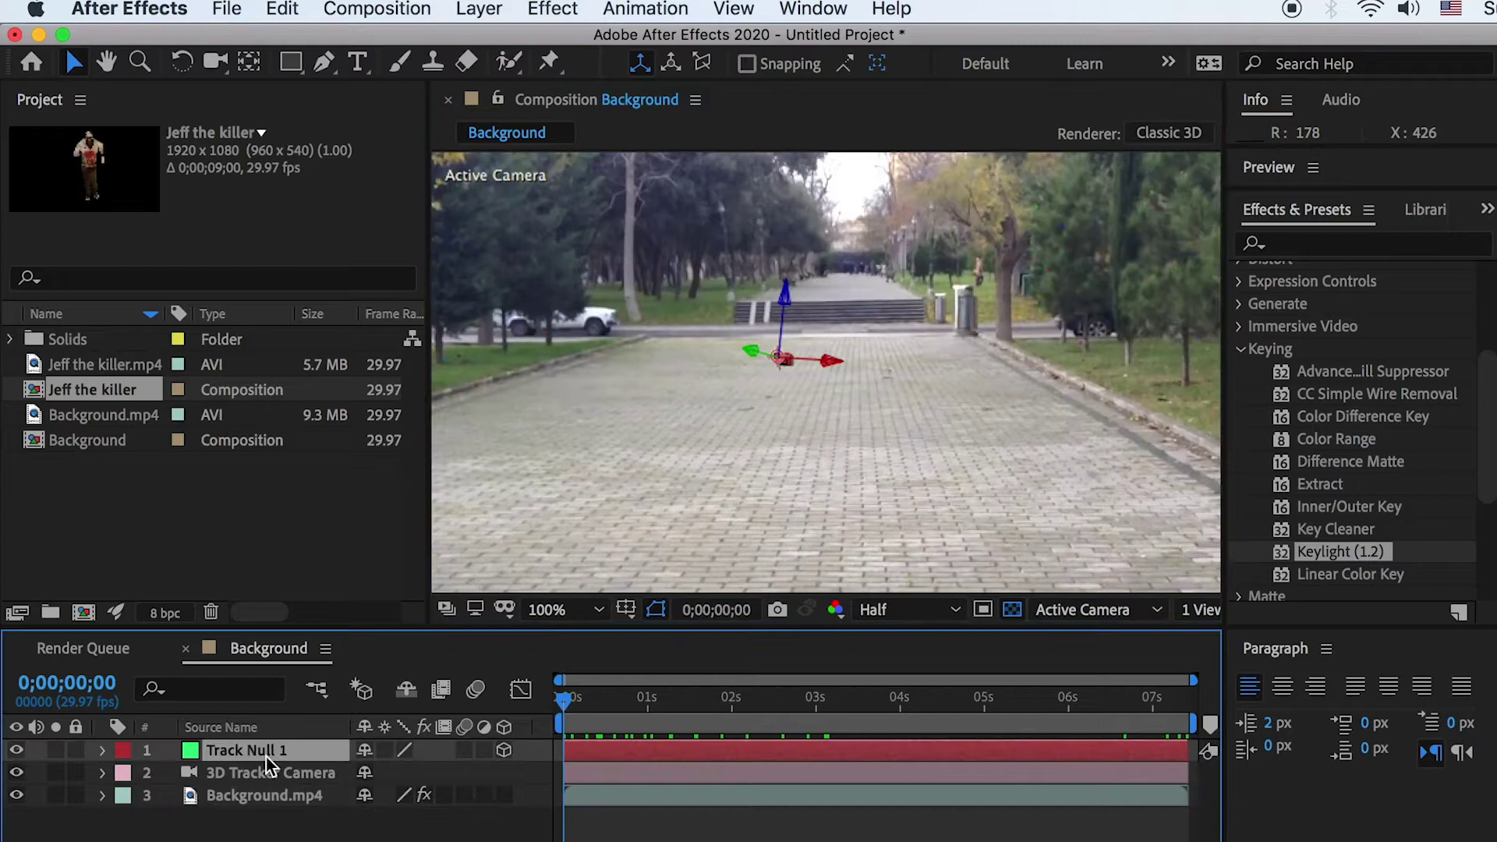
left_click_drag(596, 705, 387, 696)
key("Return")
key("Right")
key("BackSpace")
key("BackSpace")
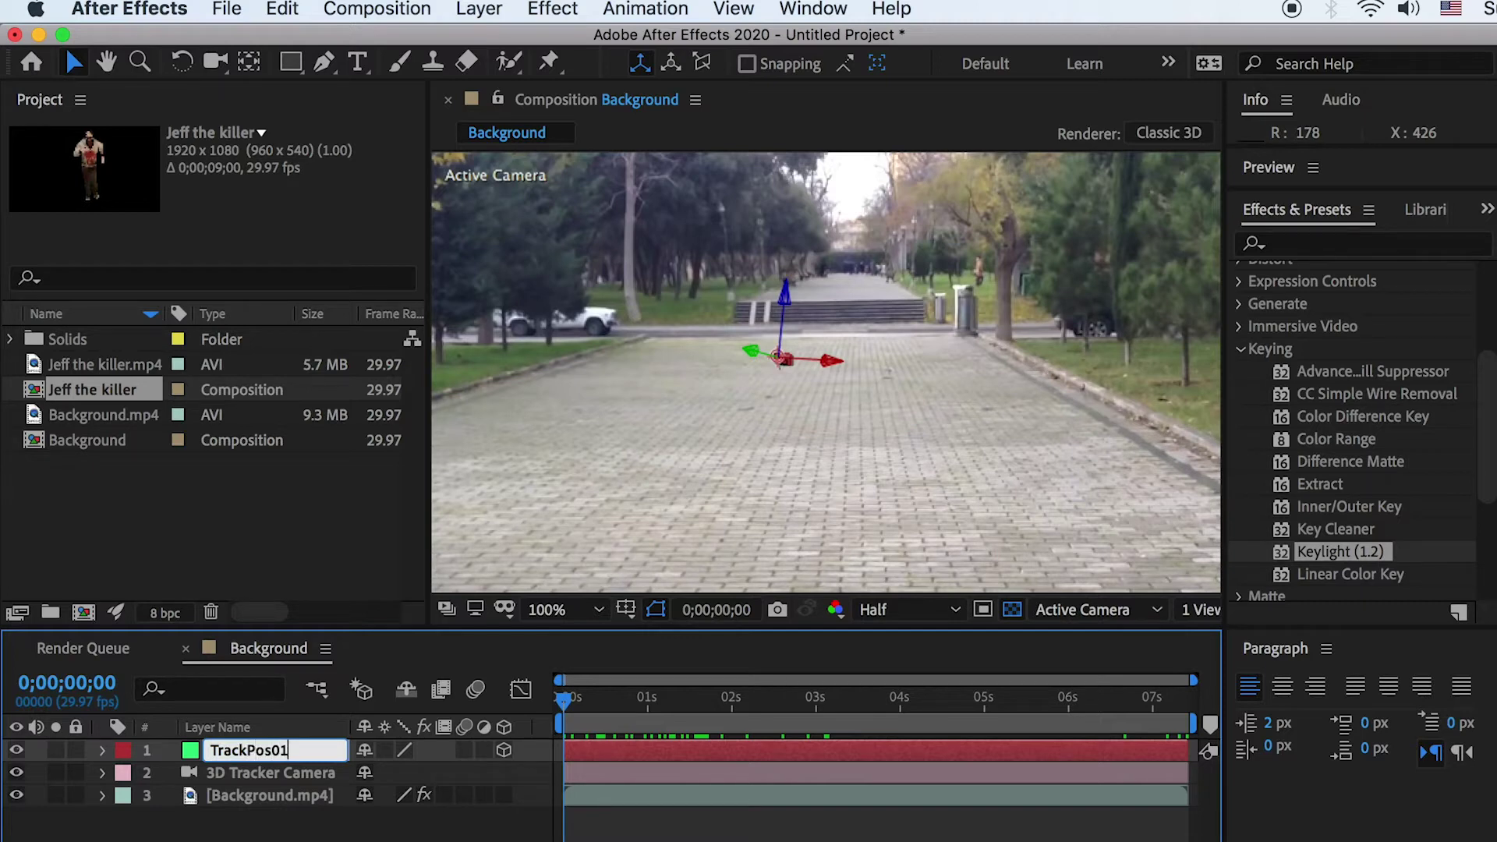
type("Pos01")
key("Return")
Step: At 0;00;07;12, create a null from three 3D Camera Tracker points on the paving near the camera
left_click(221, 795)
left_click(102, 796)
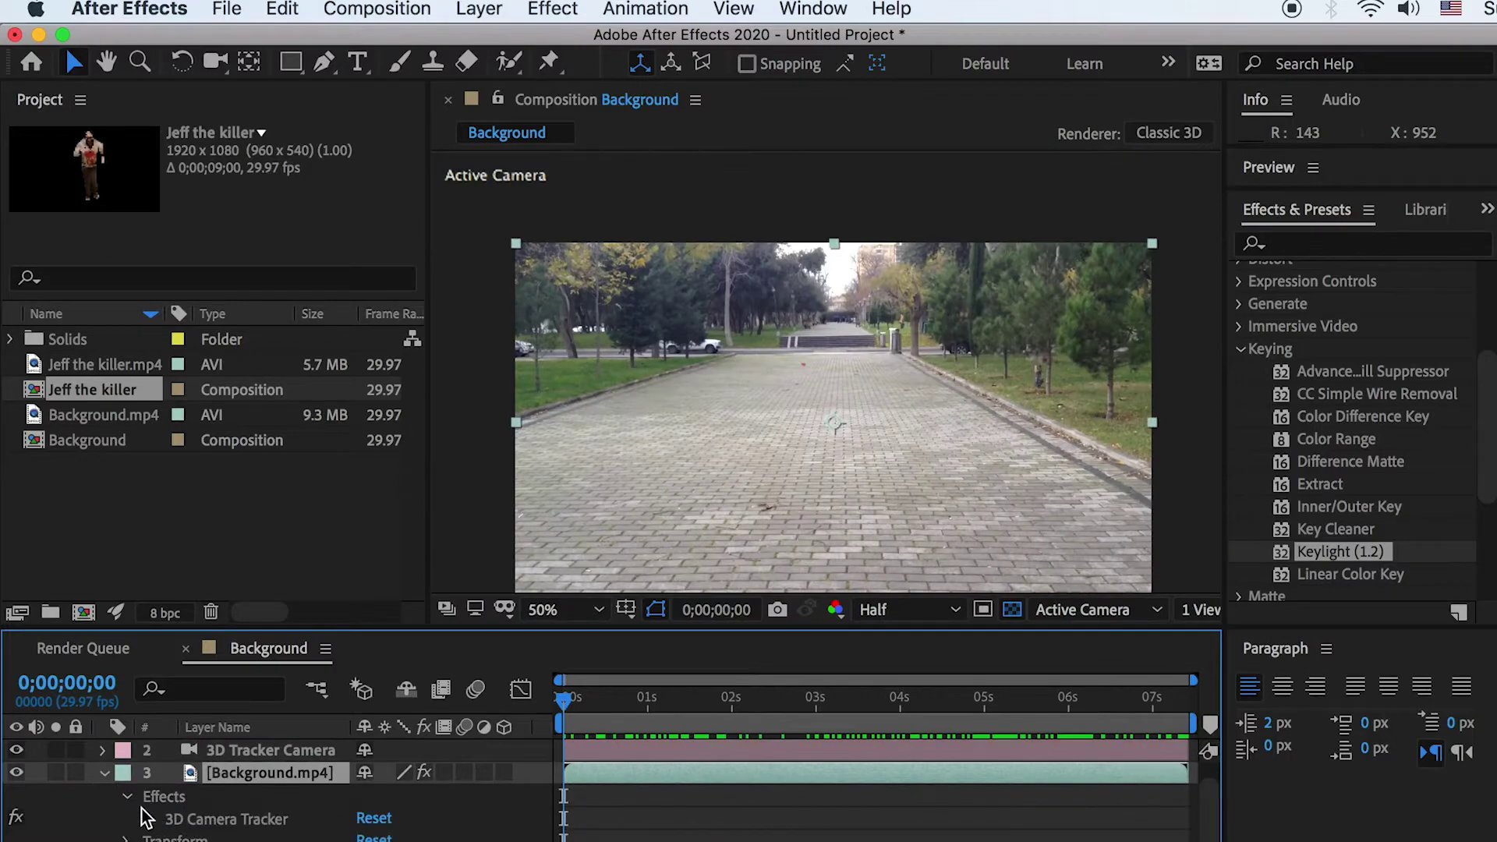
left_click(204, 819)
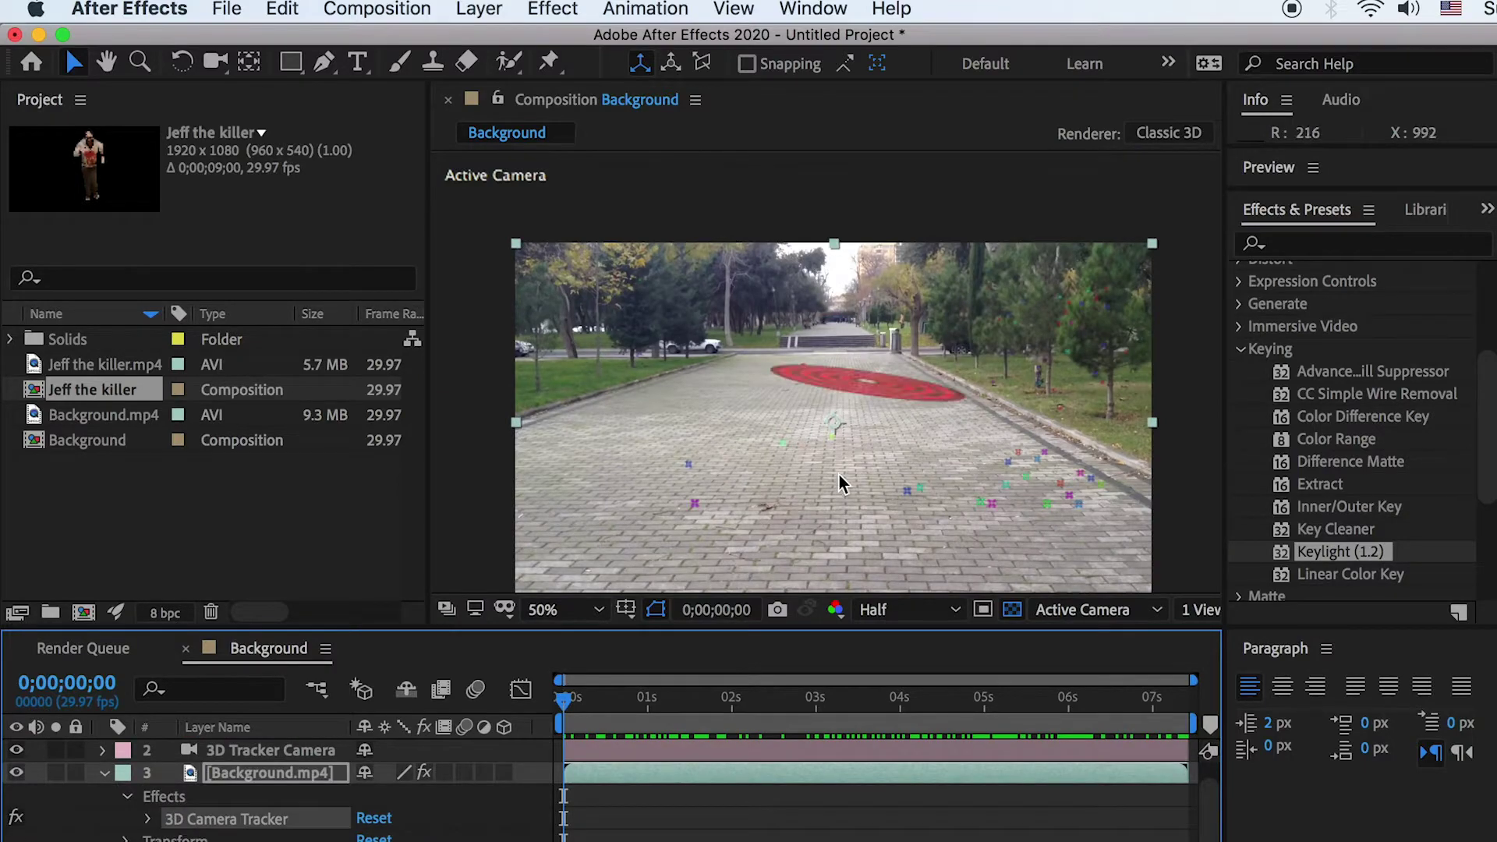
left_click_drag(594, 703, 1238, 711)
left_click(838, 522)
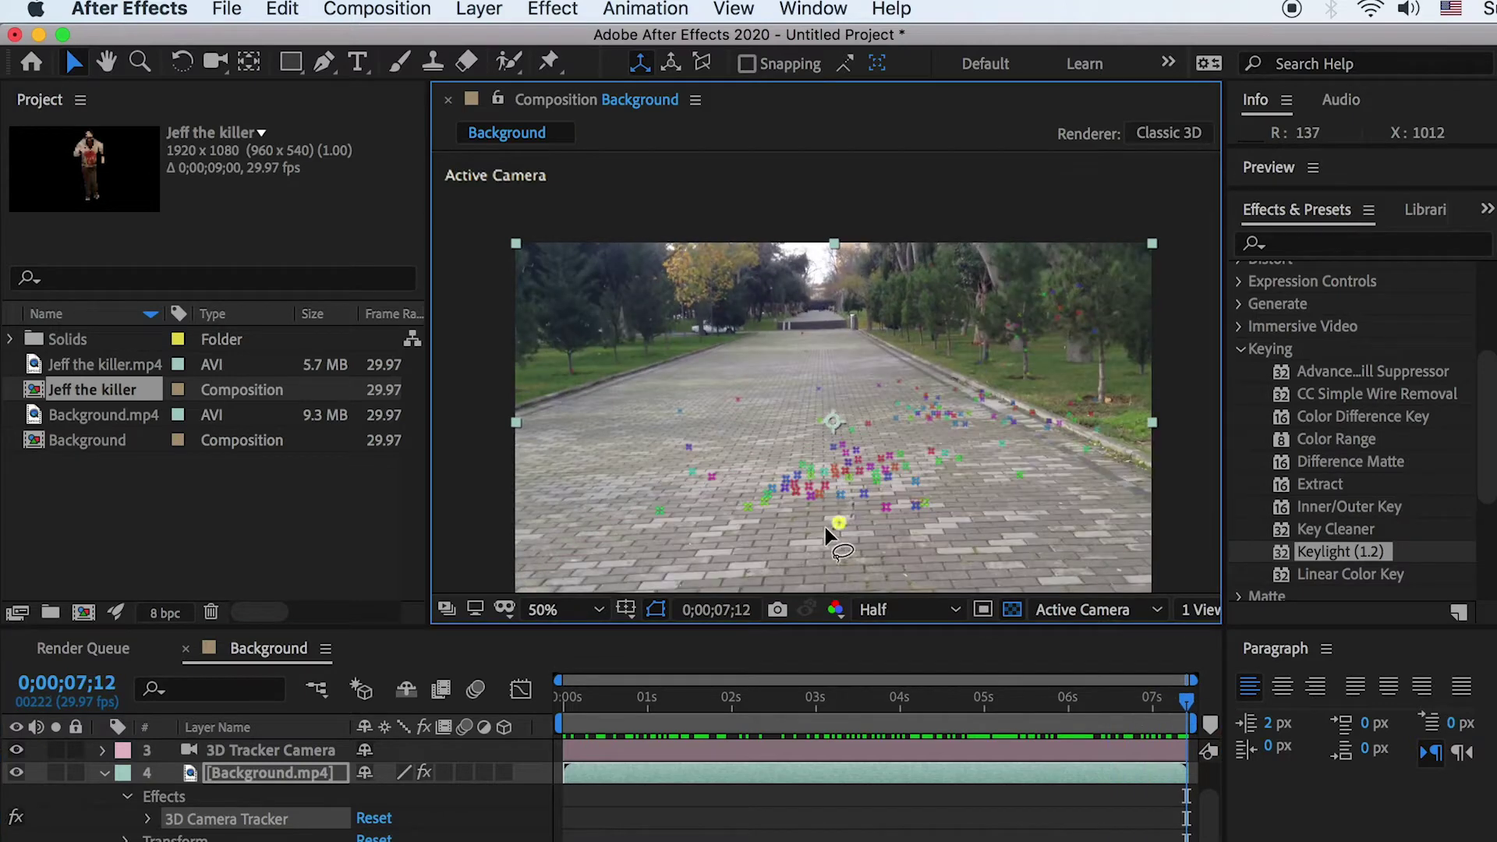
left_click(819, 494, "shift")
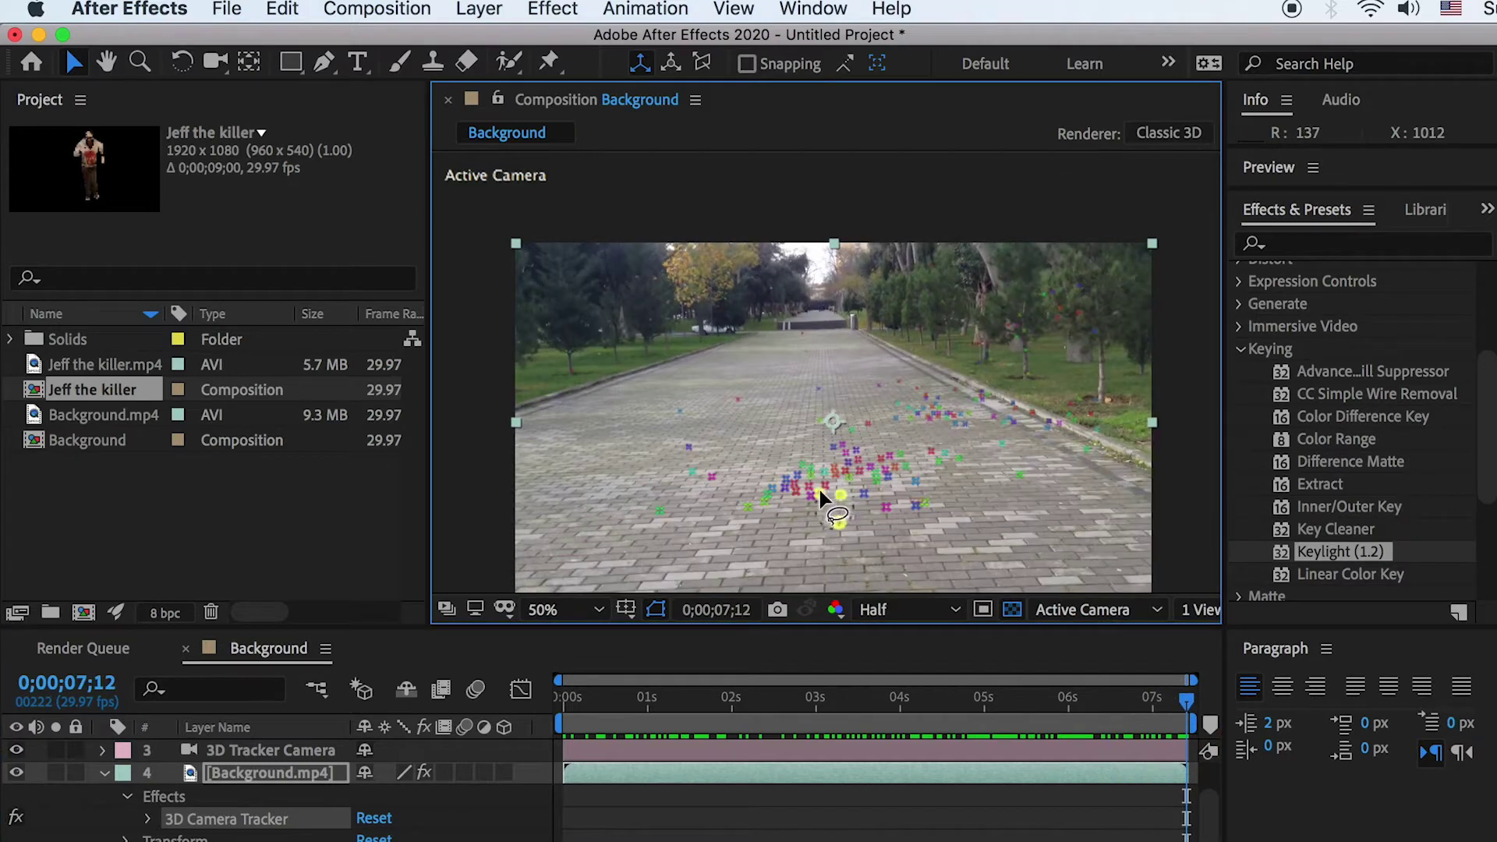
left_click(840, 495, "shift")
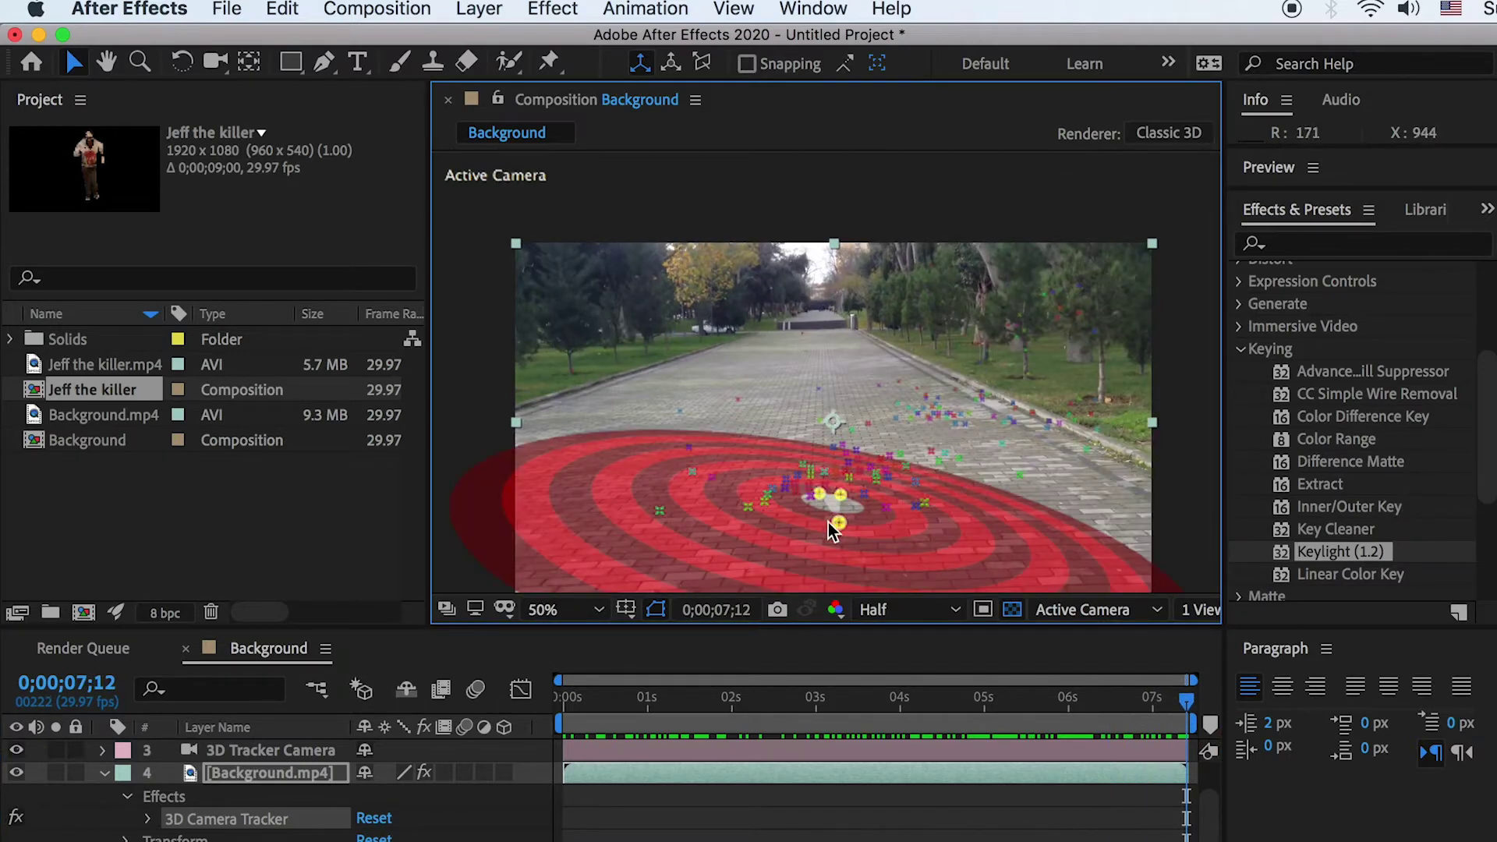
right_click(835, 512)
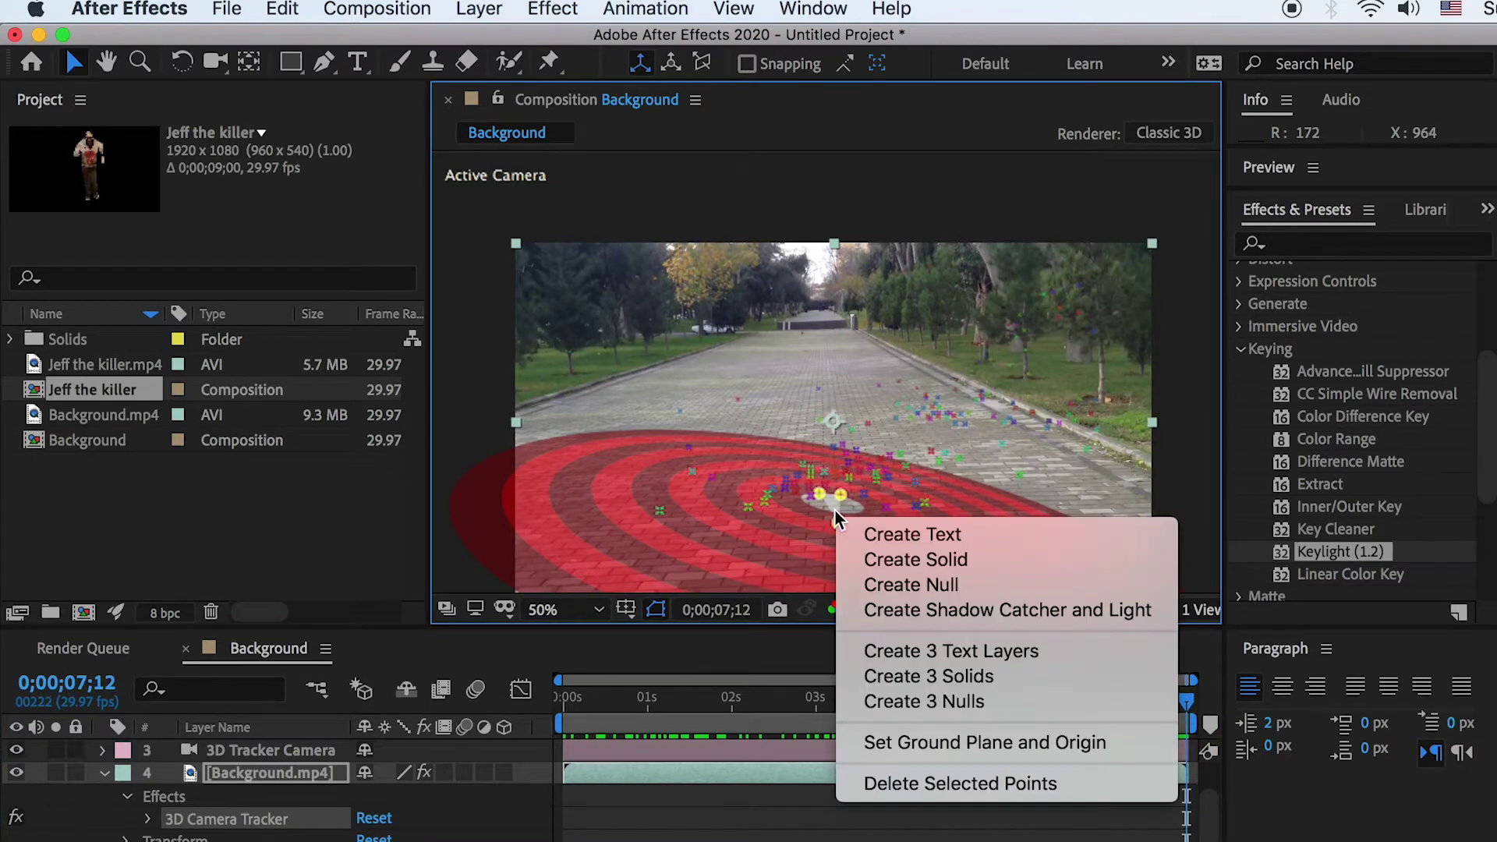
left_click(936, 586)
Step: Rename the second track null layer as TrackPos02
left_click(256, 774)
key("Return")
key("ctrl+c")
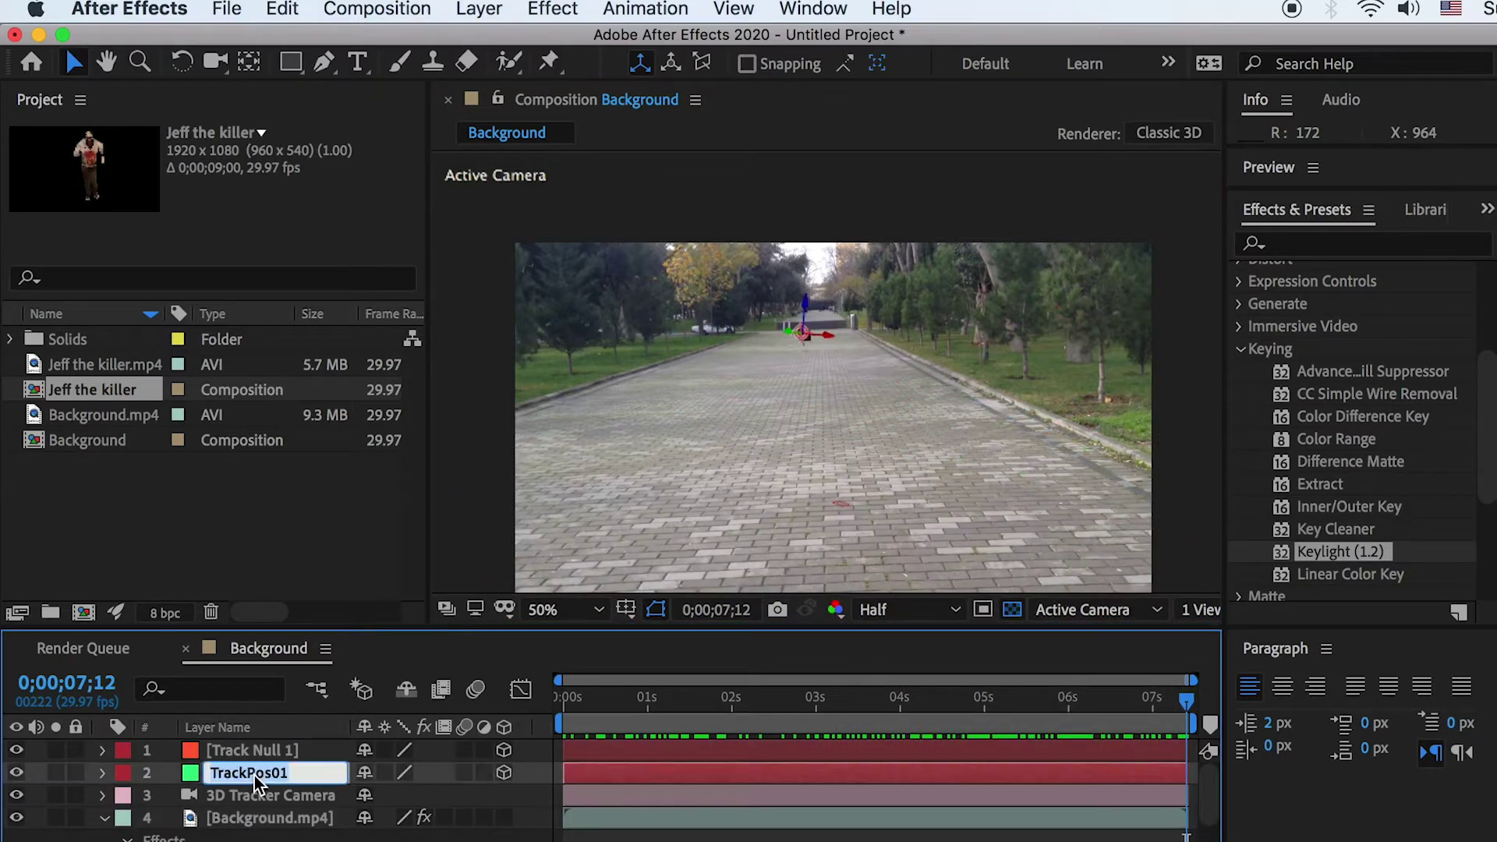
left_click(252, 756)
key("Return")
key("ctrl+v")
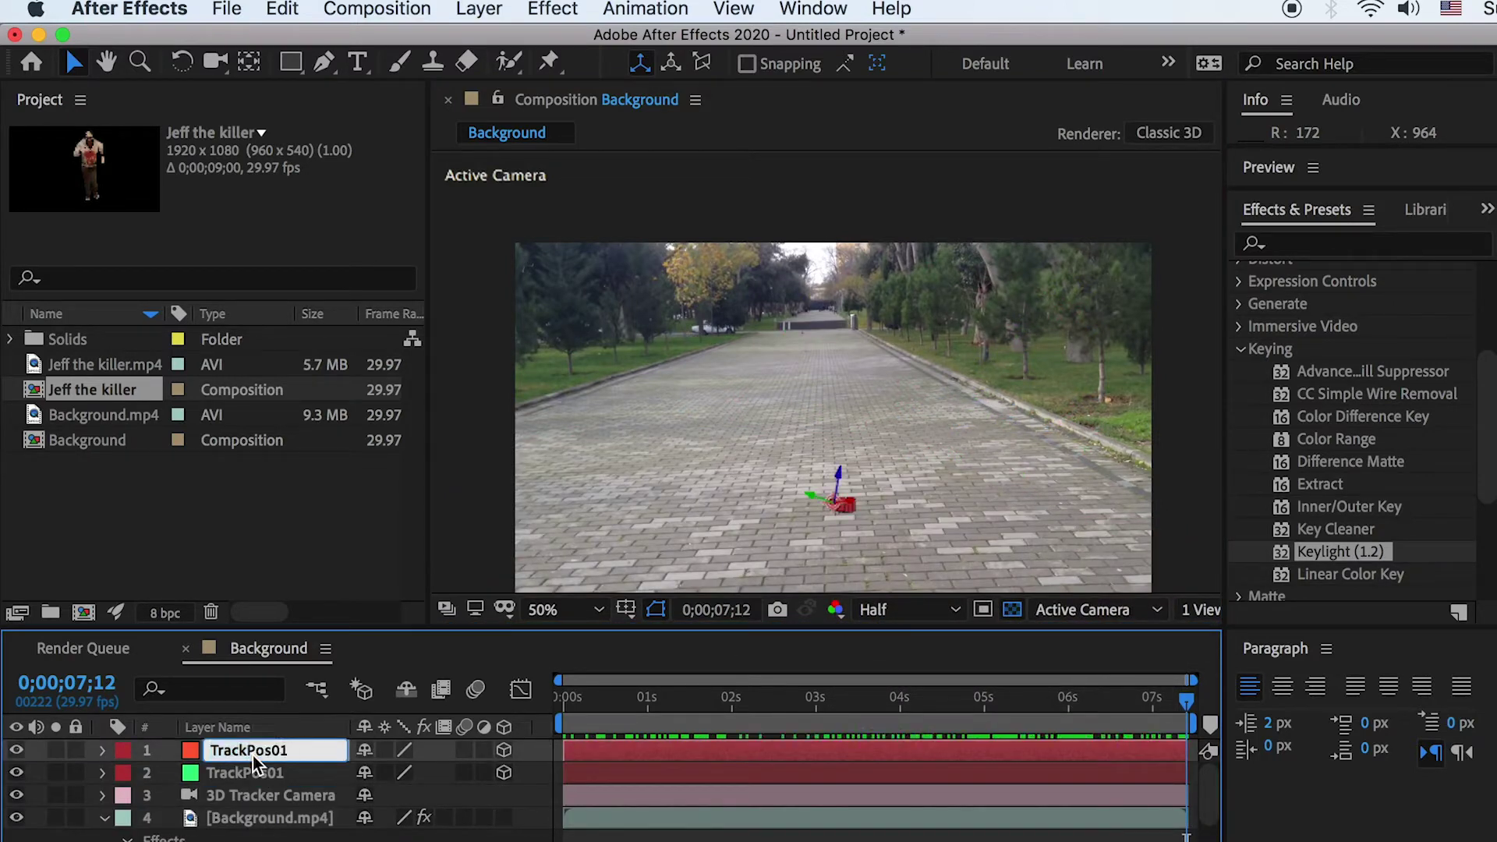
left_click(260, 770)
left_click(259, 756)
left_click(257, 772)
Step: Add the Jeff the killer composition as the top layer, move its anchor point between the feet and make it a 3D layer
left_click_drag(92, 390, 253, 737)
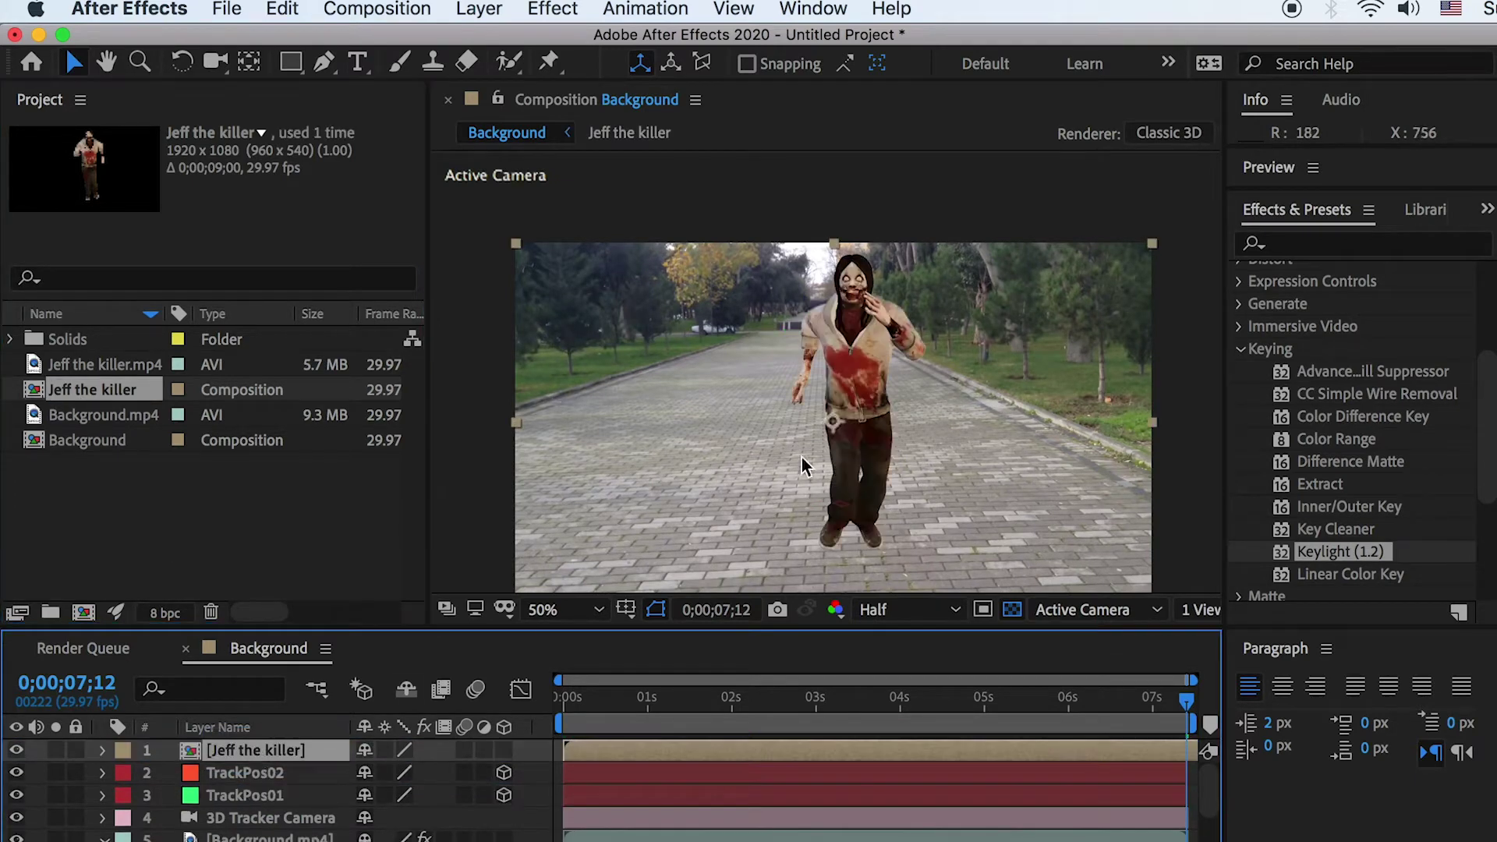
left_click(249, 61)
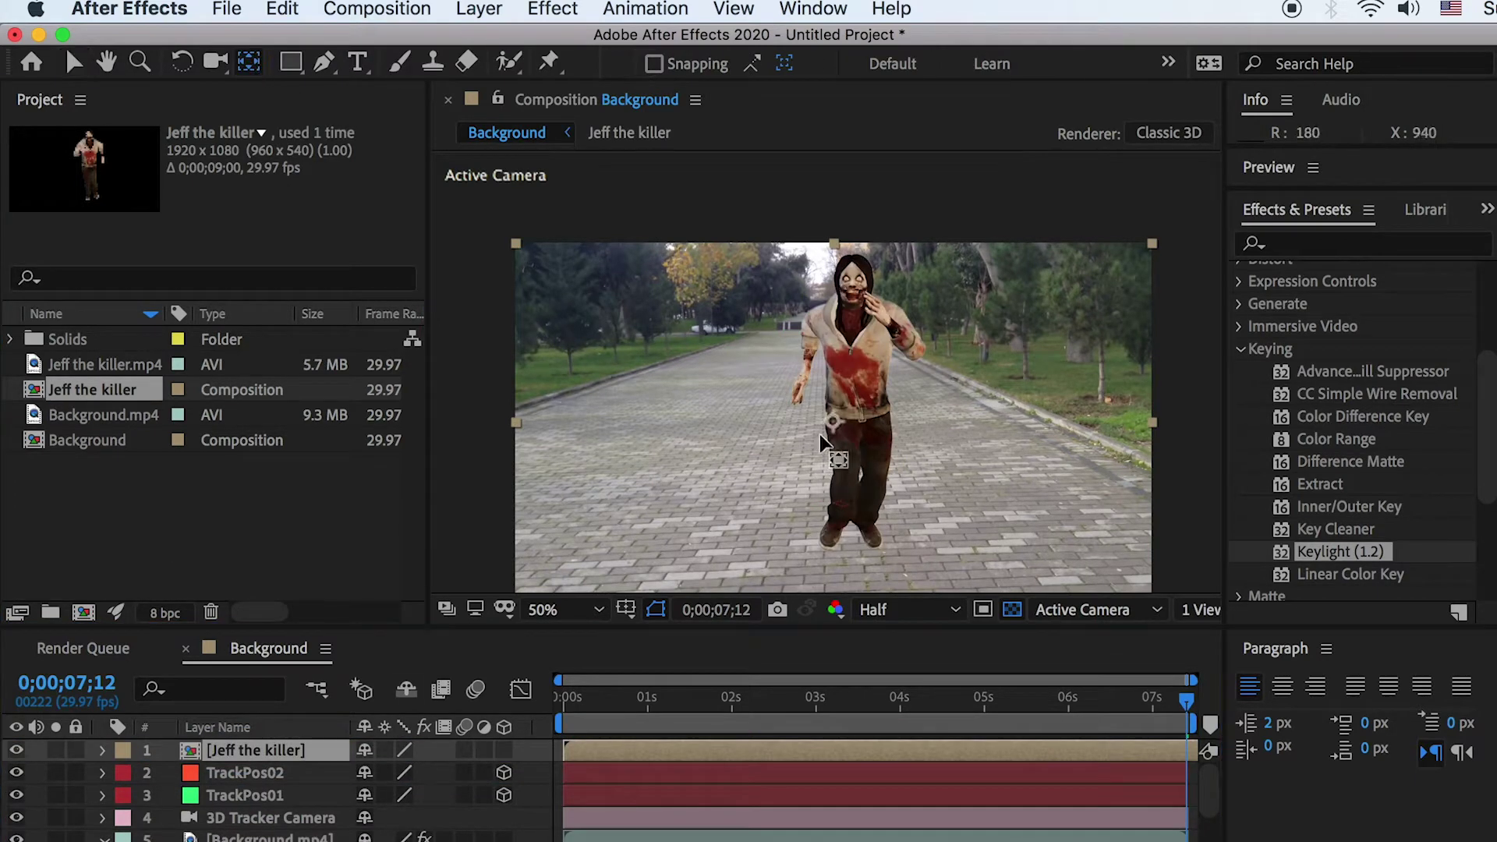
left_click_drag(833, 422, 873, 558)
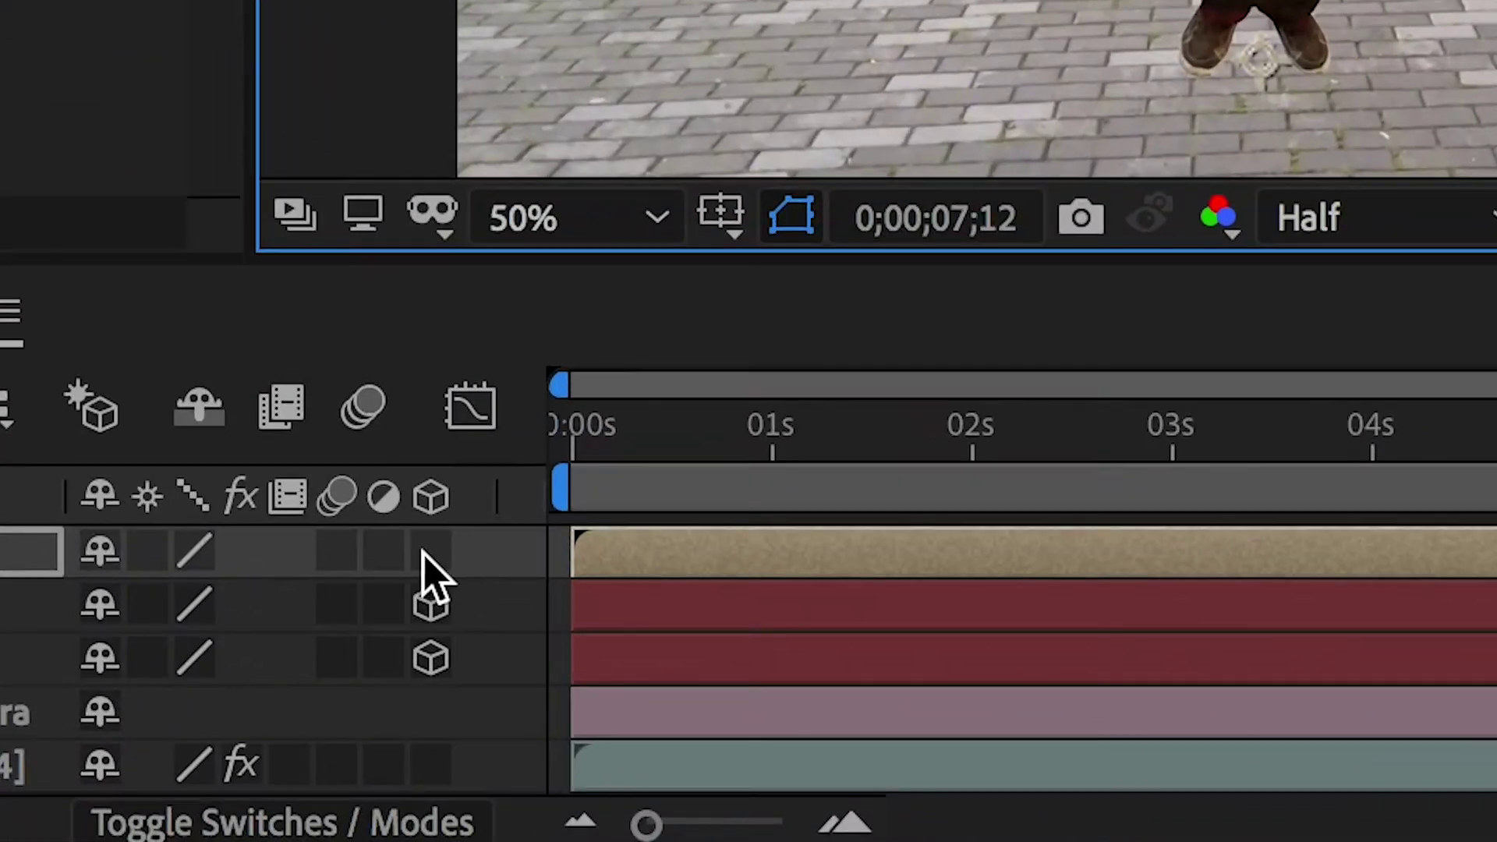
left_click(503, 749)
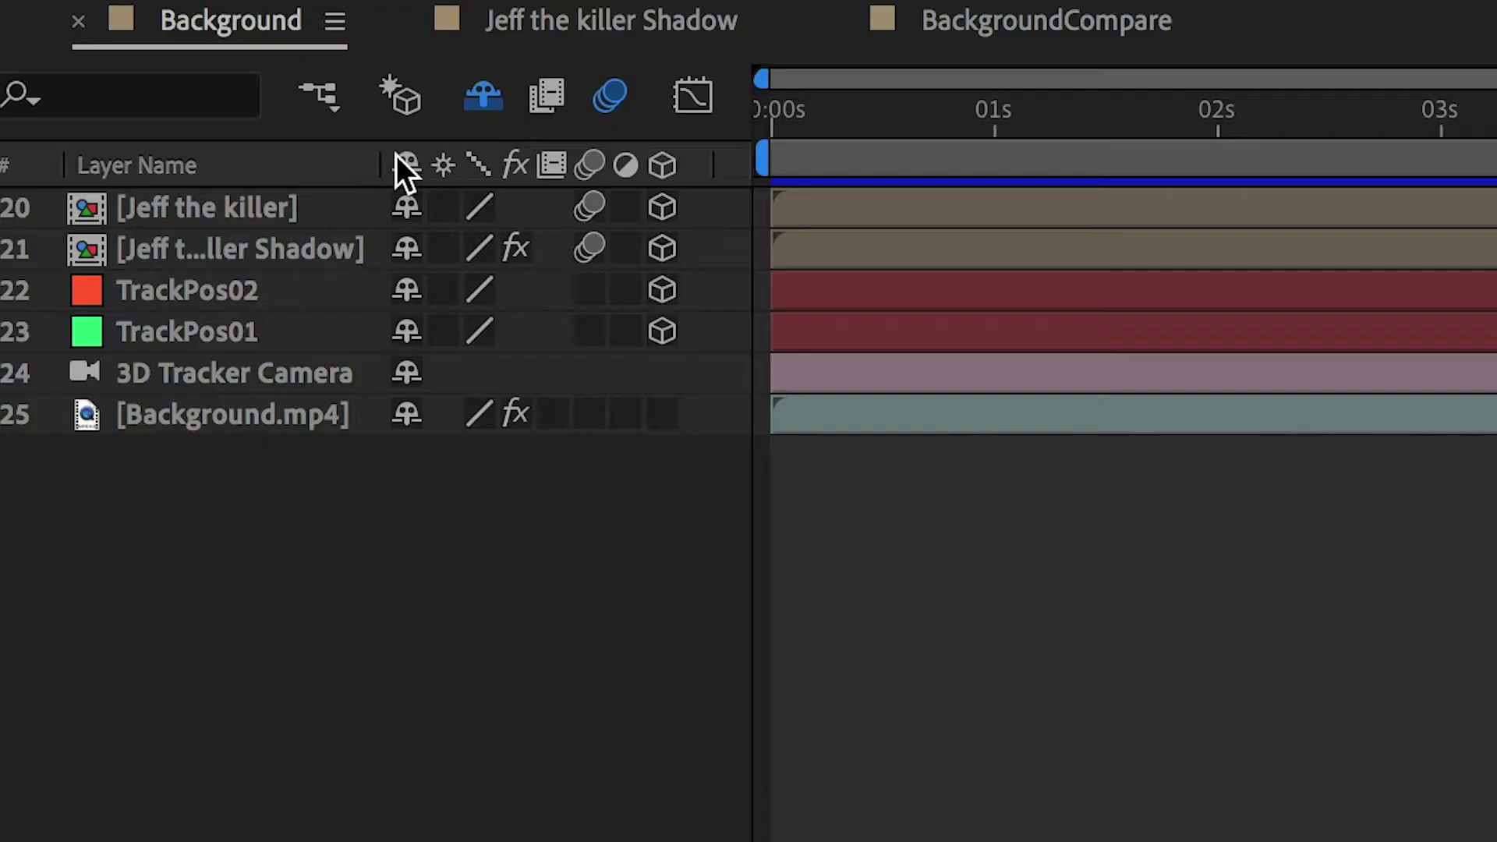
Step: Hide the timeline's Switches column and show it again
right_click(304, 167)
mouse_move(522, 351)
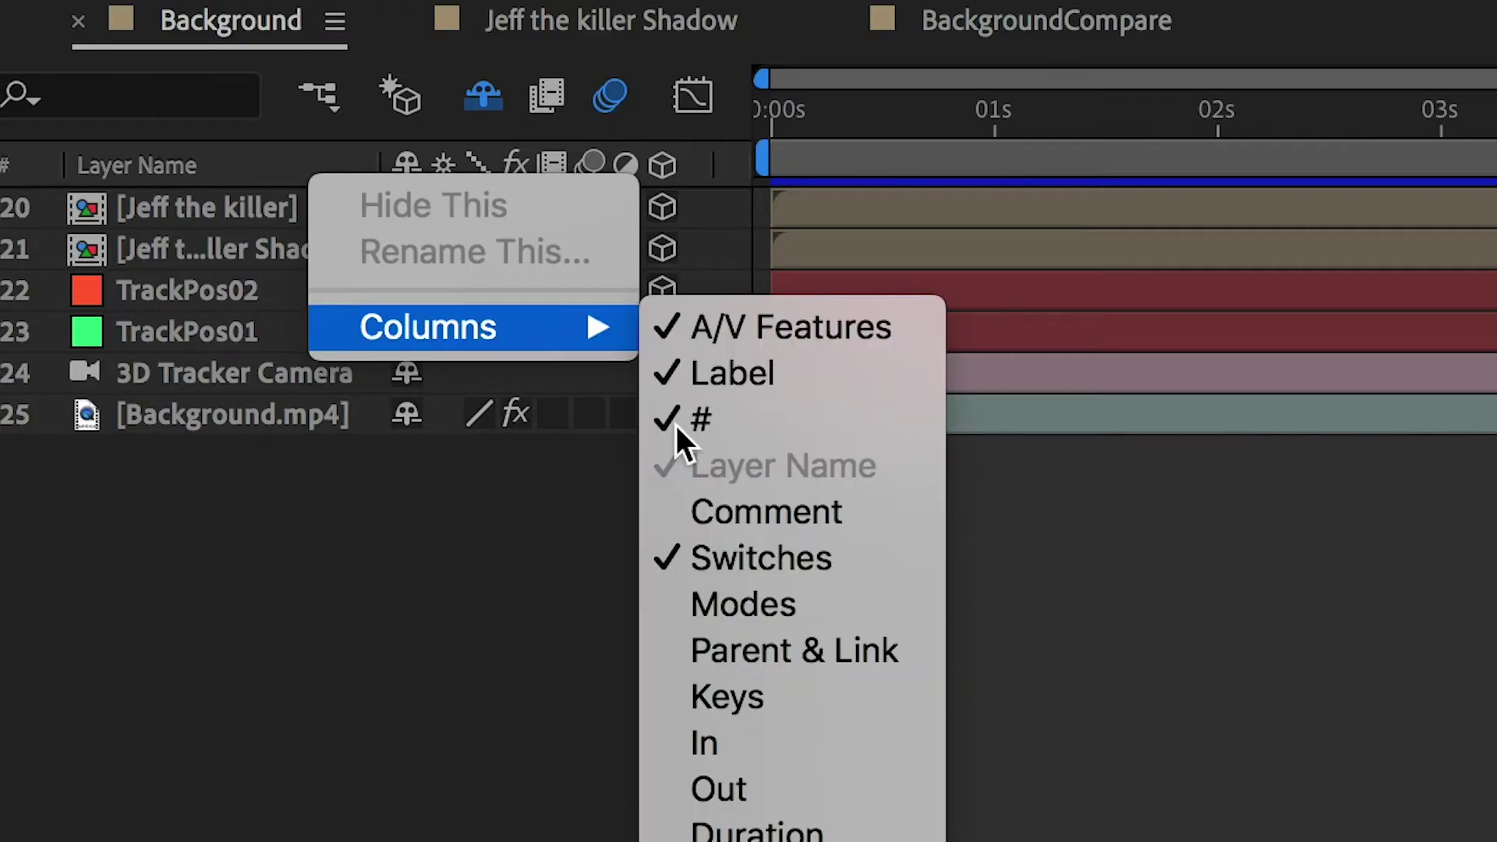
left_click(748, 560)
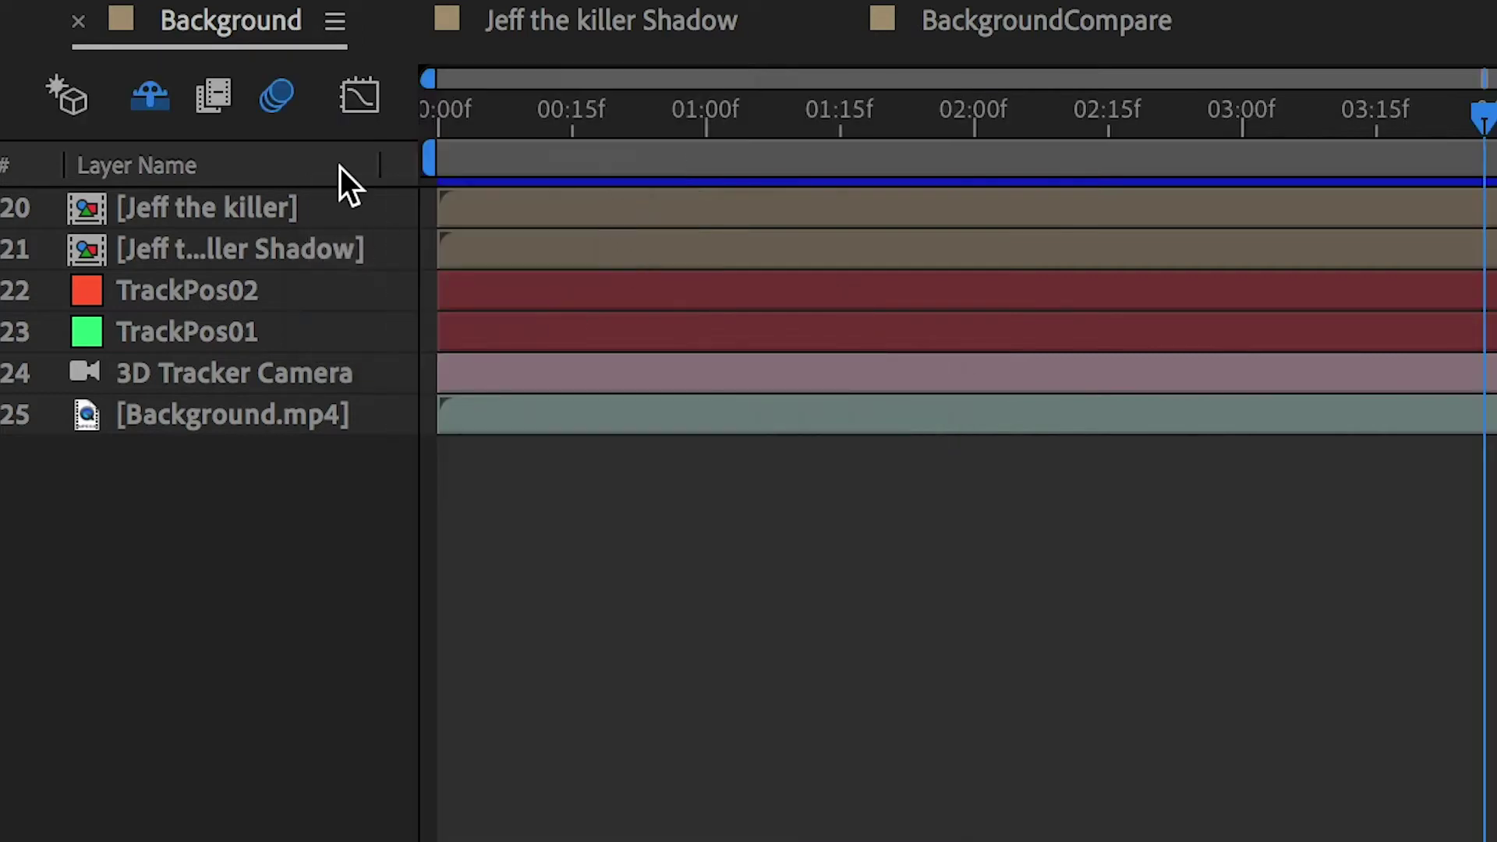
right_click(170, 154)
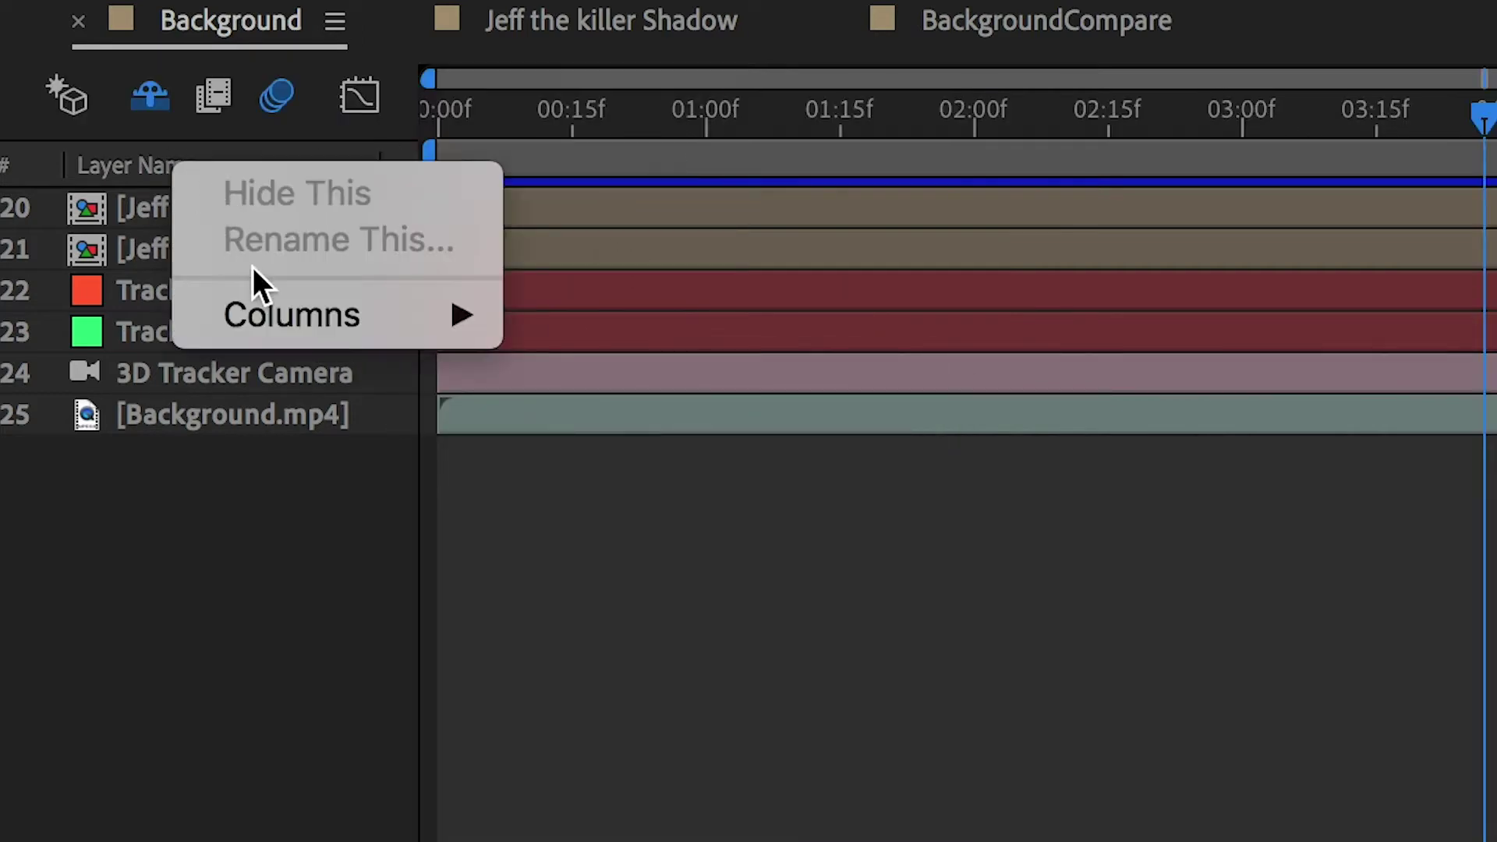
mouse_move(260, 315)
left_click(613, 539)
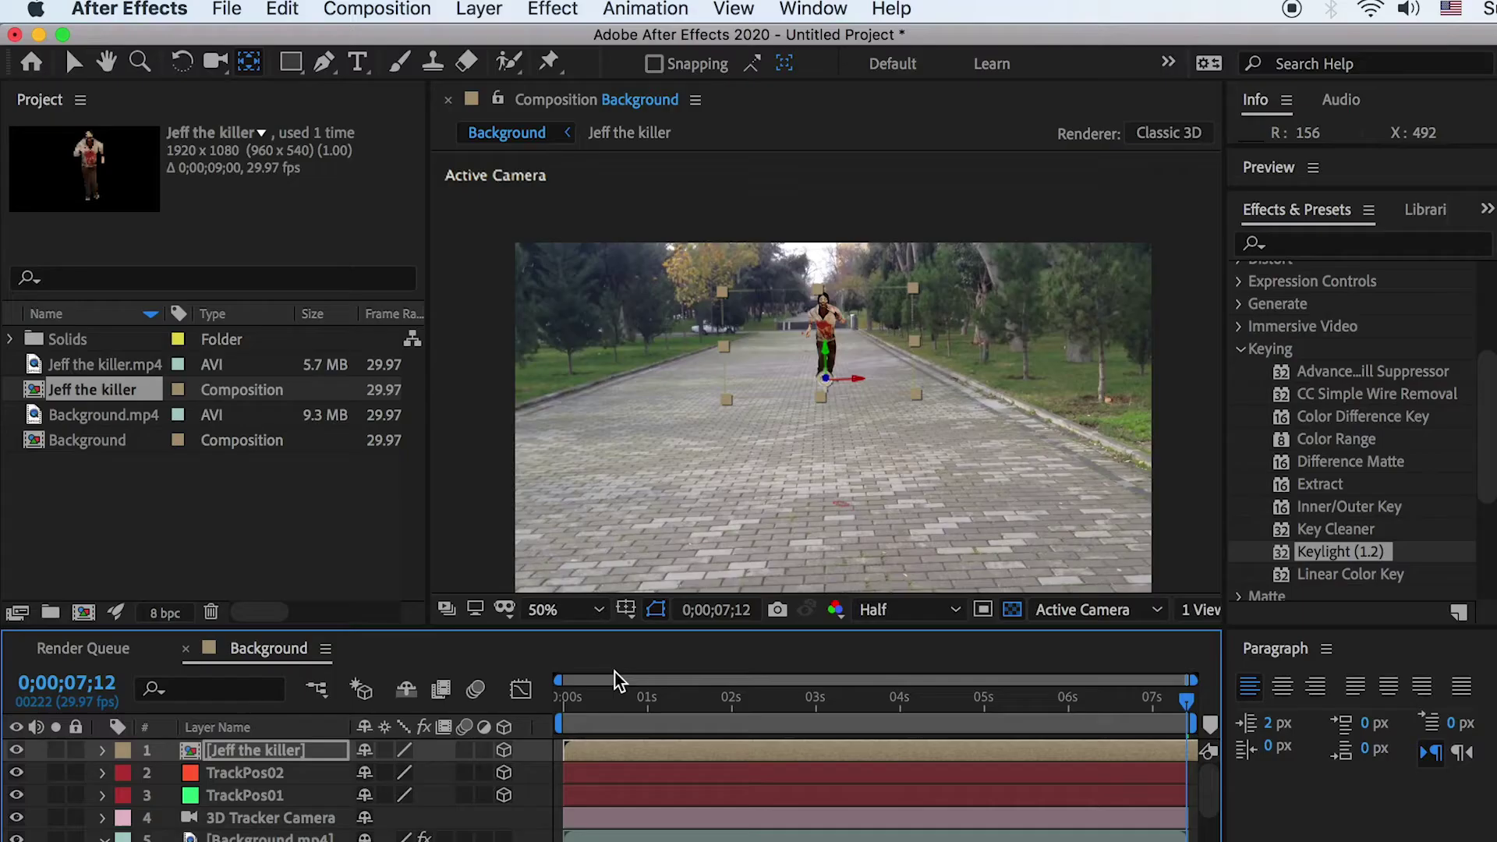
Step: At the first frame, copy the position of TrackPos01 onto the Jeff the killer layer
left_click_drag(578, 701, 349, 704)
left_click(251, 754)
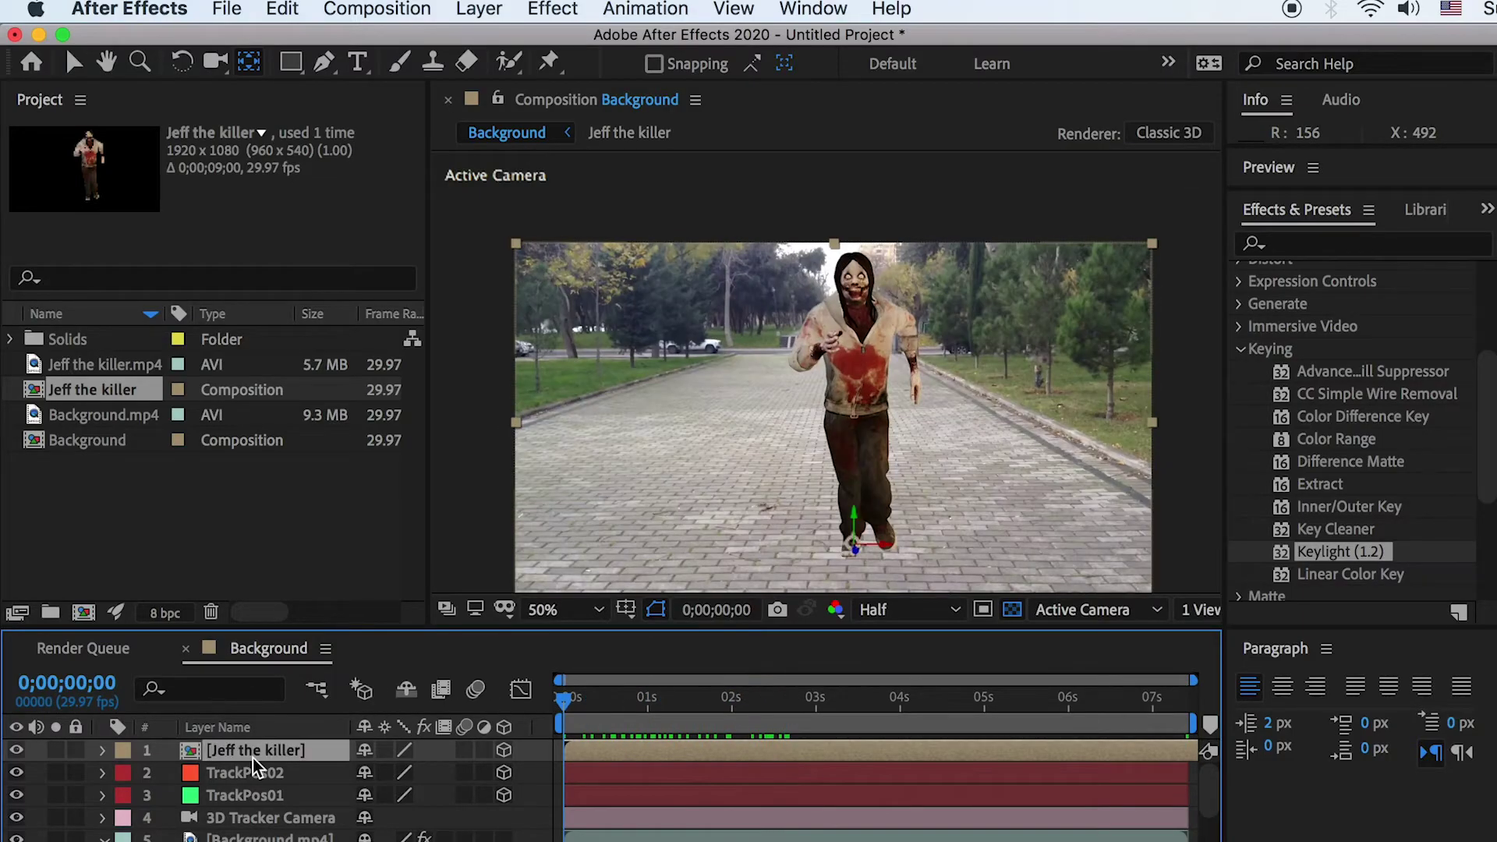
key("p")
left_click(238, 817)
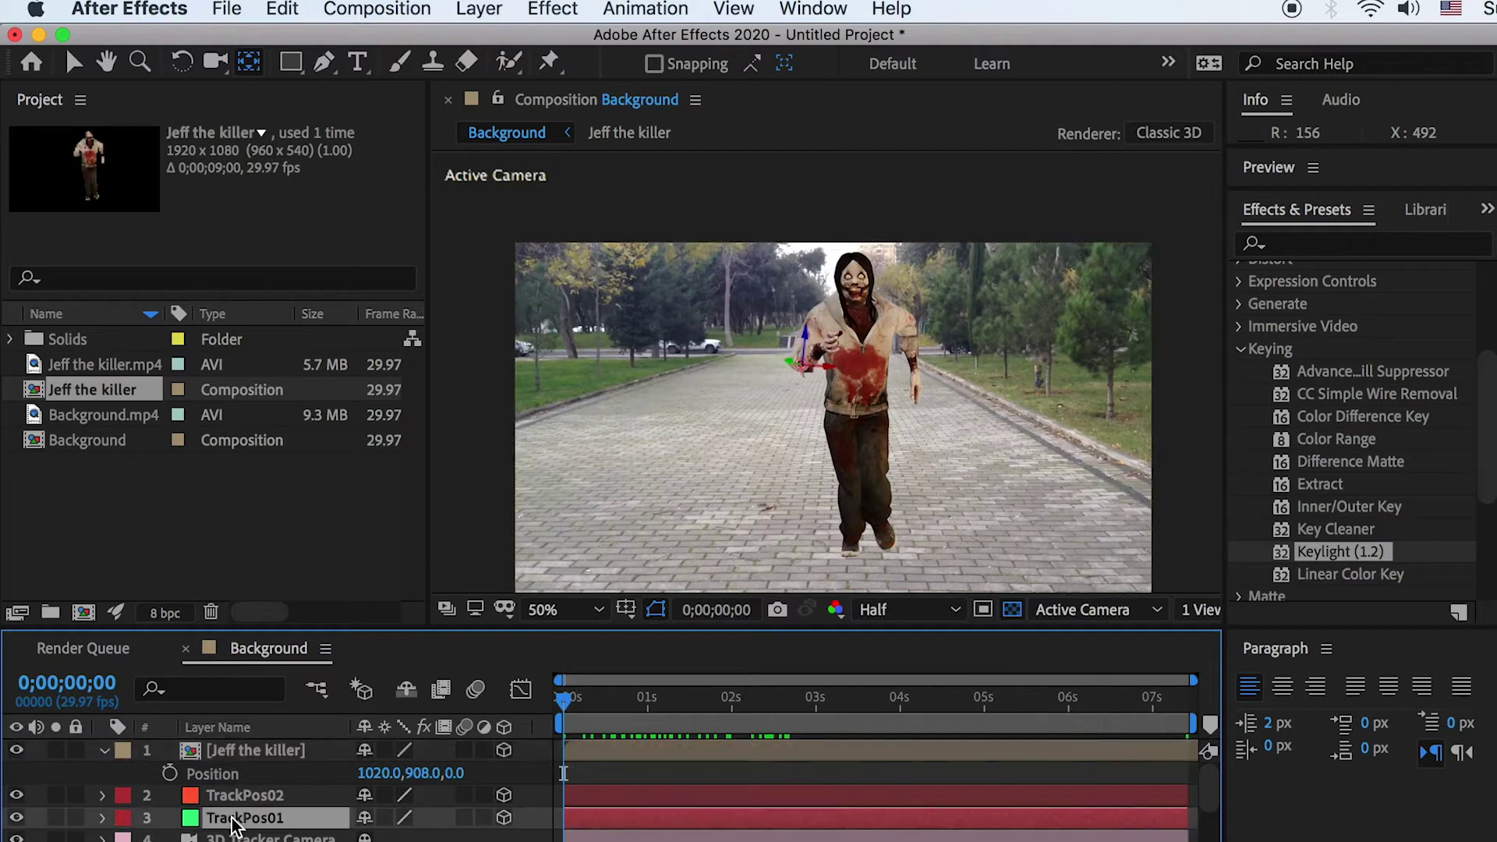
key("p")
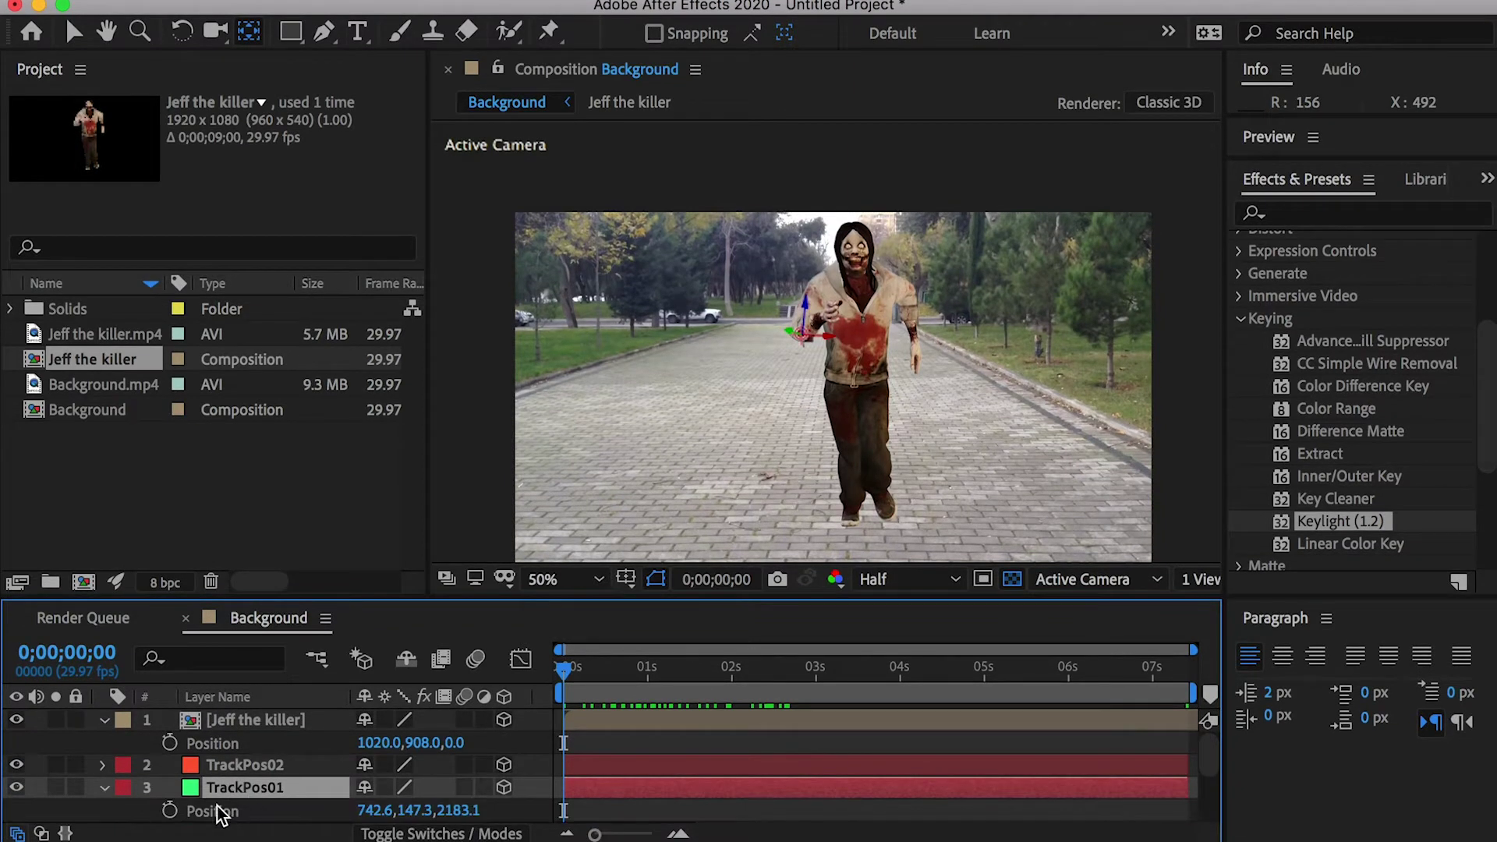
left_click(219, 813)
left_click(221, 747)
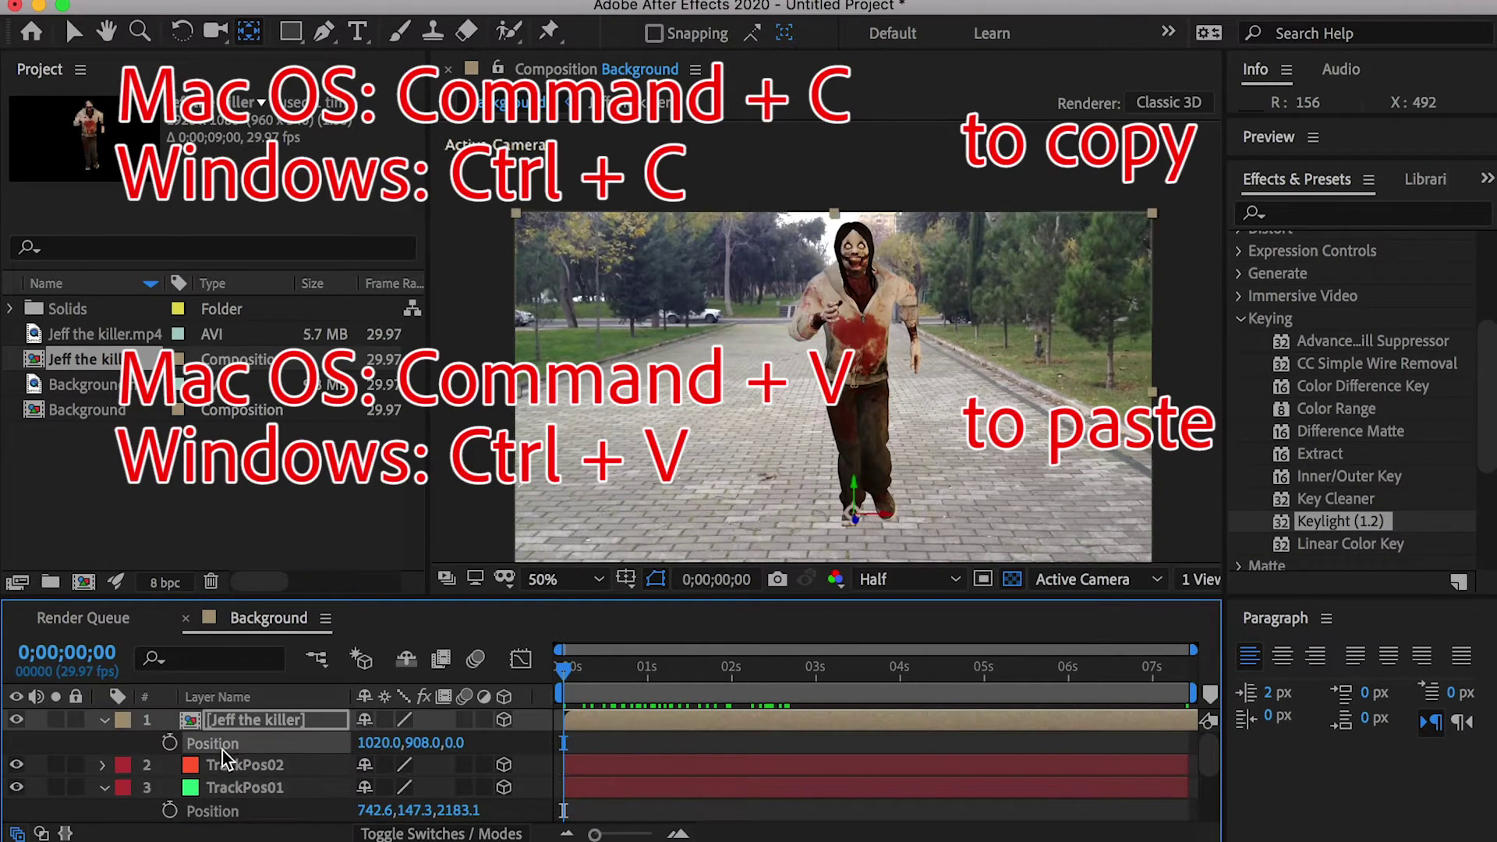
key("super+v")
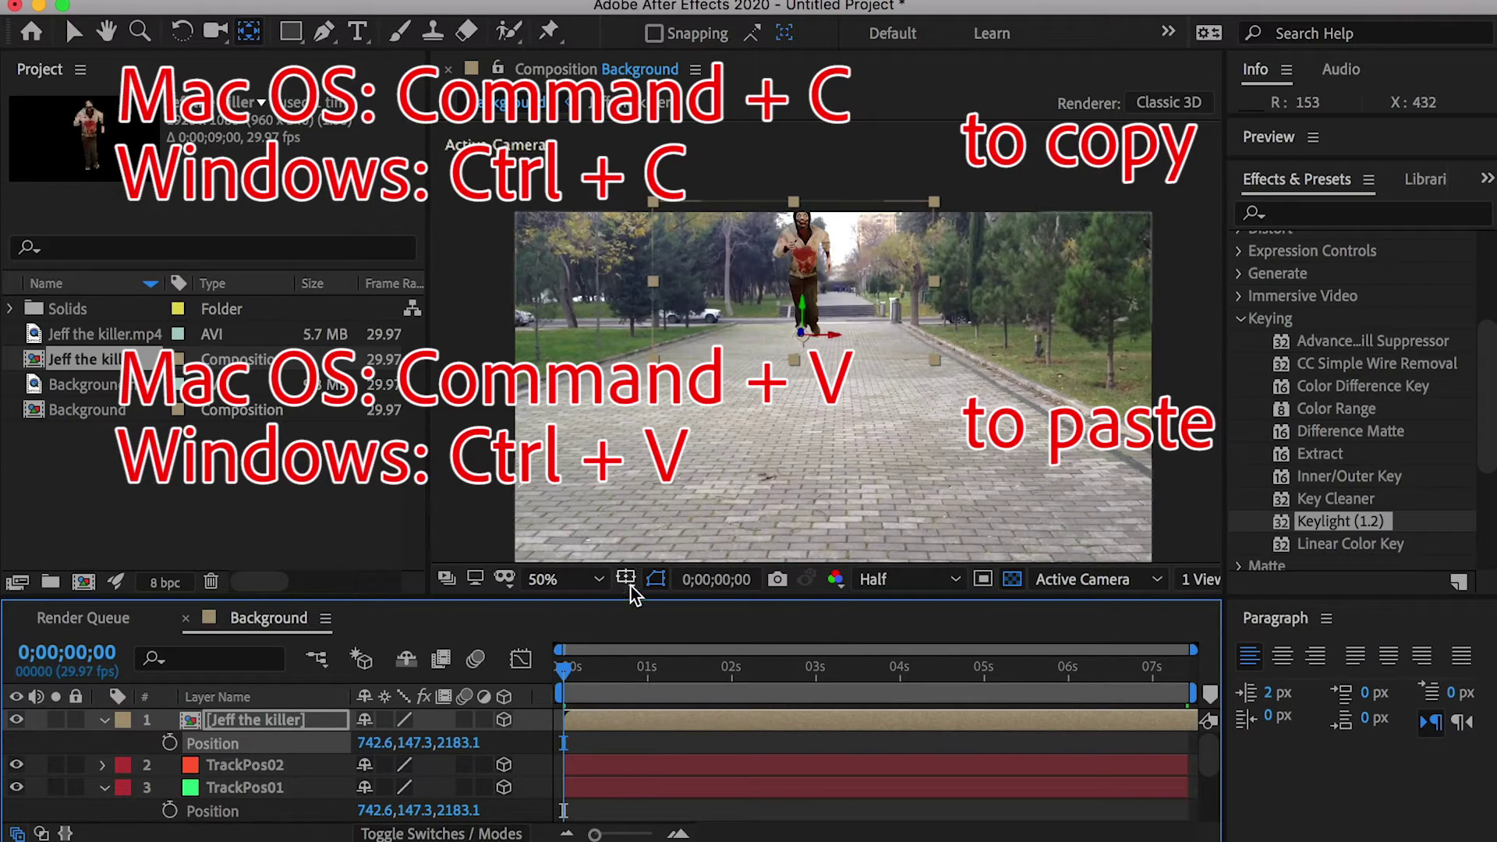
Step: Switch to the Selection tool and set a starting position keyframe on the Jeff the killer layer at 0;00;00;00
left_click_drag(571, 675, 541, 666)
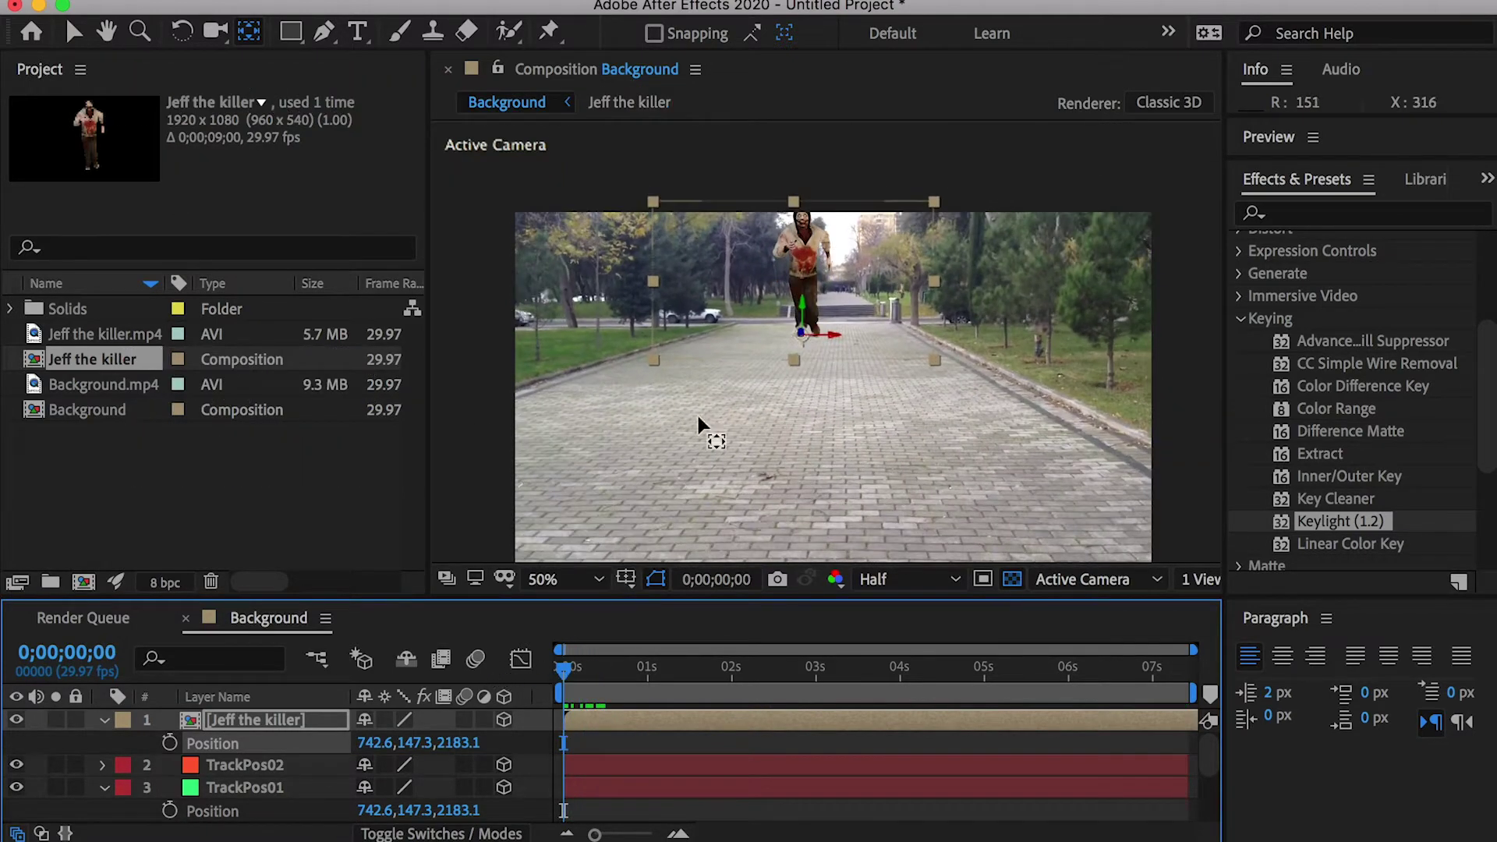
left_click(269, 787)
left_click(265, 724)
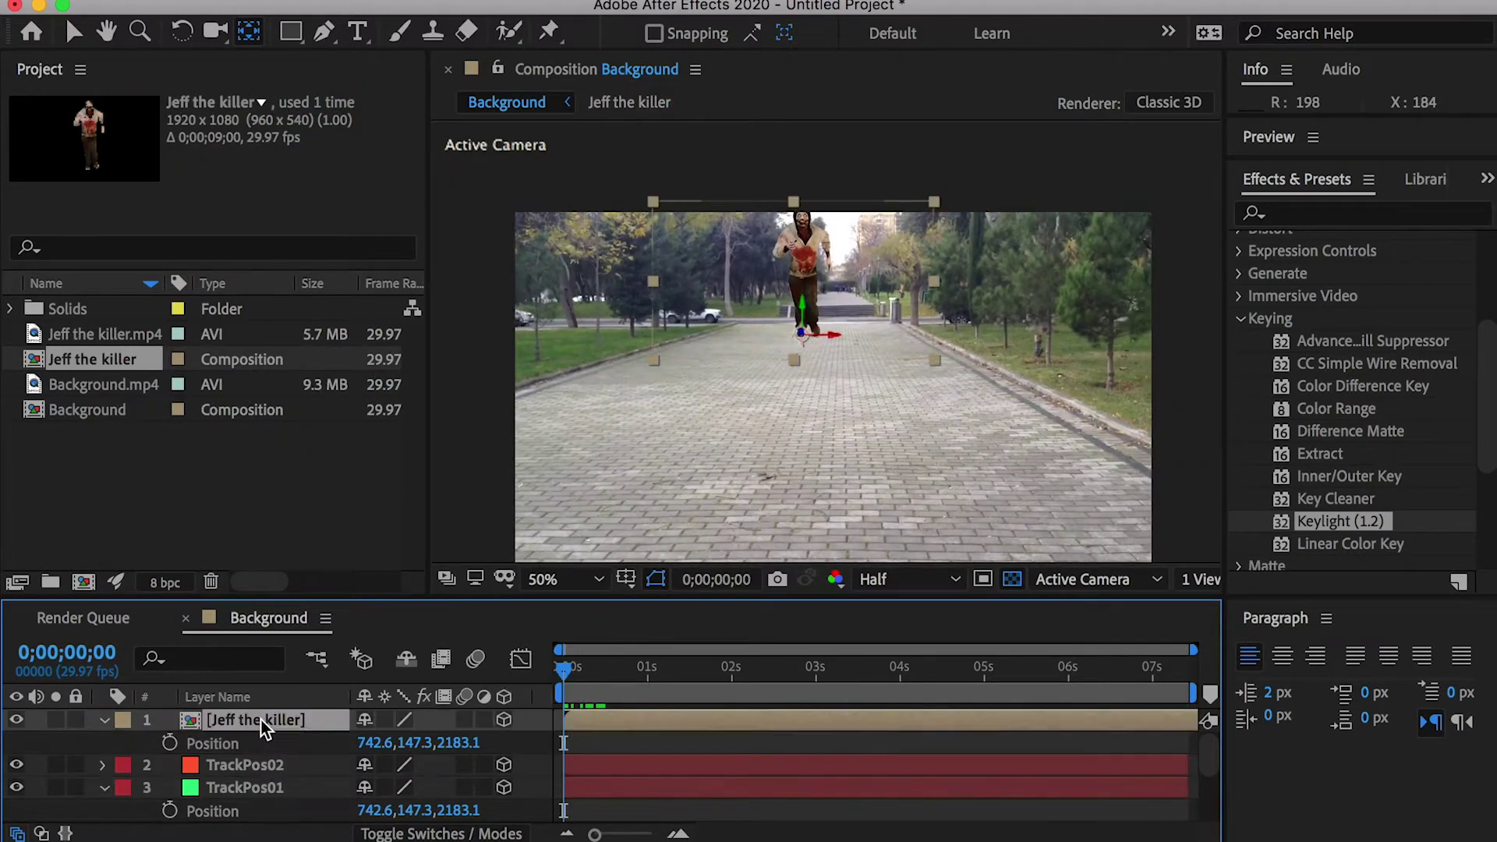
key("v")
left_click(204, 764)
left_click(223, 722)
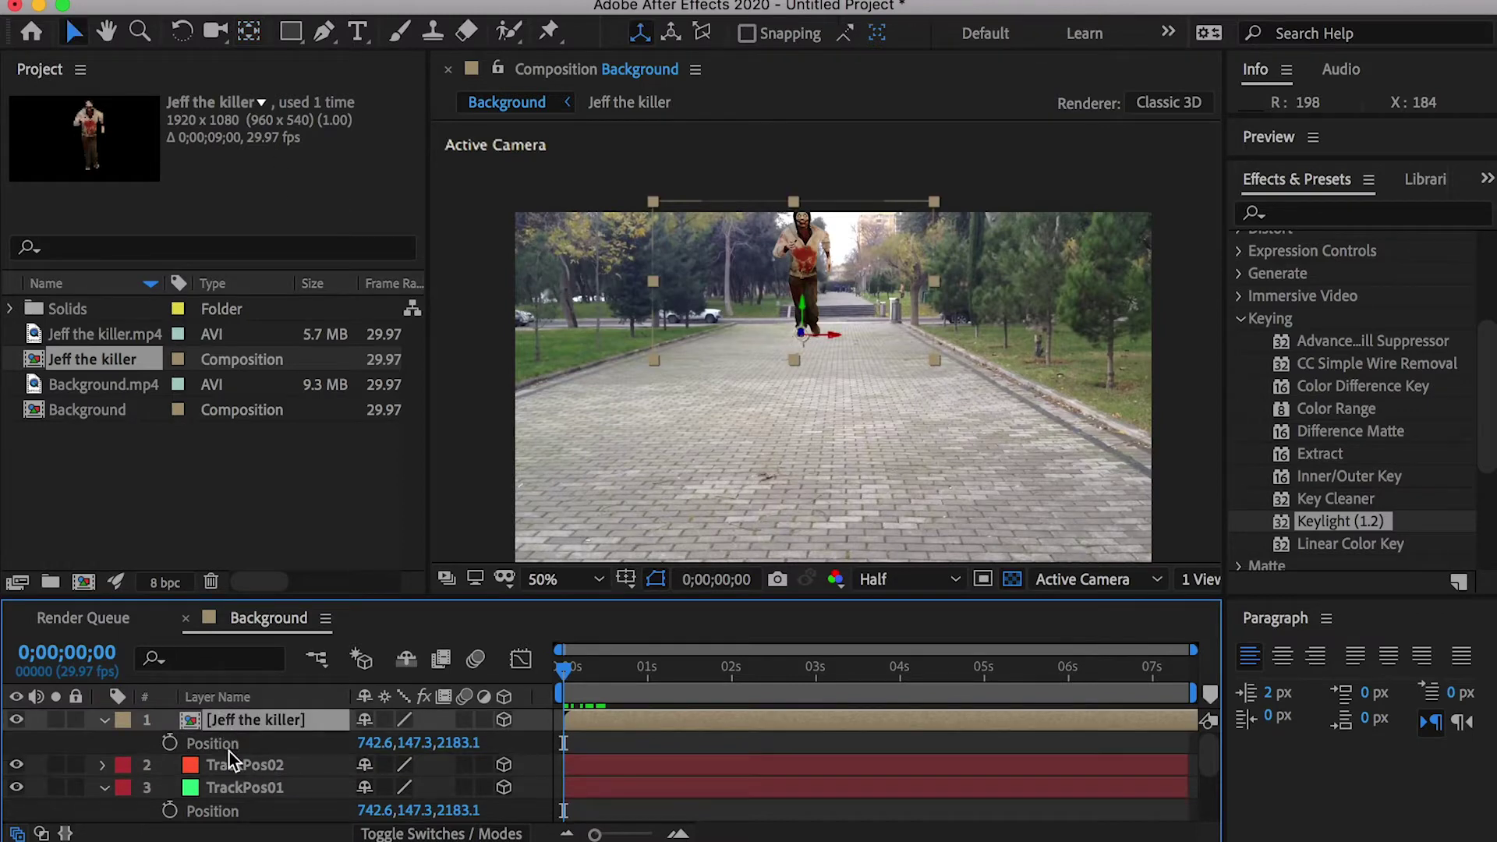
left_click(170, 743)
Step: Add a position keyframe to Jeff the killer at 0;00;07;12, paste TrackPos02's position into it and preview the run from the start
left_click_drag(1072, 672, 1205, 679)
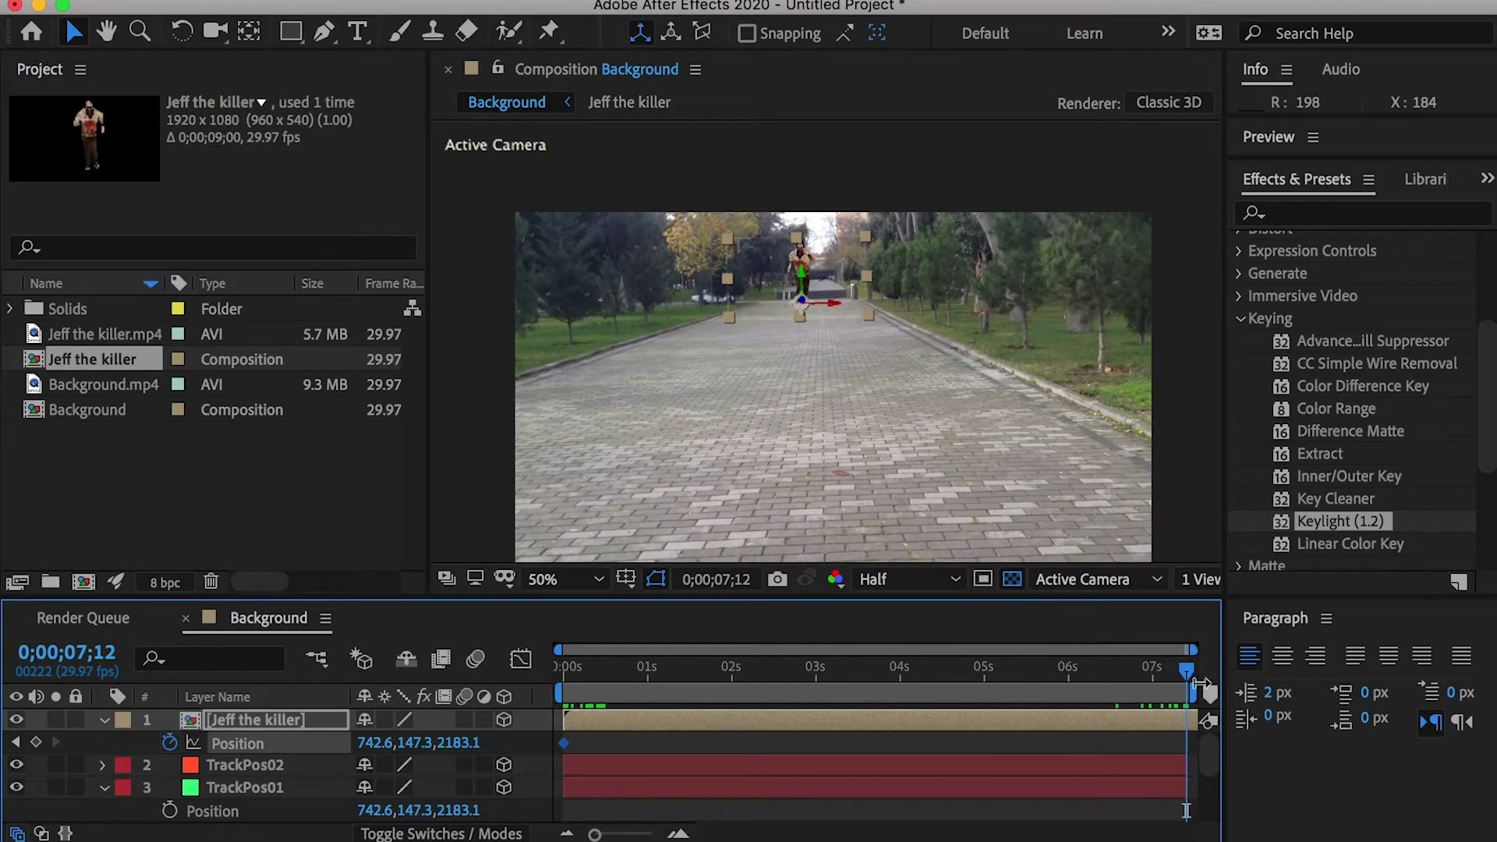
left_click(36, 743)
left_click(268, 764)
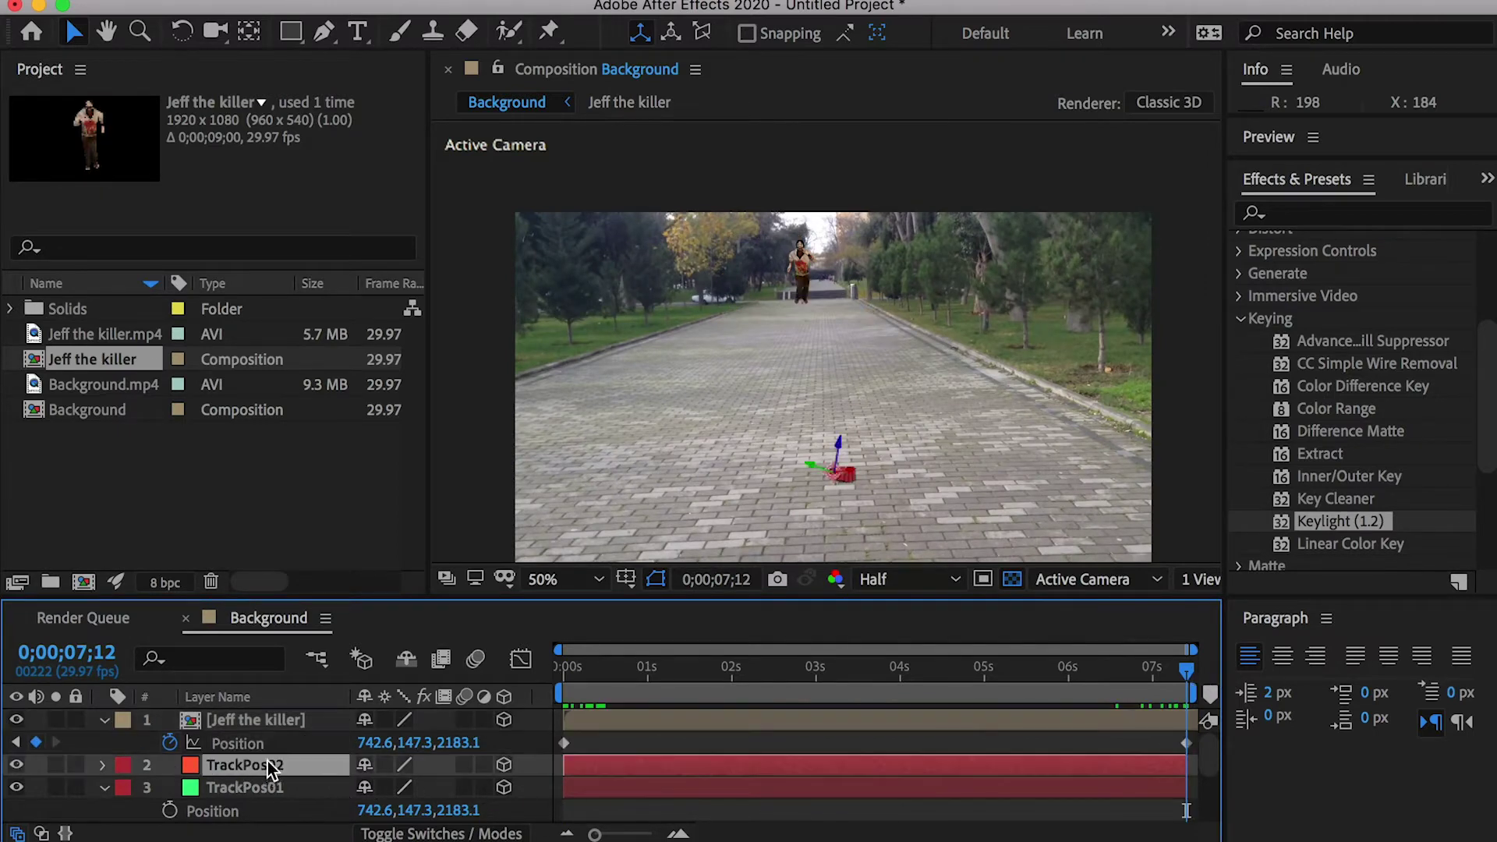
key("p")
left_click(218, 788)
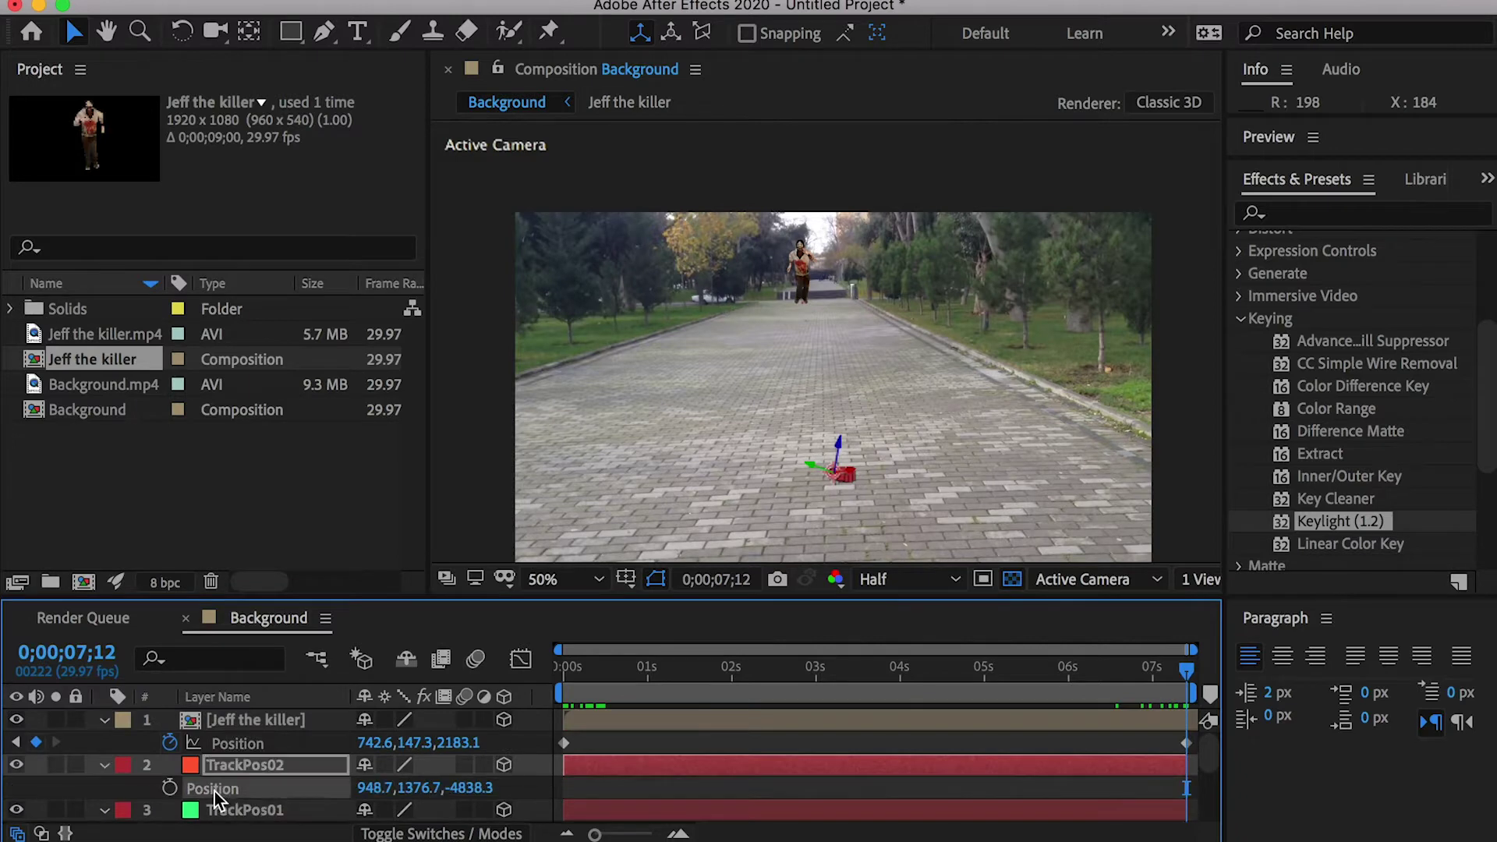
left_click(240, 741)
key("super+v")
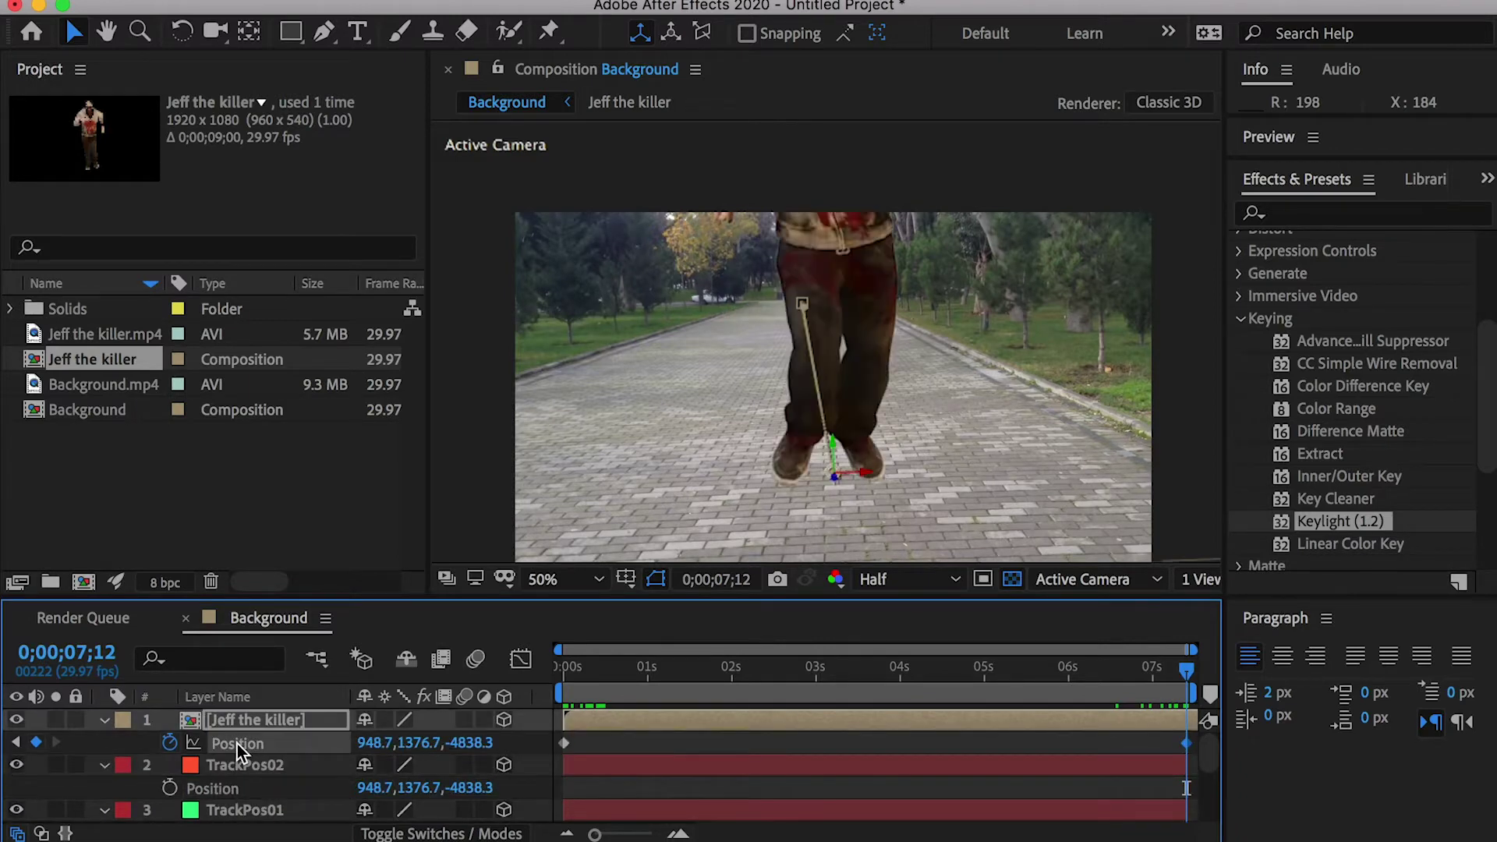
left_click_drag(1122, 667, 433, 633)
key("space")
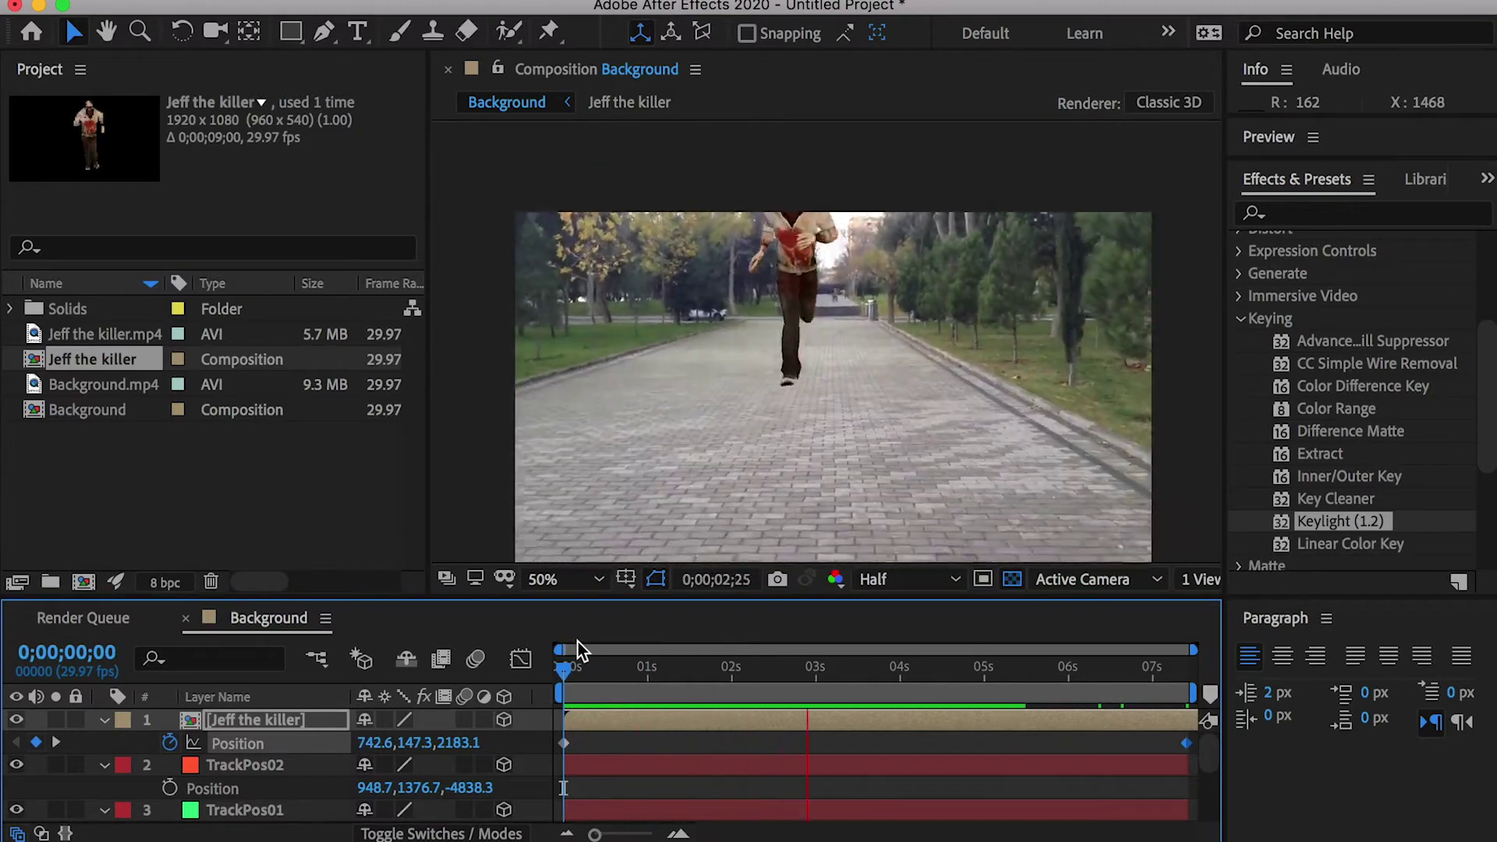
Step: Scale the Jeff the killer layer to 66% and preview the run
left_click(263, 719)
key("s")
left_click_drag(425, 742, 374, 741)
key("space")
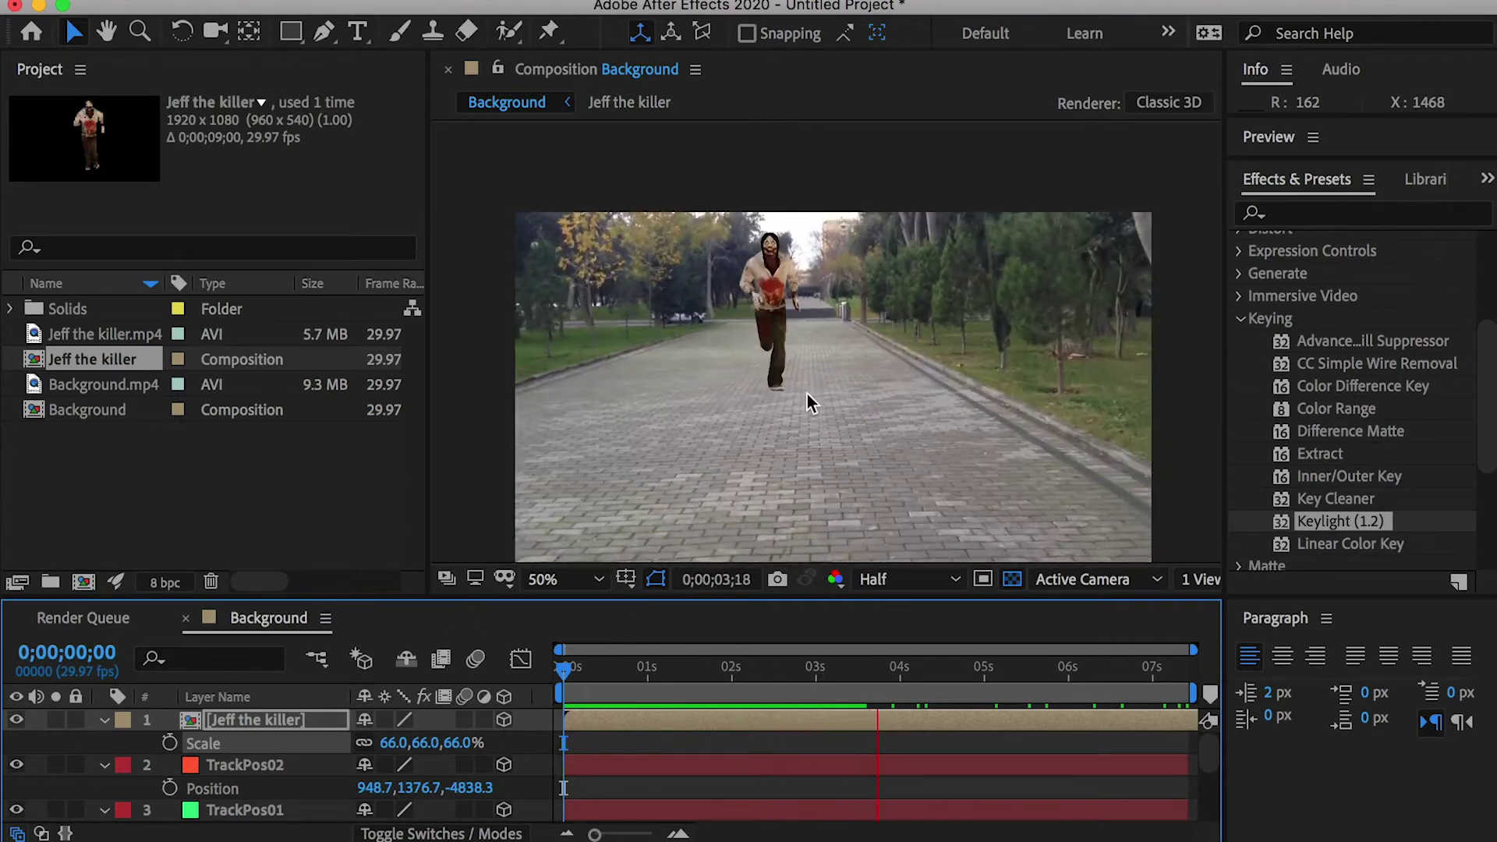
key("space")
Step: Move Jeff the killer's last position keyframe to about 5 seconds and return to the start of the timeline
left_click(1161, 723)
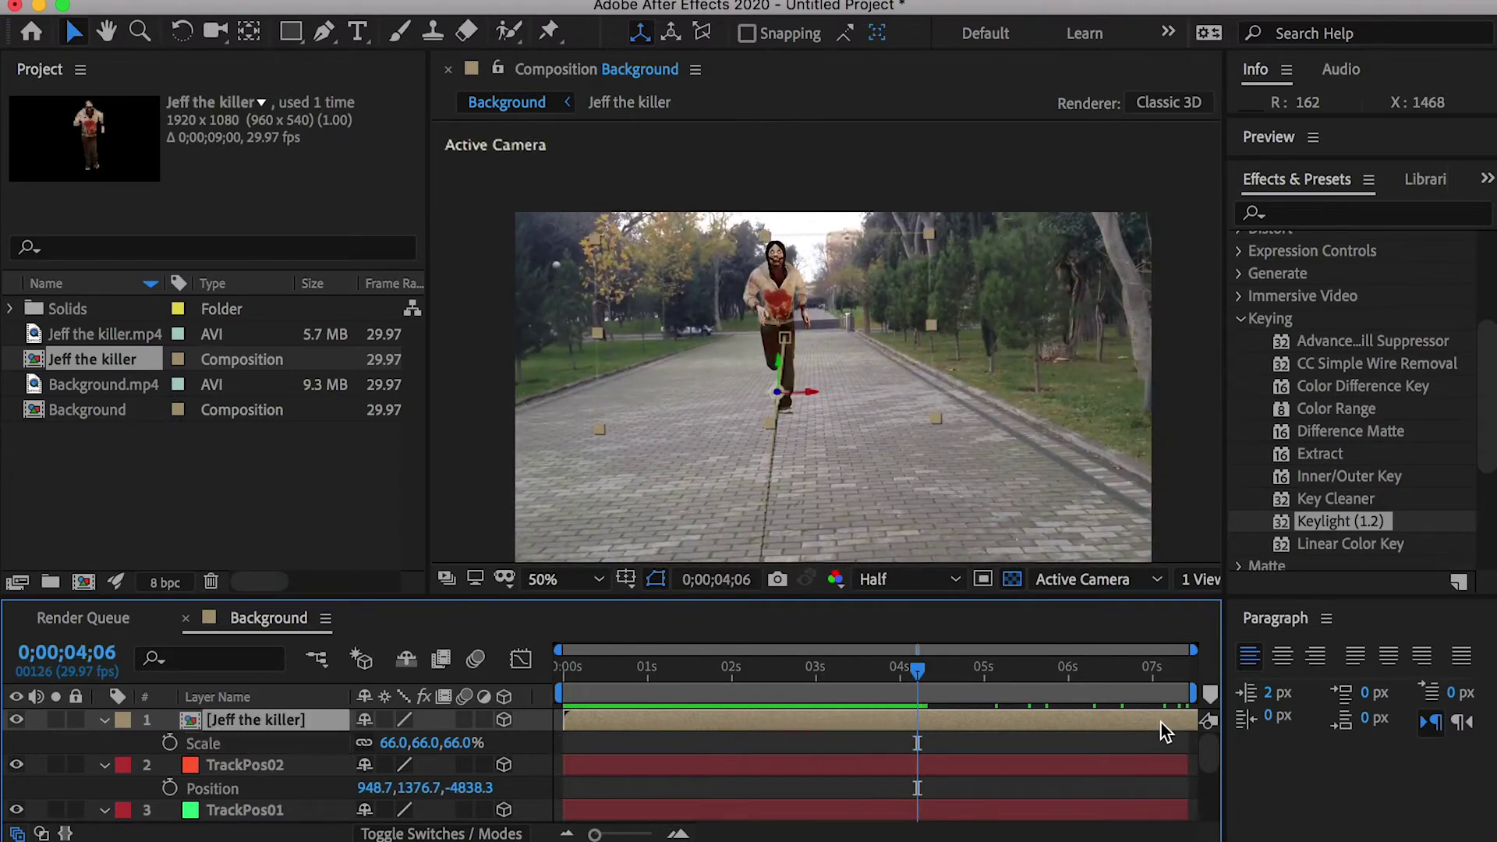
key("p")
left_click_drag(1187, 744, 966, 743)
key("Home")
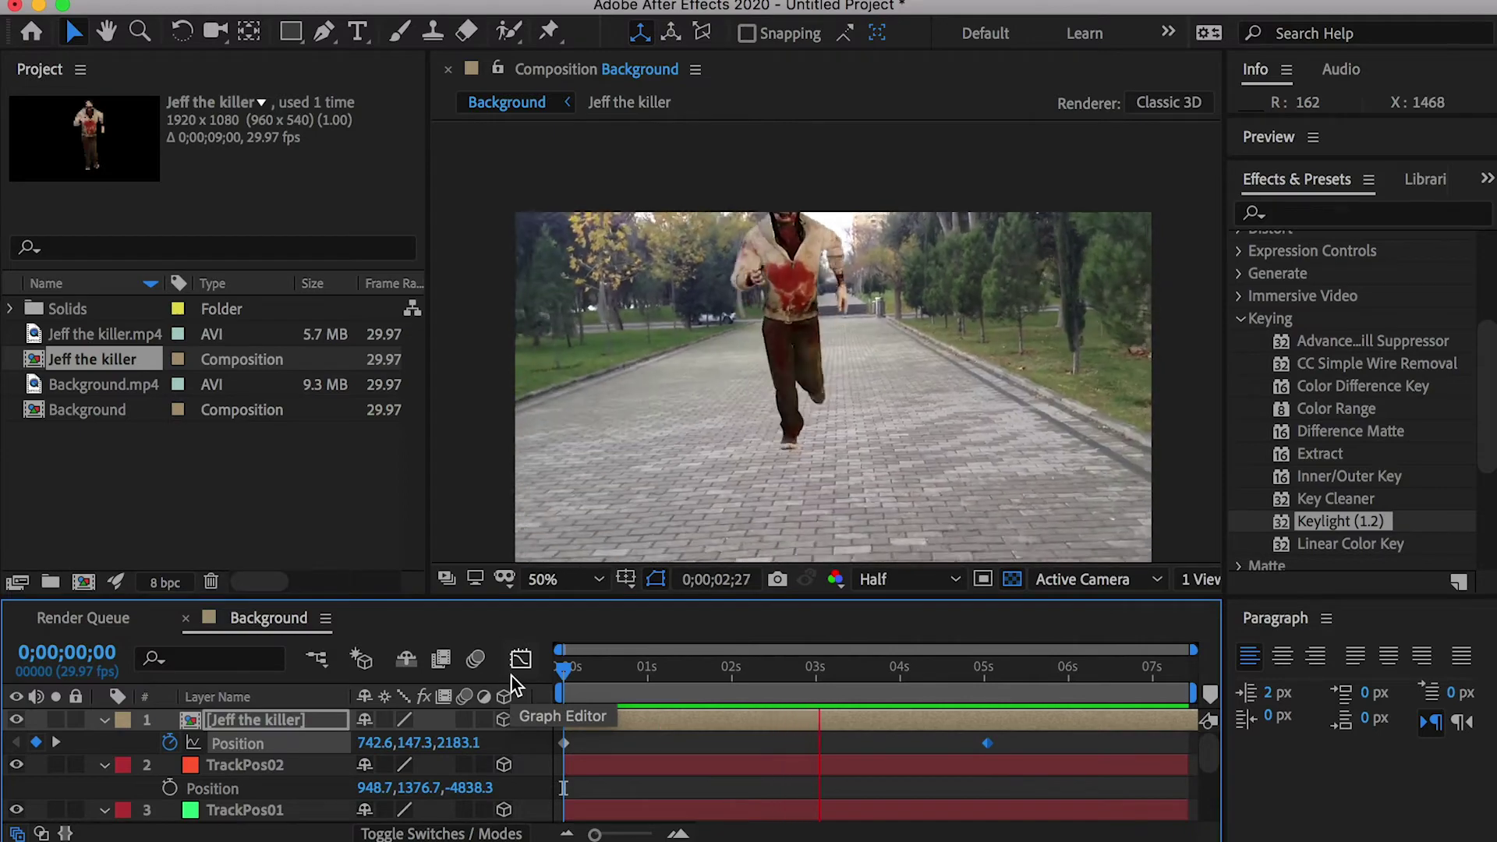
Step: Stop the run preview and collapse the Jeff the killer and TrackPos02 layer properties in the timeline
key("space")
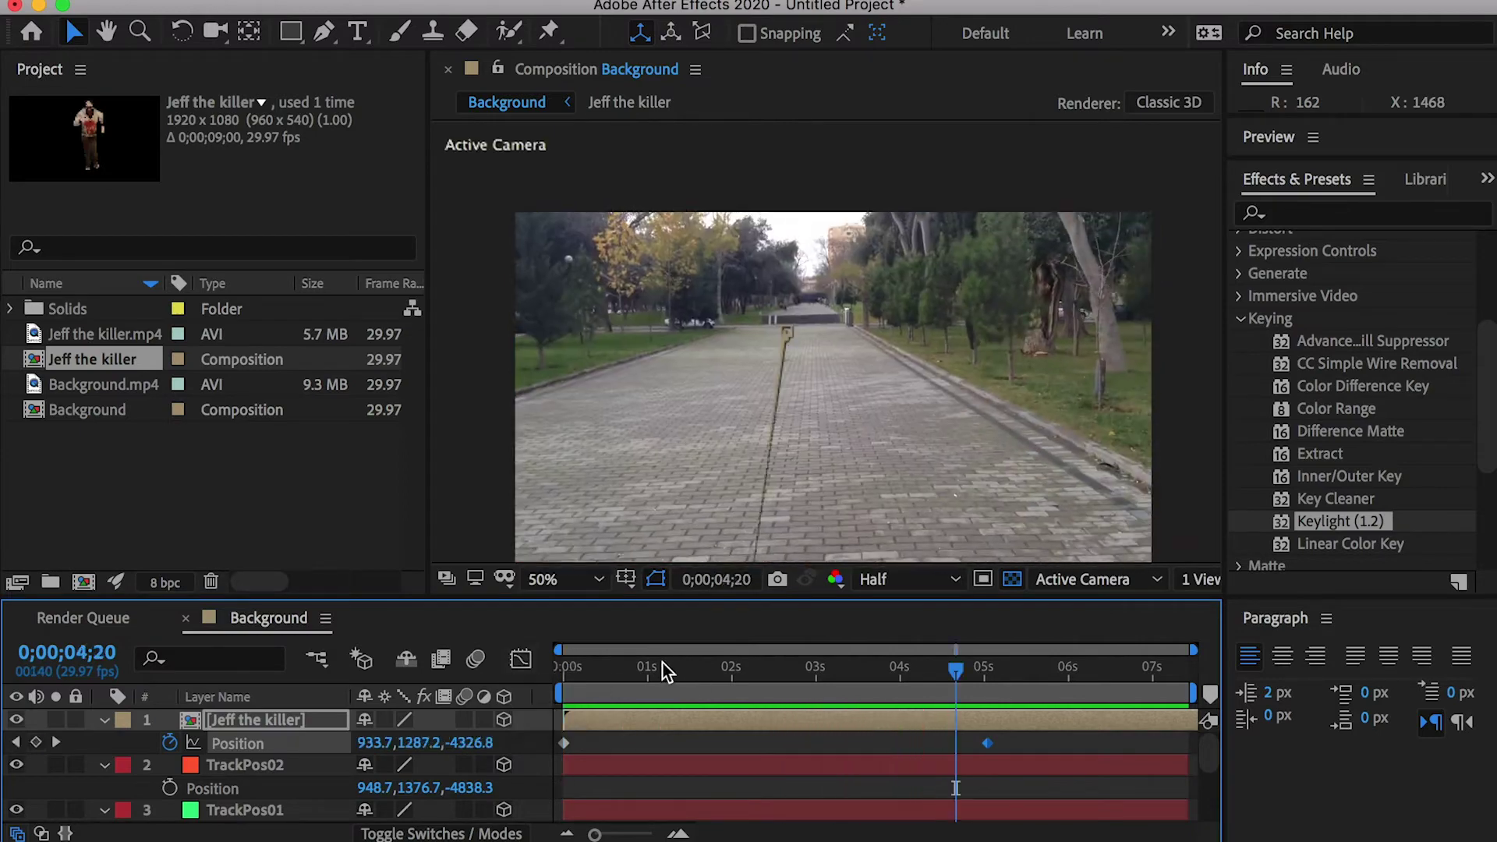
key("period")
key("period")
key("period")
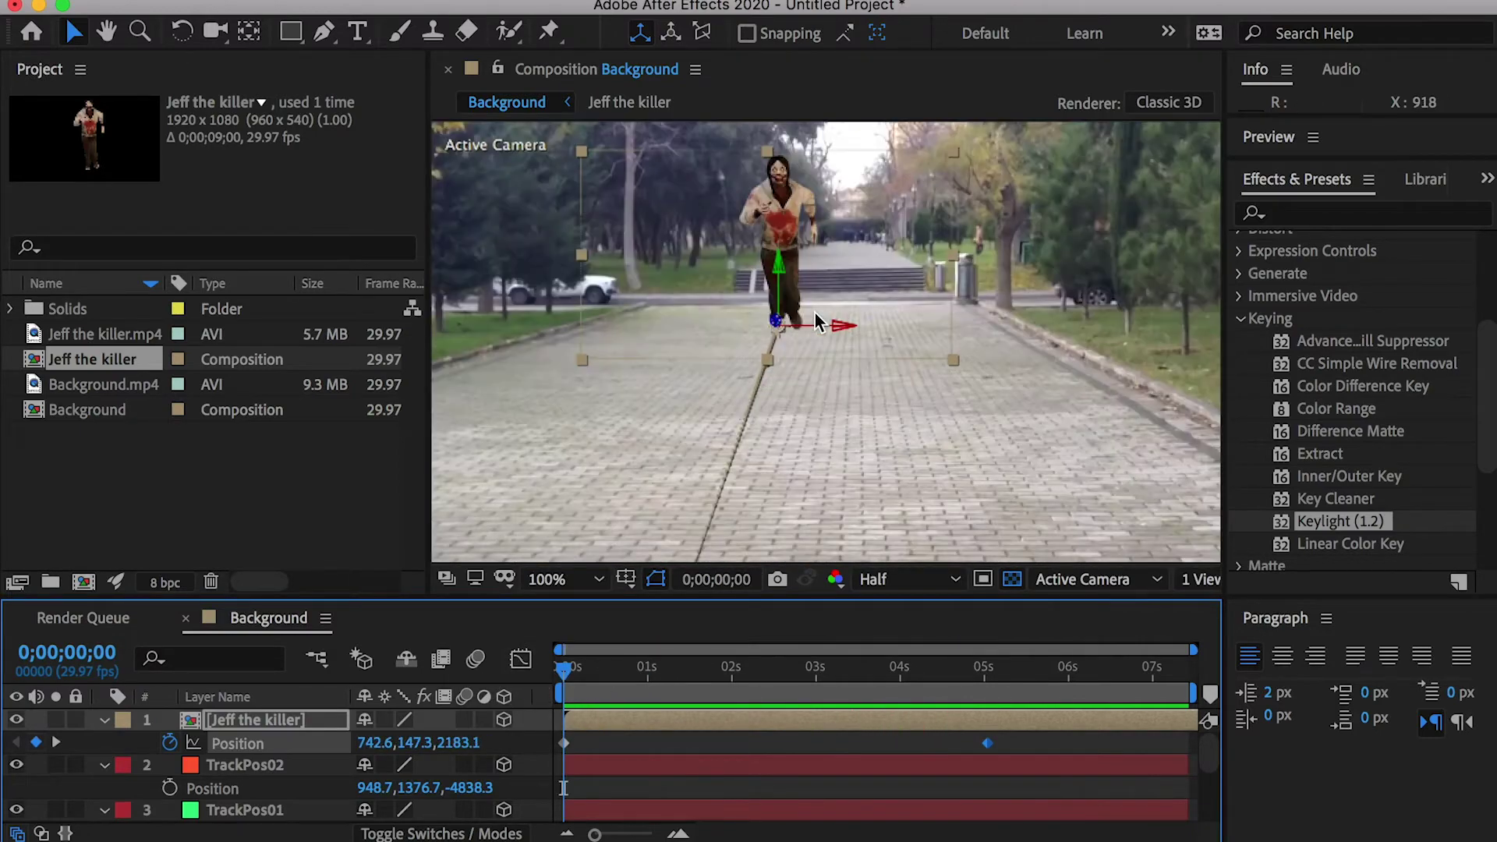
left_click(104, 720)
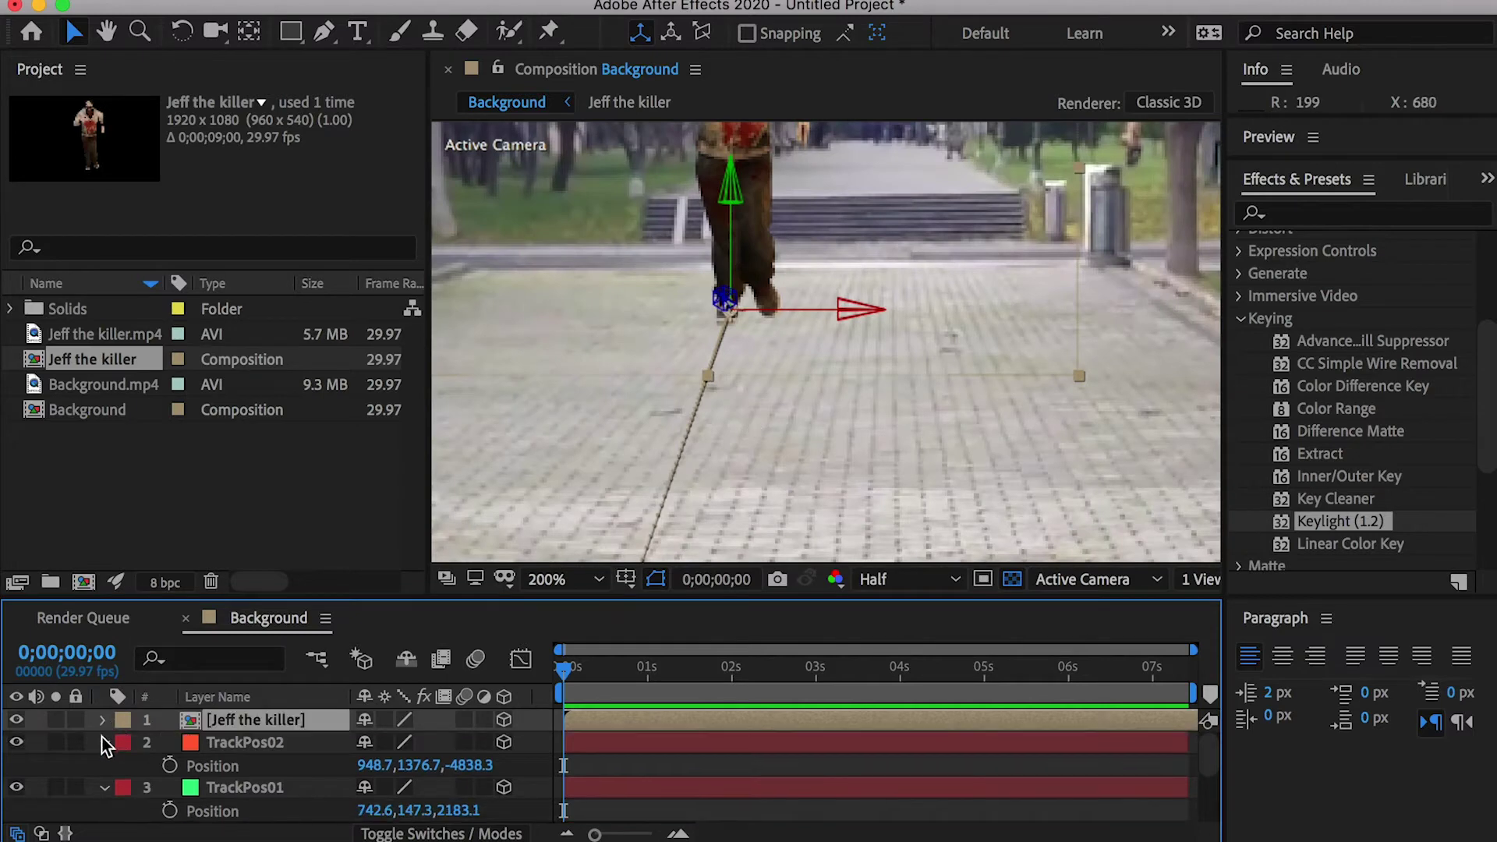
left_click(102, 741)
Step: Duplicate the Jeff the killer composition in the project and rename the copy Jeff the killer Shadow
left_click(85, 362)
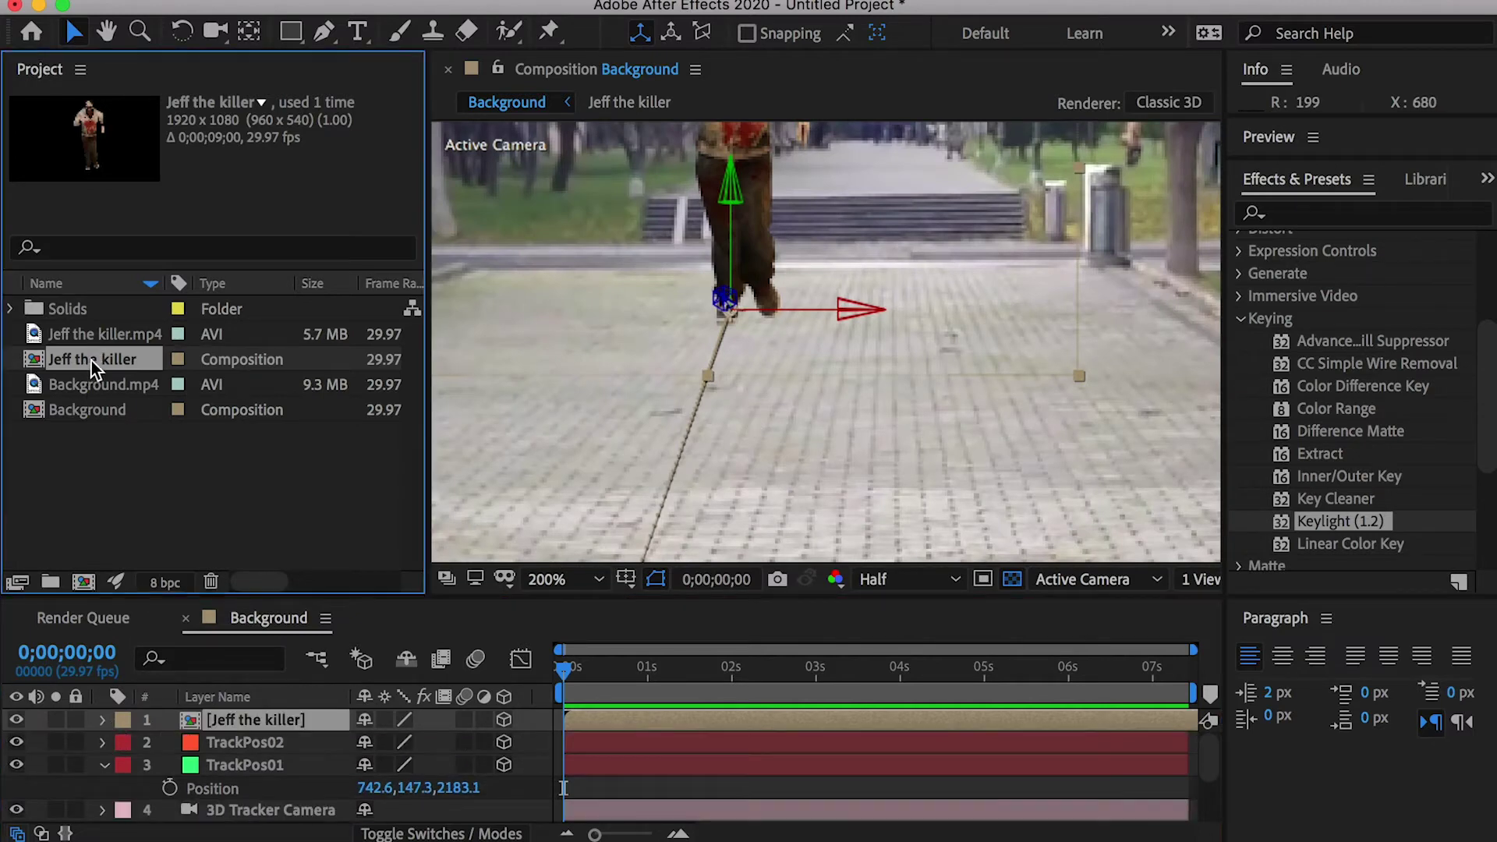
key("super+d")
key("Return")
key("Right")
key("BackSpace")
type("Shadow")
key("Return")
Step: Open the Jeff the killer Shadow composition and add a Color Overlay layer style to its first clip, layer 6
double_click(91, 364)
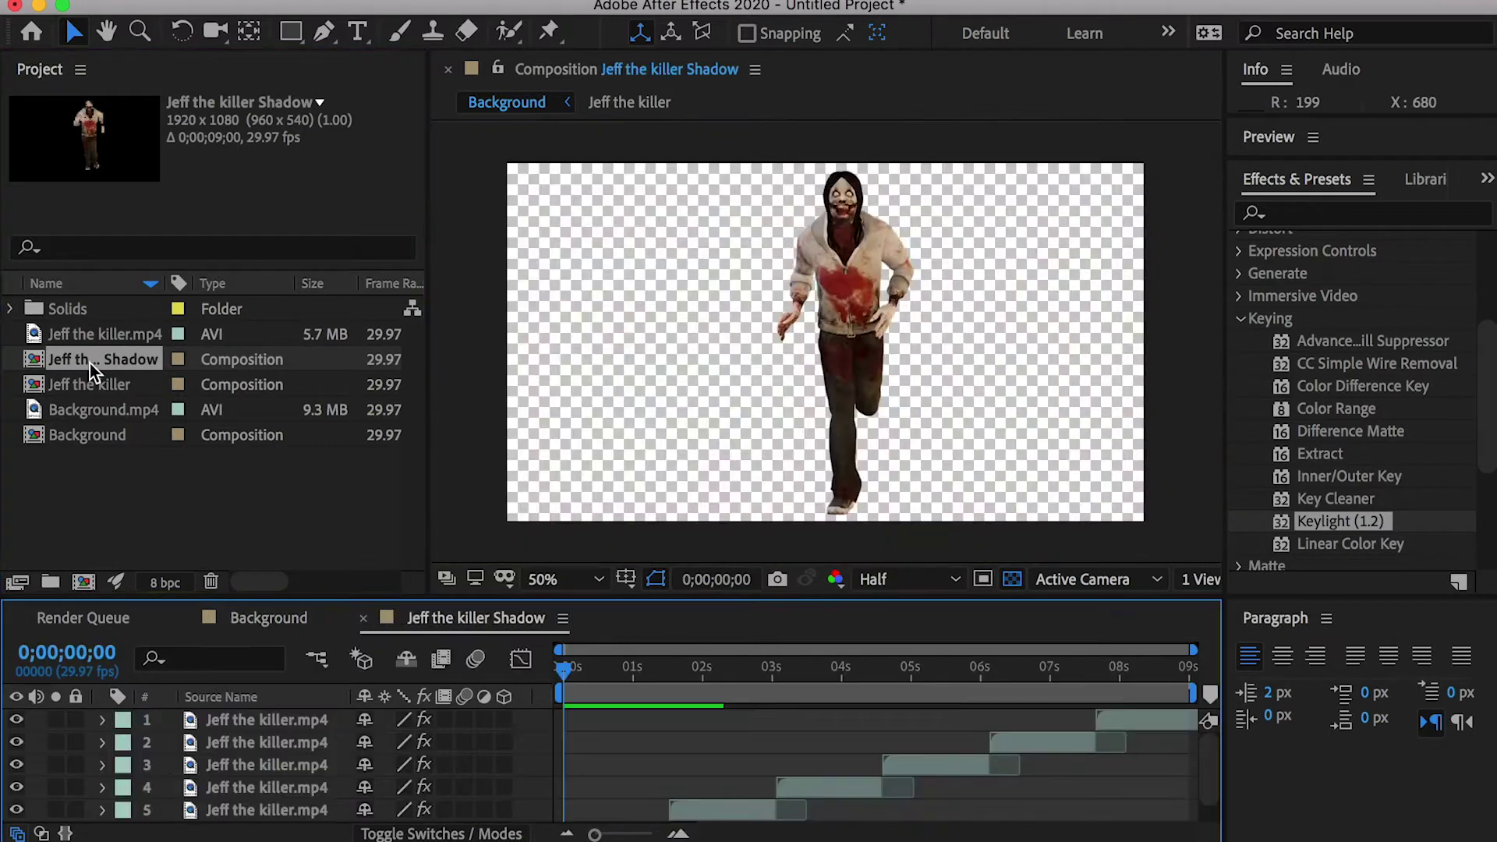
right_click(587, 817)
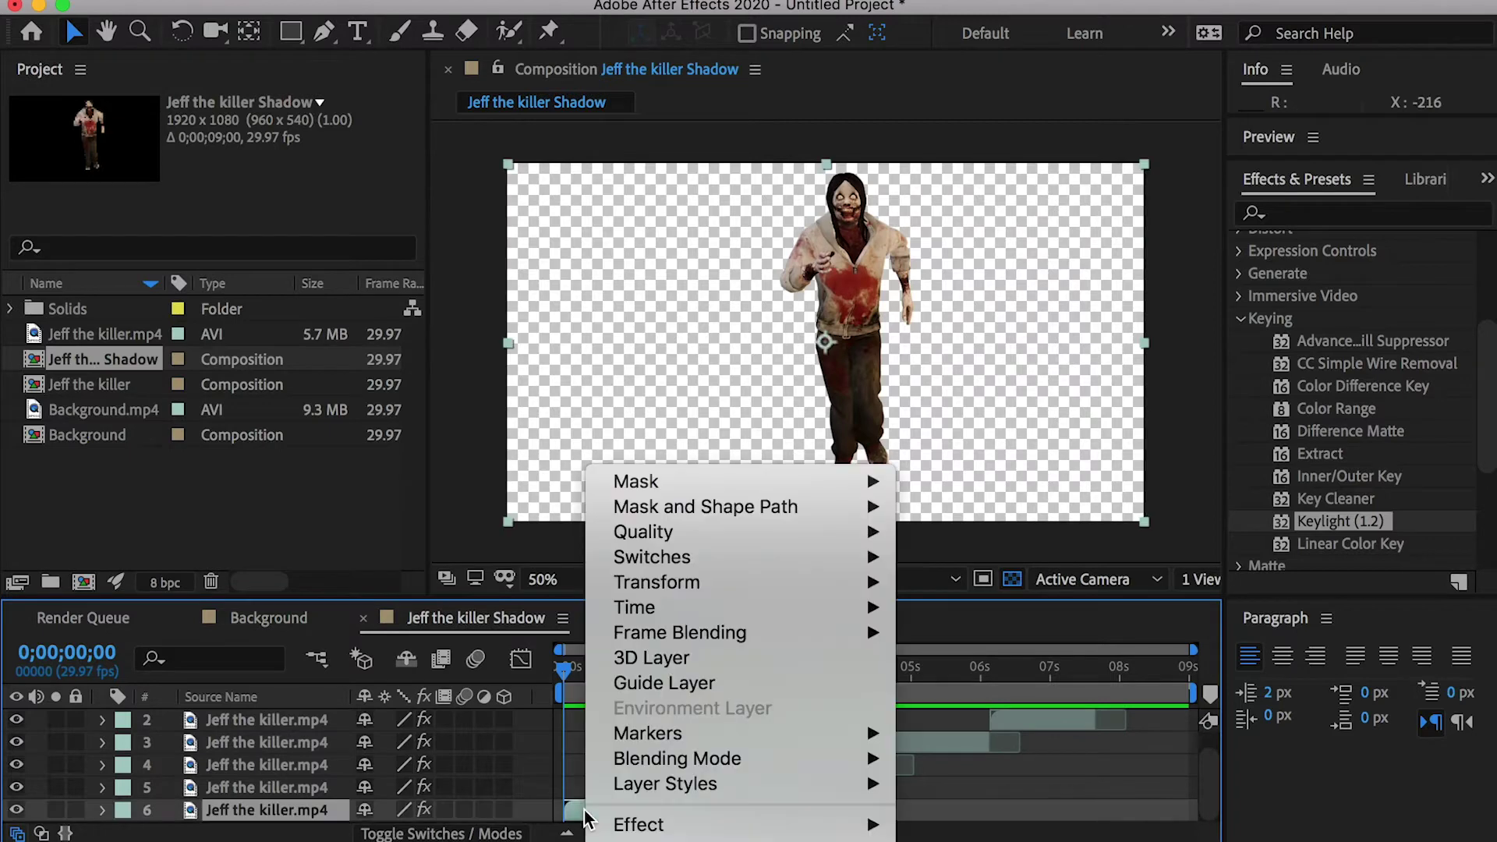
mouse_move(669, 790)
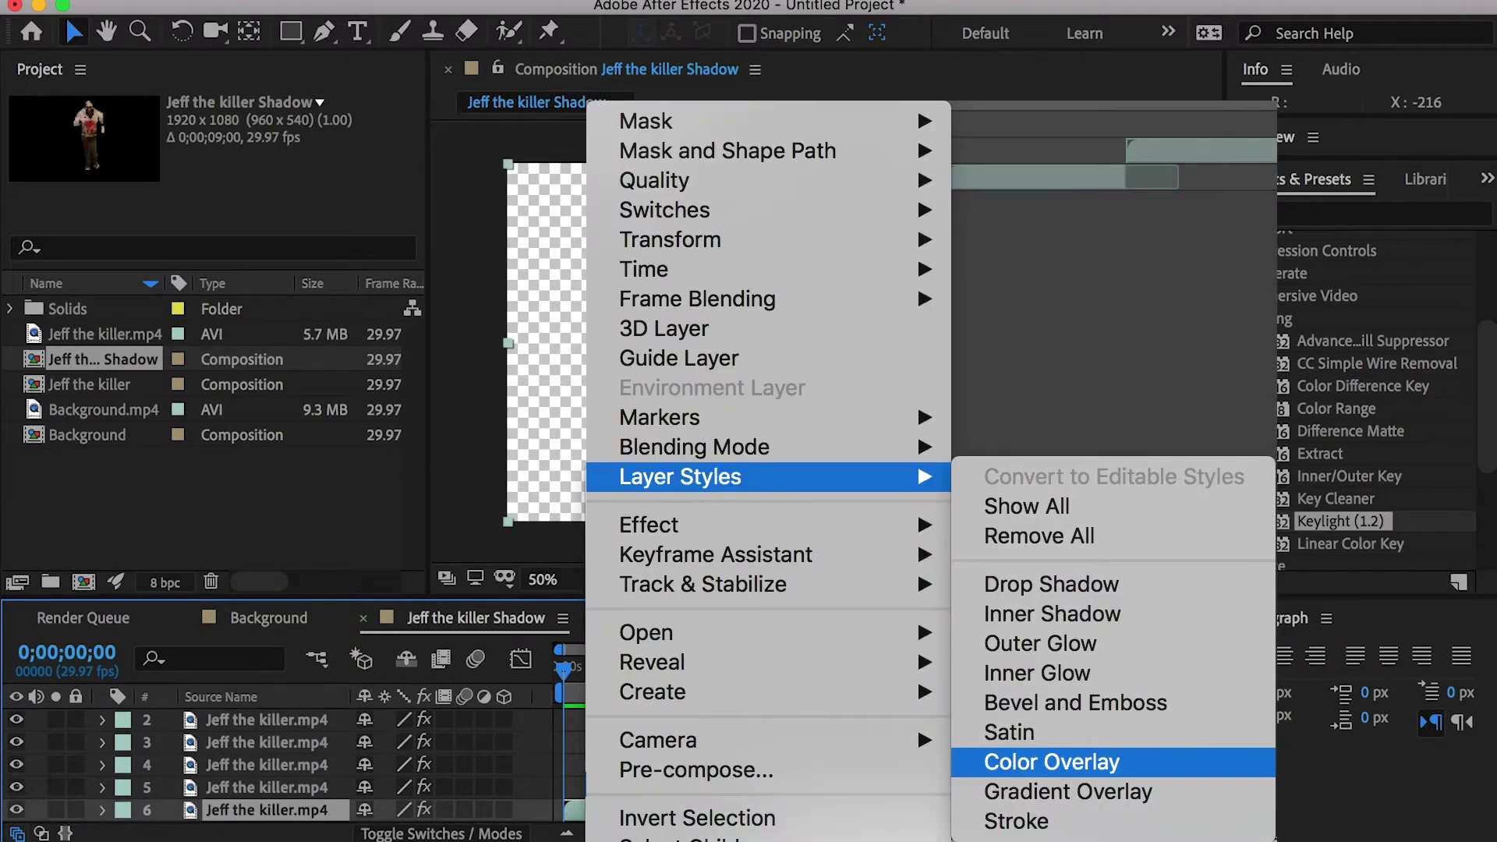
left_click(1050, 762)
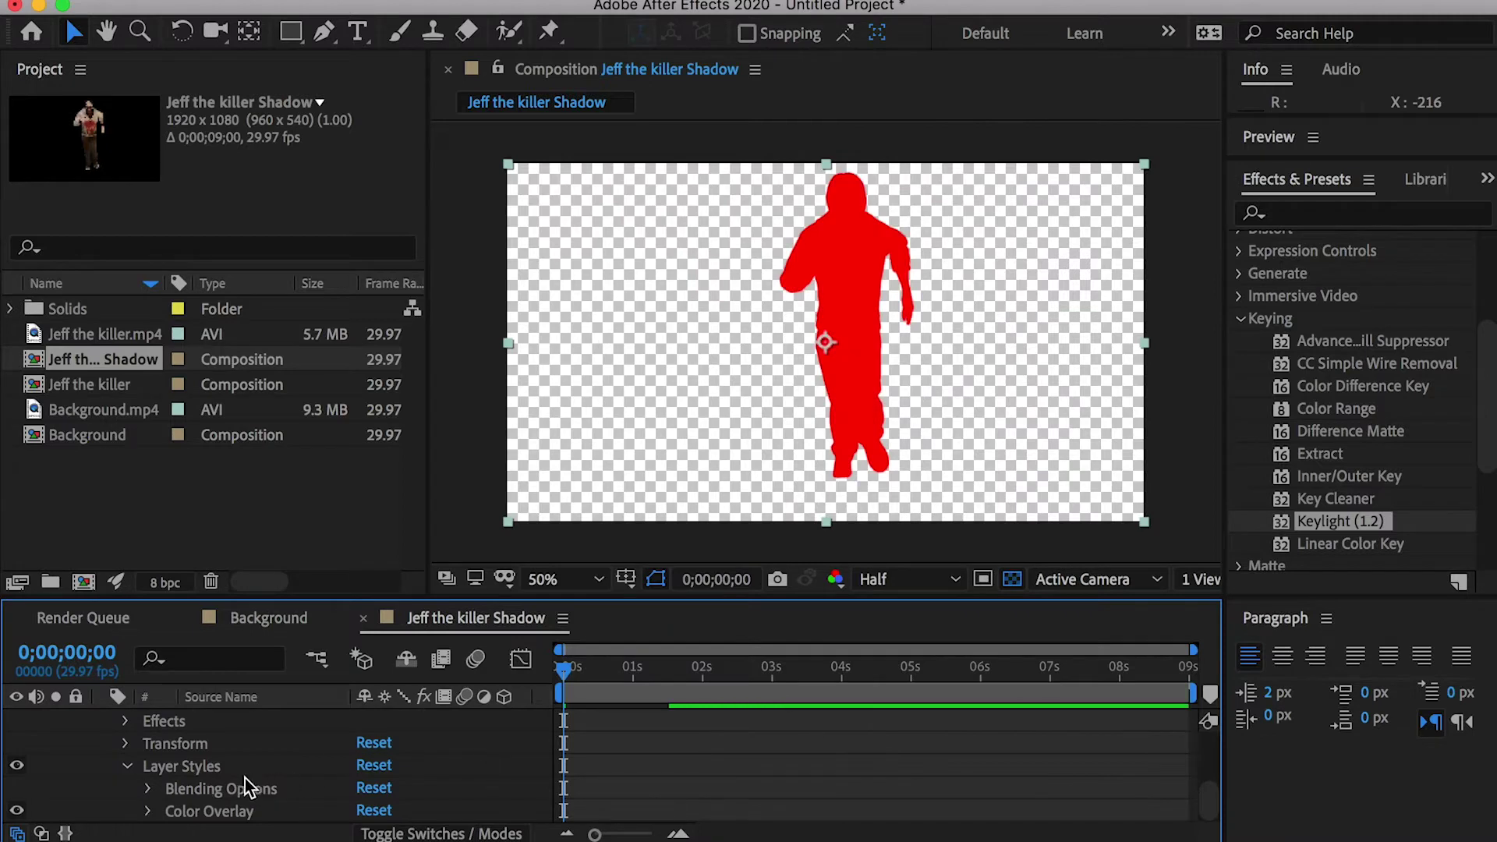
Step: Set the Color Overlay's color to dark gray
left_click(147, 810)
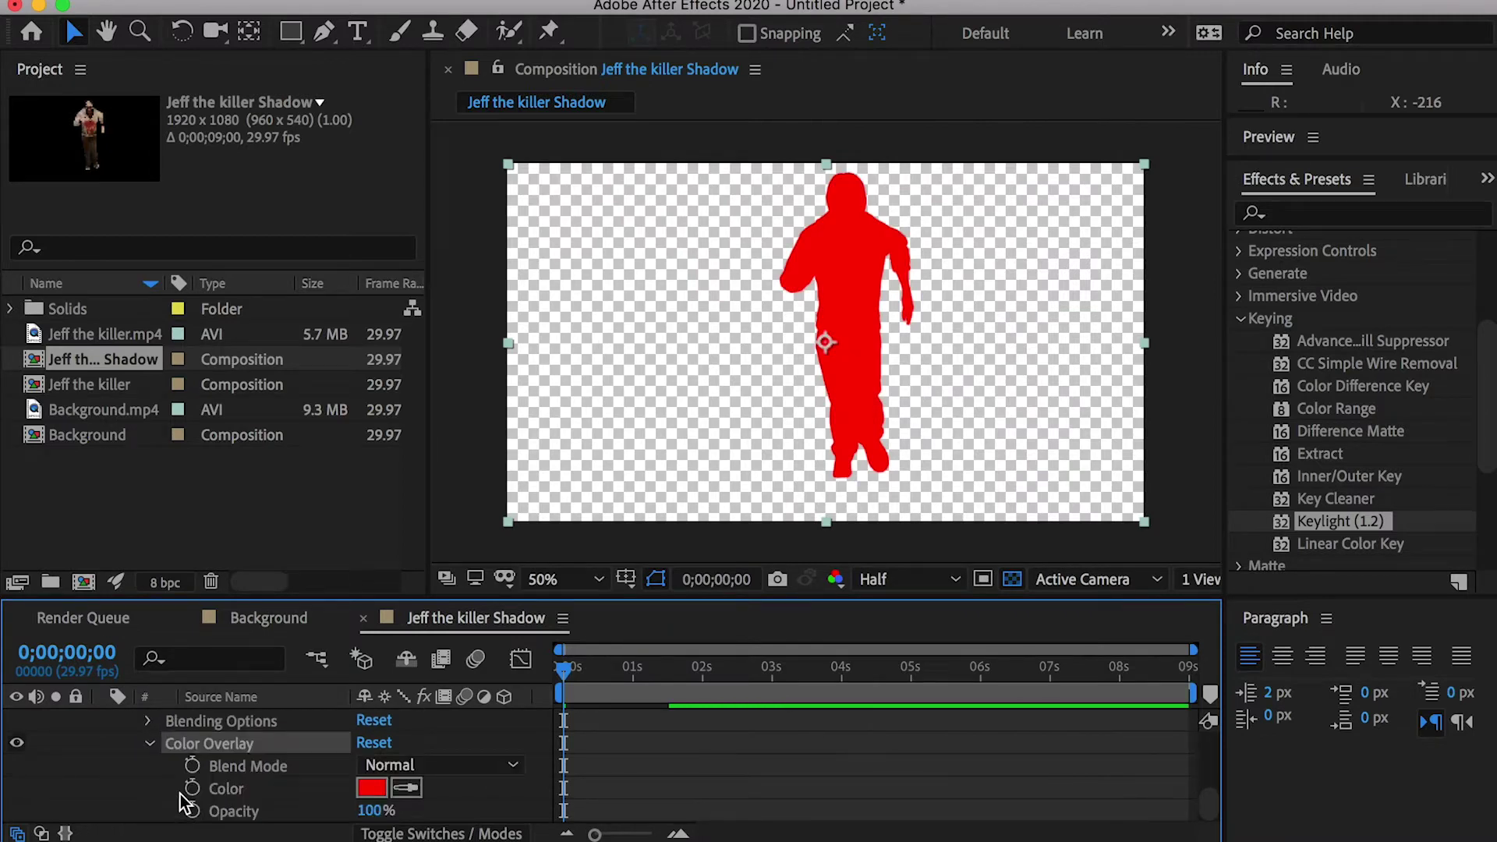
left_click(369, 789)
left_click_drag(889, 526, 725, 633)
left_click(1391, 401)
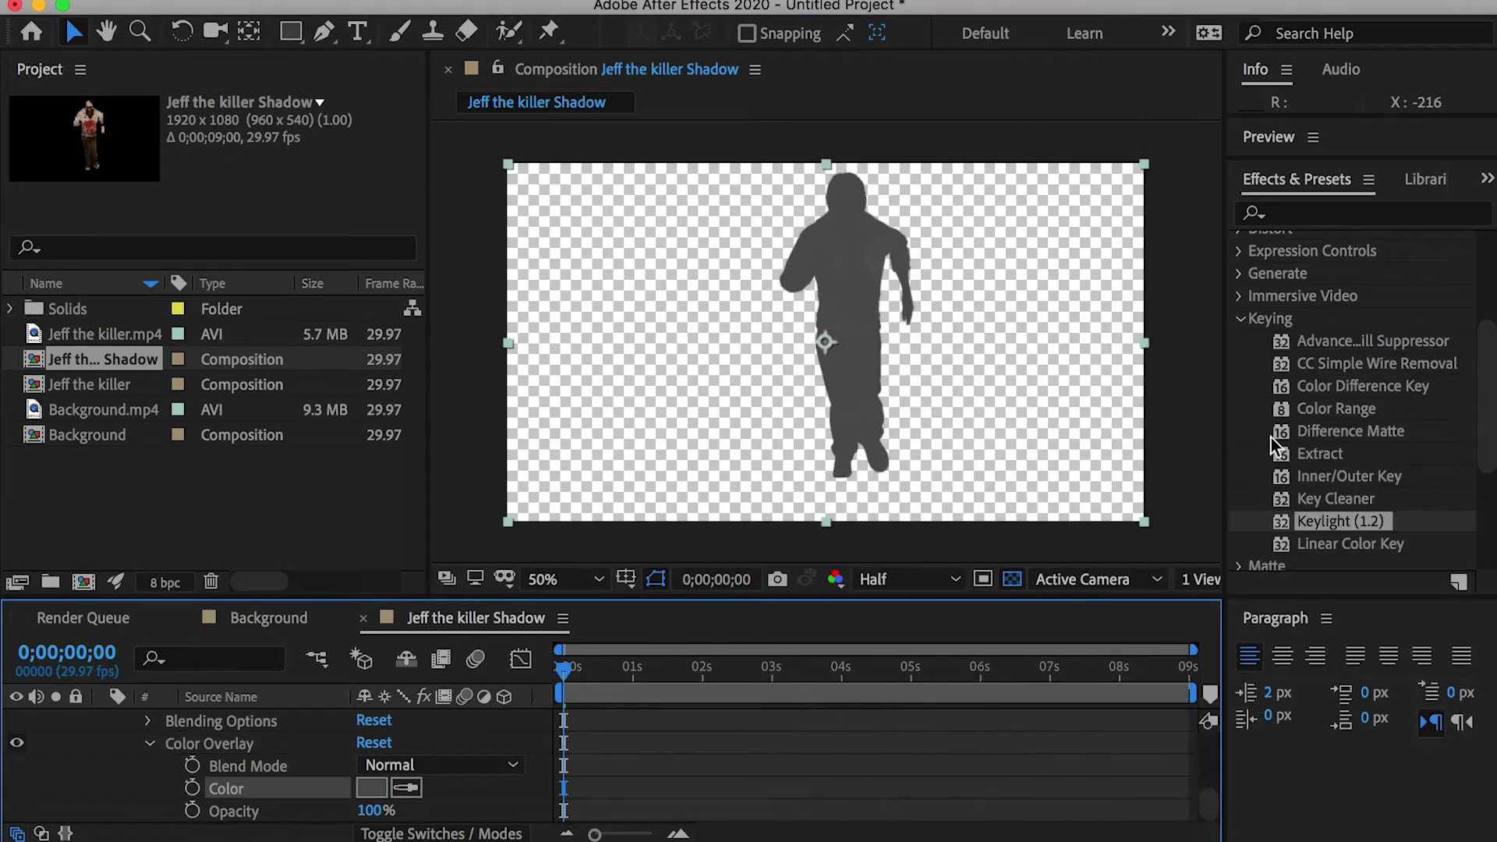
Step: Copy the gray Color Overlay onto the other Jeff the killer.mp4 clips and scrub through the composition to check the silhouette
left_click(207, 747)
scroll(213, 746, "up", 5)
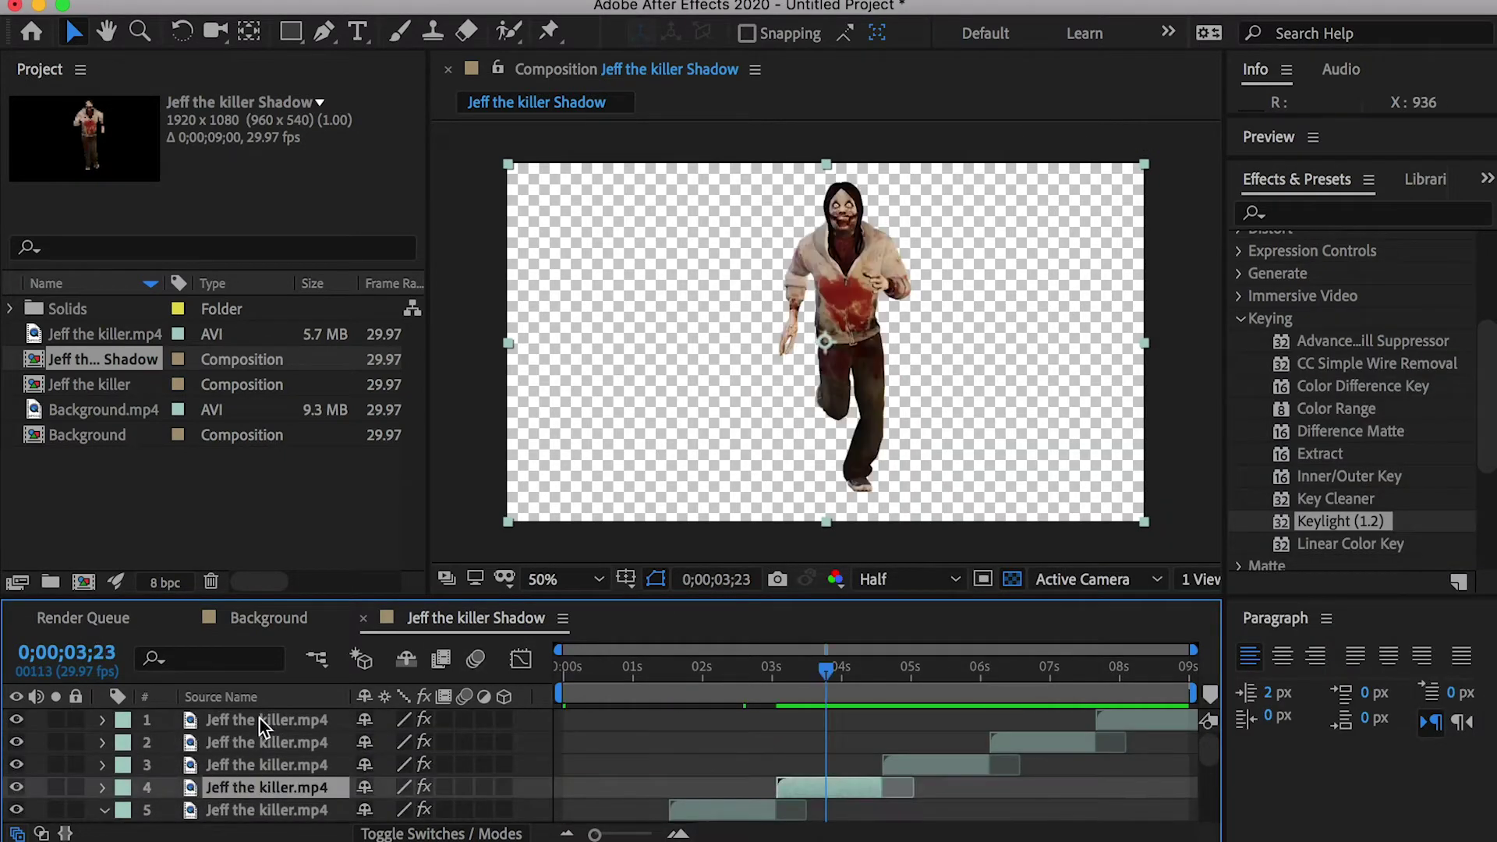
left_click(254, 719, "shift")
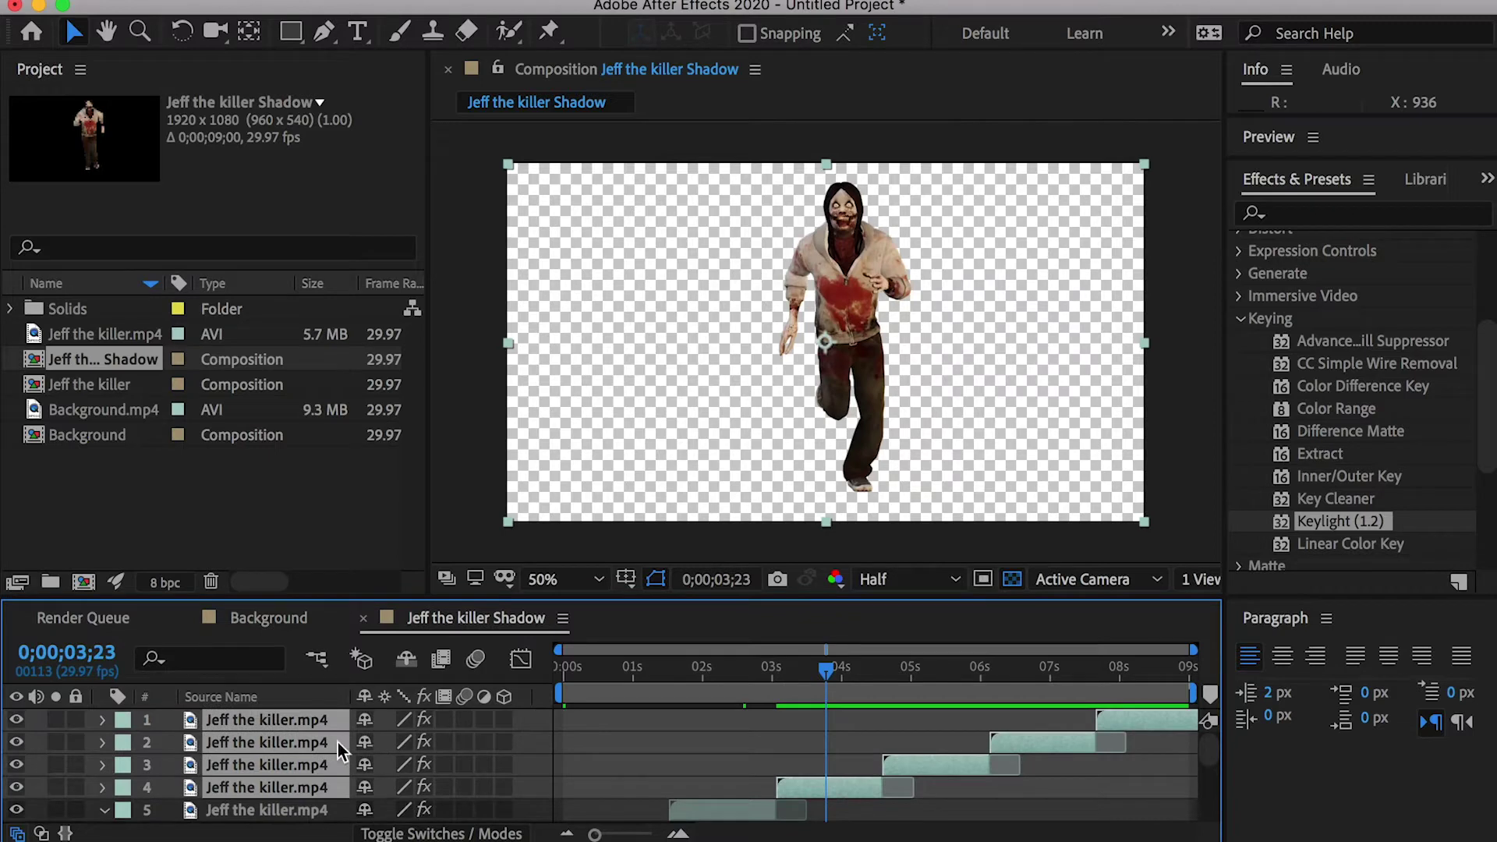
key("super+v")
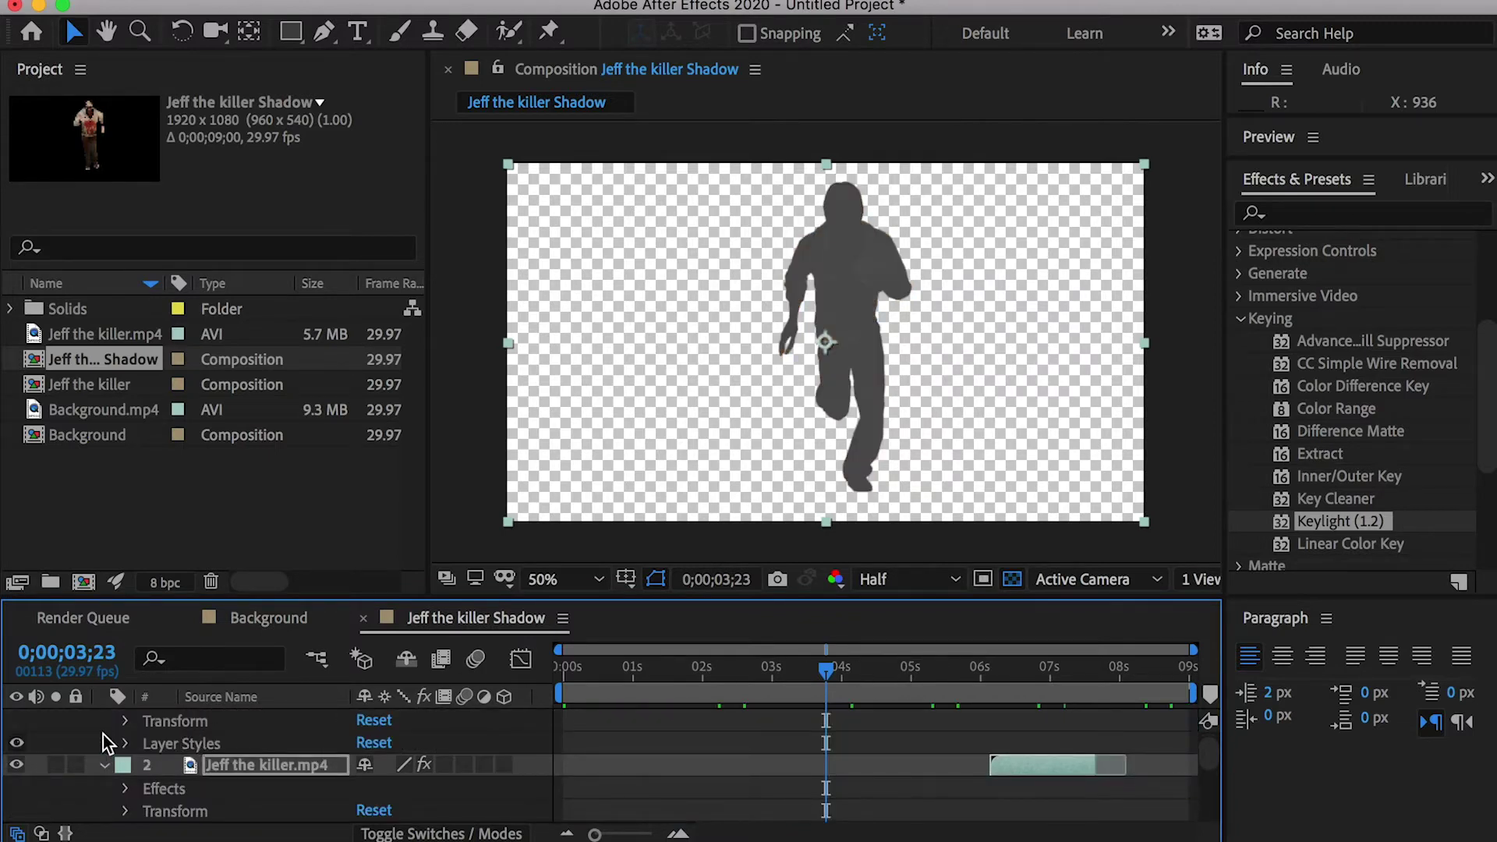
left_click_drag(833, 679, 1181, 678)
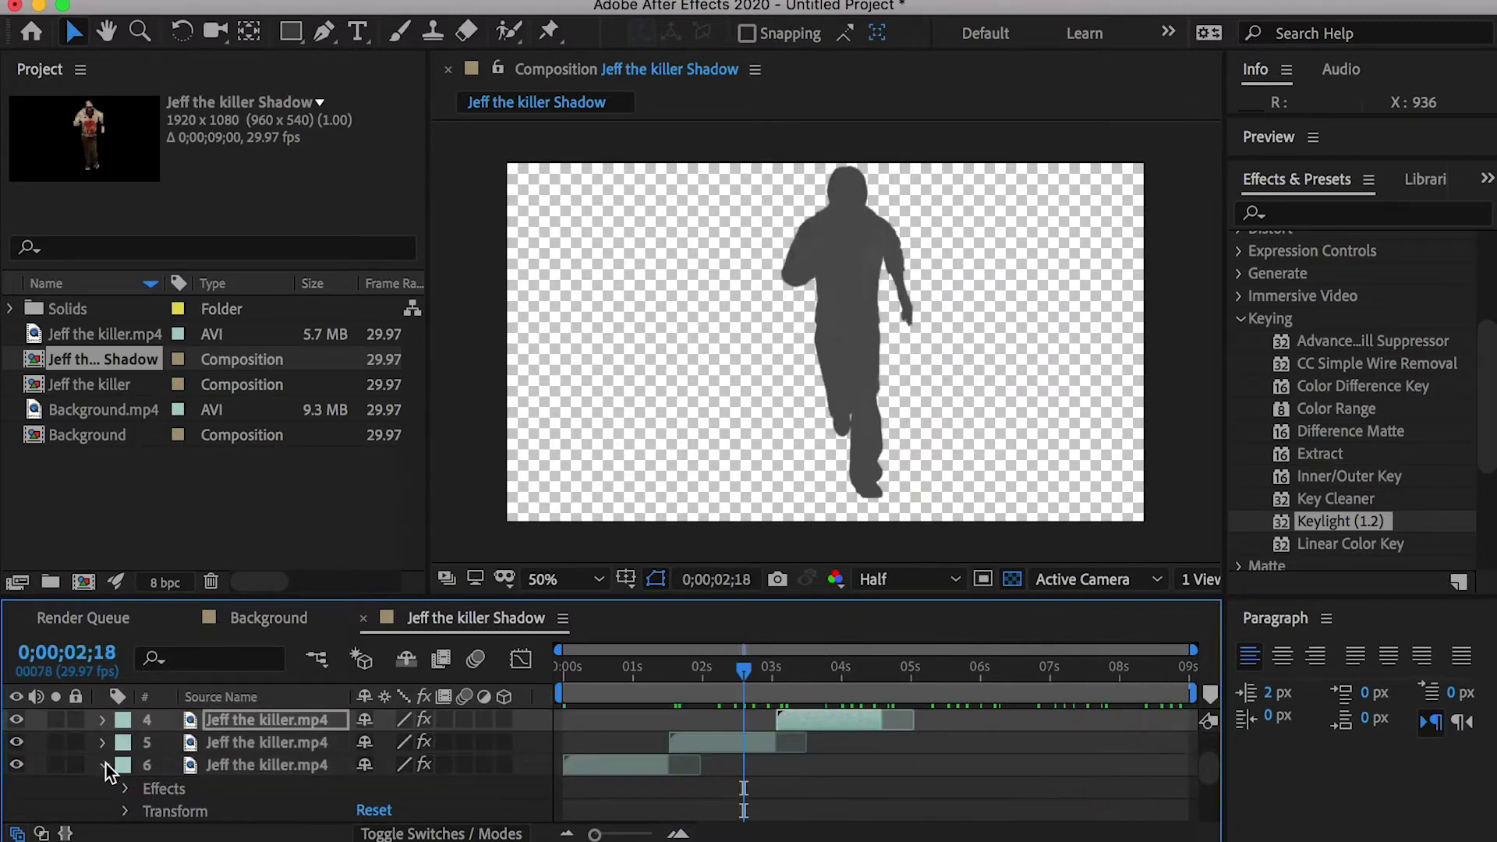
left_click(103, 765)
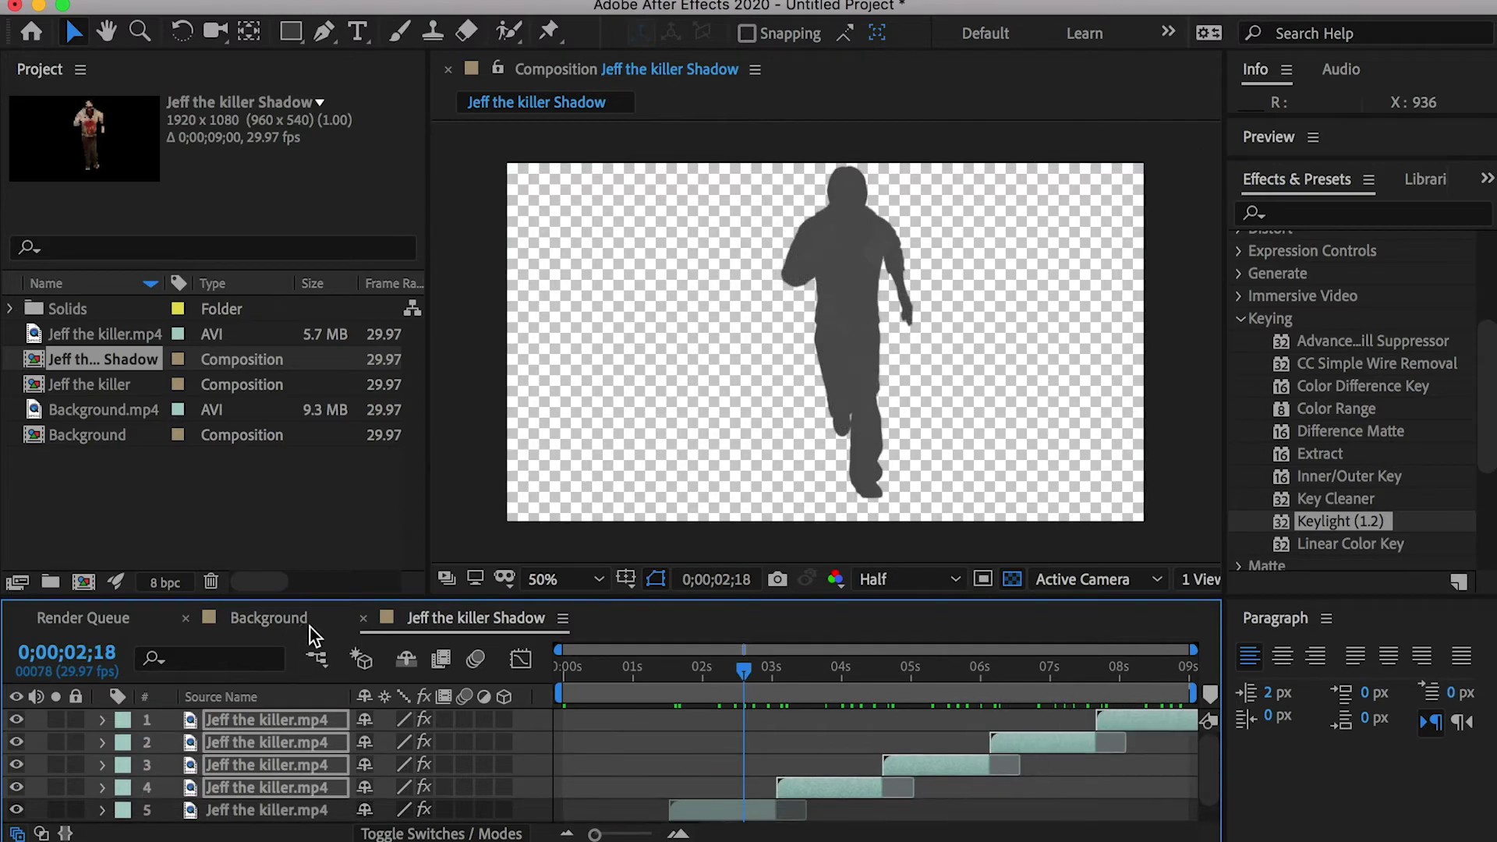
Step: Add the Jeff the killer Shadow composition above Jeff the killer in the Background composition and move its anchor point to the feet
left_click(269, 620)
left_click_drag(94, 360, 234, 711)
key("y")
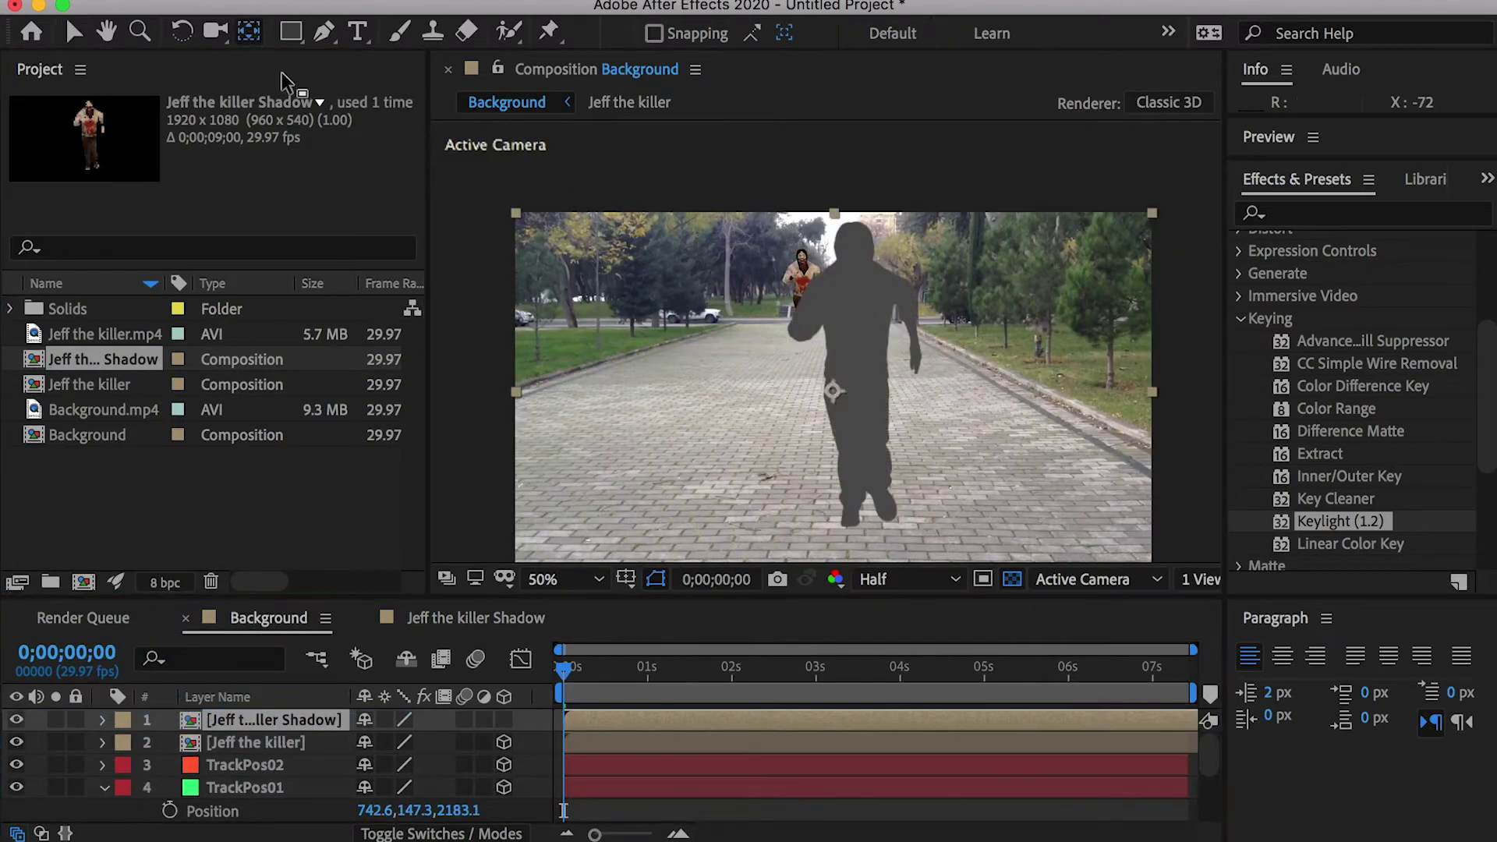
left_click_drag(831, 394, 871, 510)
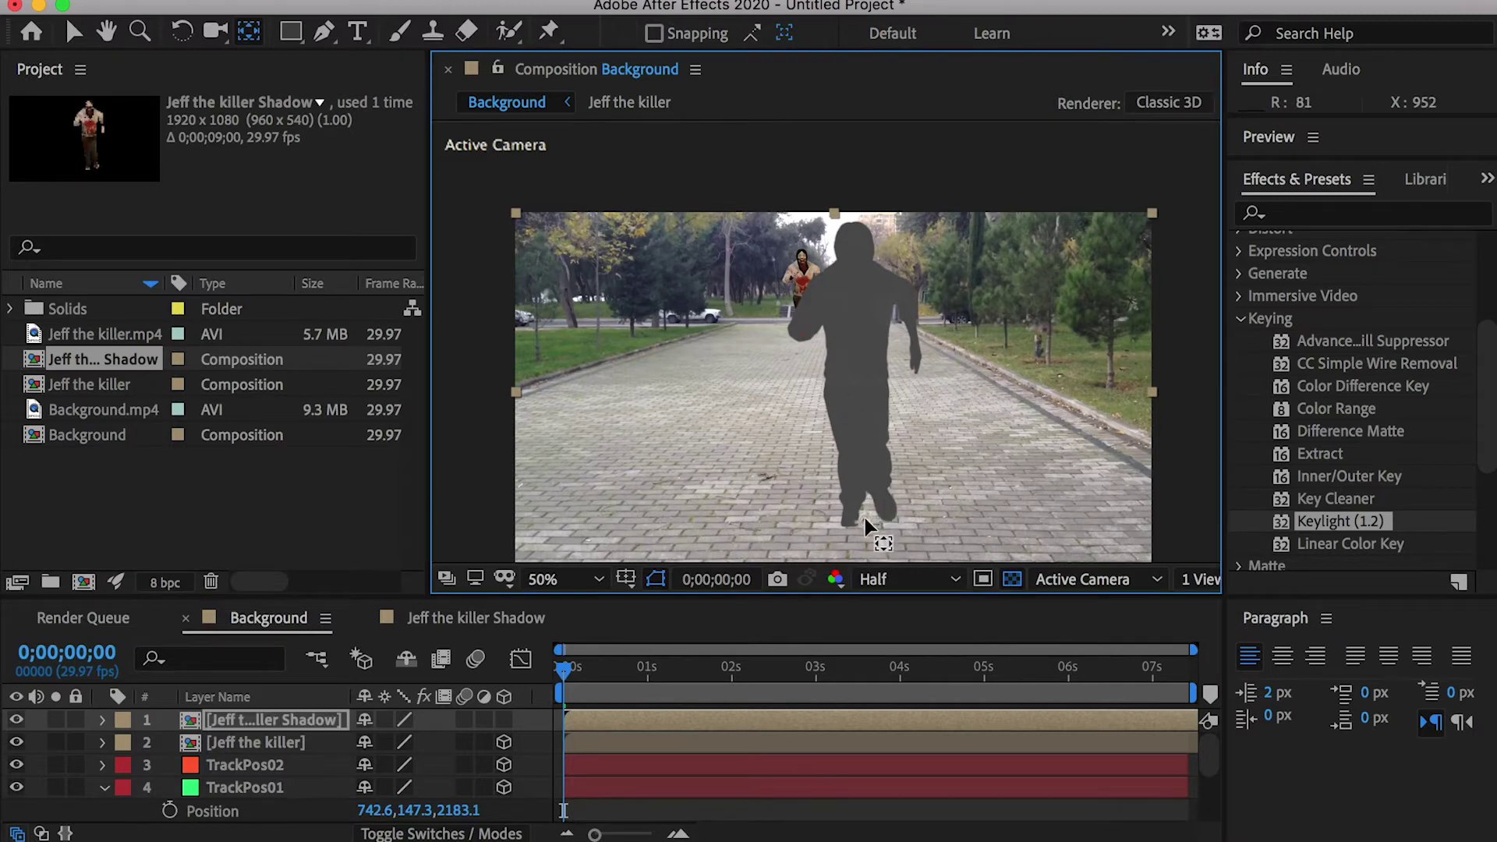
key("v")
Step: Make the shadow layer 3D and copy Jeff the killer's position keyframes onto it, starting at 0;00;00;00
left_click(504, 720)
left_click(277, 742, "shift")
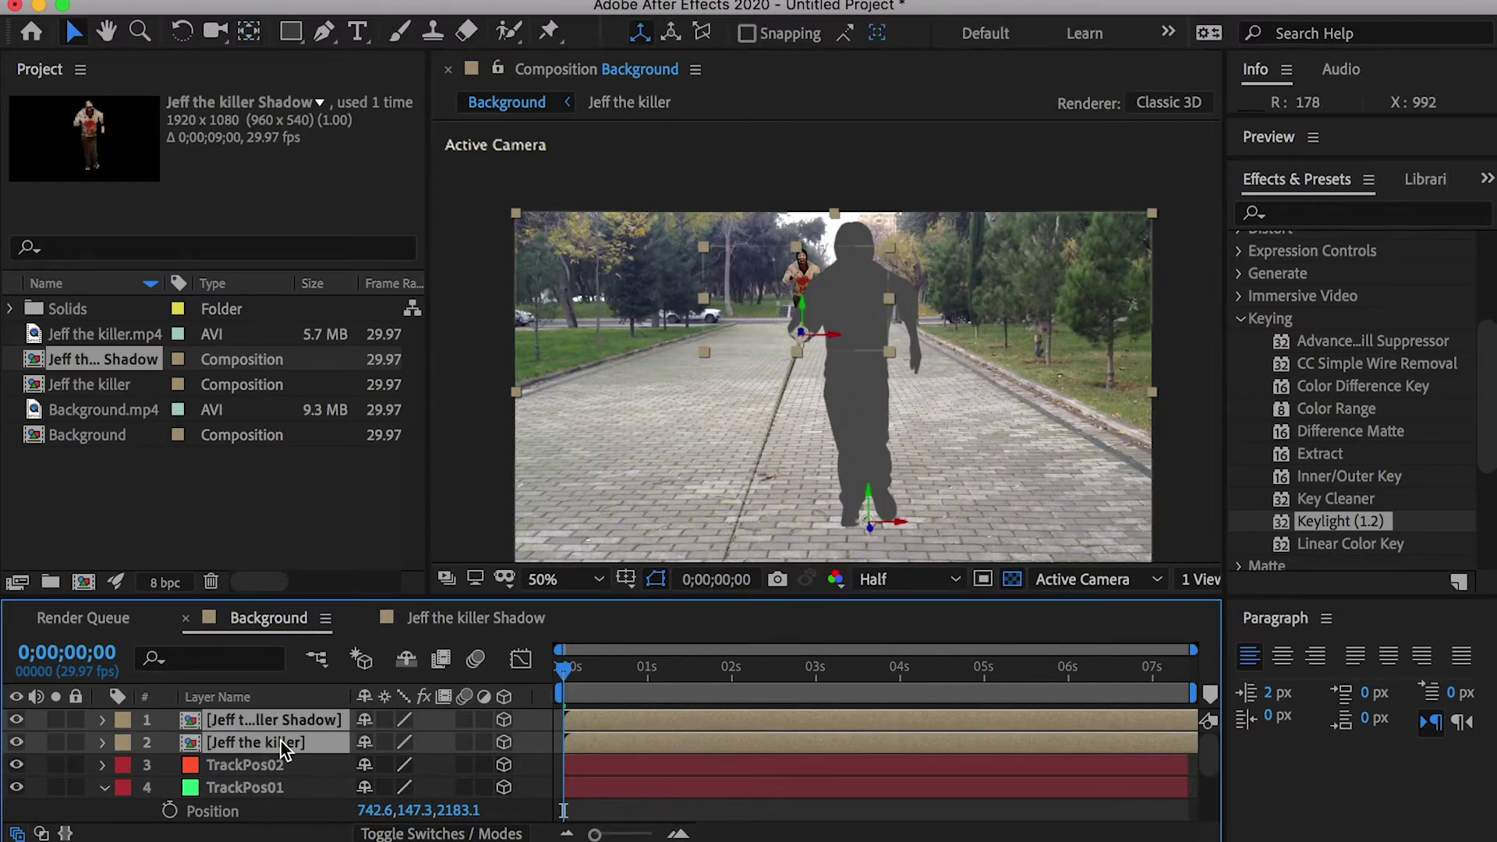
key("p")
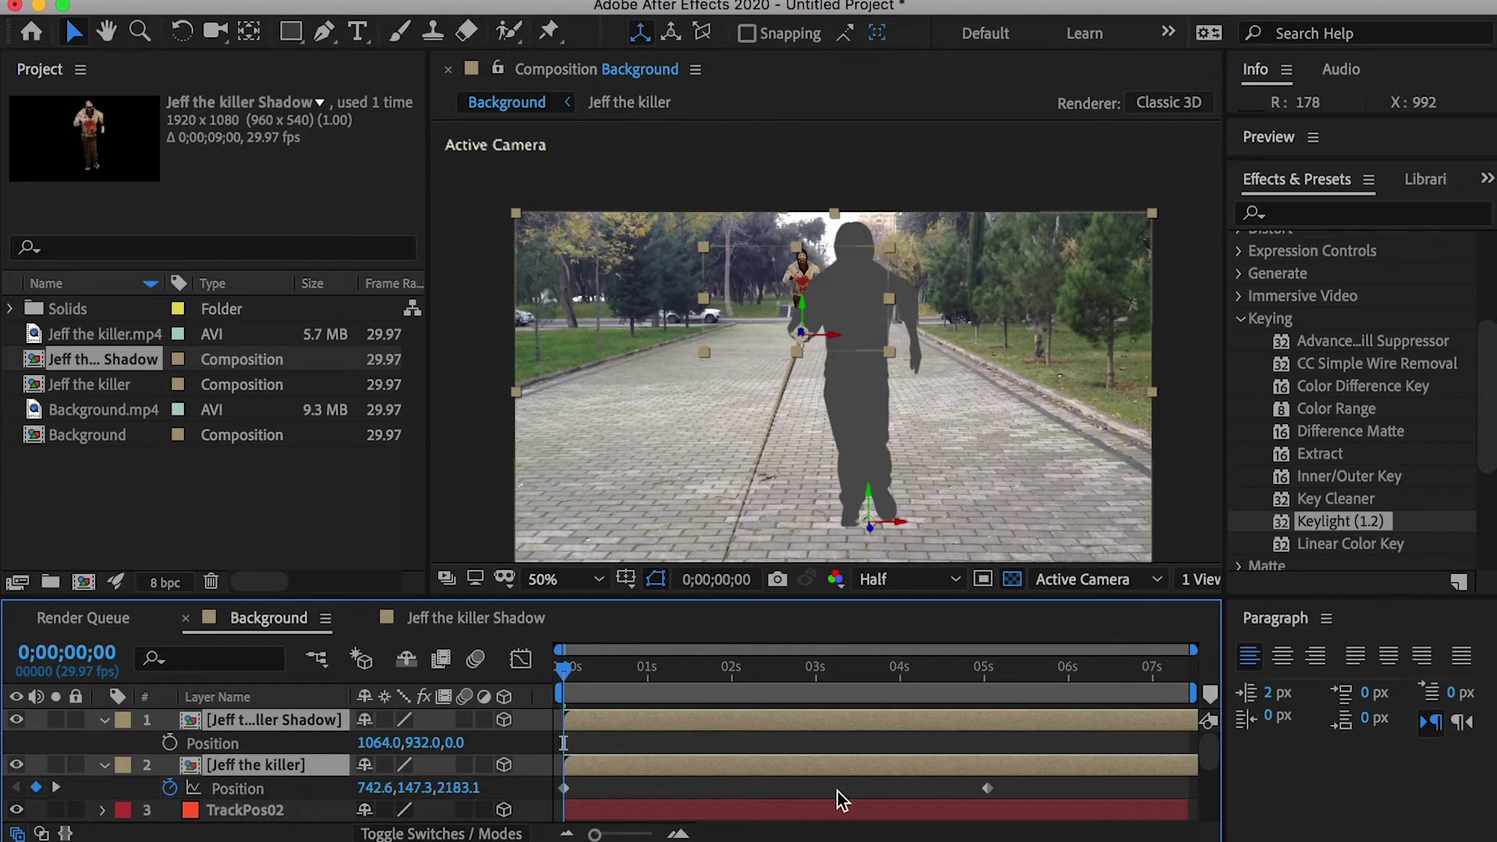
left_click(1021, 792)
left_click_drag(963, 803, 559, 807)
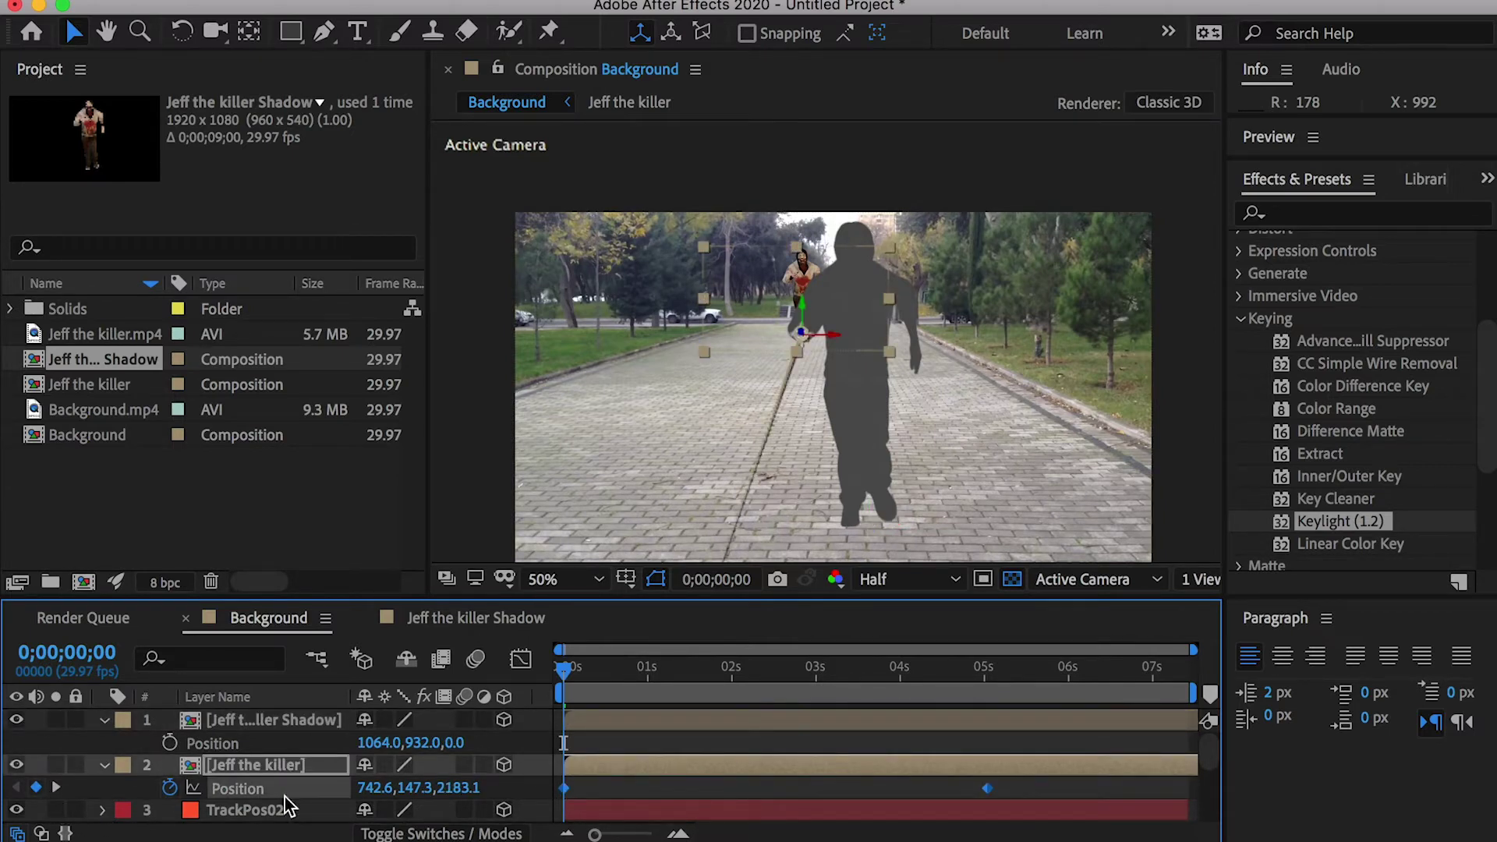
left_click(580, 721)
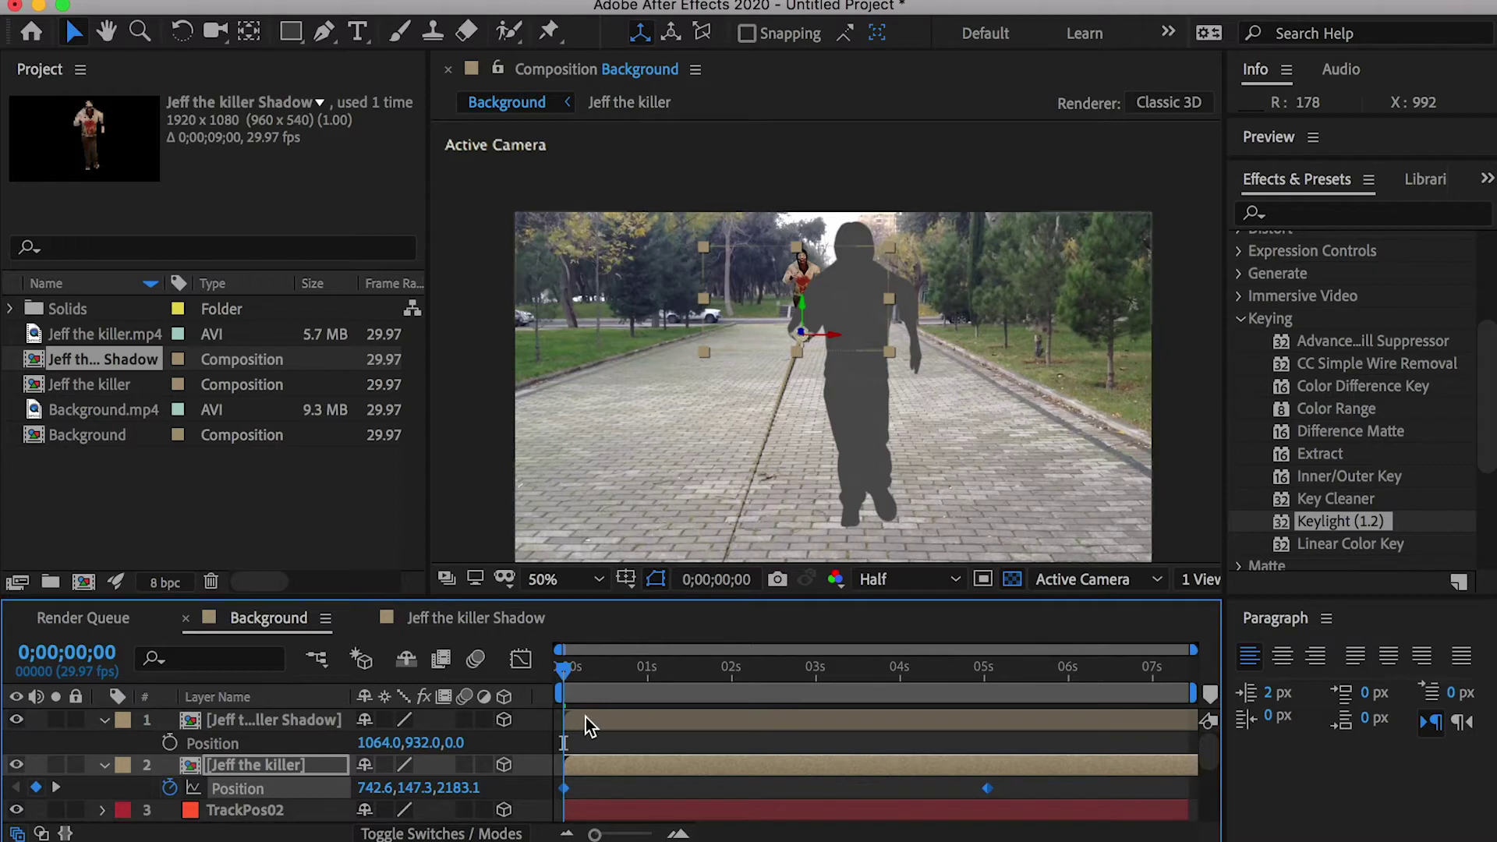
key("super+v")
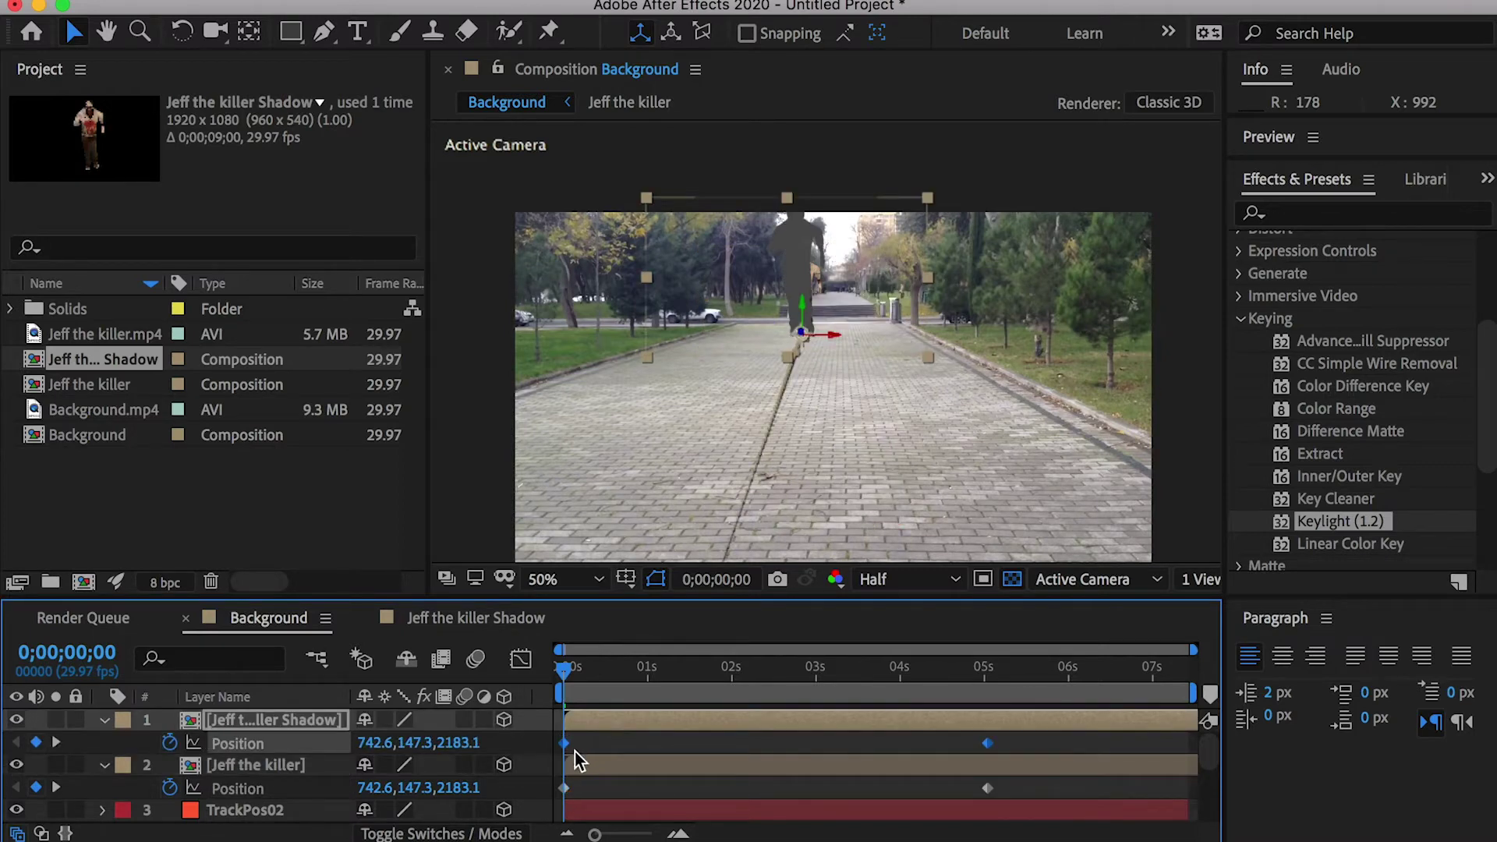
left_click_drag(566, 669, 442, 663)
Step: Compare the scales of both character layers and set the shadow layer's scale to 66% to match Jeff the killer
left_click(241, 721)
key("s")
scroll(810, 323, "up", 3)
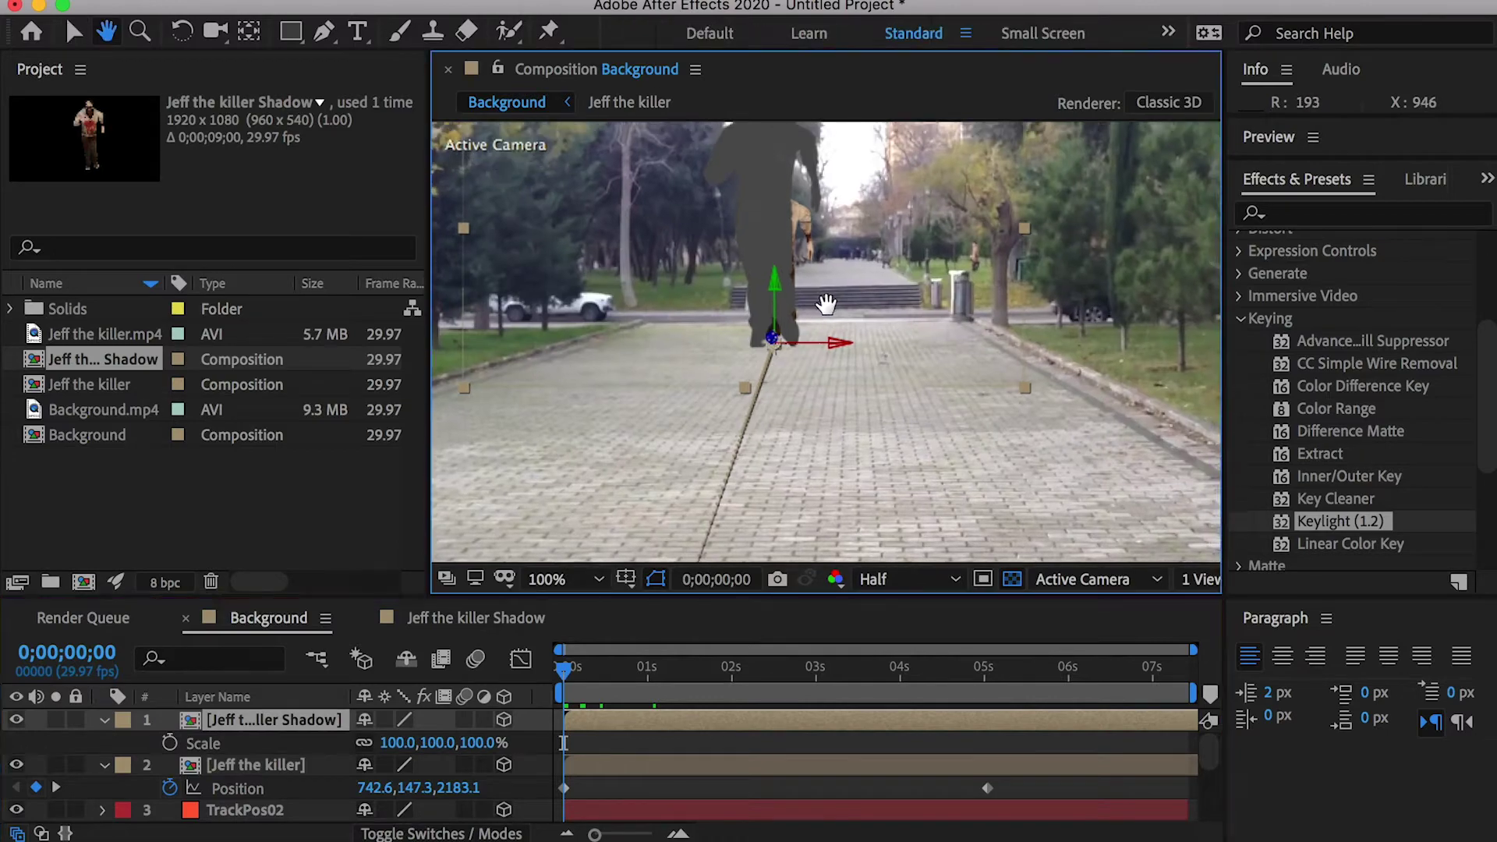
left_click(292, 767)
key("s")
left_click(418, 786)
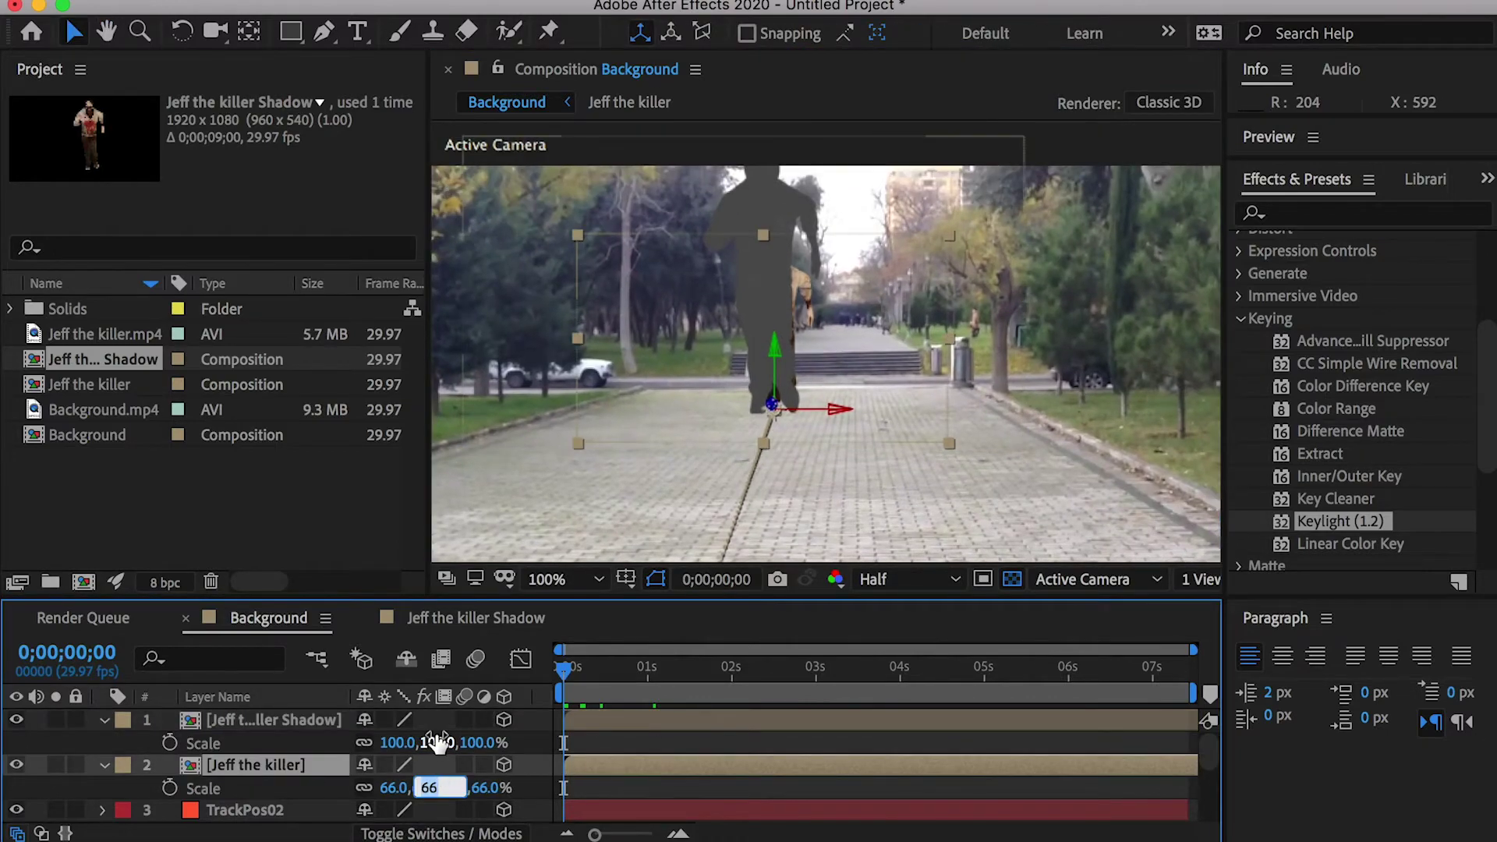
left_click(434, 742)
type("66")
Step: Unlink the shadow layer's scale proportions, flip and flatten it vertically onto the ground, and widen it horizontally
left_click(305, 721)
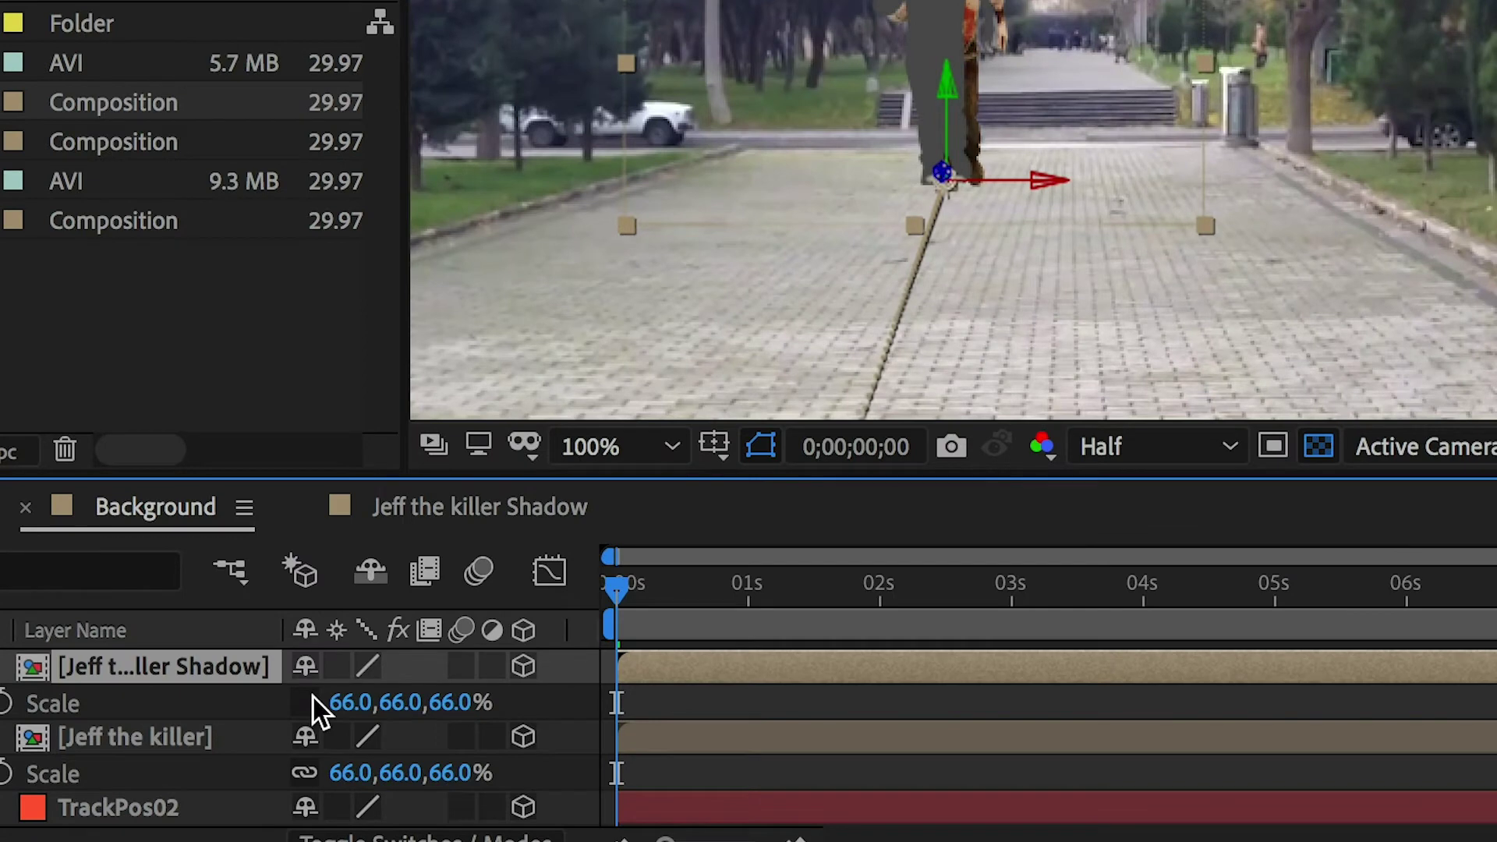
left_click_drag(401, 702, 258, 719)
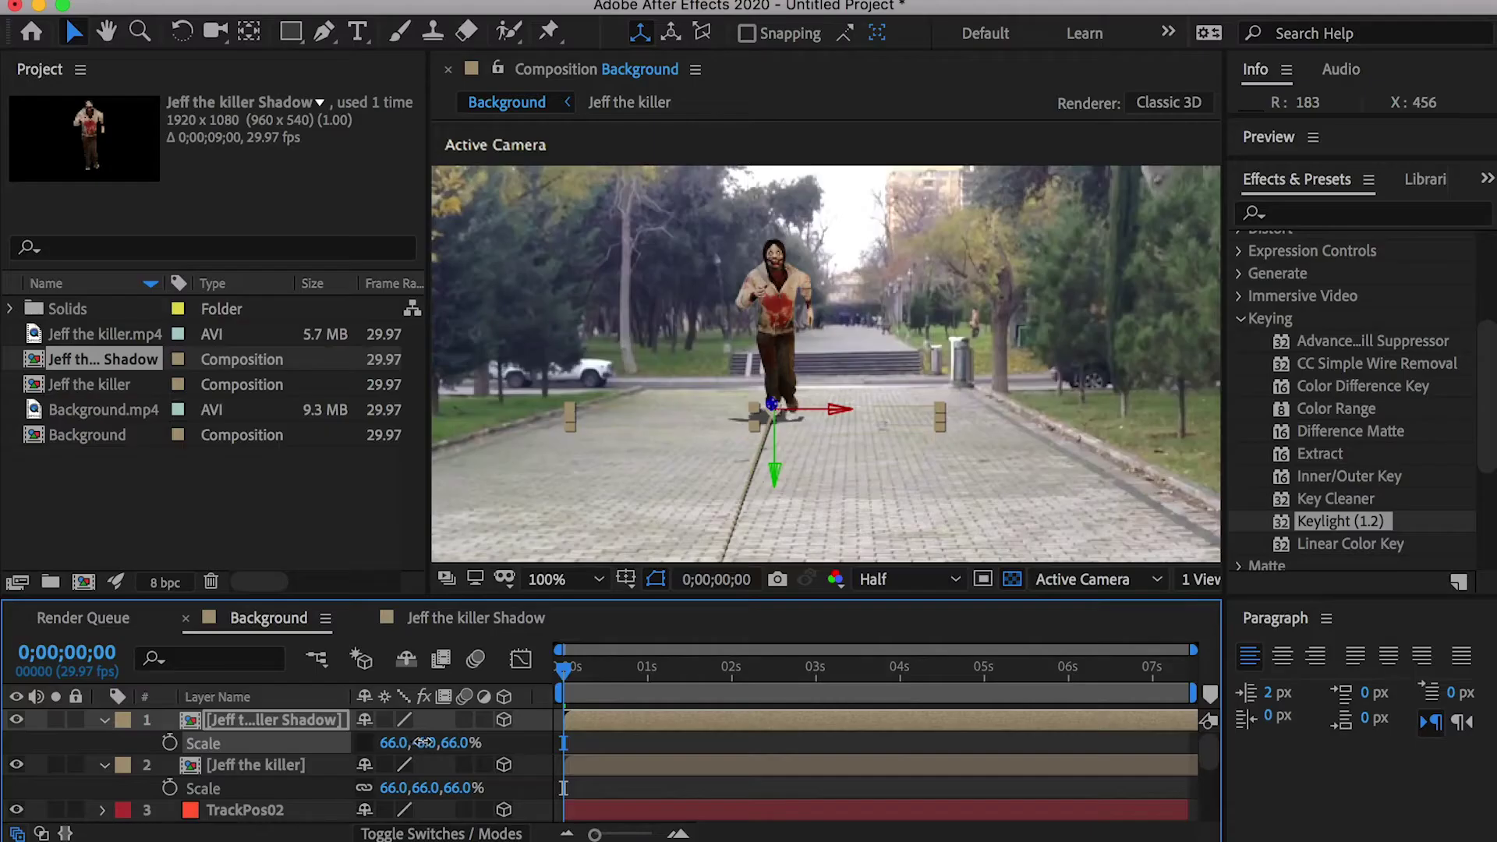
left_click_drag(394, 743, 425, 743)
Step: Shift the shadow under the feet by setting its X position to 776.6 at the first keyframe and 992.6 at the 5-second keyframe
key("p")
left_click_drag(839, 409, 853, 414)
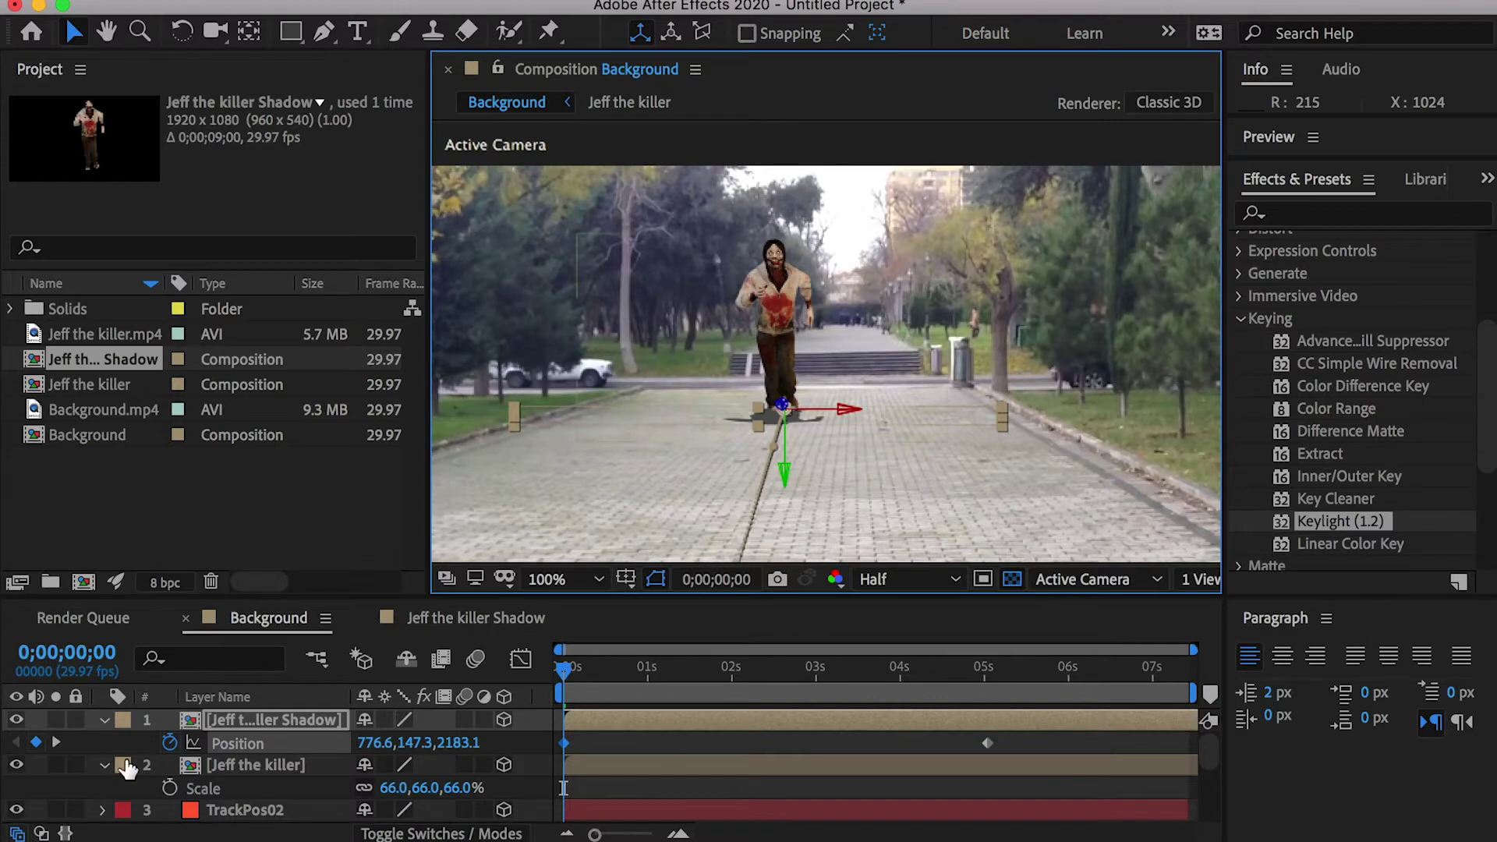
left_click(55, 742)
scroll(867, 474, "down", 2)
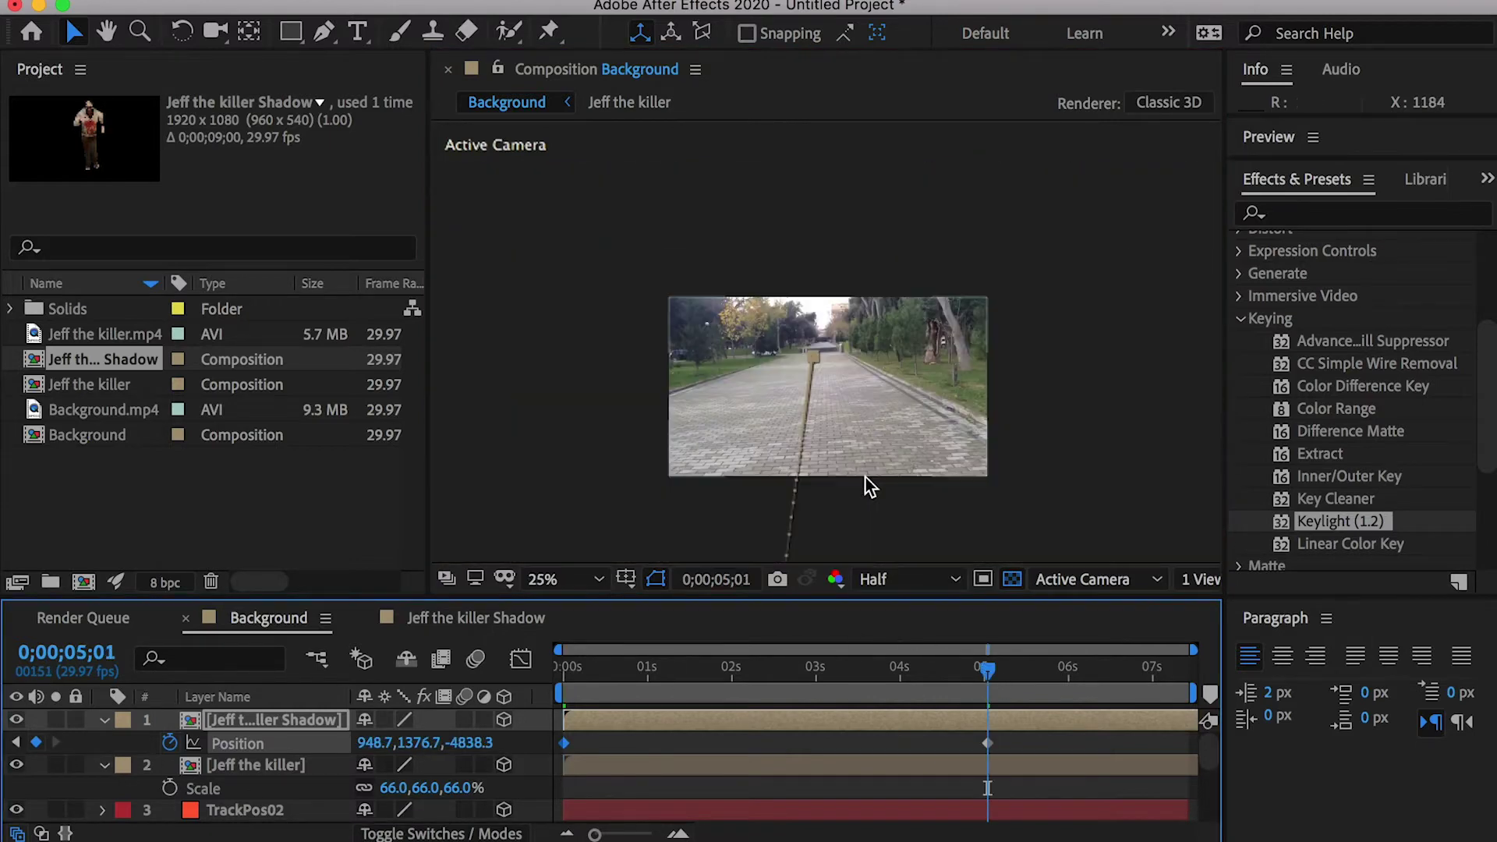
left_click_drag(993, 667, 1228, 670)
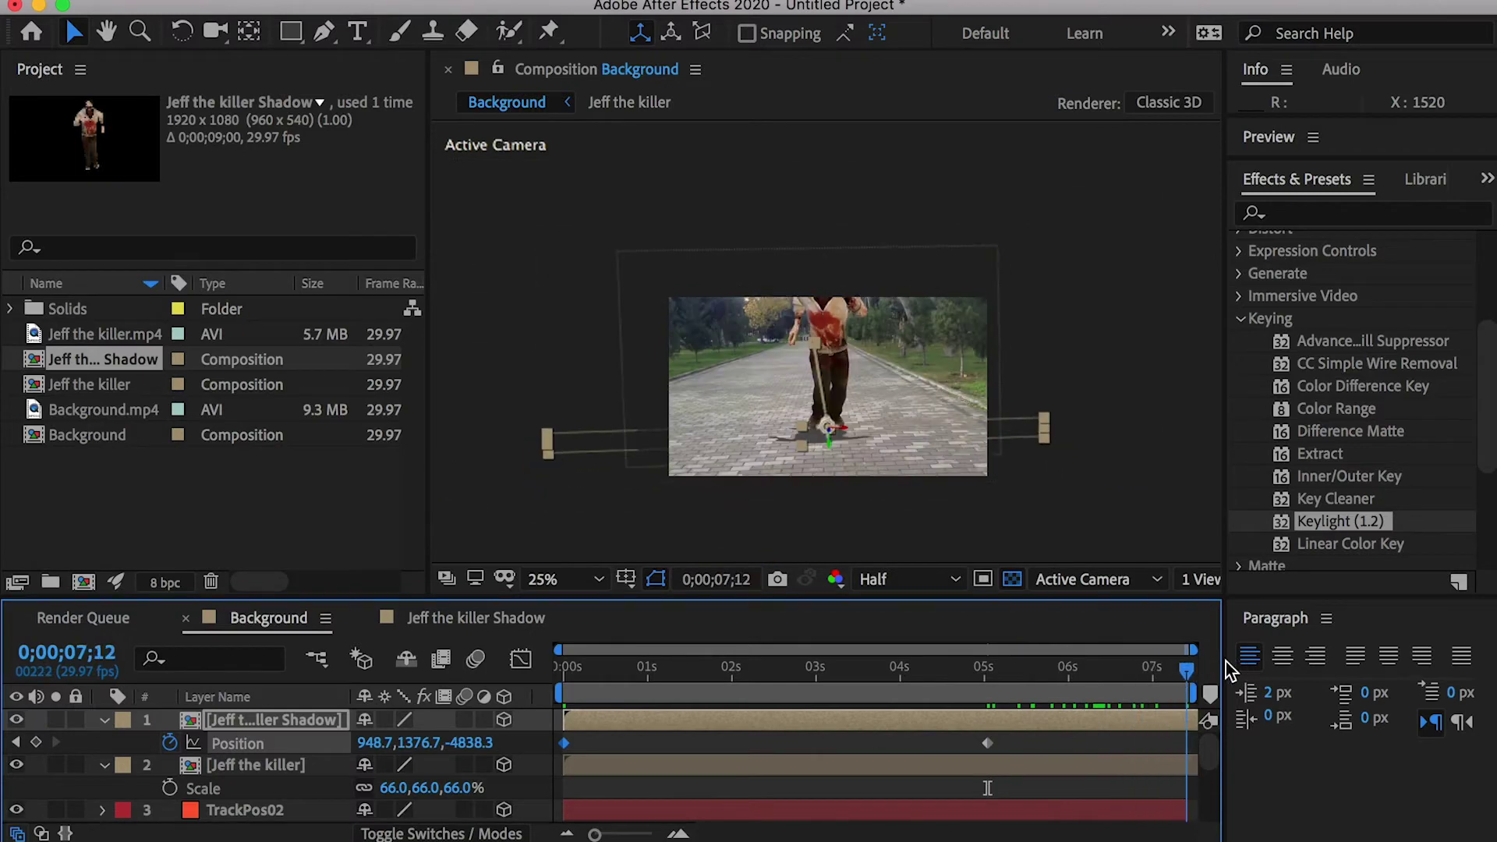
scroll(882, 442, "up", 1)
left_click_drag(864, 518, 879, 518)
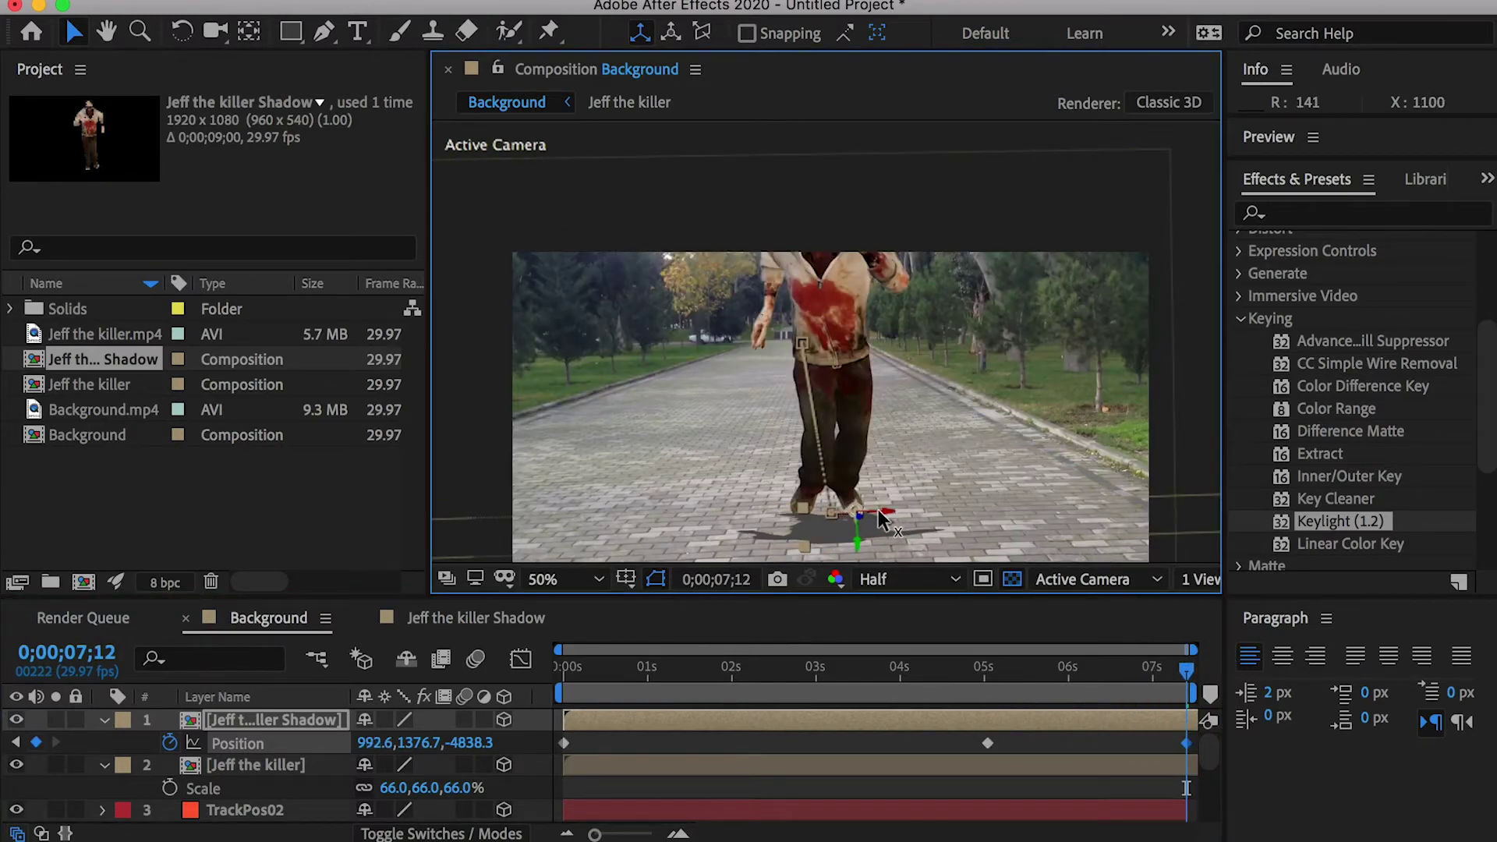
left_click_drag(1186, 743, 987, 747)
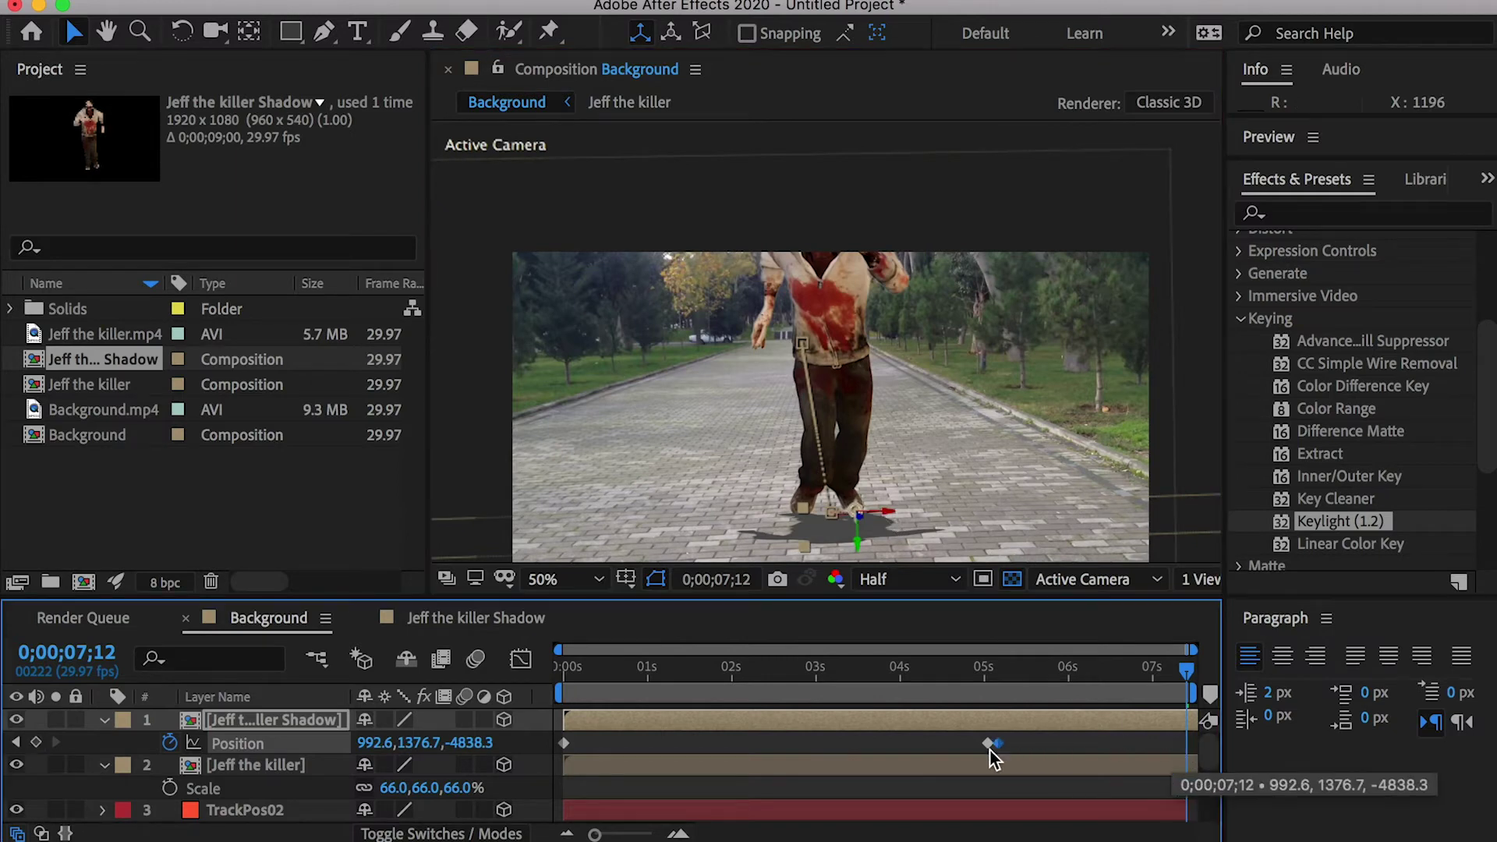
left_click_drag(1026, 670, 485, 639)
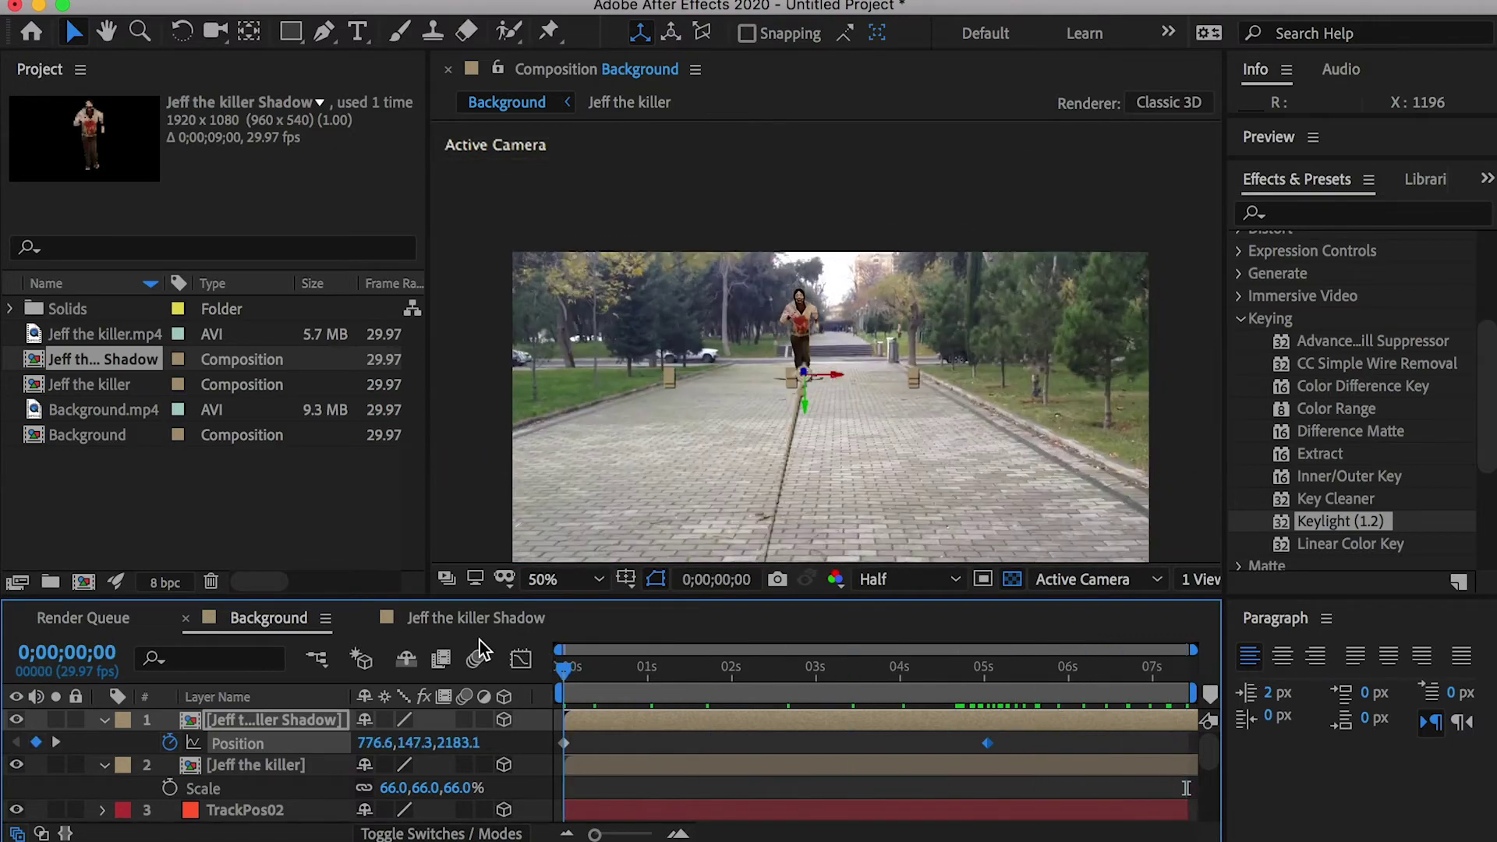
Step: Reorder the shadow layer so it sits directly below the Jeff the killer layer
scroll(831, 318, "up", 2)
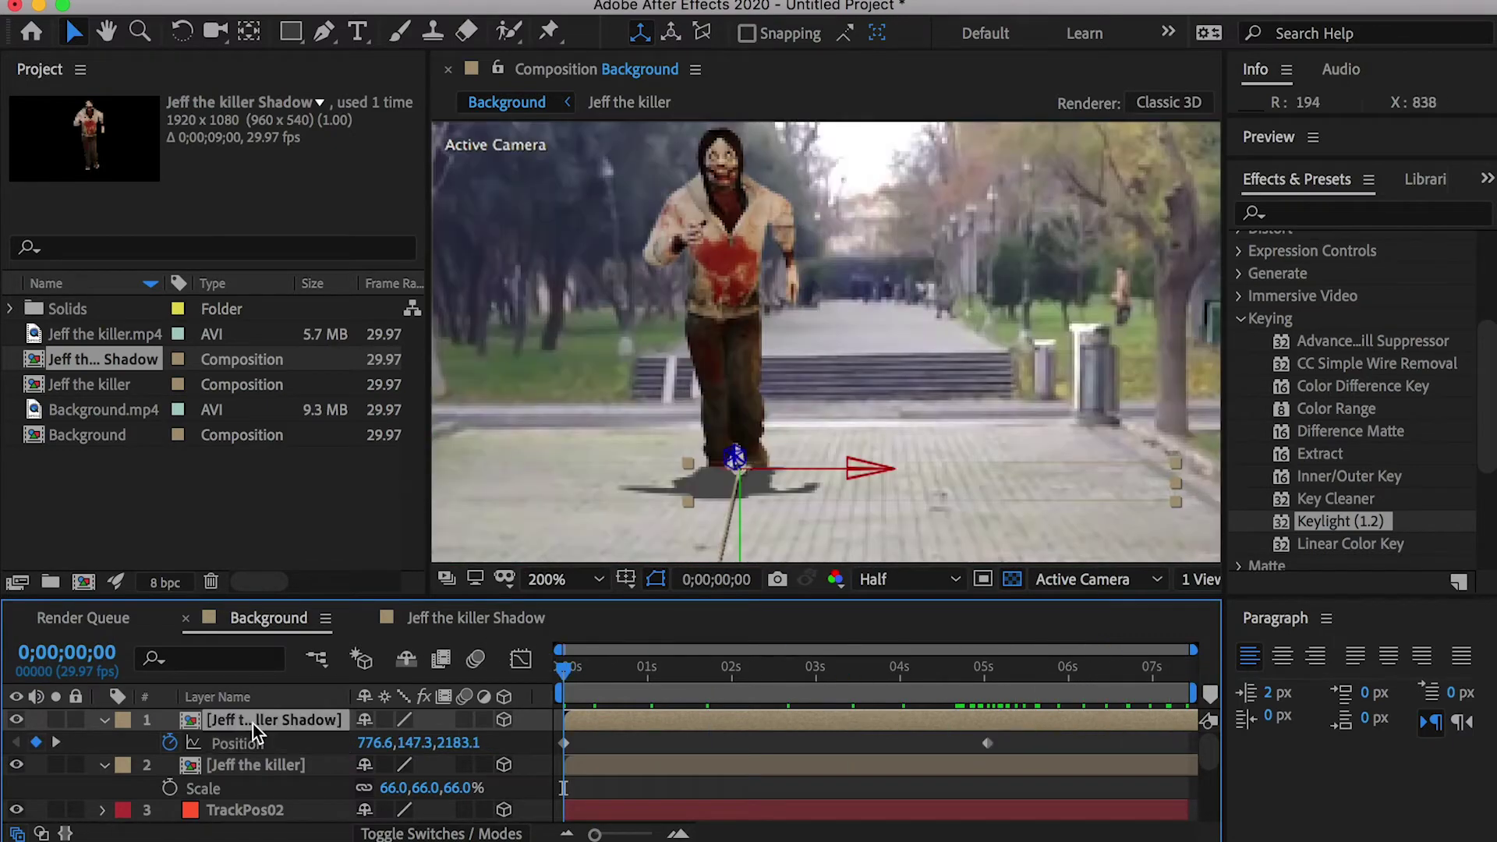
left_click_drag(251, 724, 248, 793)
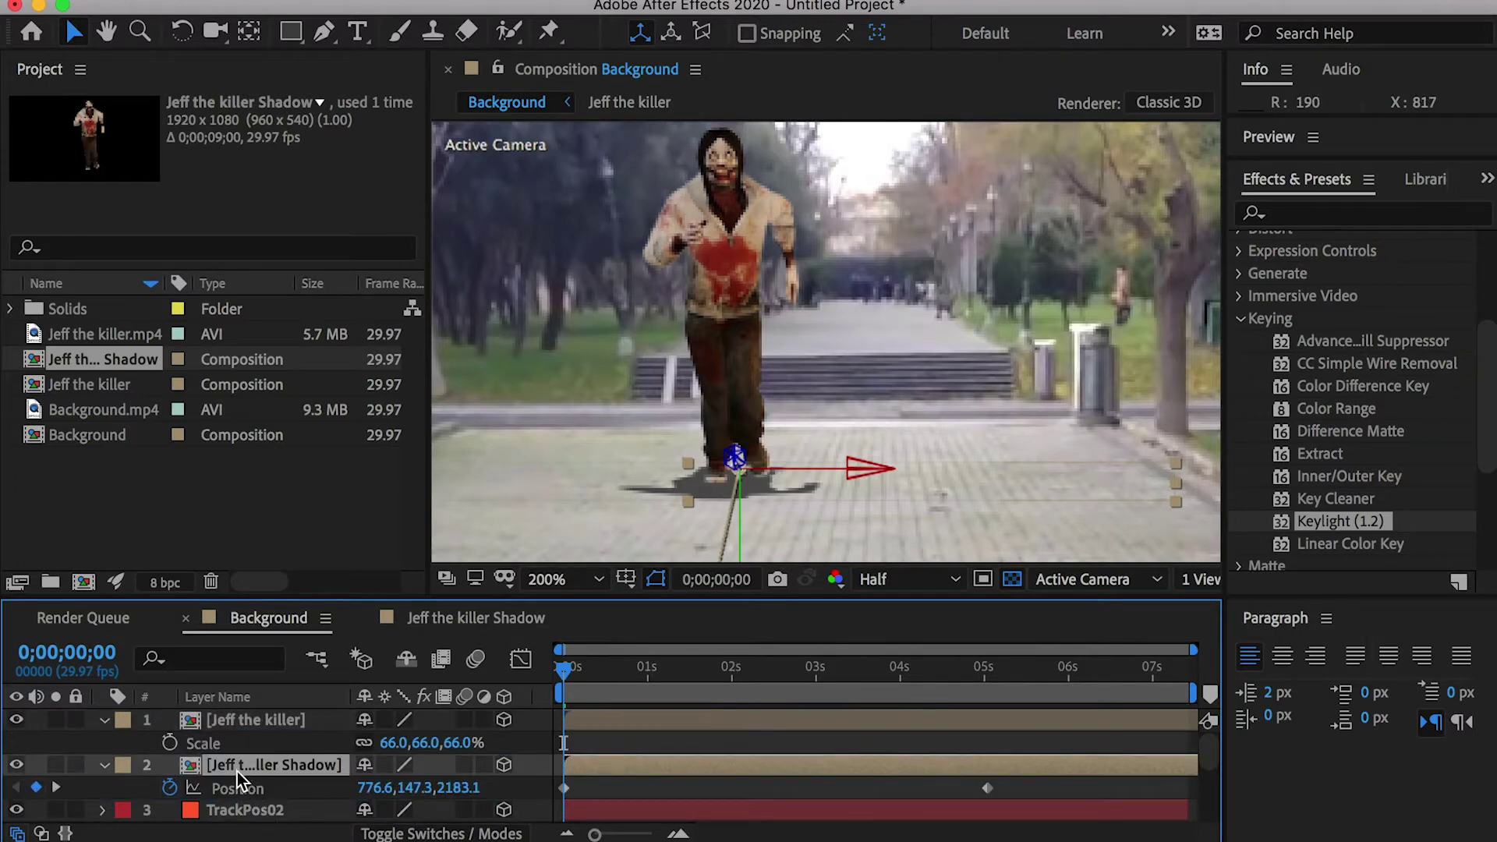
Step: Set the Jeff the killer Shadow layer's blending mode to Multiply
right_click(233, 767)
mouse_move(499, 759)
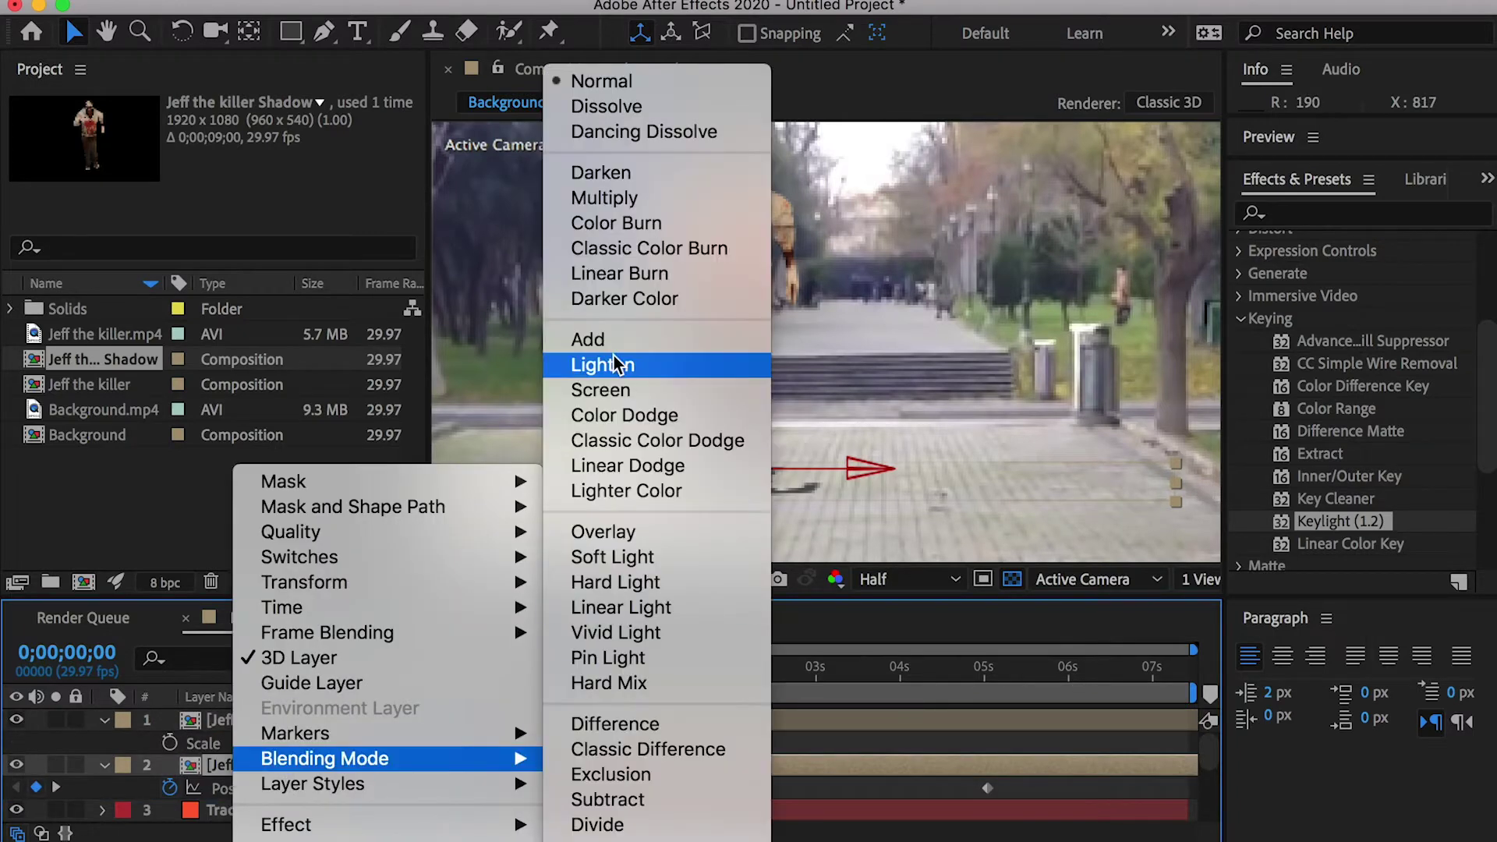
left_click(624, 201)
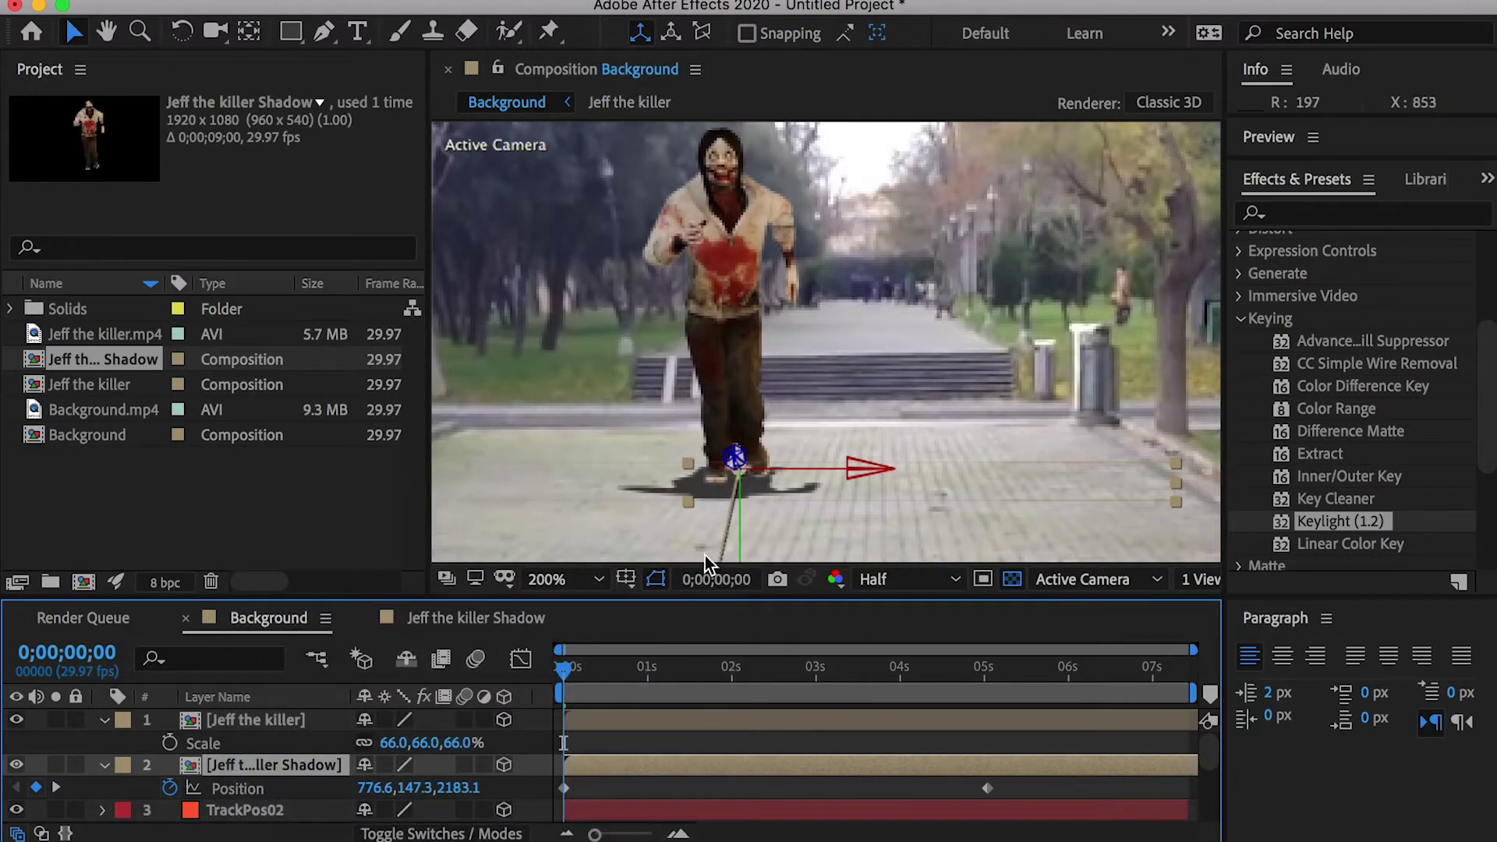
Step: Apply a Gaussian Blur to the Jeff the killer Shadow layer with a Blurriness of 94.7
left_click(1302, 215)
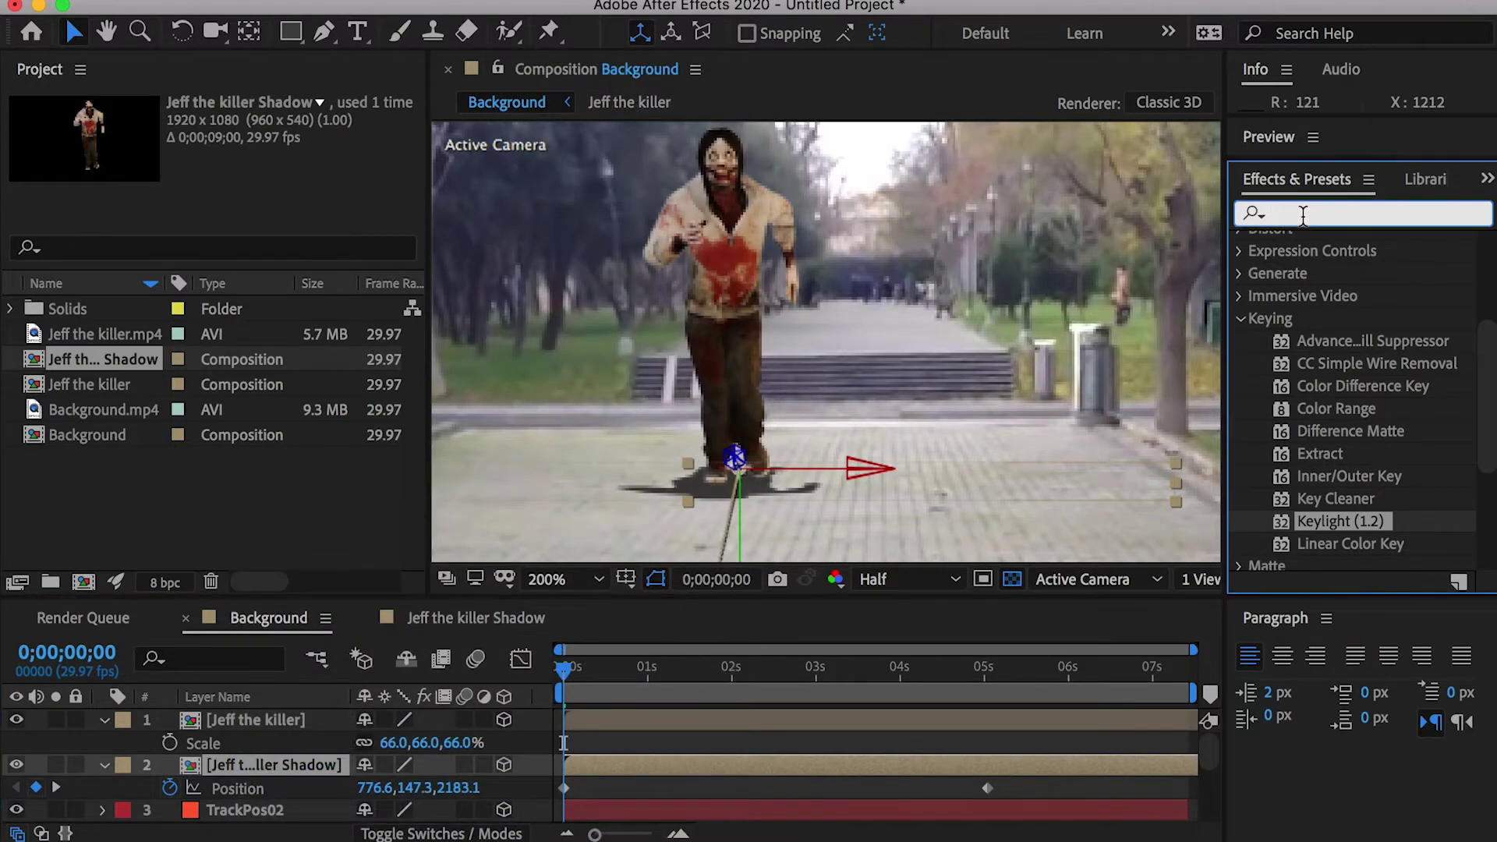
type("blur")
left_click(1364, 493)
left_click_drag(1365, 497, 307, 772)
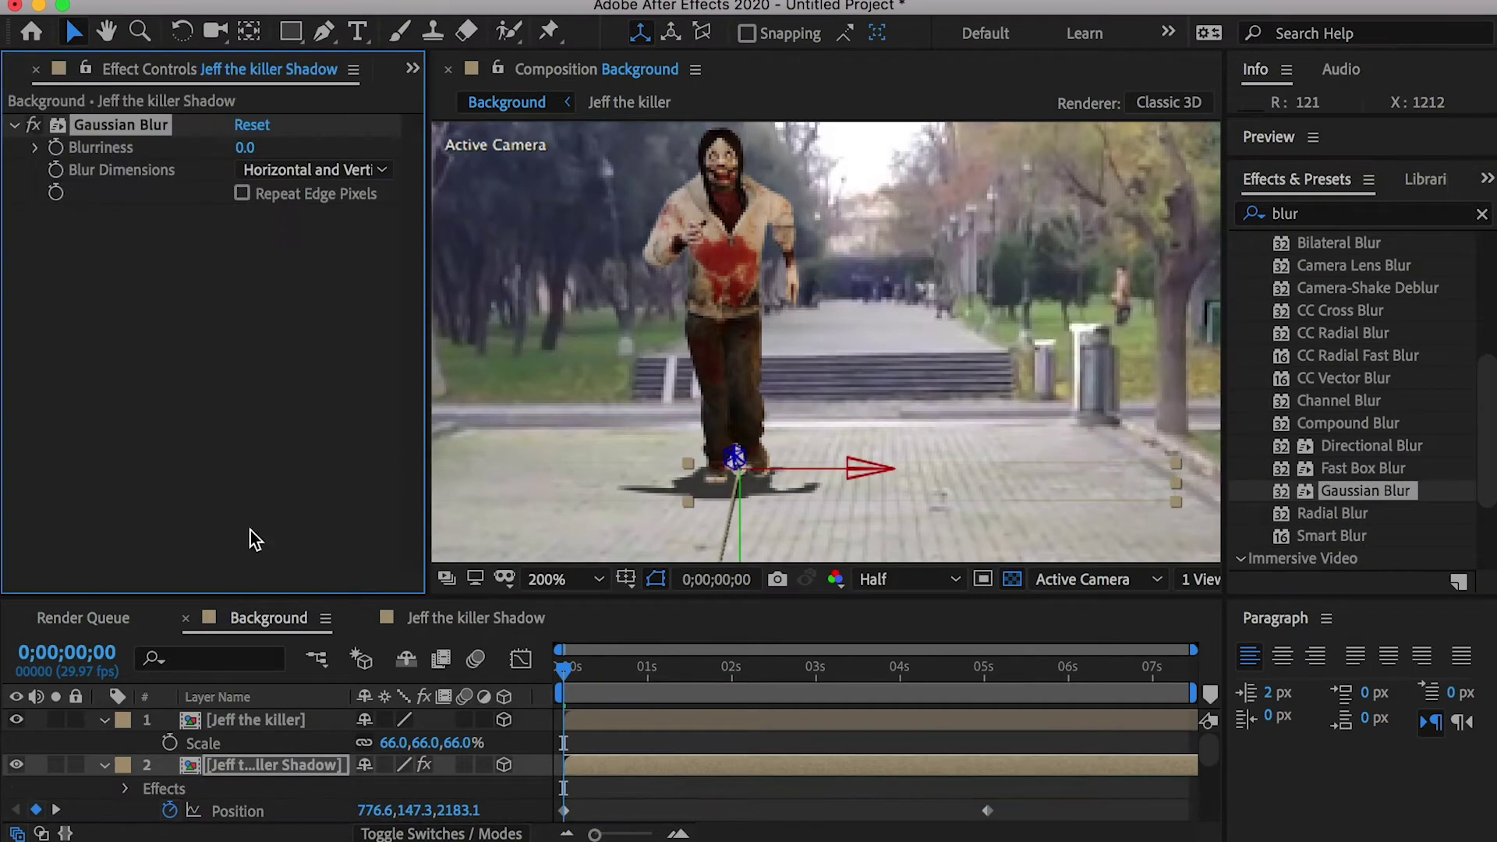
mouse_move(245, 147)
left_mouse_down()
mouse_move(418, 149)
mouse_move(301, 173)
mouse_move(382, 156)
mouse_move(251, 158)
left_mouse_up()
Step: Set the opacity of the Jeff the killer Shadow layer to 50%
left_click(250, 768)
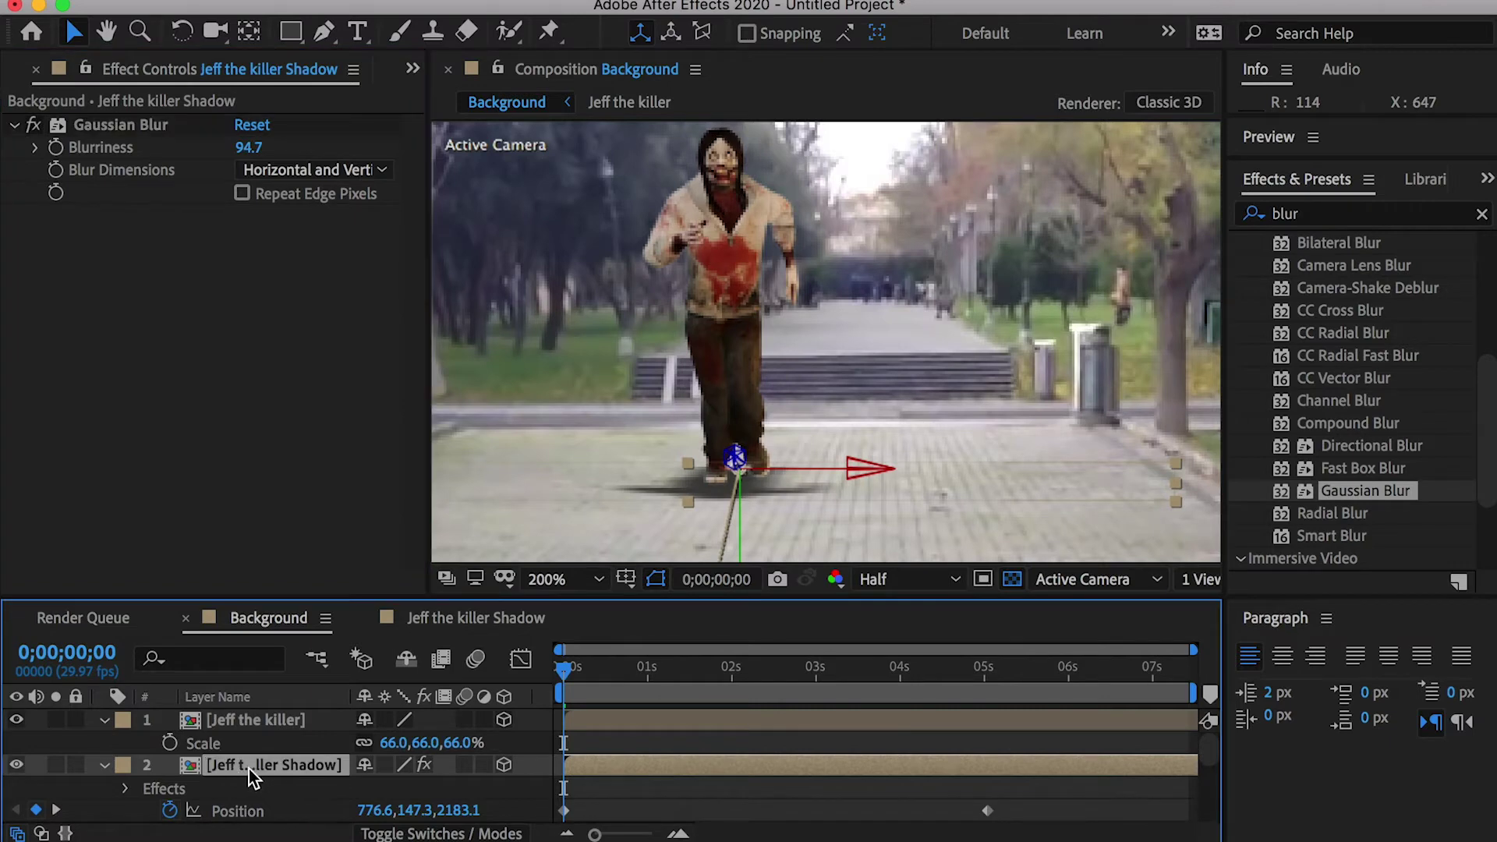
key("t")
left_click(371, 788)
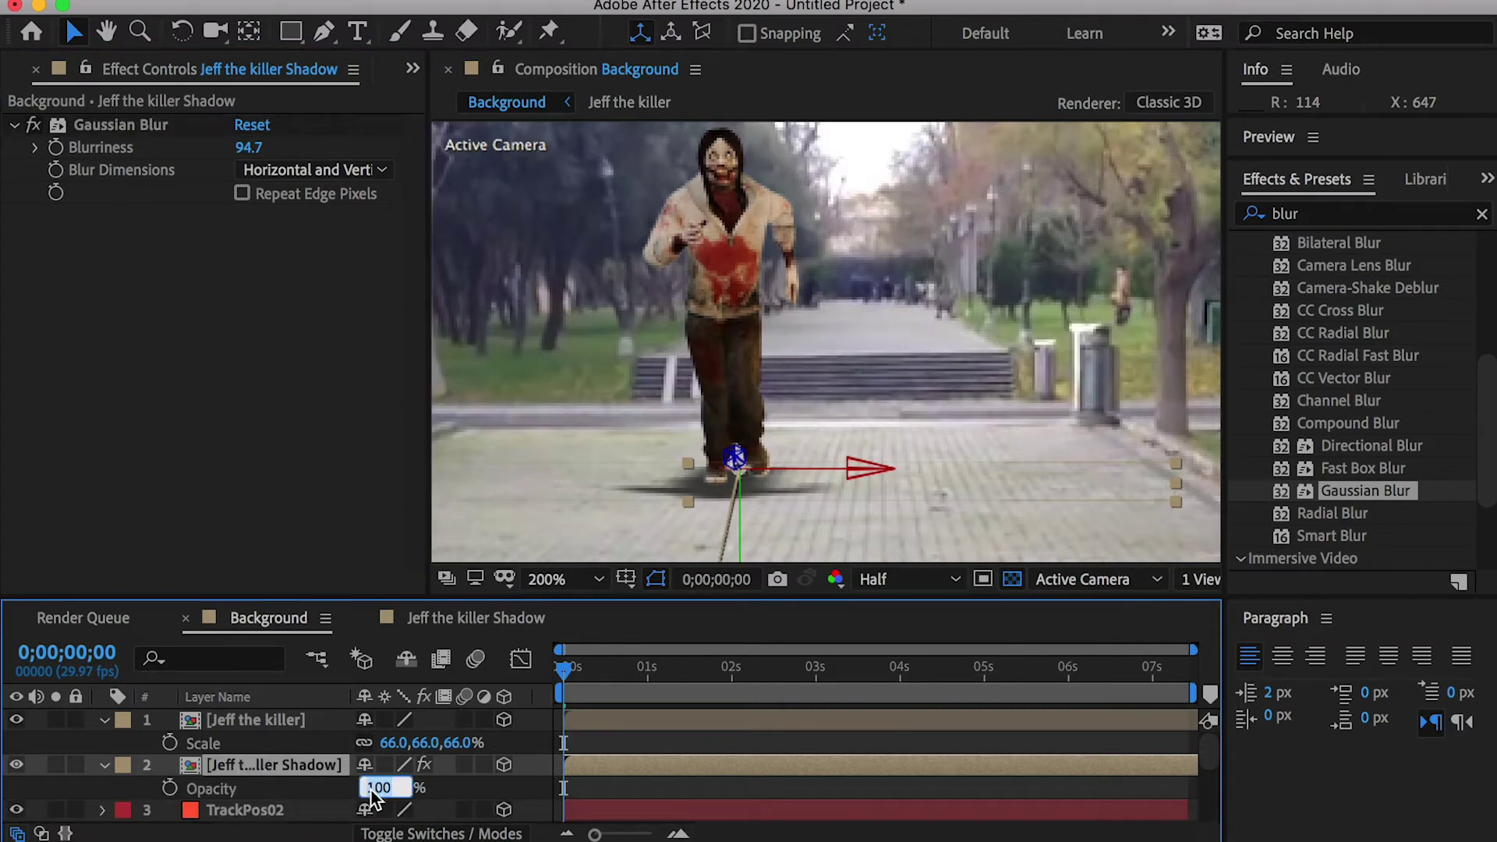
type("50")
key("Return")
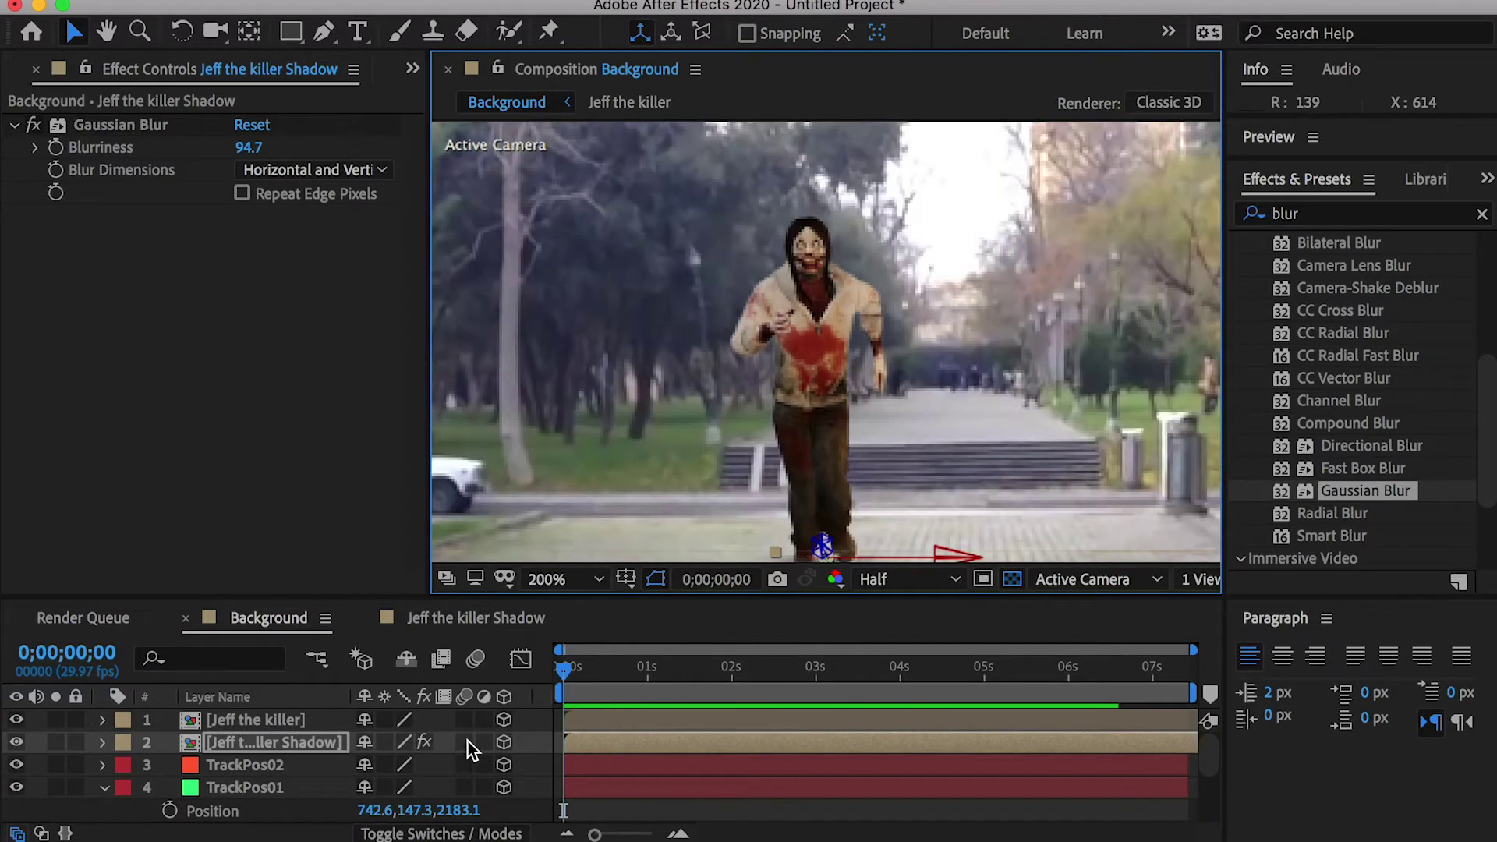
Step: Enable motion blur on the Jeff the killer and shadow layers and in the composition, and preview the run
left_click(466, 743)
left_click(465, 720)
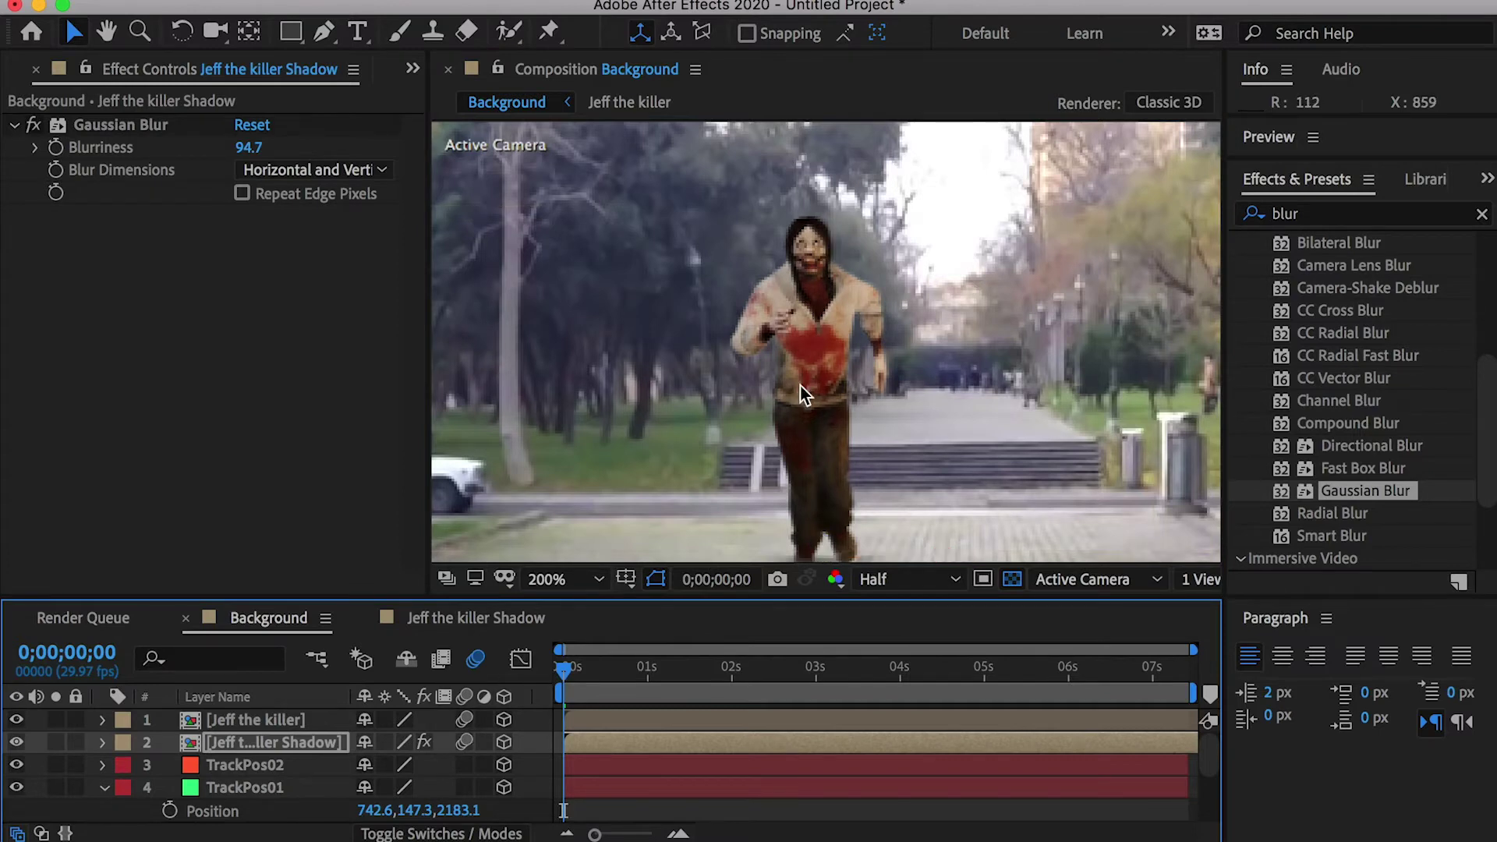
key("space")
key("space")
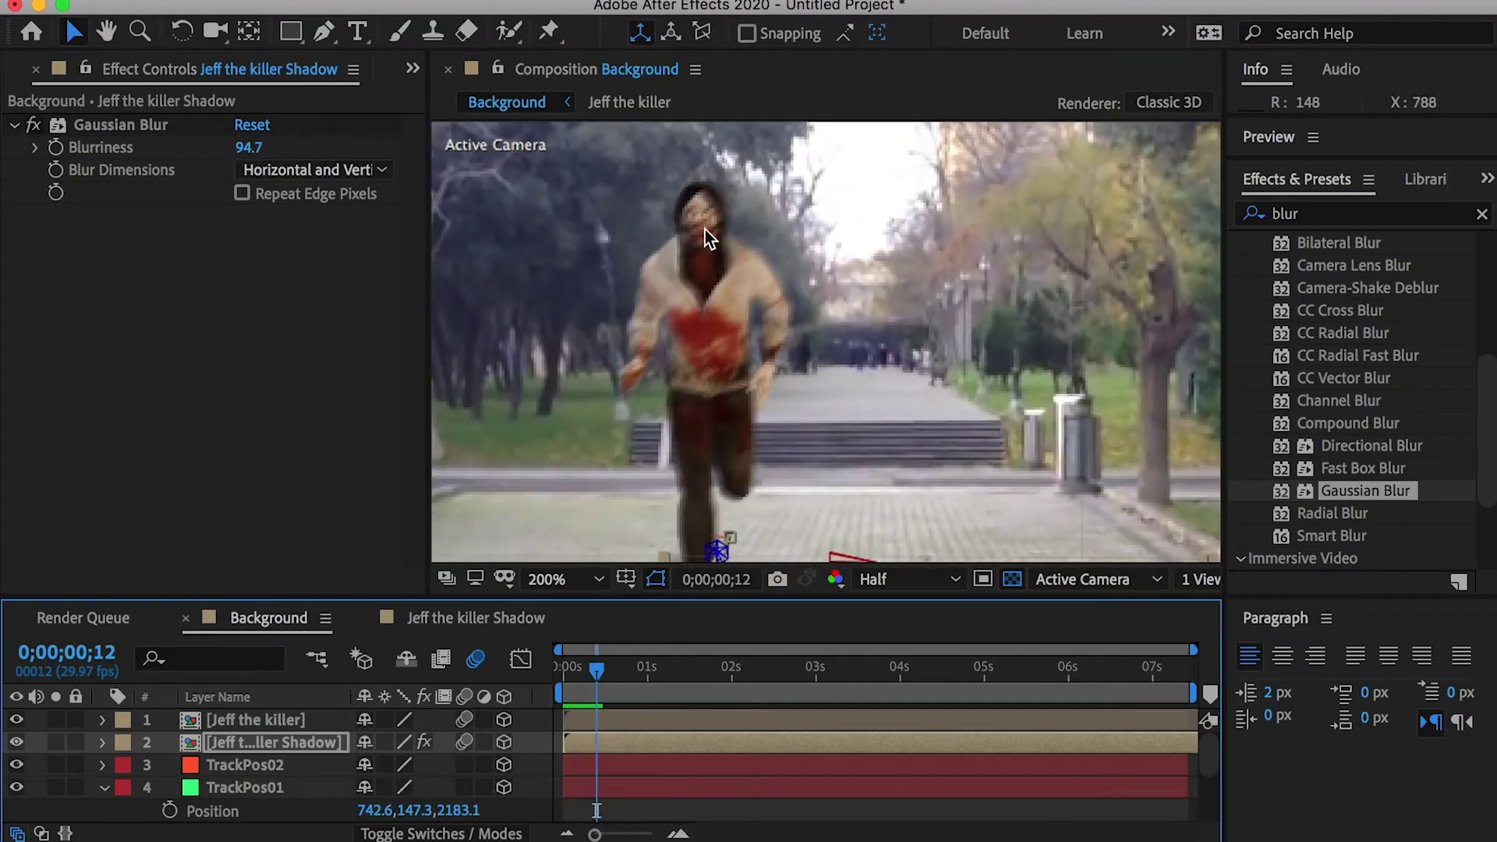
key("space")
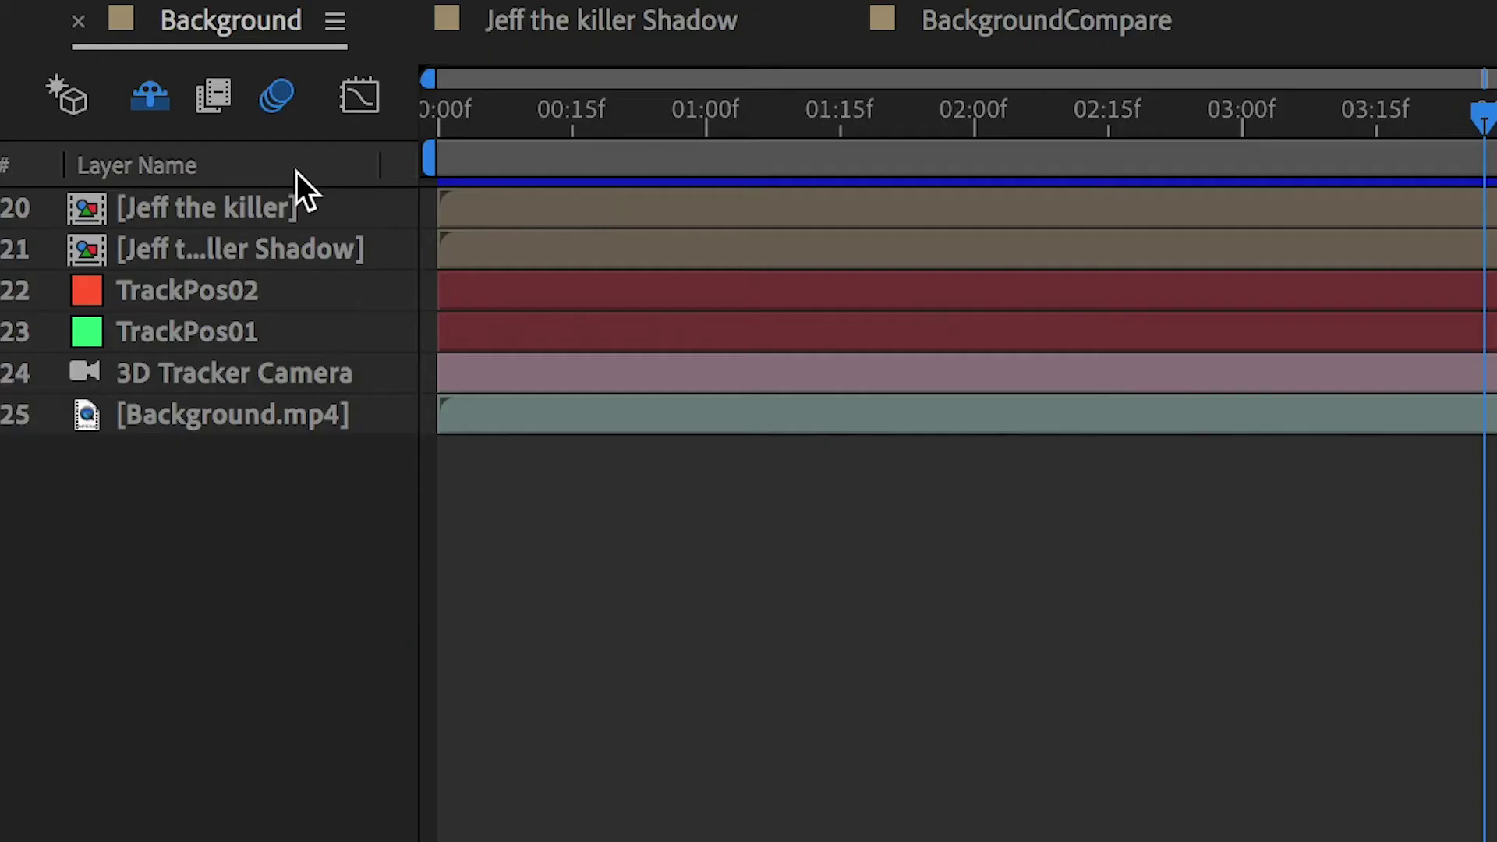
Step: Show the Switches column in the timeline and scrub through the run to check the motion blur
right_click(169, 155)
mouse_move(269, 312)
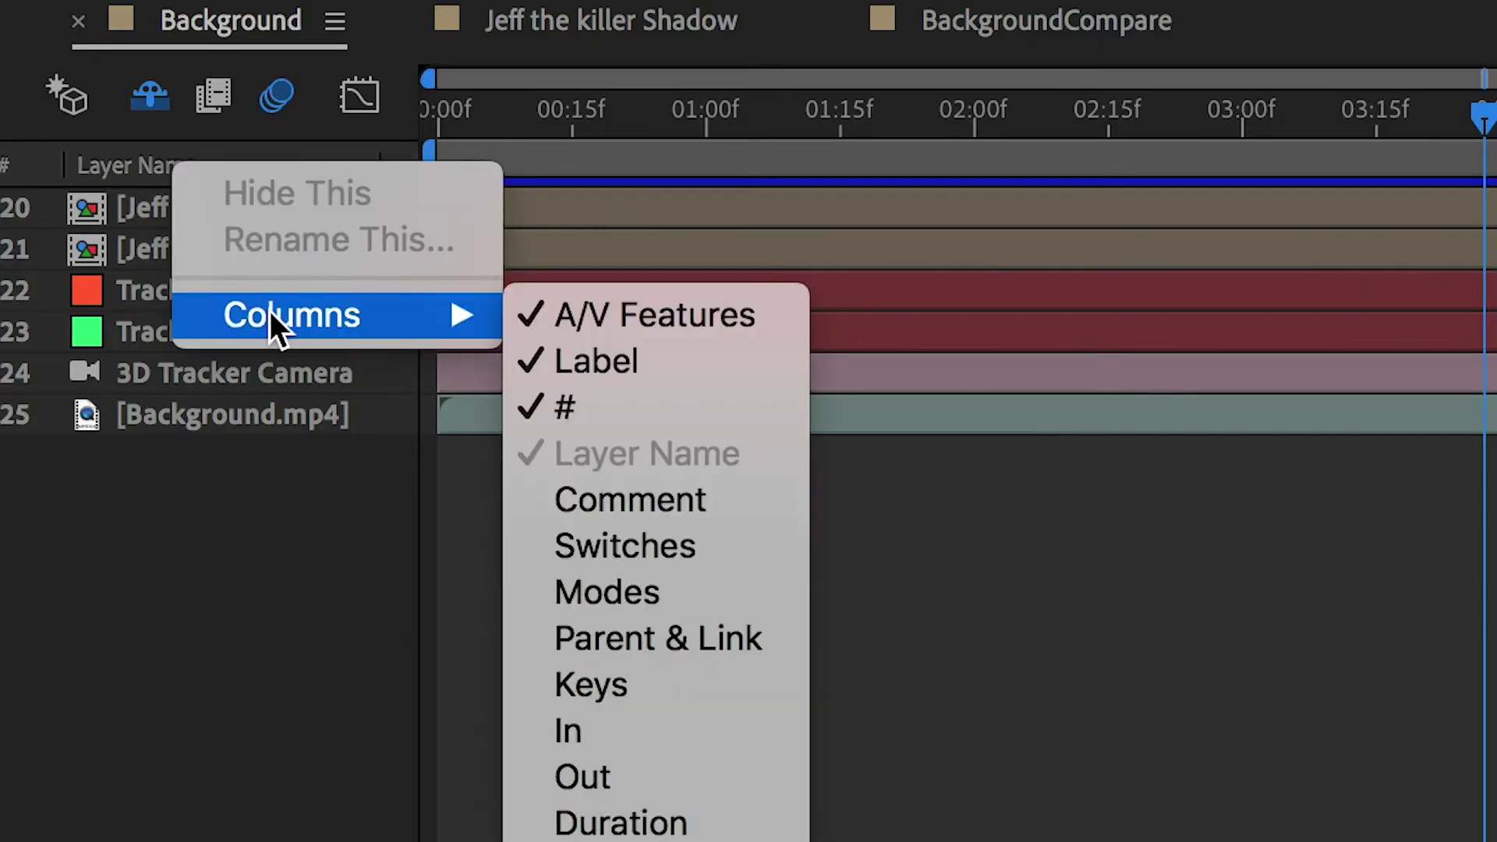
left_click(613, 539)
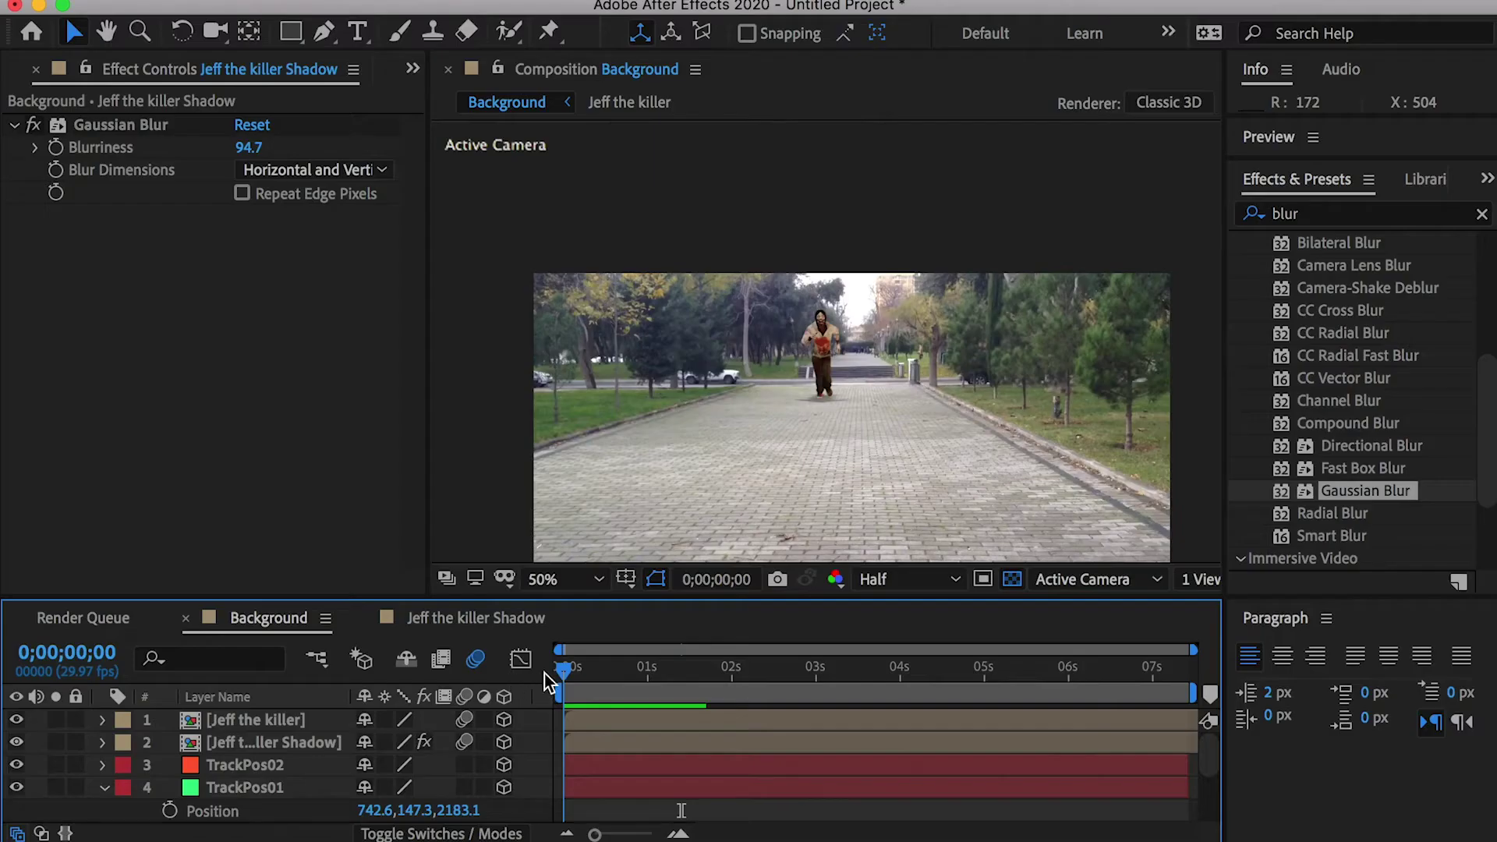
left_click_drag(563, 670, 729, 672)
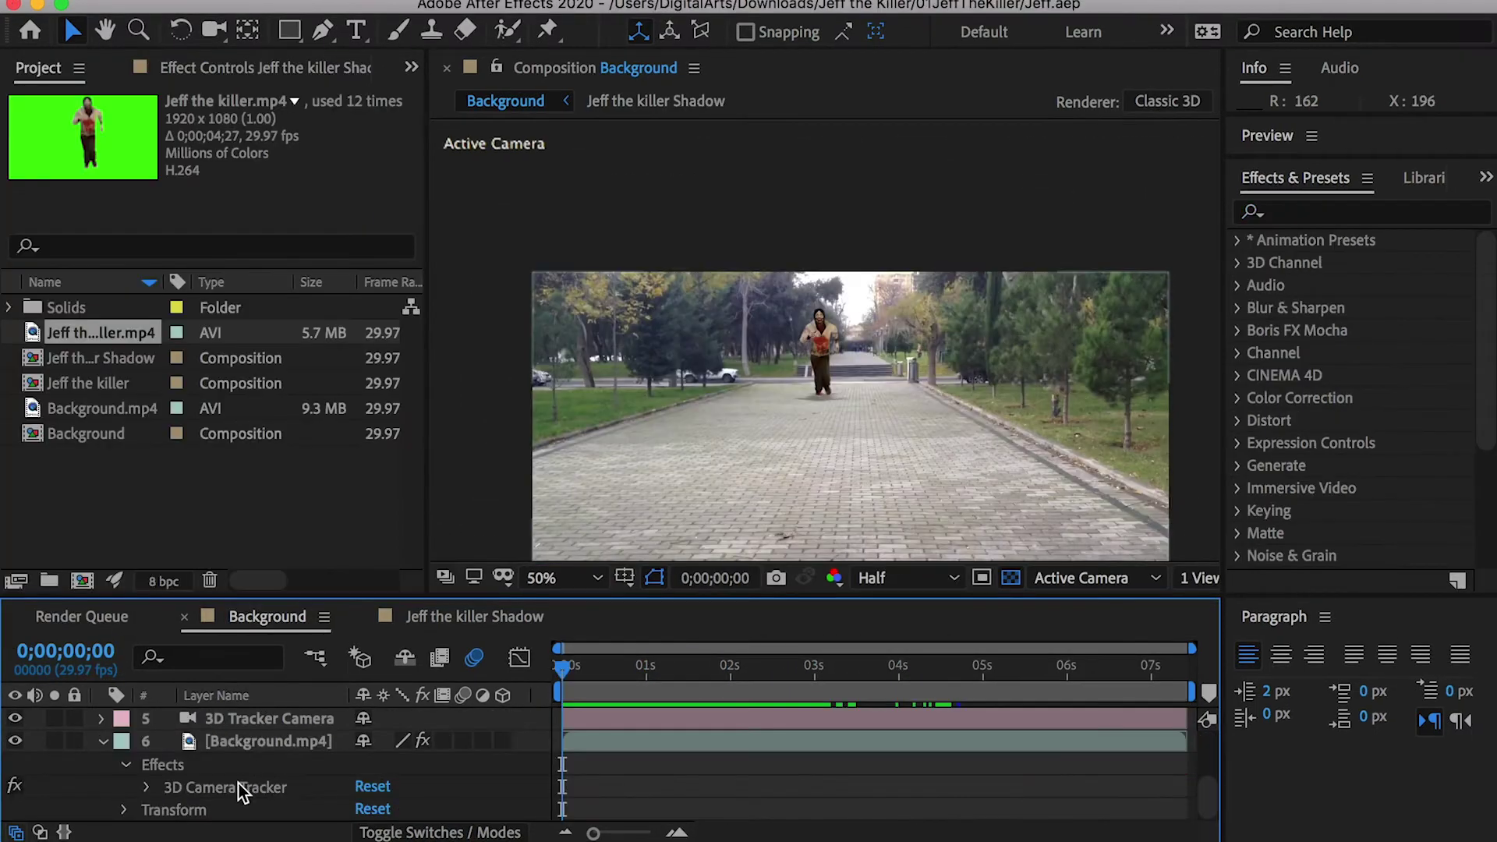
Step: Create a solid from the 3D Camera Tracker target on the right side of the path and scale it to 24%
left_click(222, 788)
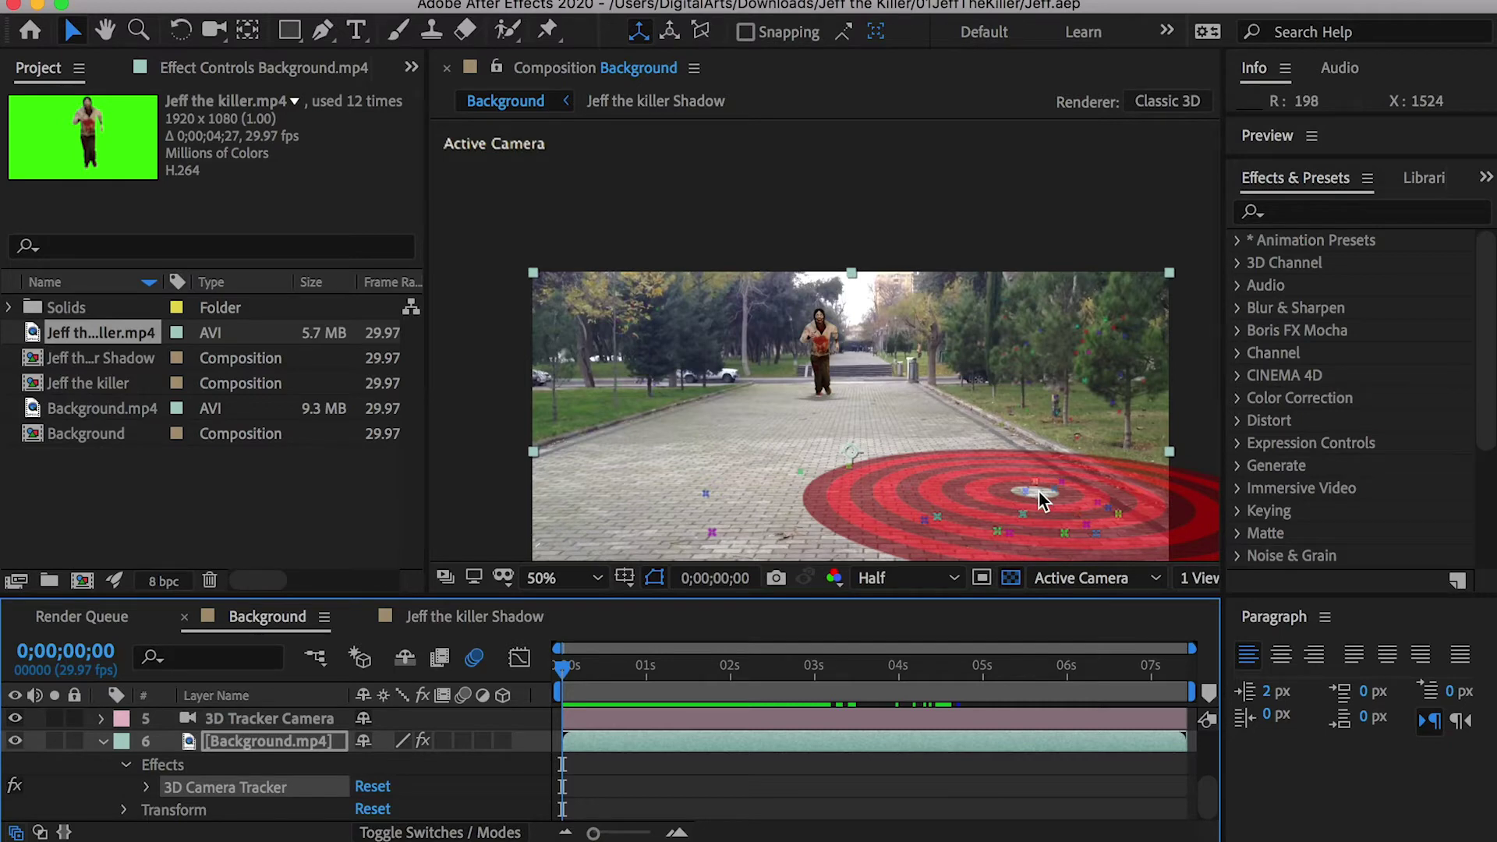
right_click(1042, 501)
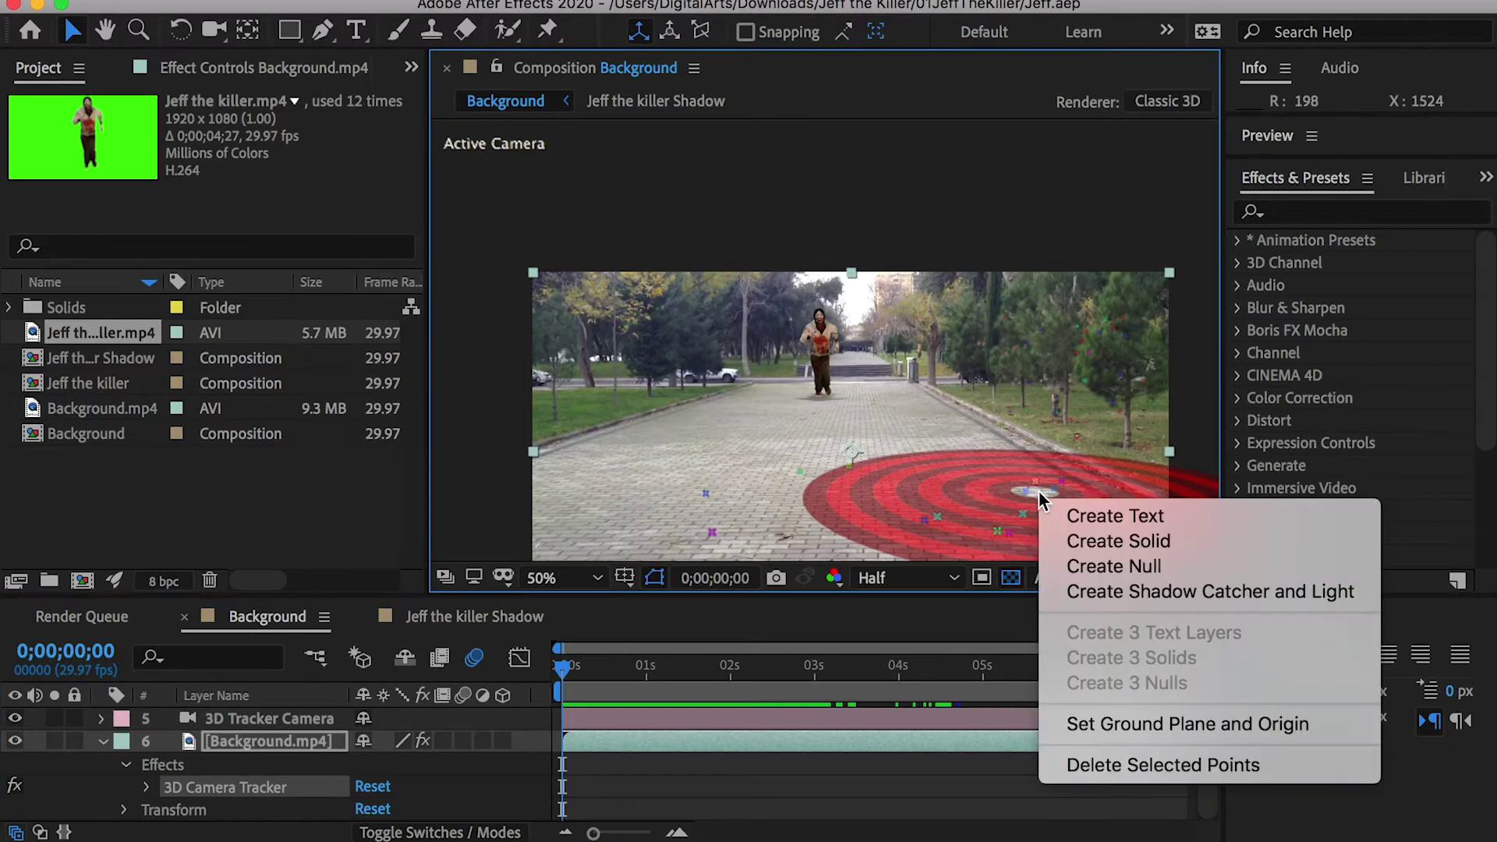
left_click(1152, 541)
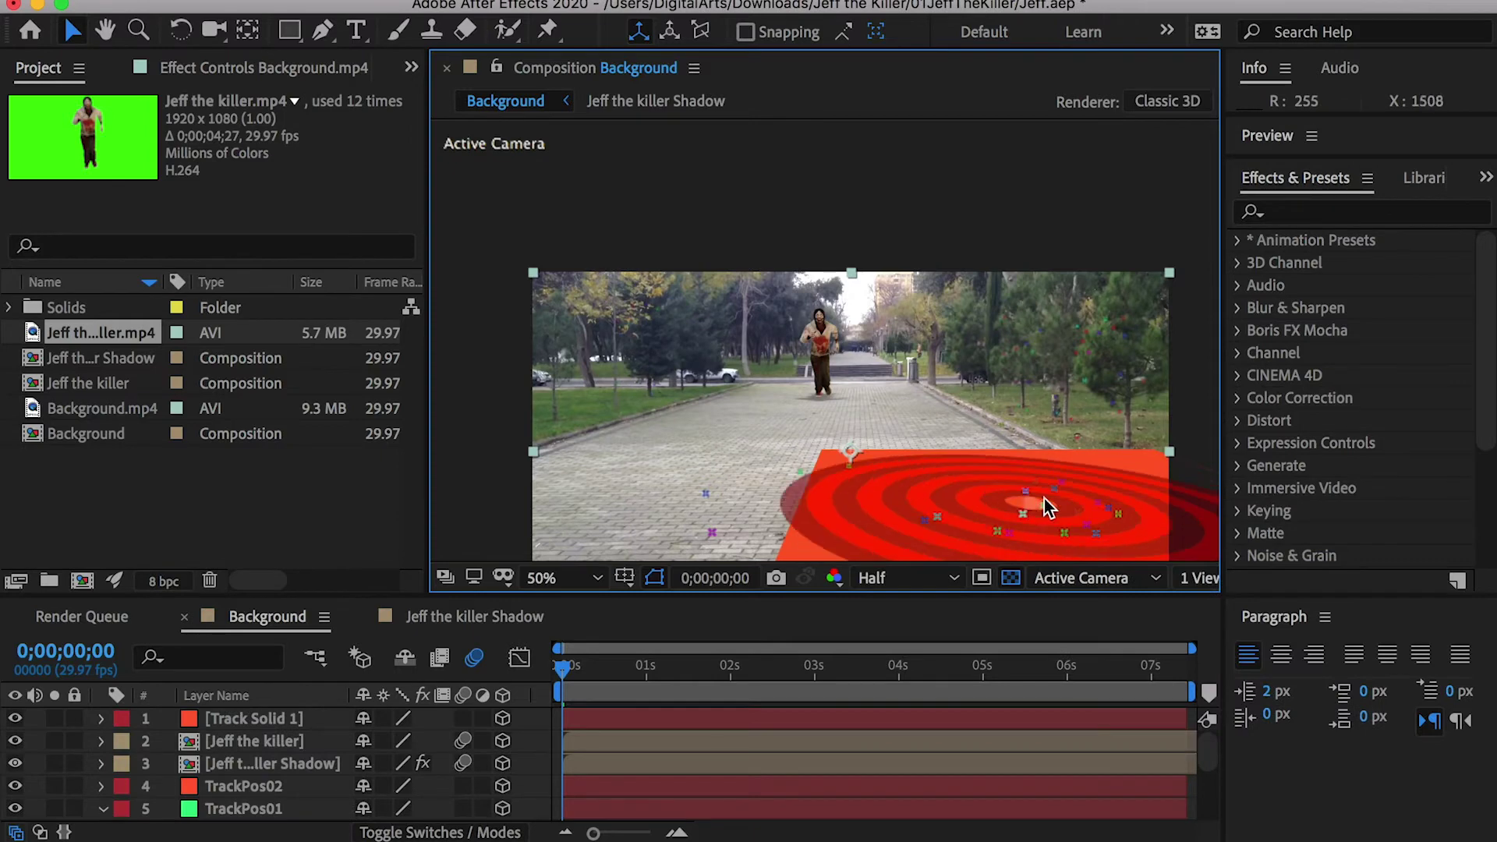
left_click(269, 718)
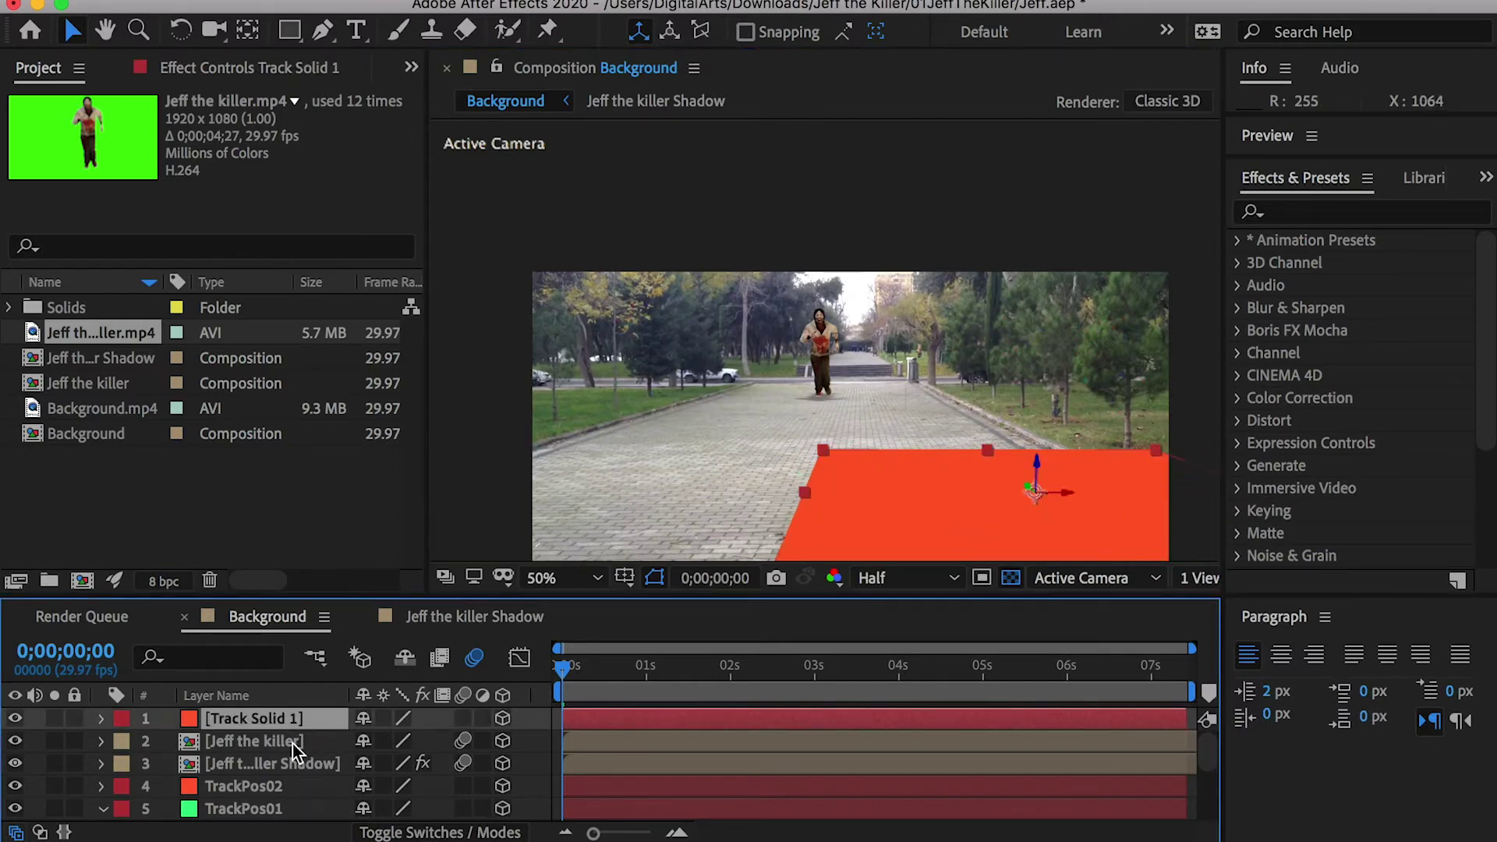
key("s")
left_click_drag(437, 741, 335, 733)
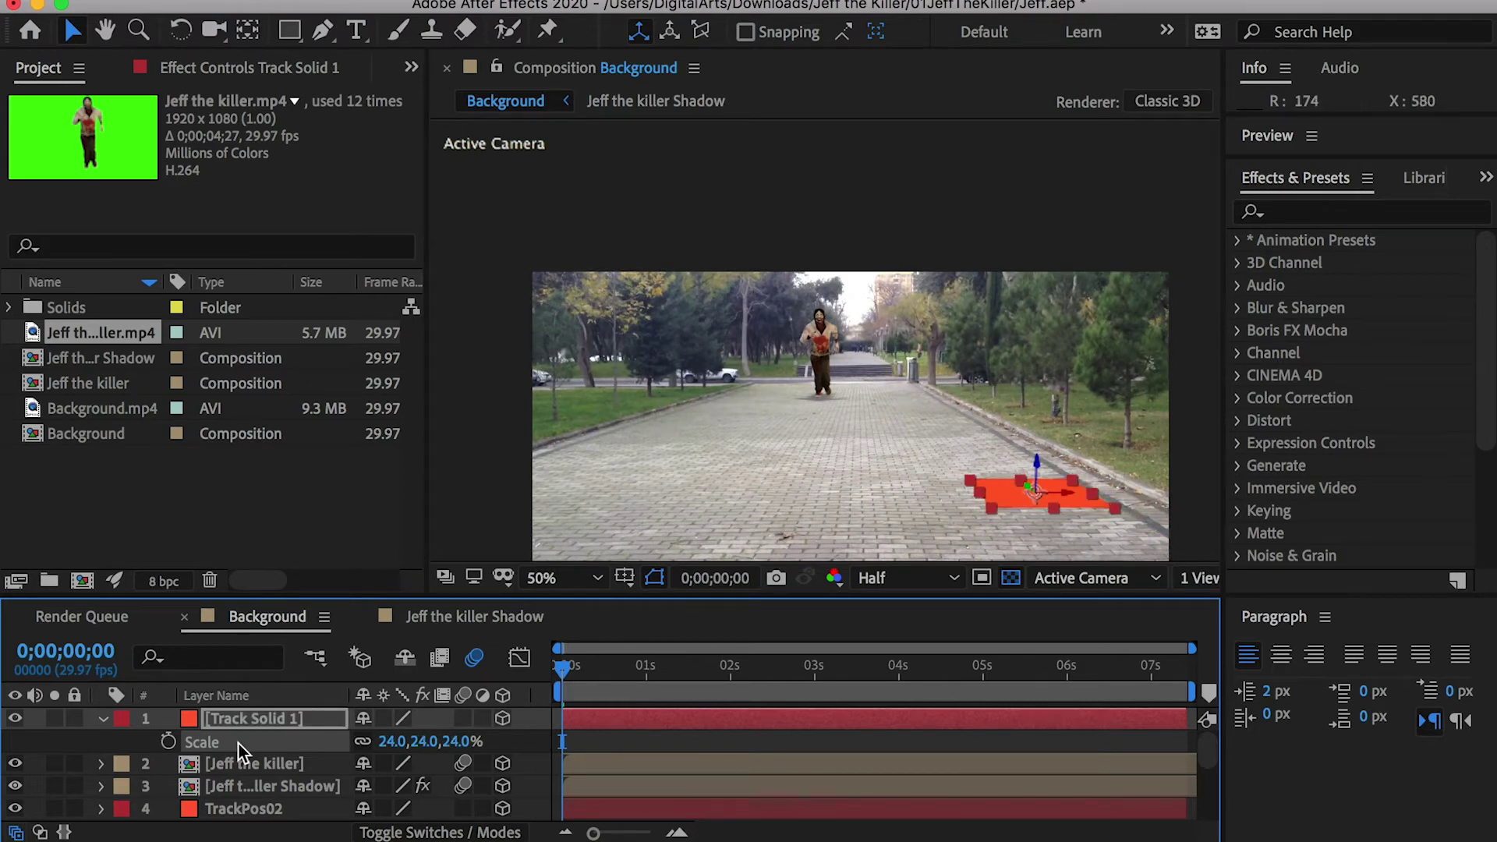
Step: Create two more tracked solids on the left side of the path, scaling the near one to 28% and the far one to 46%
scroll(239, 764, "down", 5)
left_click(220, 787)
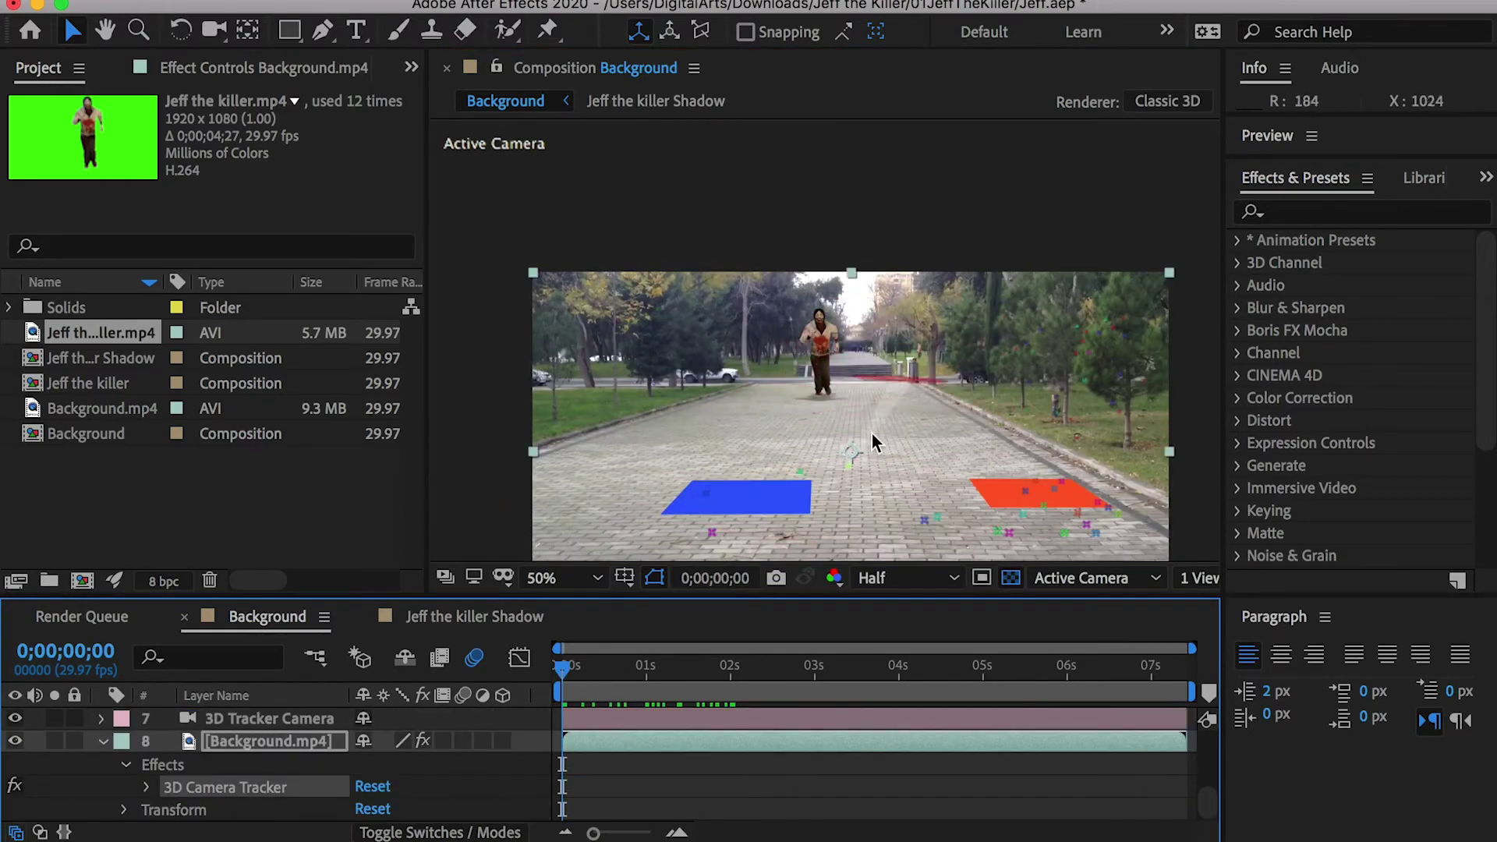
right_click(745, 538)
left_click(803, 581)
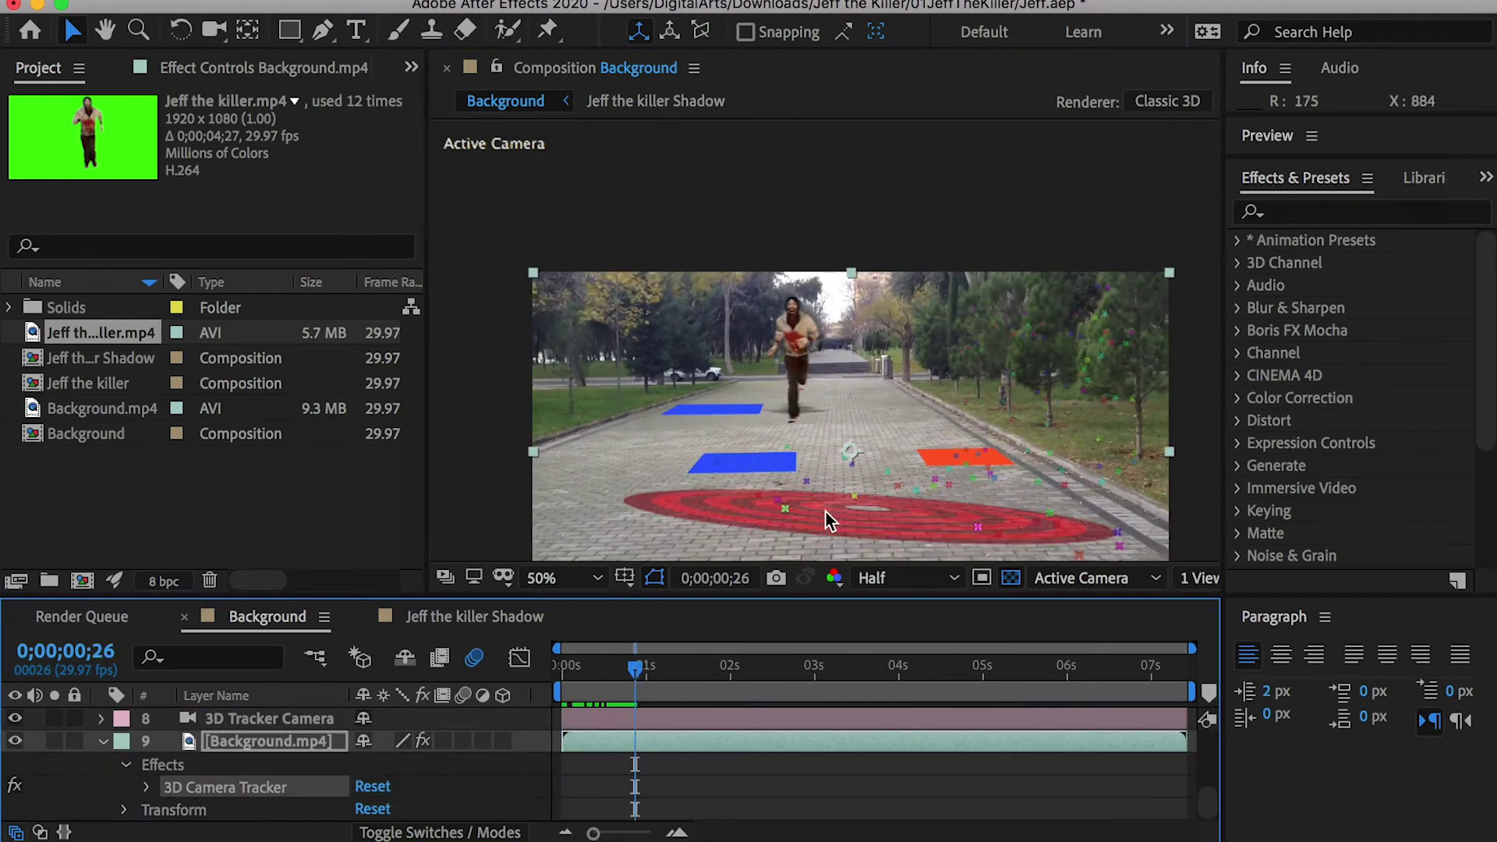
Step: Create a tracked solid in the middle of the path at 26% scale and another on the right at 21% scale
right_click(826, 511)
left_click(882, 563)
scroll(257, 768, "down", 5)
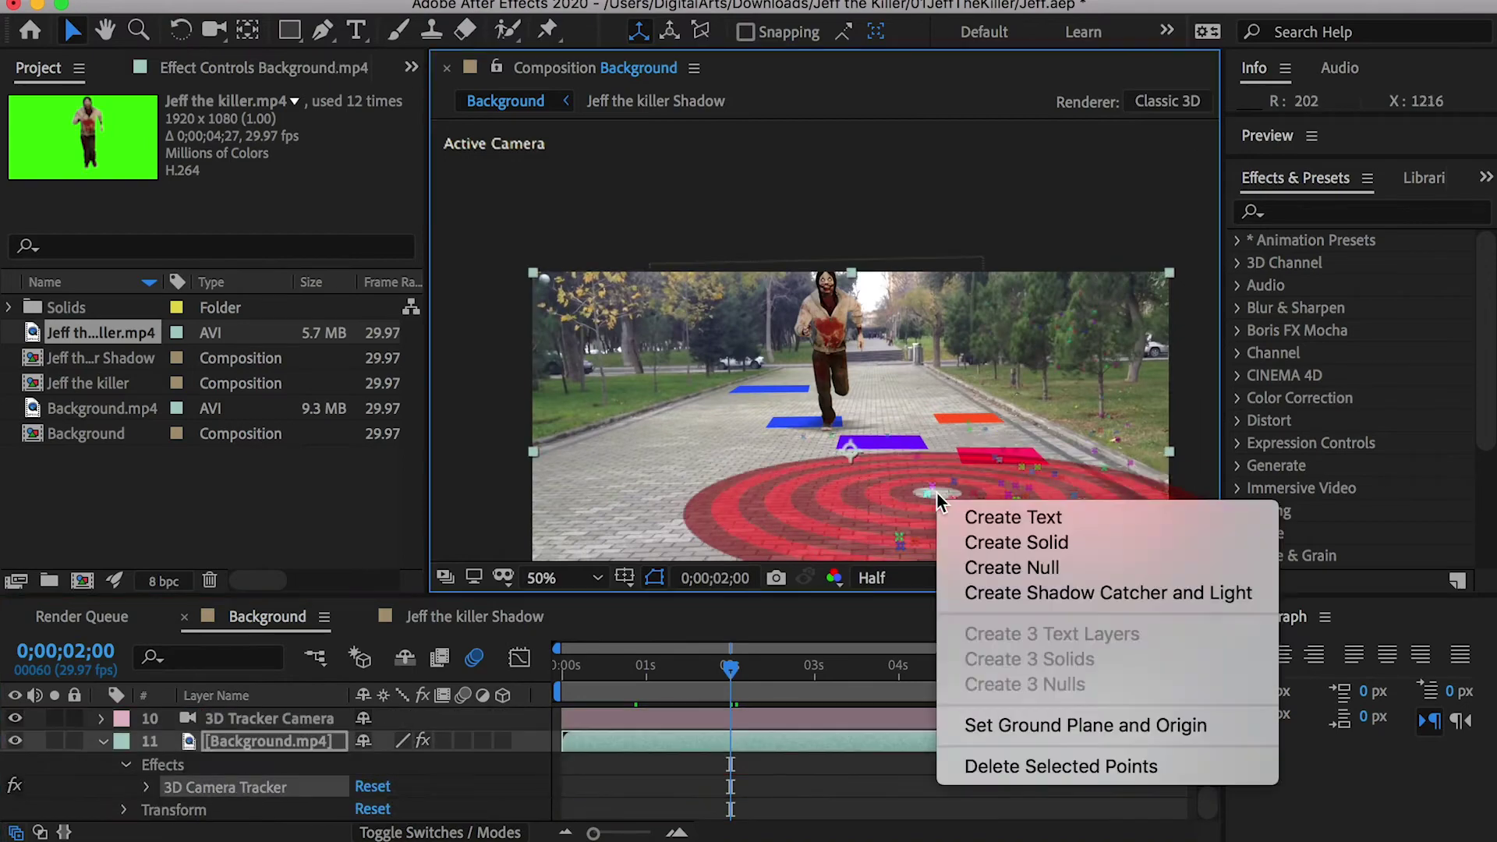
Step: Create tracked ground solids at 0;00;02;00, 0;00;02;20 and 0;00;03;17, scaled to 29%, 28% and 29% respectively
left_click(1019, 544)
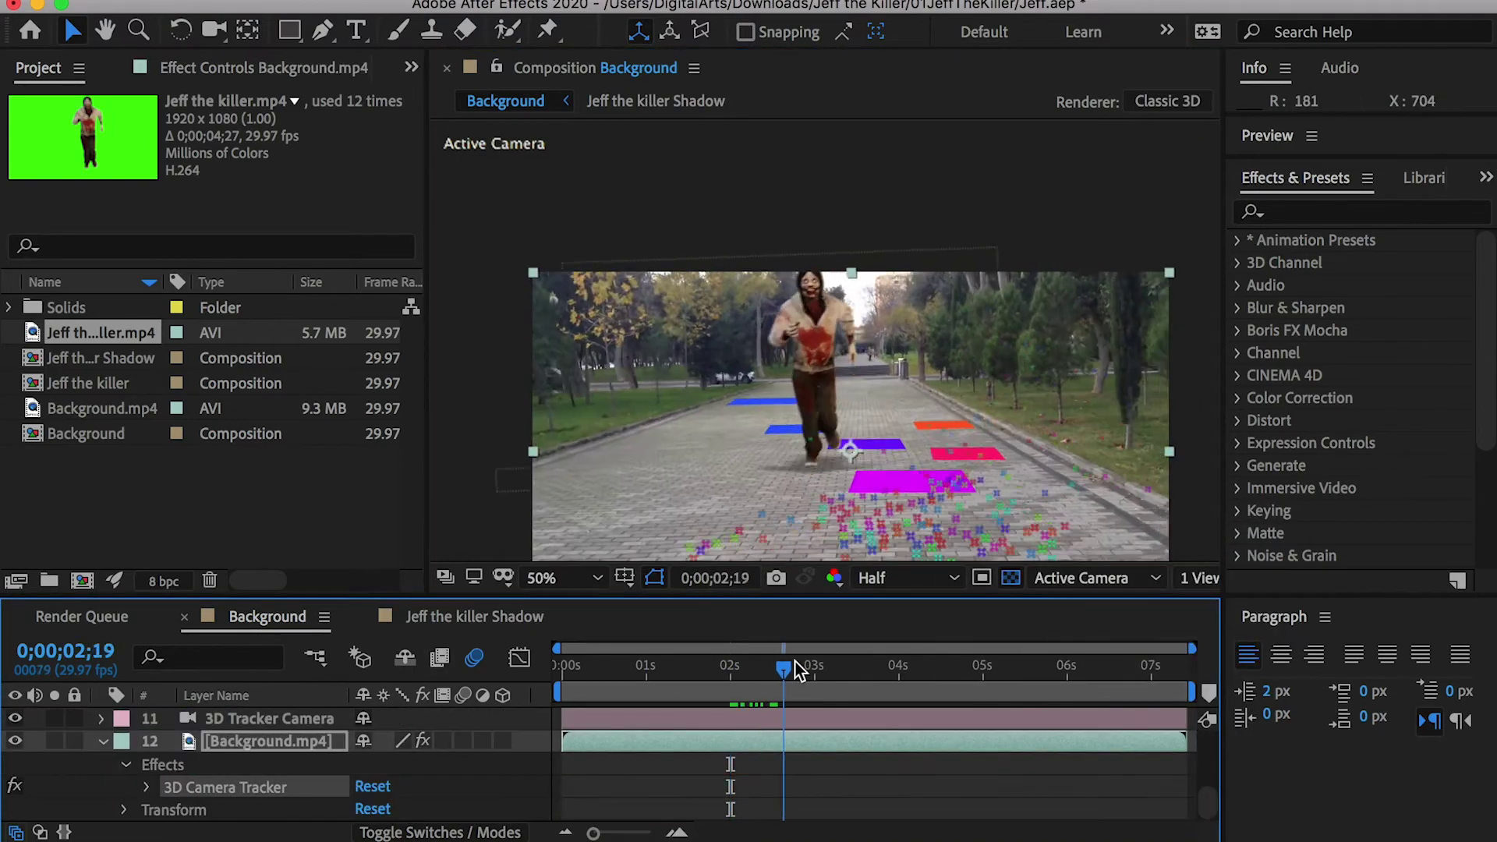
right_click(779, 543)
left_click(857, 578)
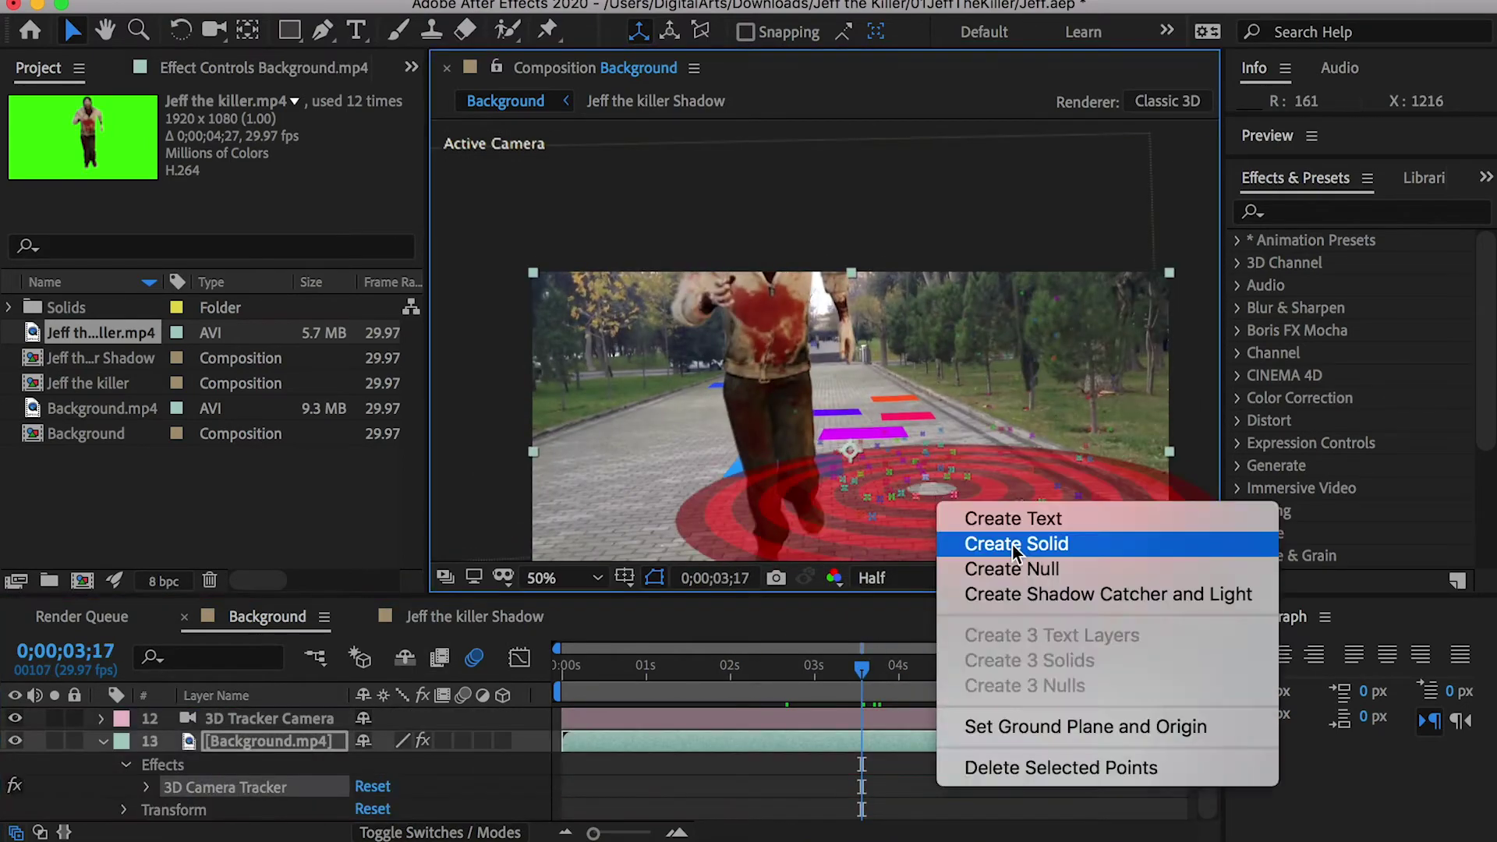
left_click(1016, 544)
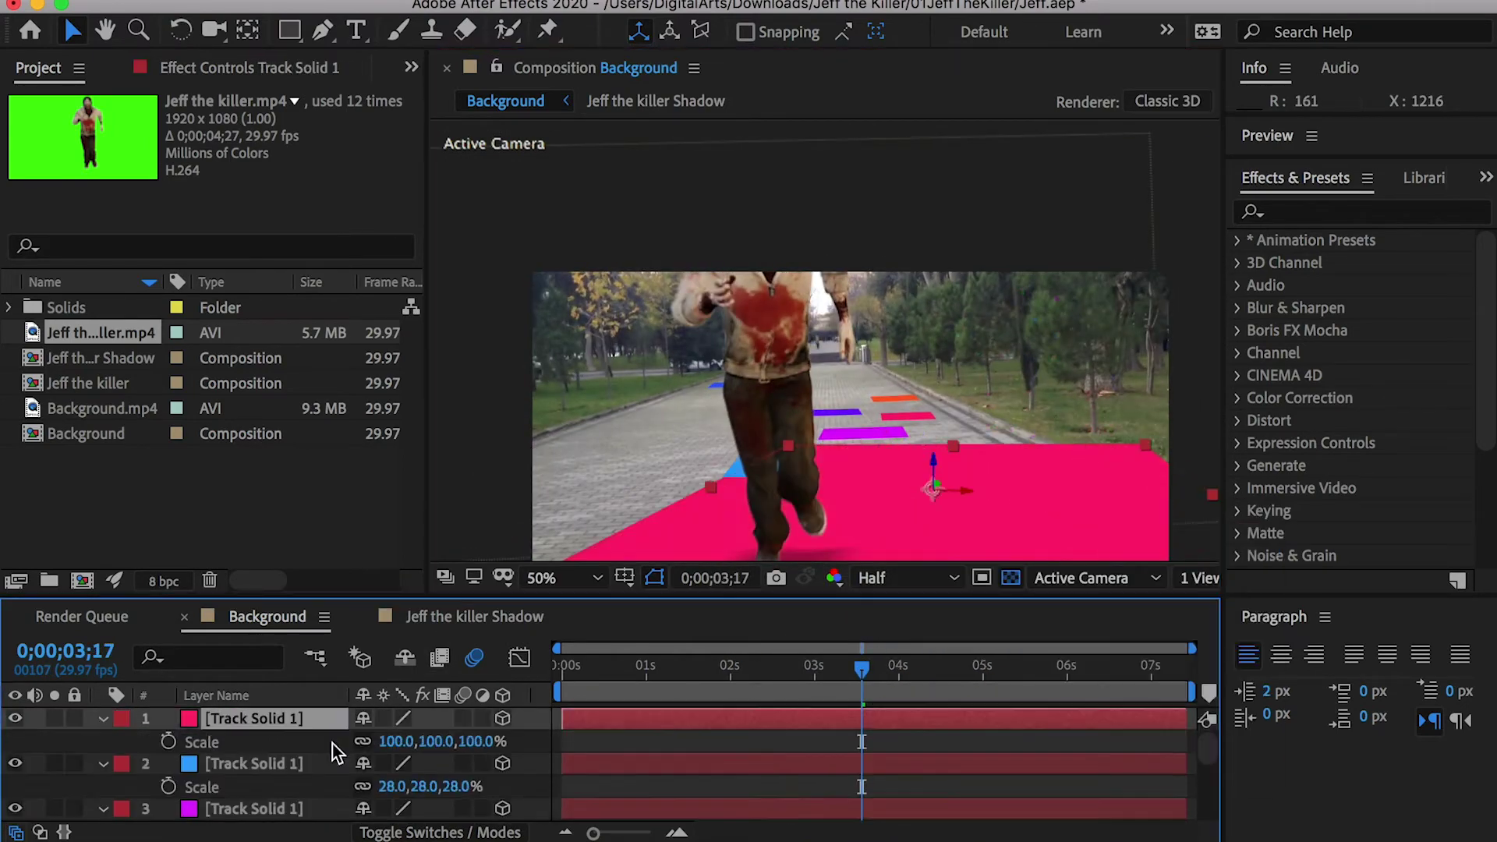
left_click_drag(389, 740, 350, 741)
Step: Rename the eight track solids in order of creation as TrackPlane1 through TrackPlane8
key("Return")
type("TrackPlane1")
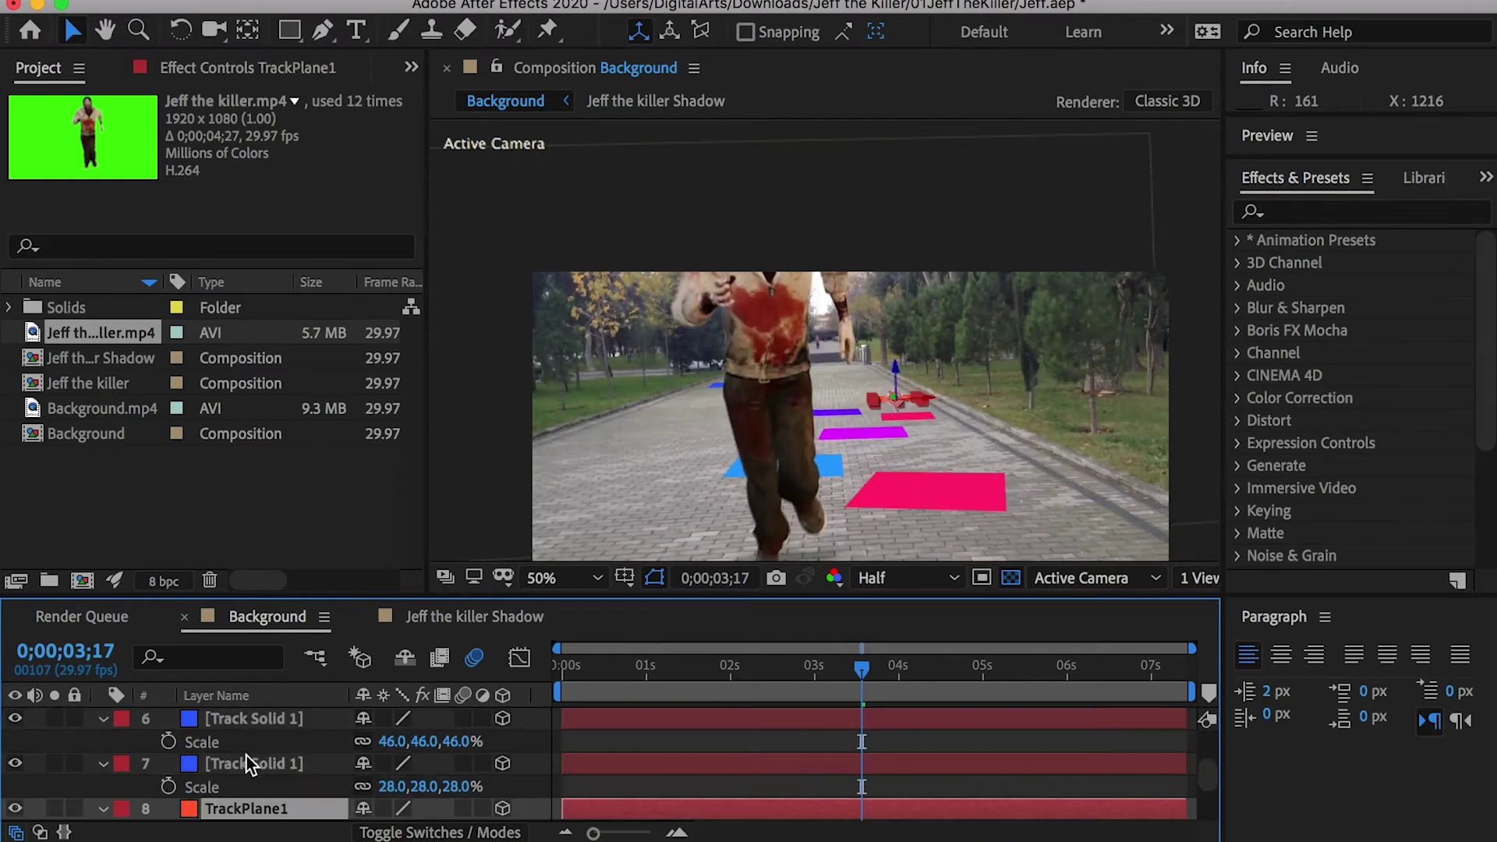
type("TrackPlane5")
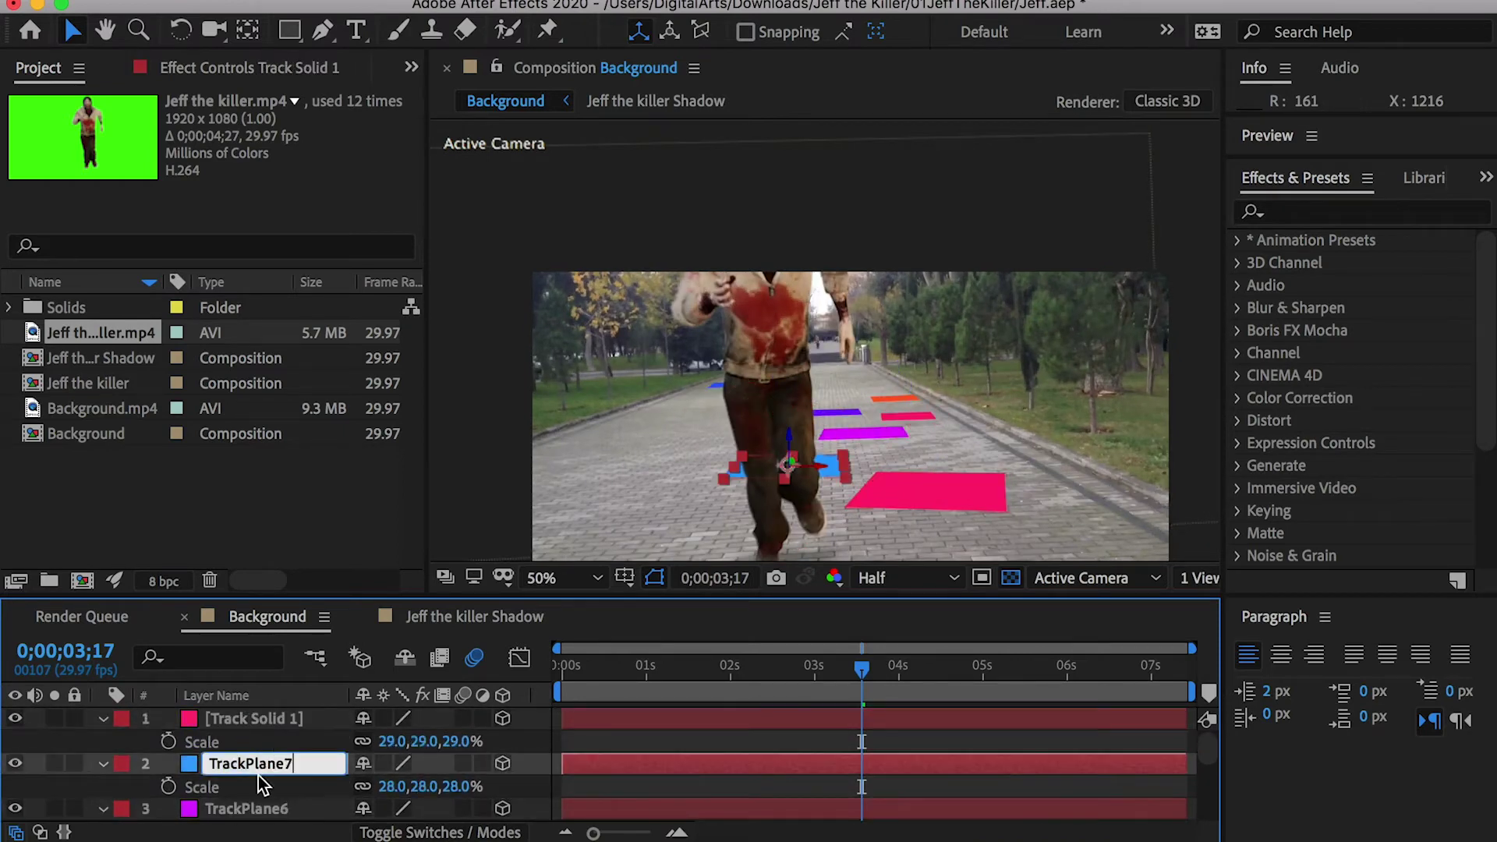
key("Return")
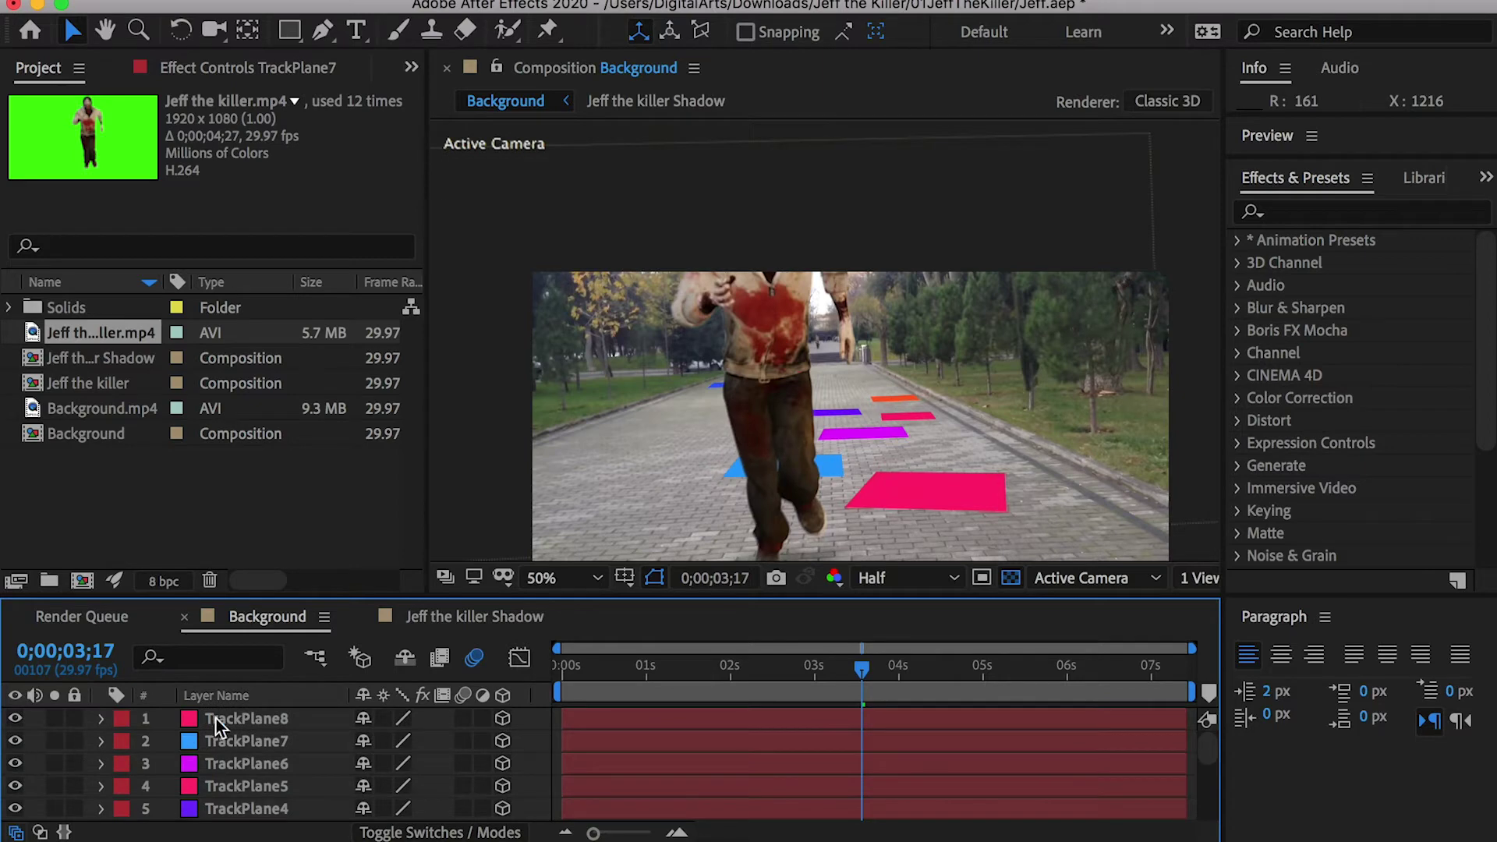
Step: Import the blood splatter PNG images and place Blood Splatter01.png directly above TrackPlane1 with the playhead at the start
left_click(255, 754)
scroll(265, 783, "down", 5)
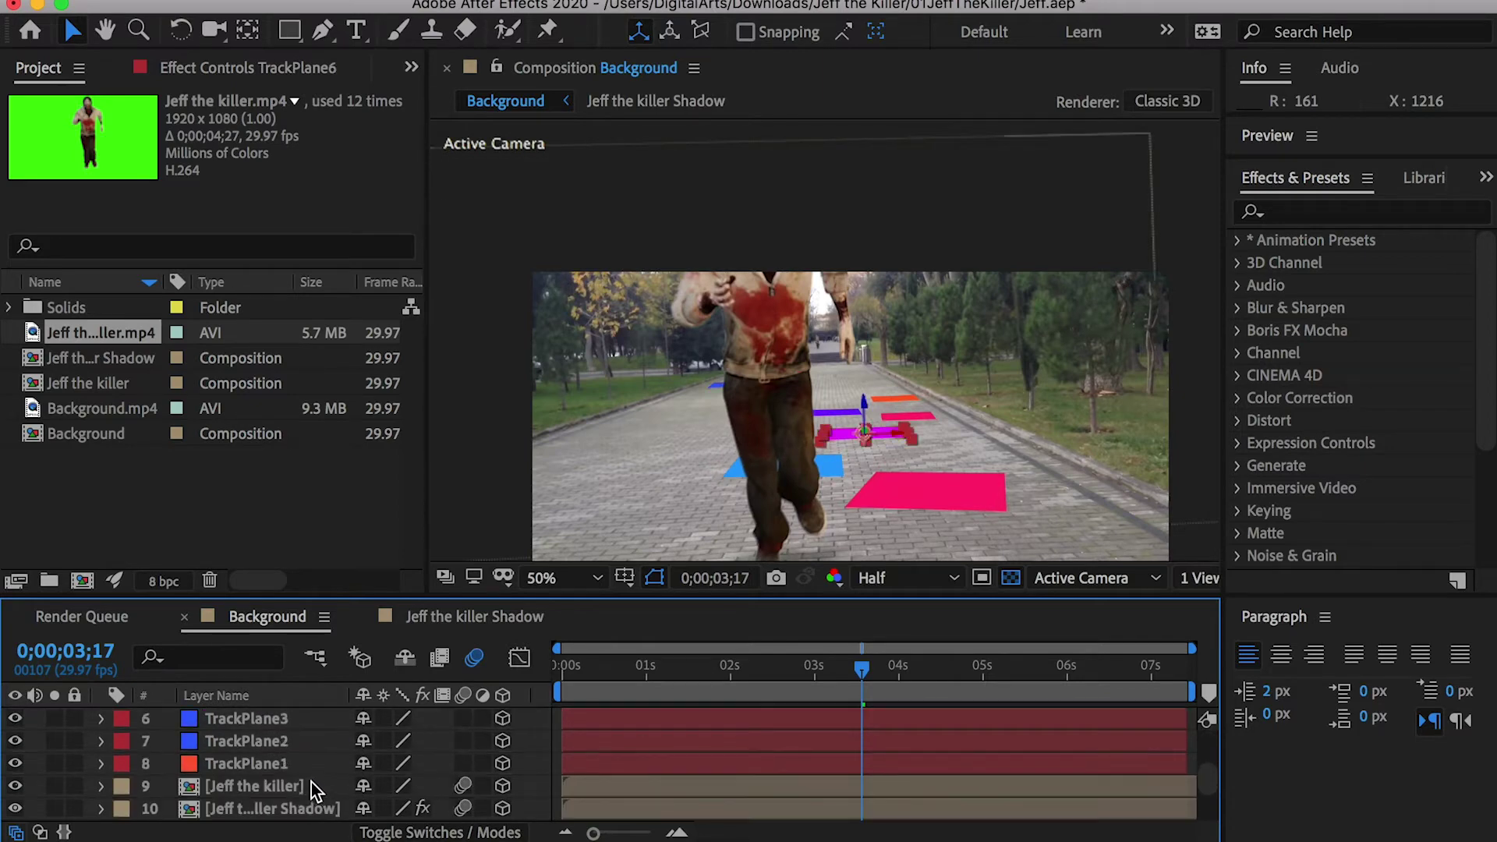
left_click(274, 767)
left_click_drag(862, 669, 394, 672)
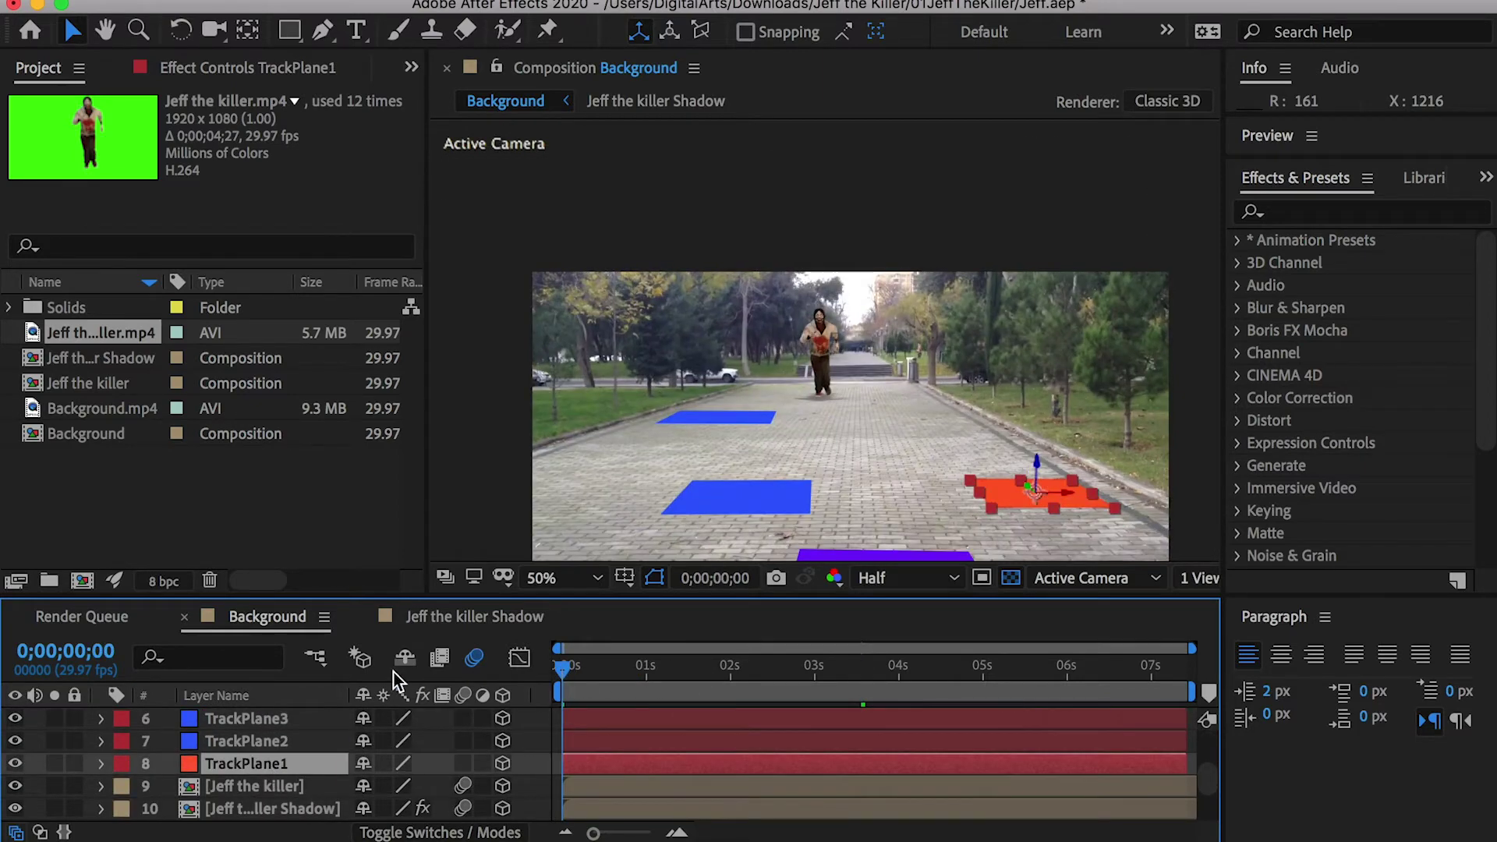
key("super+Tab")
left_click(959, 518)
left_click(998, 327, "shift")
left_click_drag(998, 327, 255, 752)
scroll(116, 407, "down", 5)
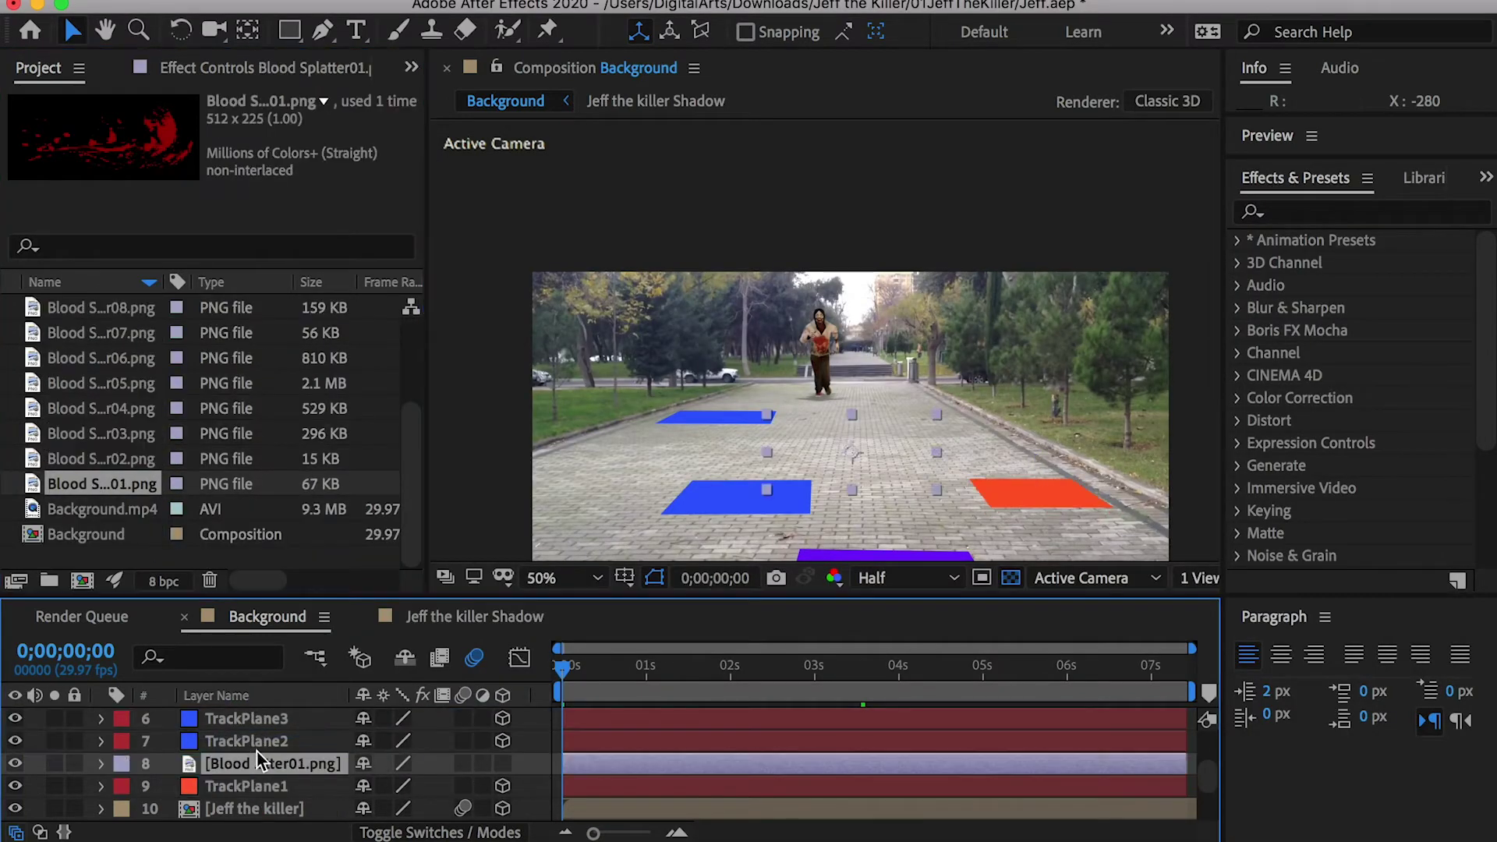
Step: Make the Blood Splatter01.png layer 3D and copy TrackPlane1's position onto it
key("period")
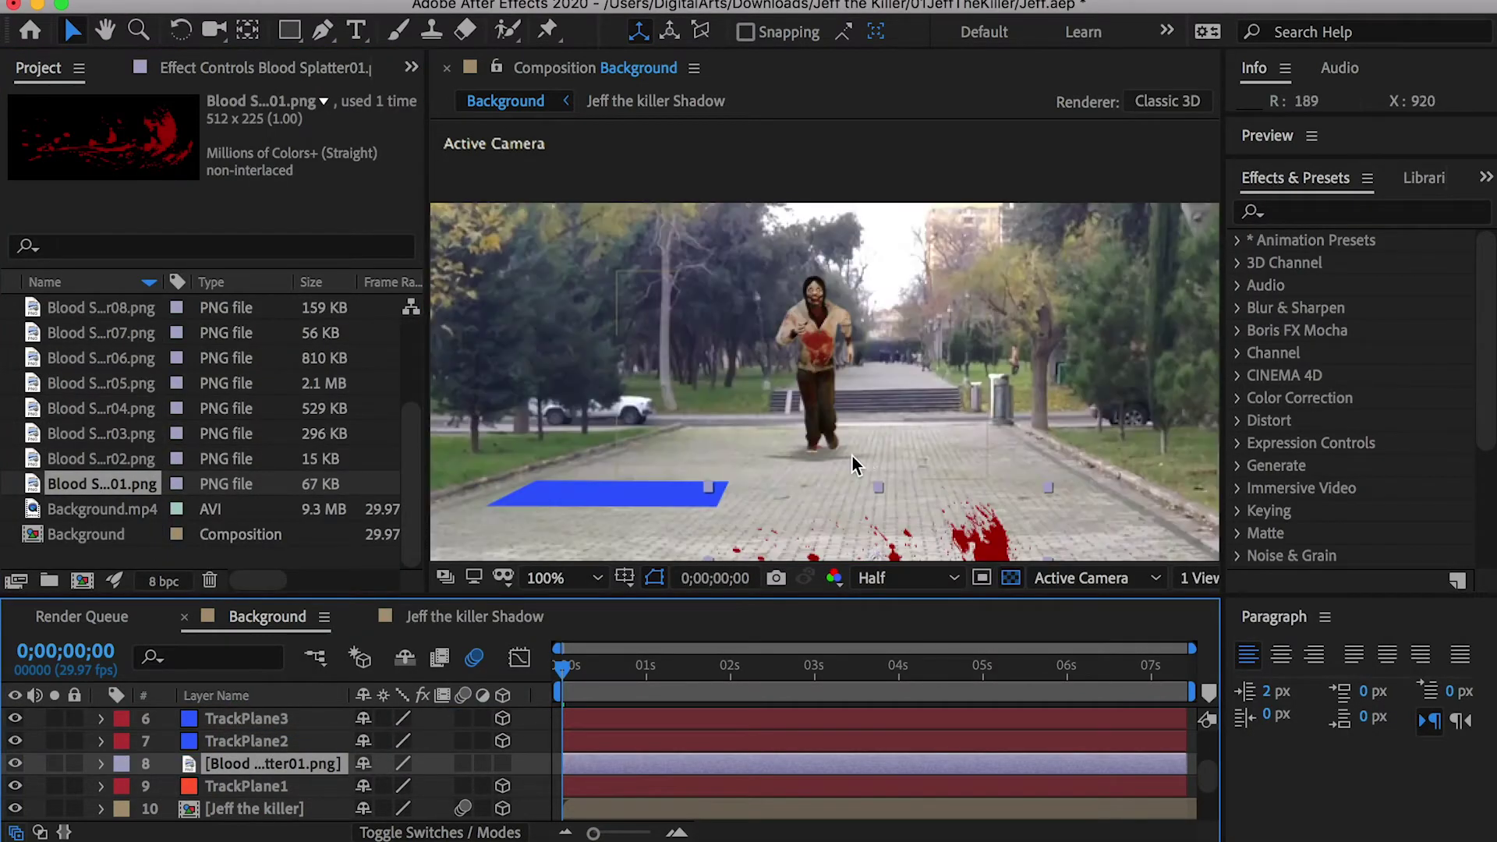
scroll(906, 458, "down", 5)
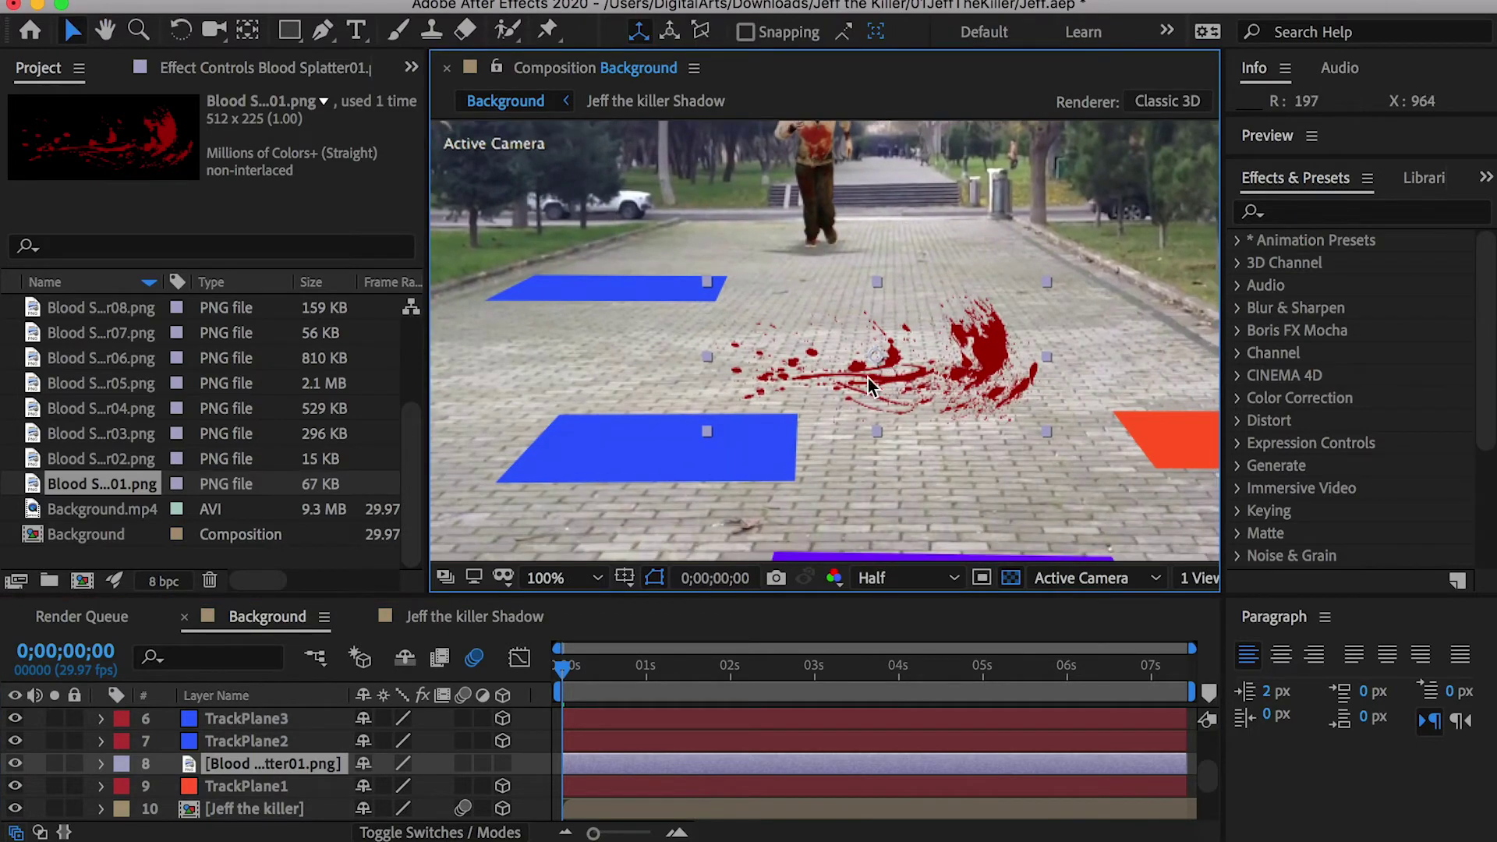
left_click(503, 763)
left_click(253, 785)
key("p")
scroll(250, 786, "down", 3)
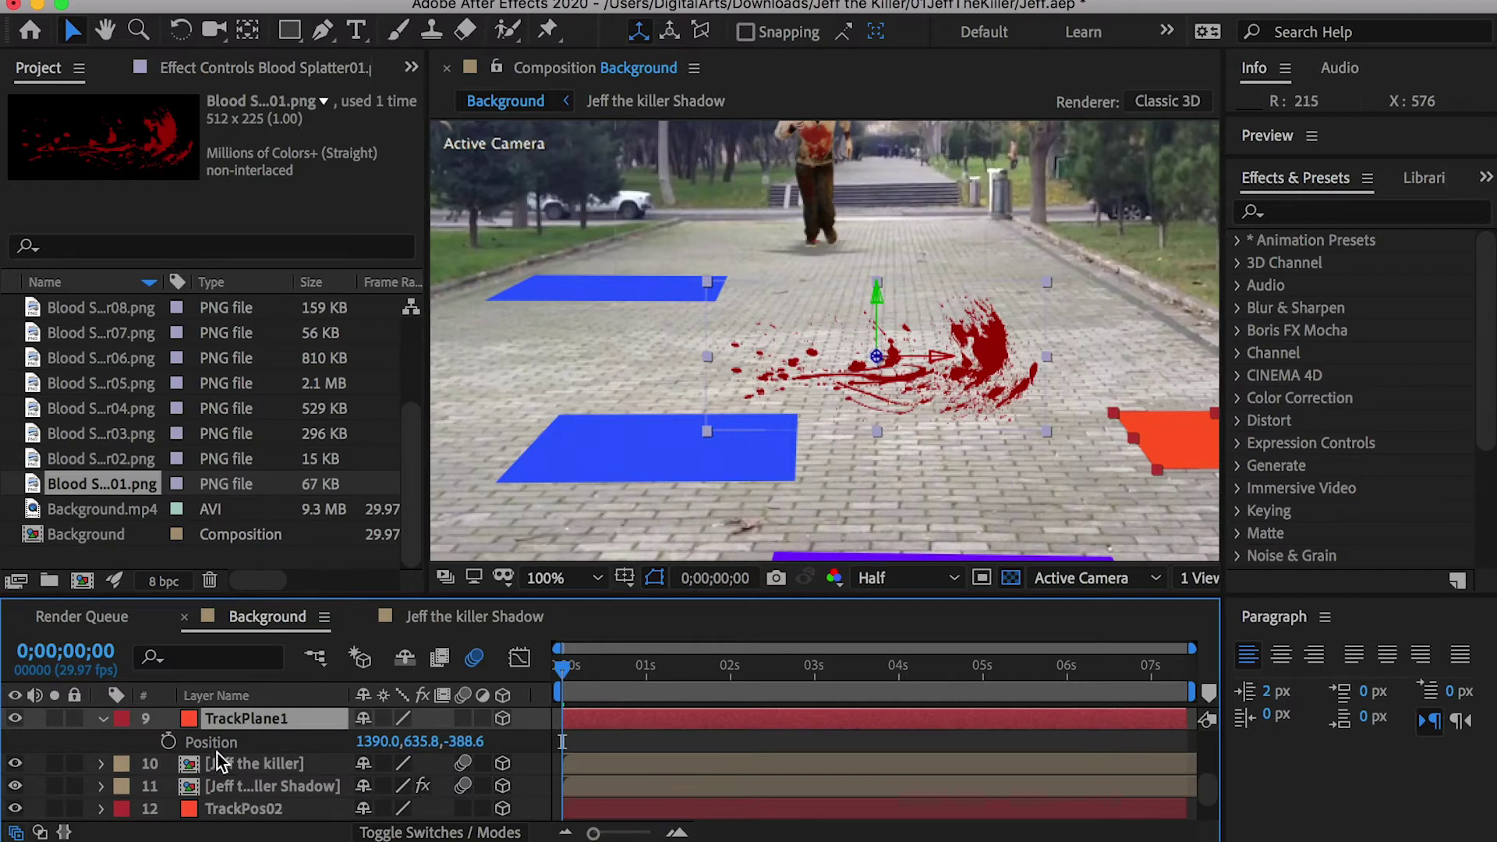
left_click(208, 742)
scroll(206, 747, "up", 2)
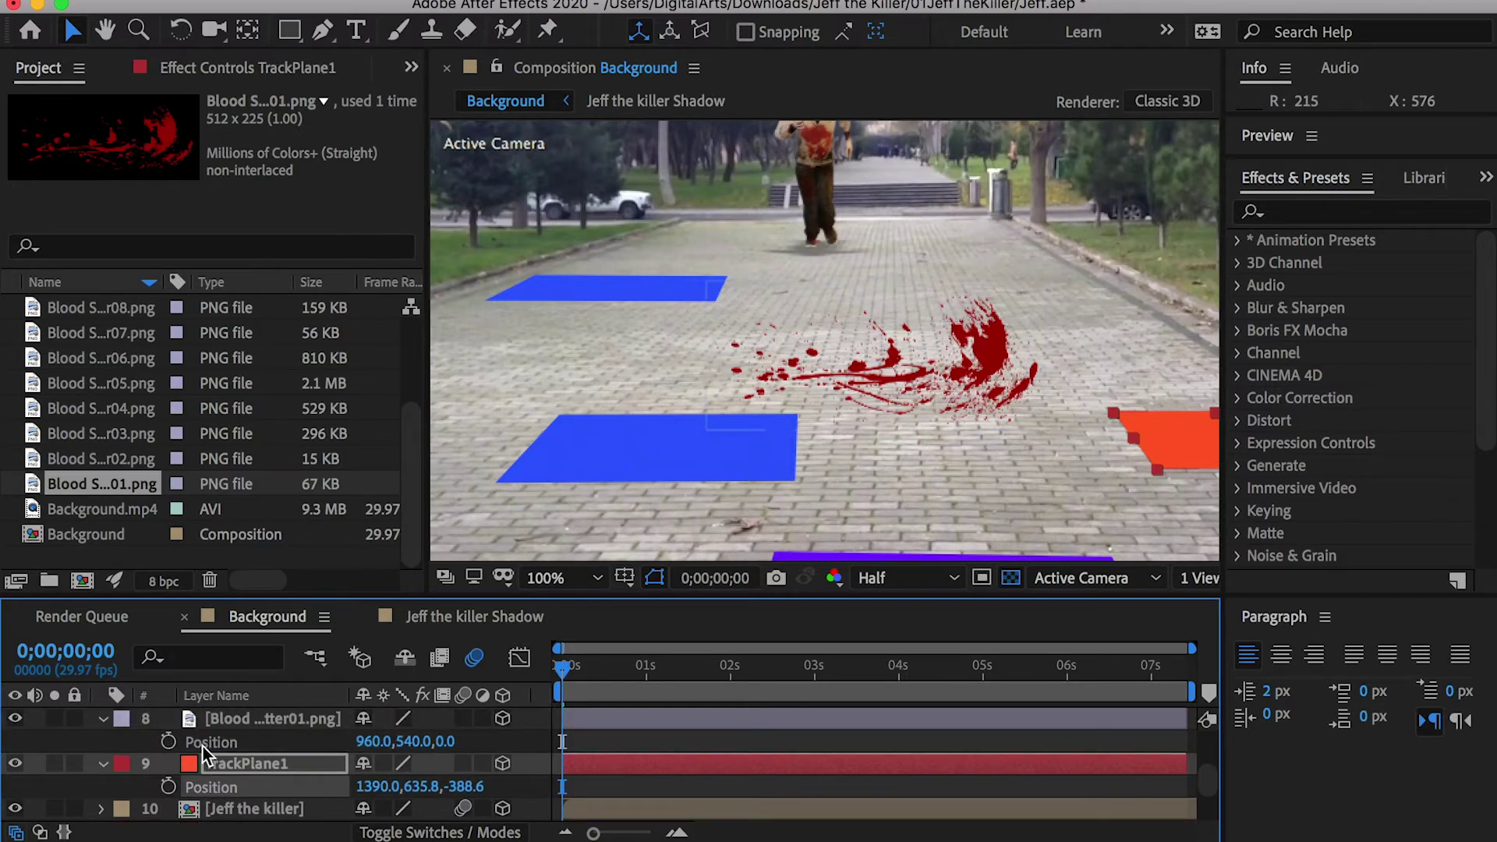
left_click(203, 746)
key("super+v")
Step: Copy TrackPlane1's orientation onto the Blood Splatter01.png layer so the splatter lies flat on the tracked ground
left_click(222, 761)
left_click(232, 727, "shift")
key("r")
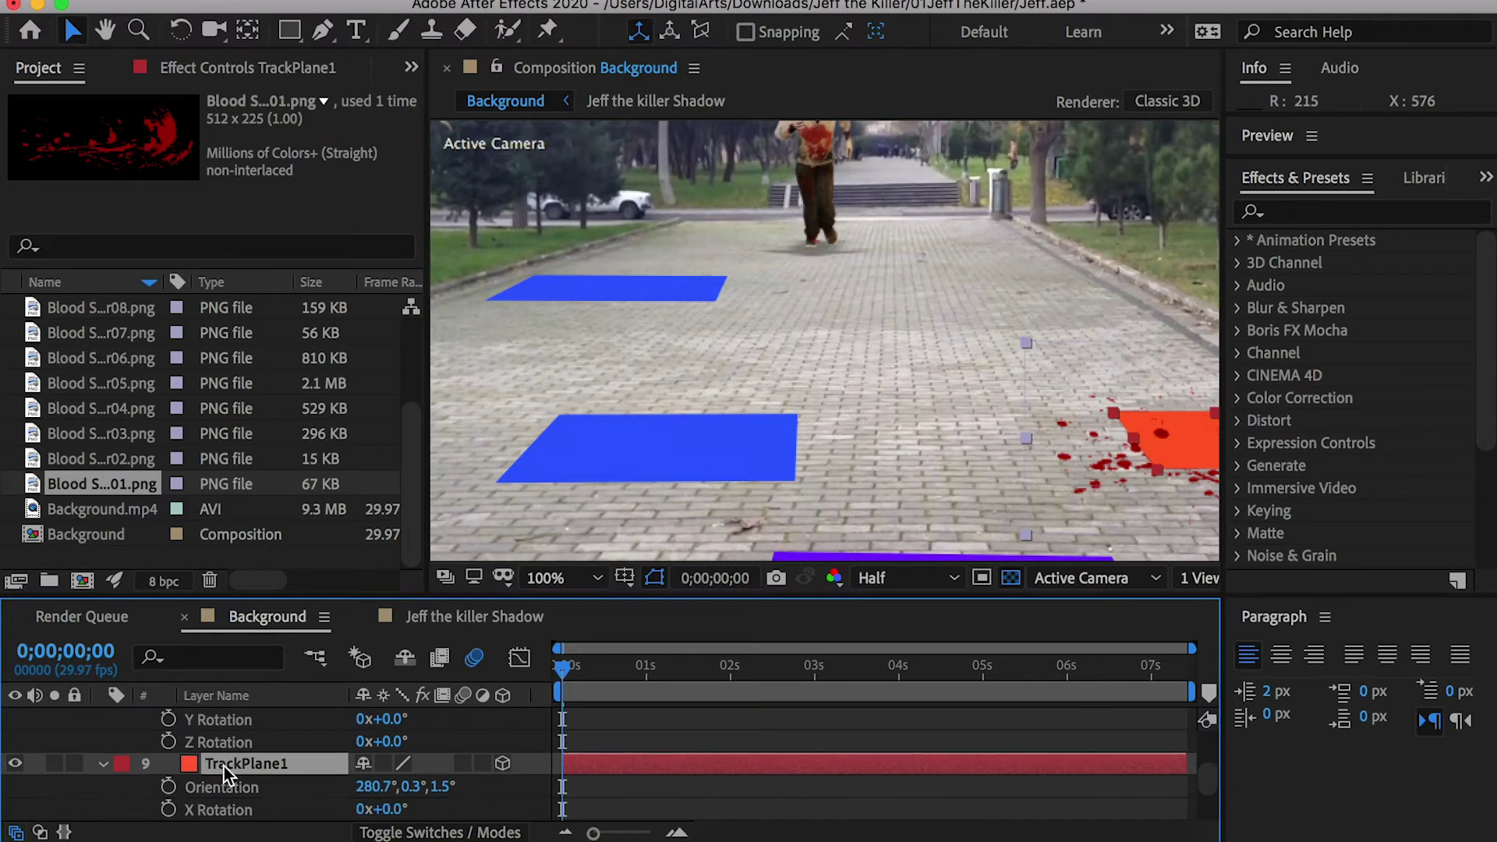
left_click(223, 788)
scroll(232, 787, "up", 4)
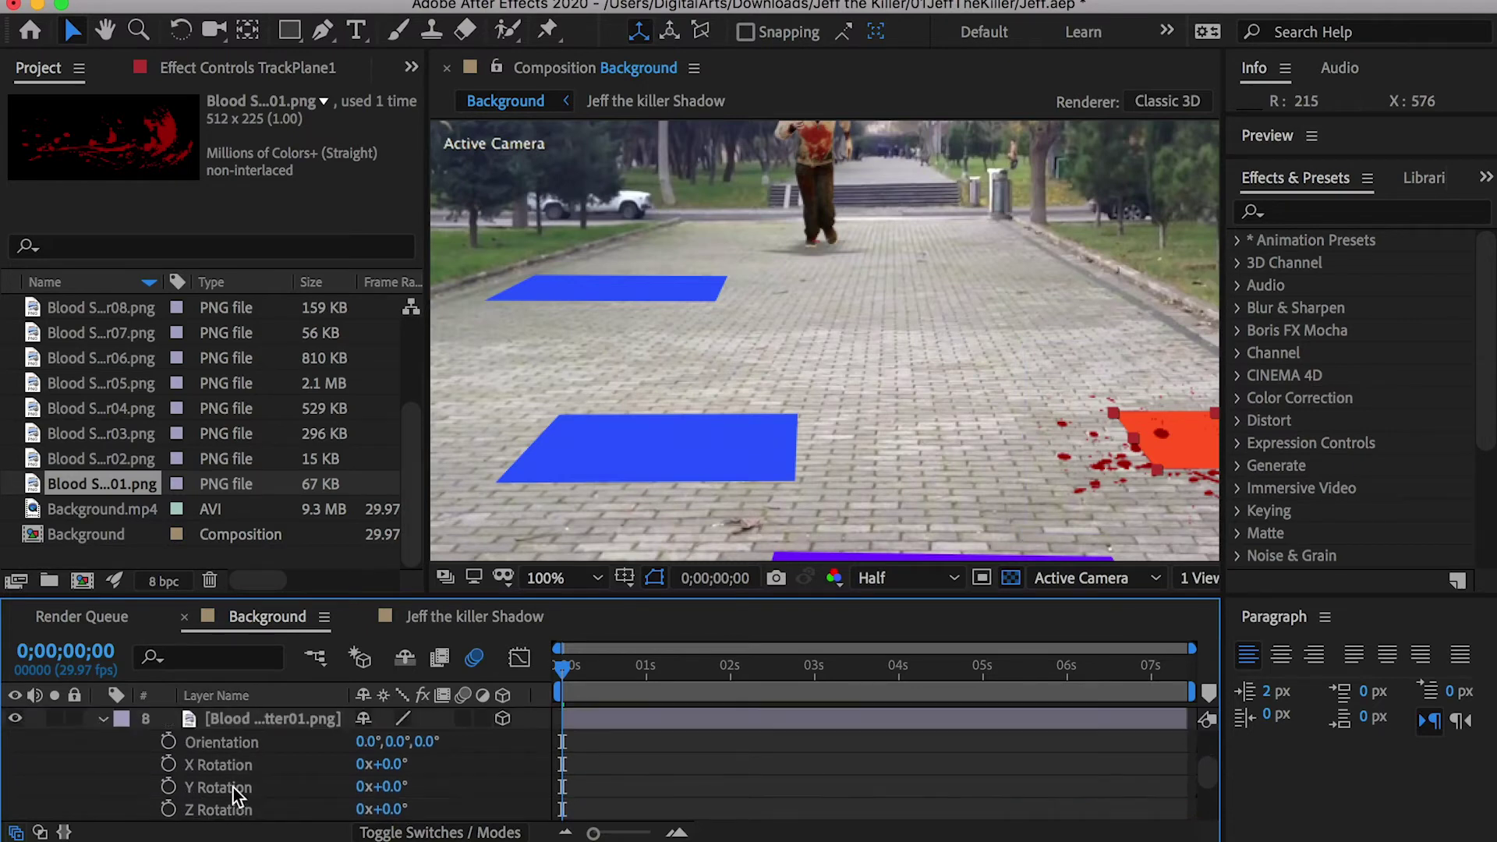
scroll(226, 792, "down", 1)
left_click(229, 785)
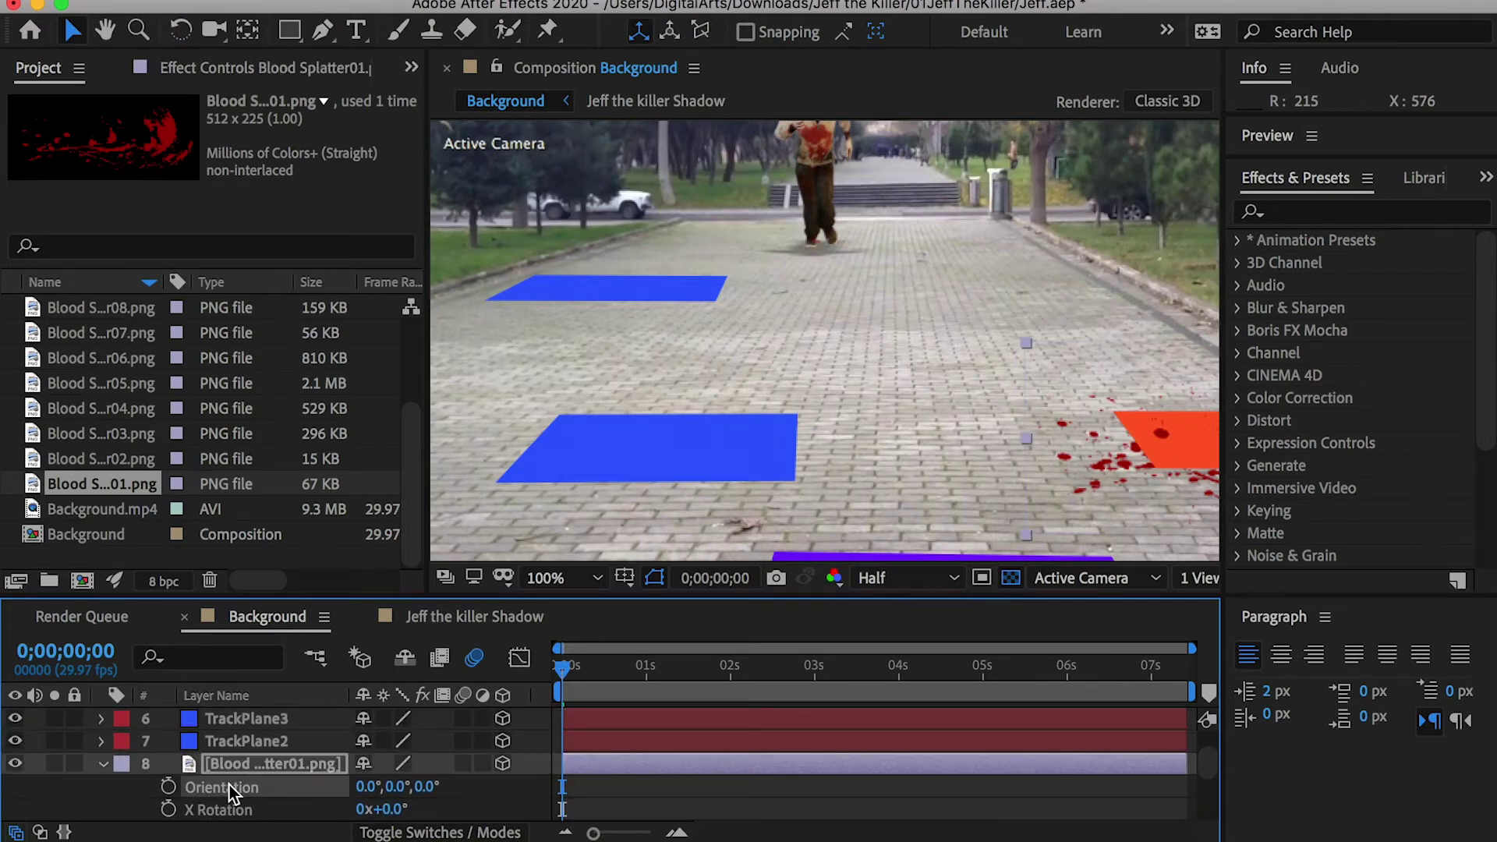
key("super+v")
Step: Hide the TrackPlane1 solid beneath the Blood Splatter01.png layer
left_click(103, 764)
key("h")
left_click_drag(1134, 452, 795, 427)
key("v")
left_click(15, 808)
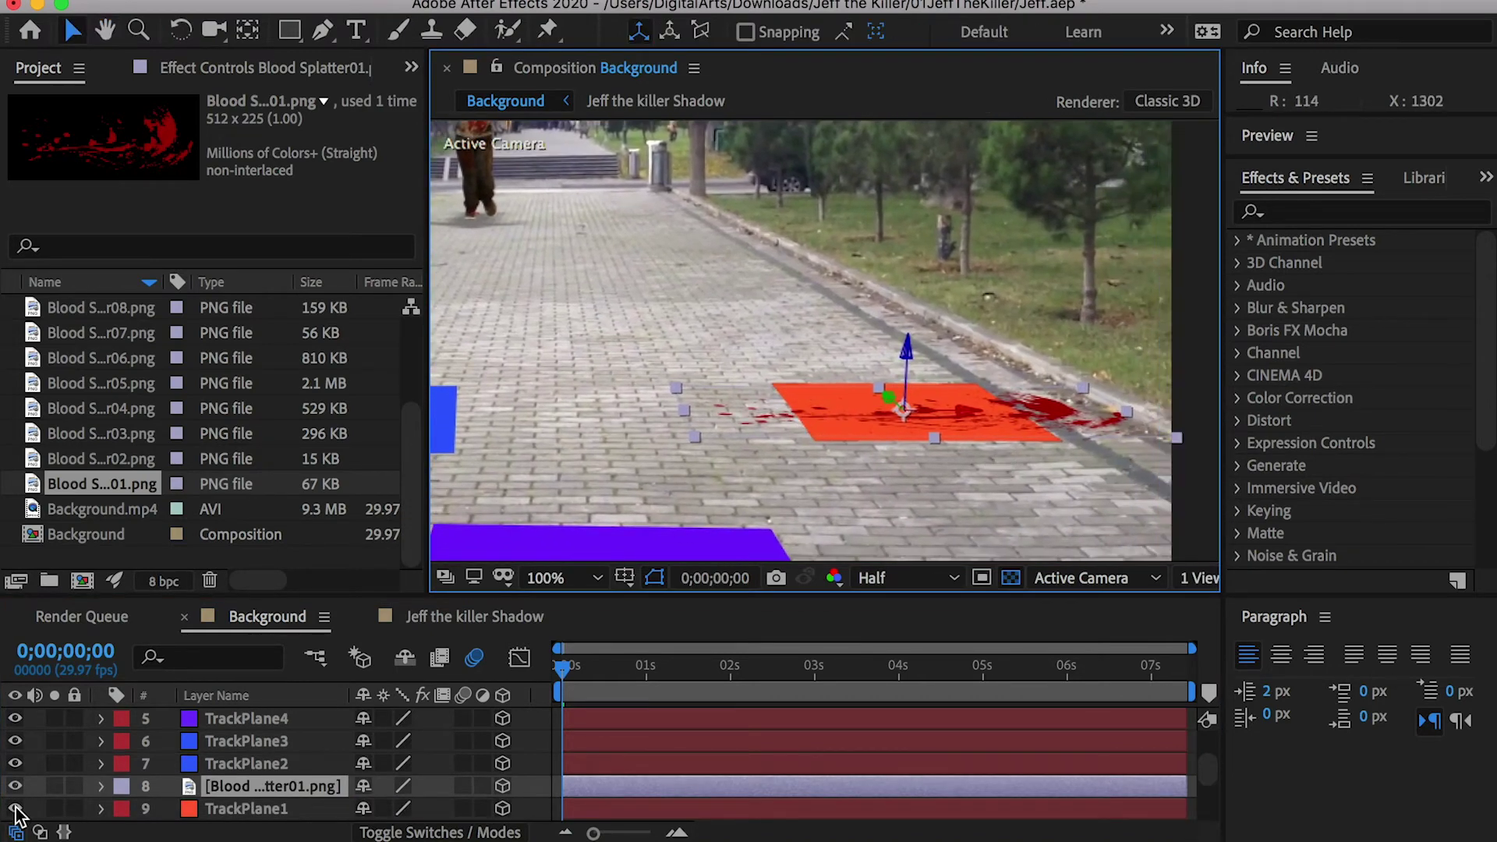
Step: Turn Blood Splatter01.png on the ground to a Z orientation of about 285.5° and enlarge it slightly
key("r")
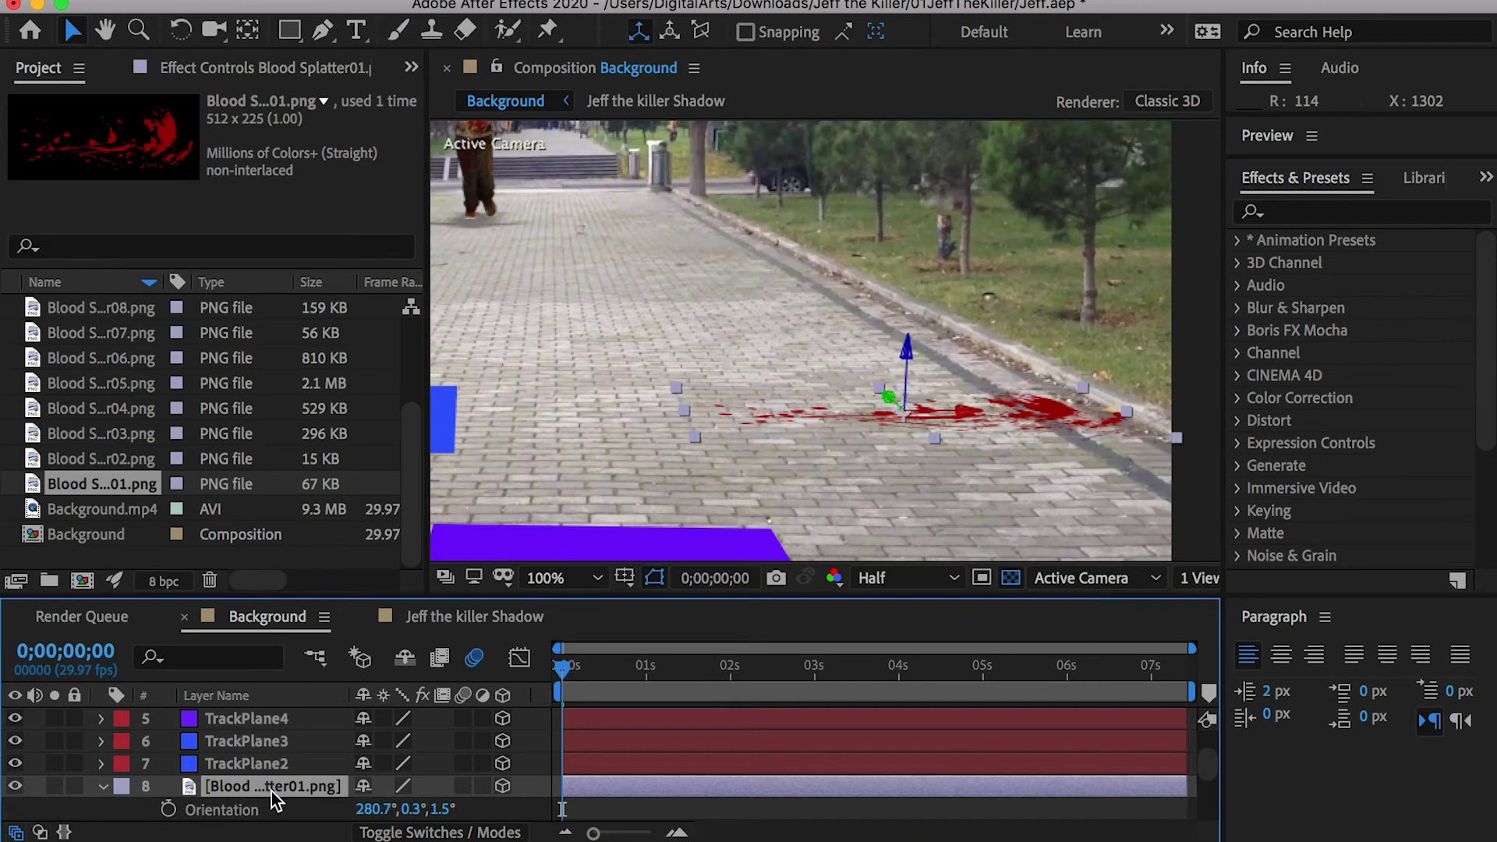
left_click_drag(448, 809, 367, 831)
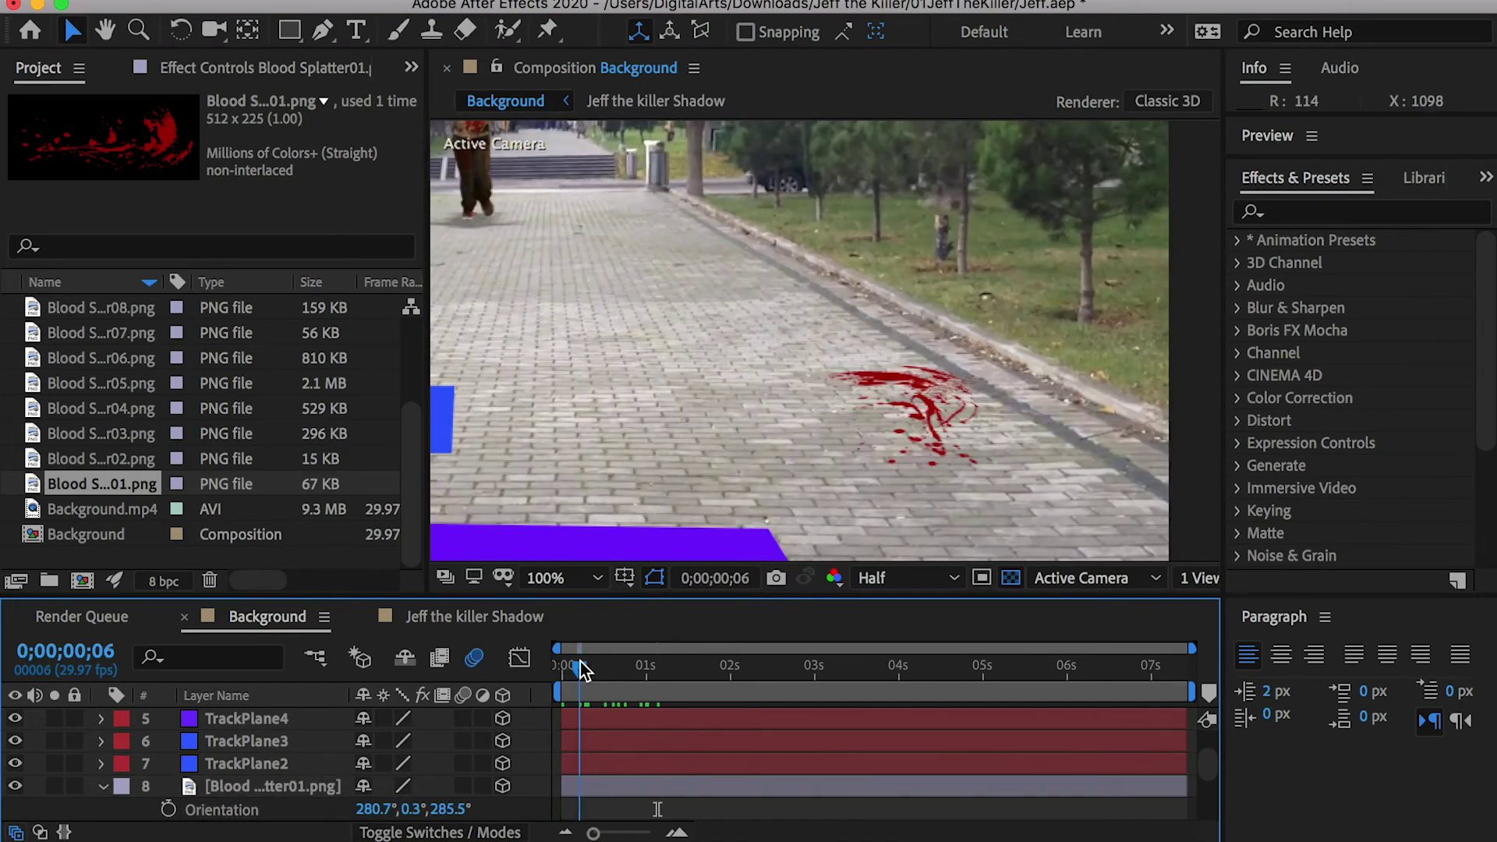
left_click_drag(581, 664, 643, 664)
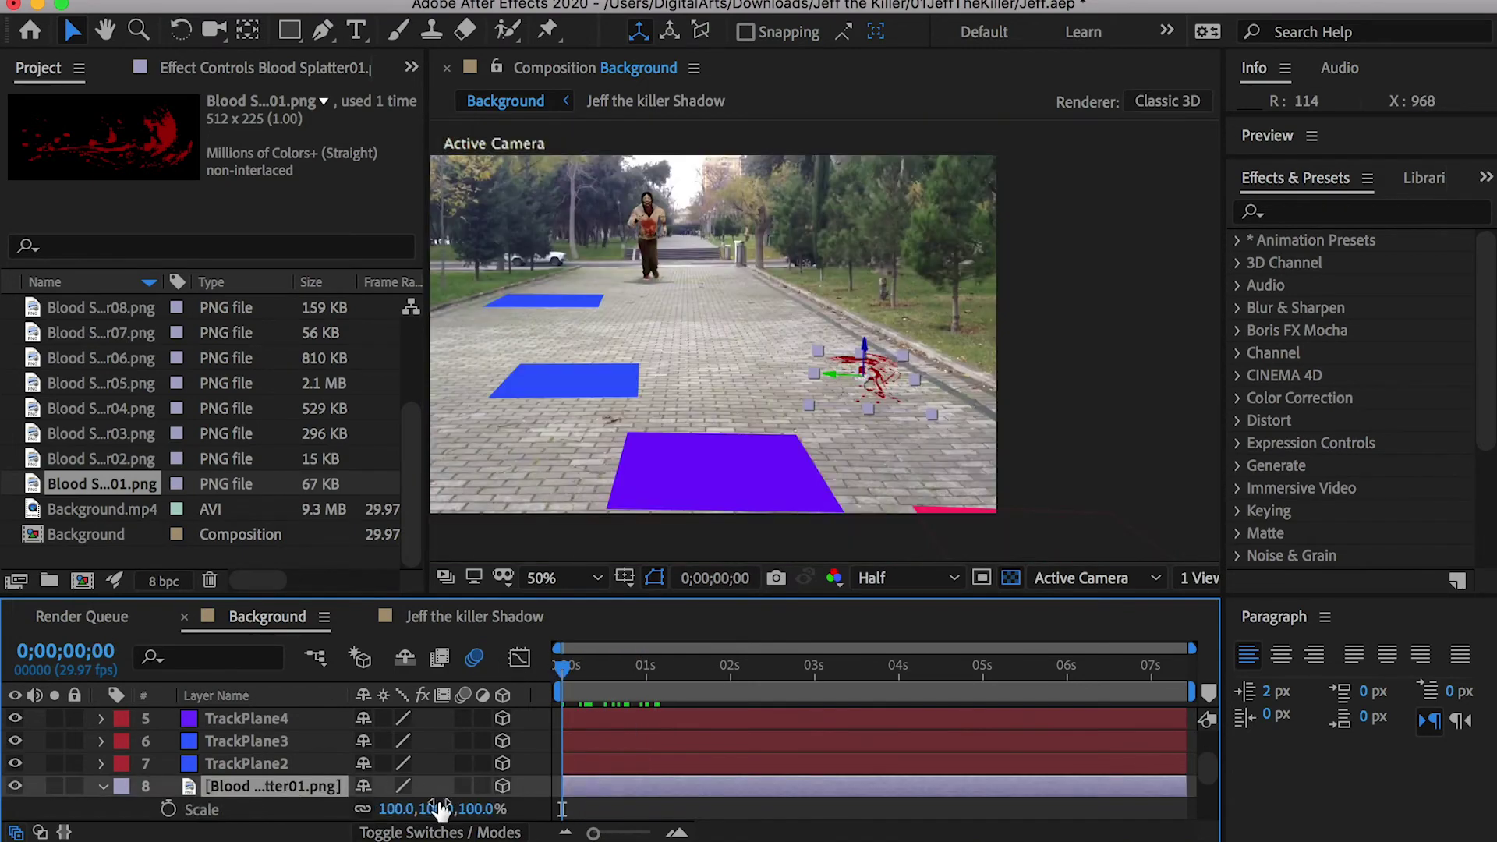
left_click_drag(440, 811, 479, 809)
Step: Set the Blood Splatter01.png layer's blending mode to Multiply
right_click(253, 784)
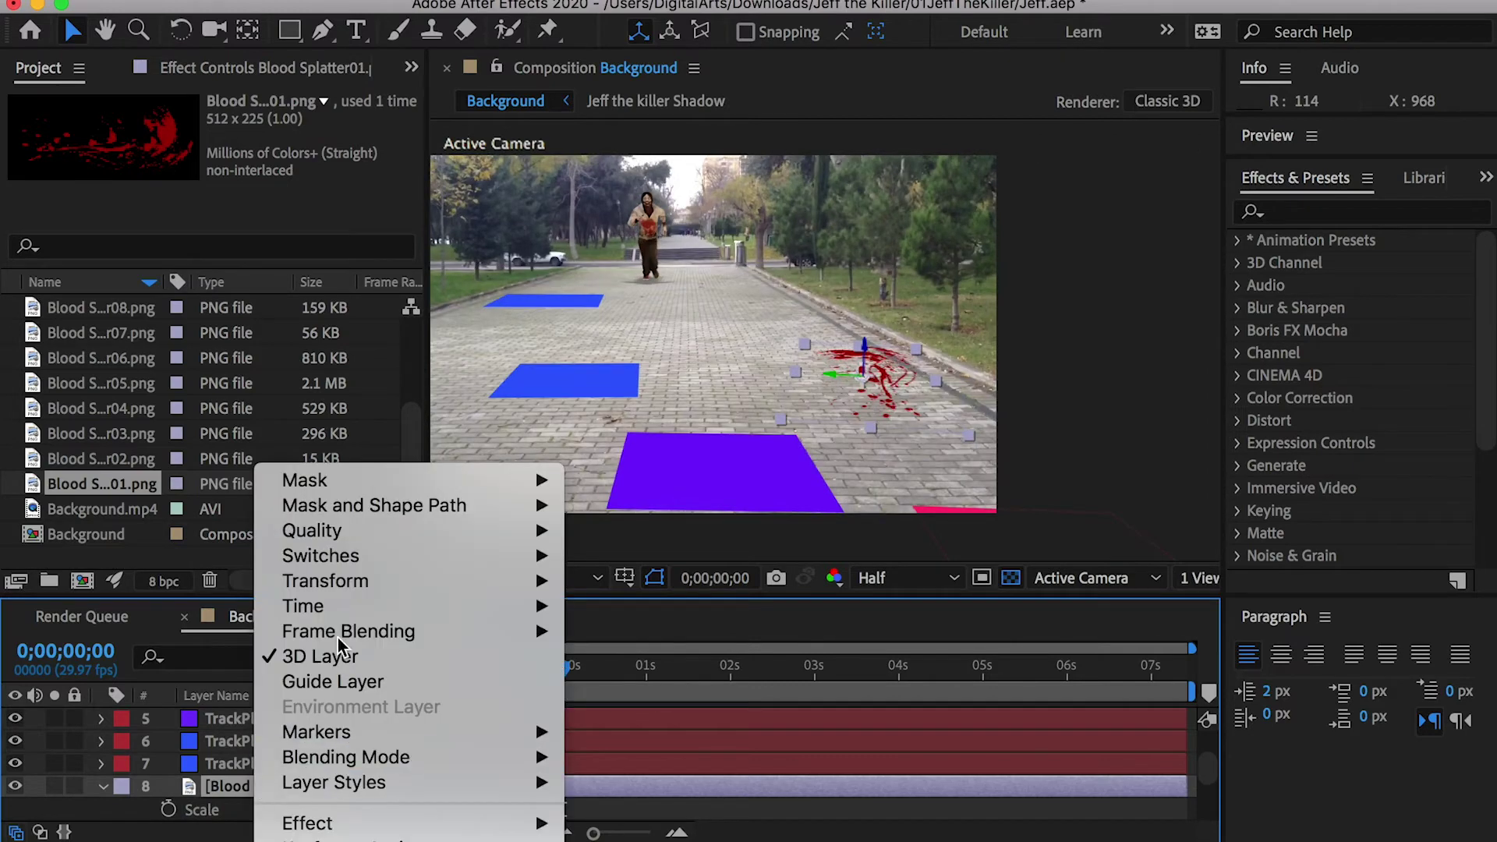
mouse_move(362, 759)
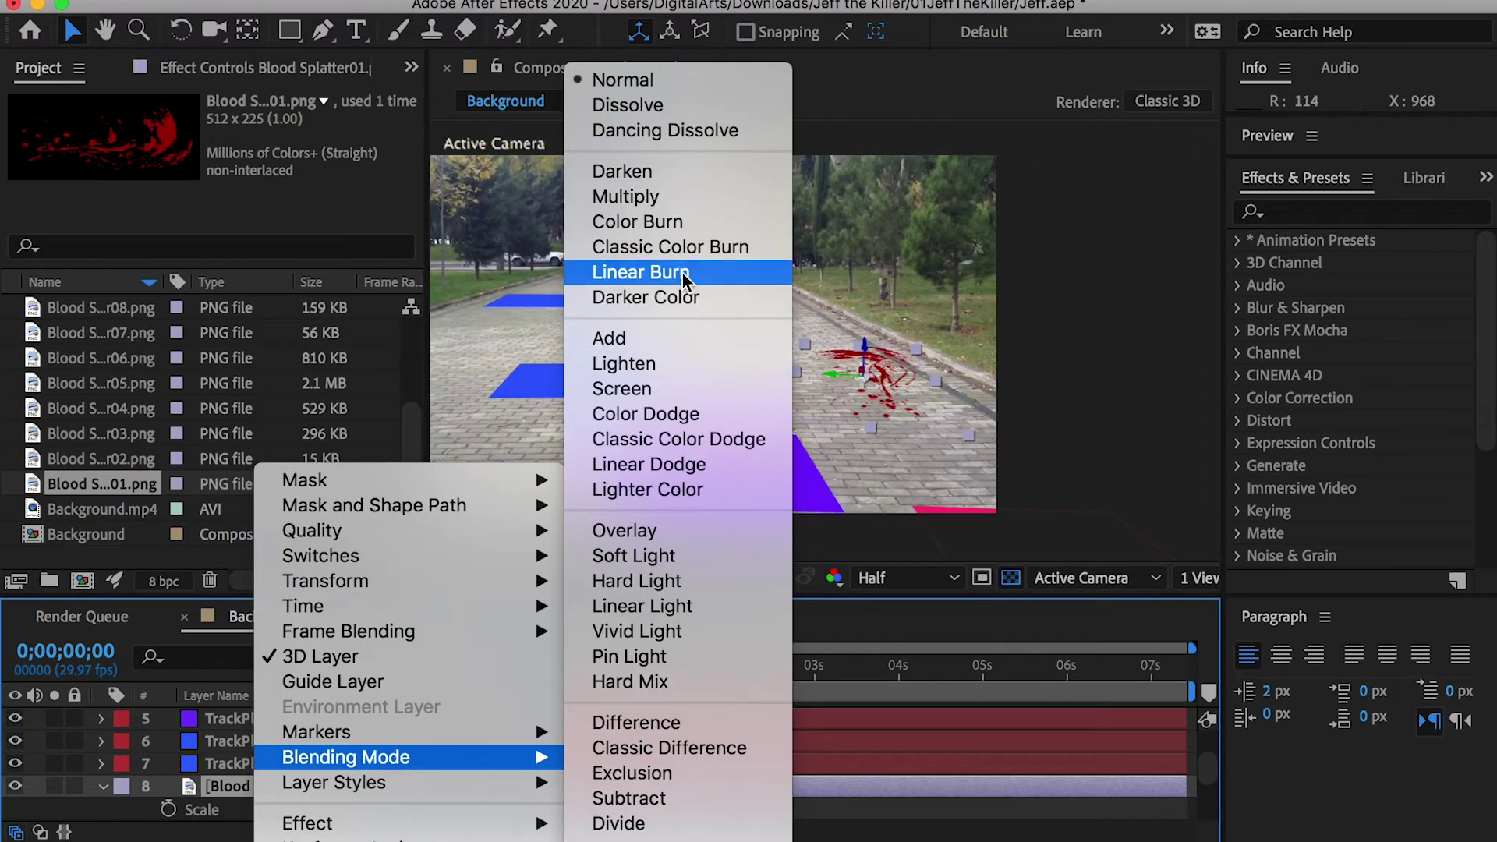
left_click(652, 199)
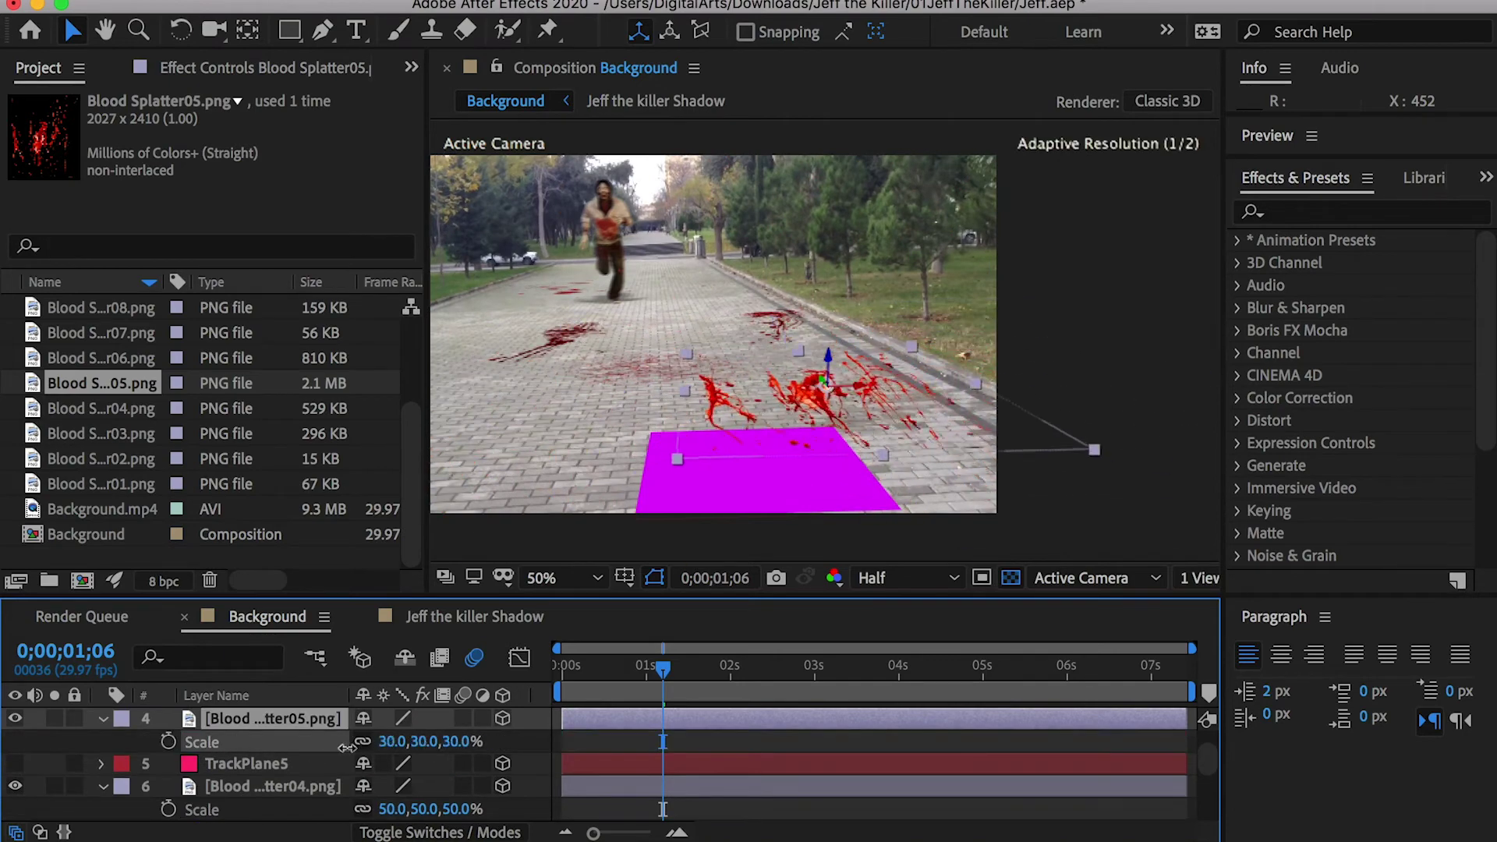
Step: Fit Blood Splatter05.png, 06 and 07 to TrackPlane5, 6 and 7 with Multiply blending, scaling splatter 05 to 31%
right_click(275, 718)
mouse_move(371, 564)
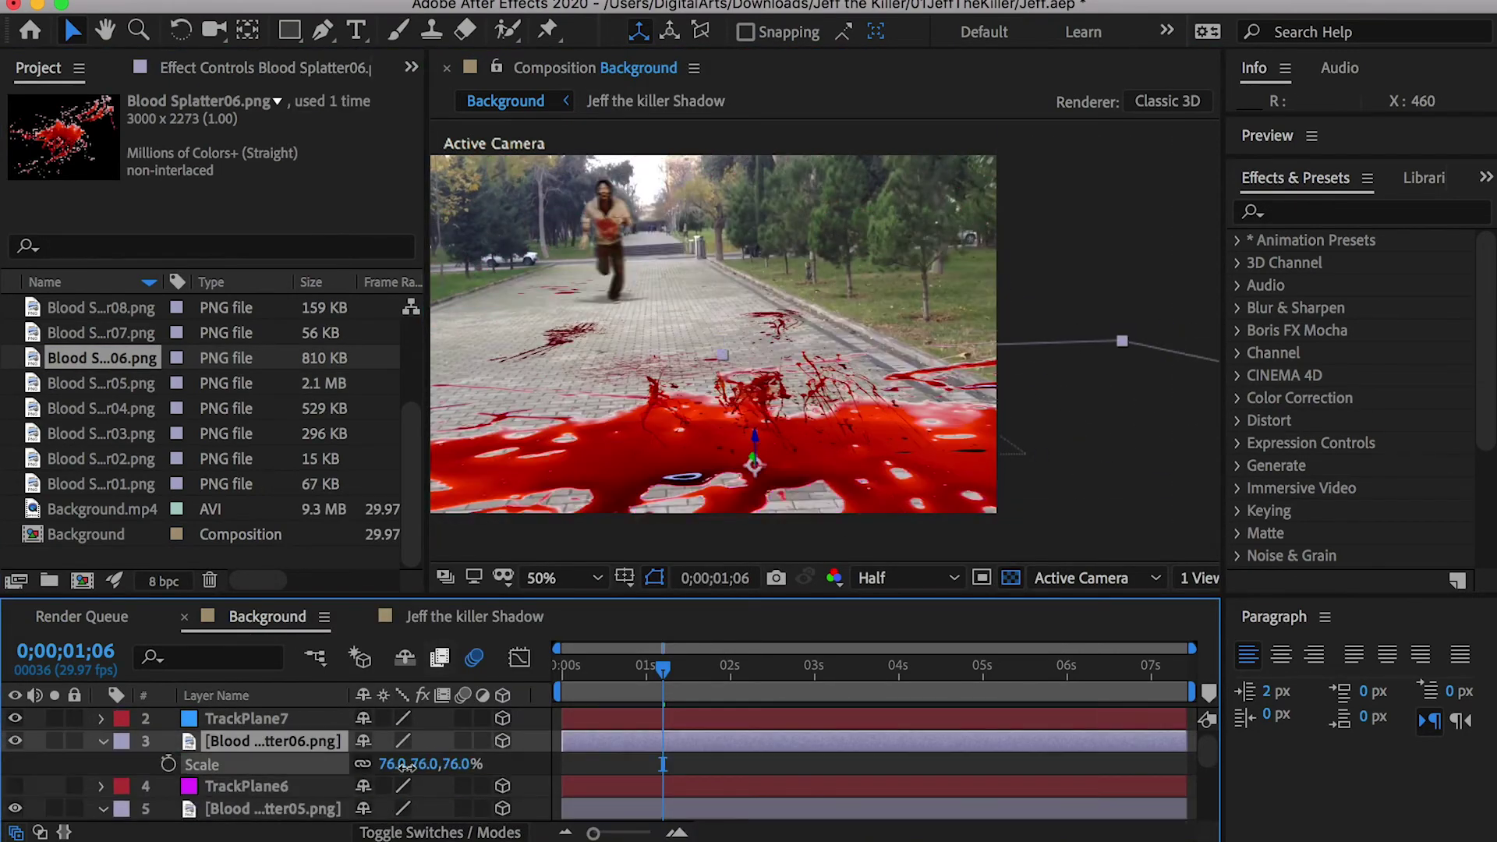
right_click(280, 740)
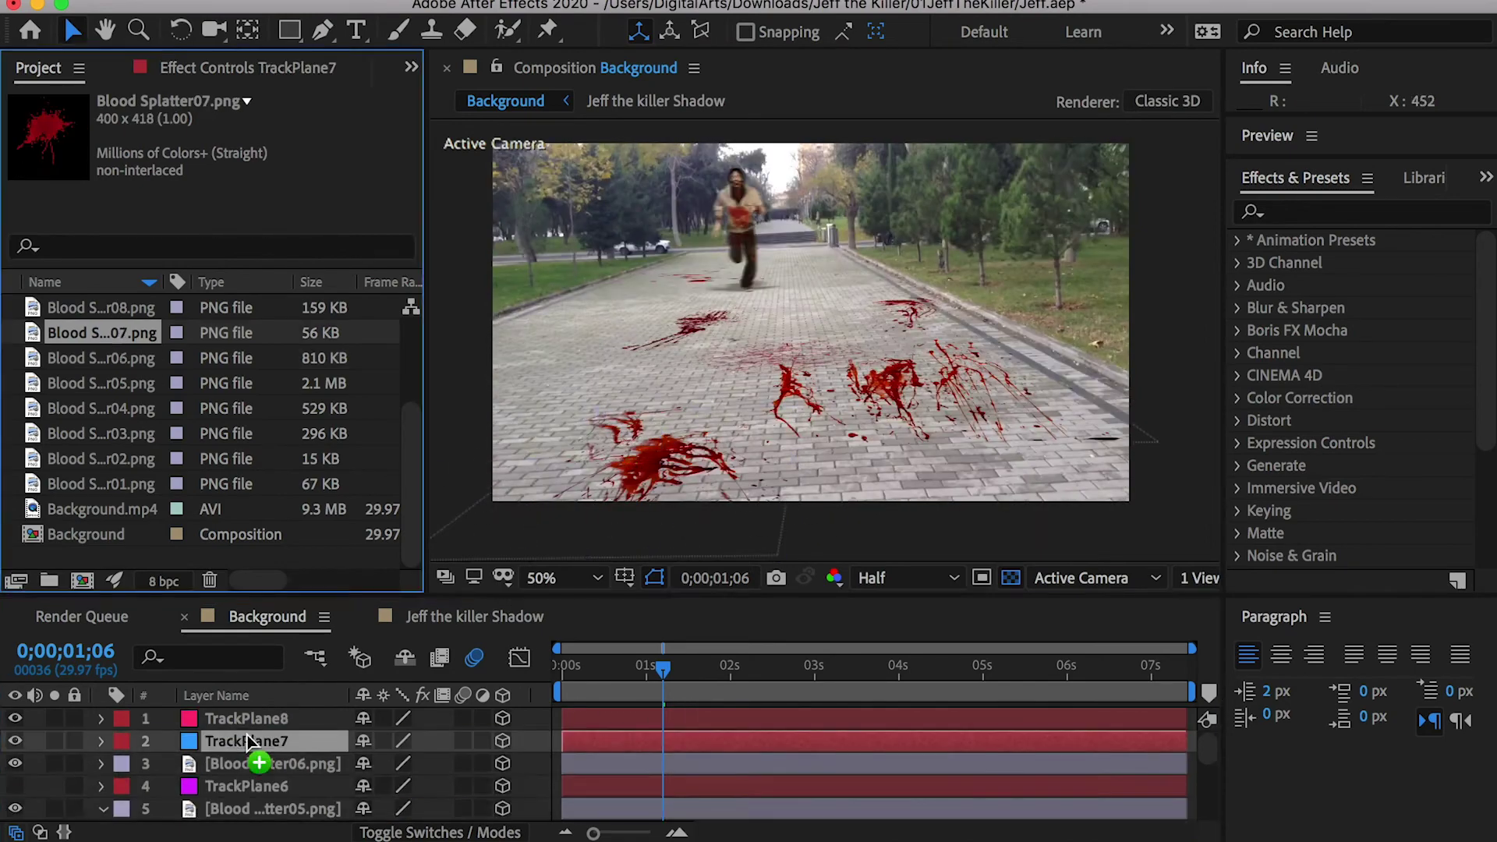
left_click_drag(251, 741, 251, 736)
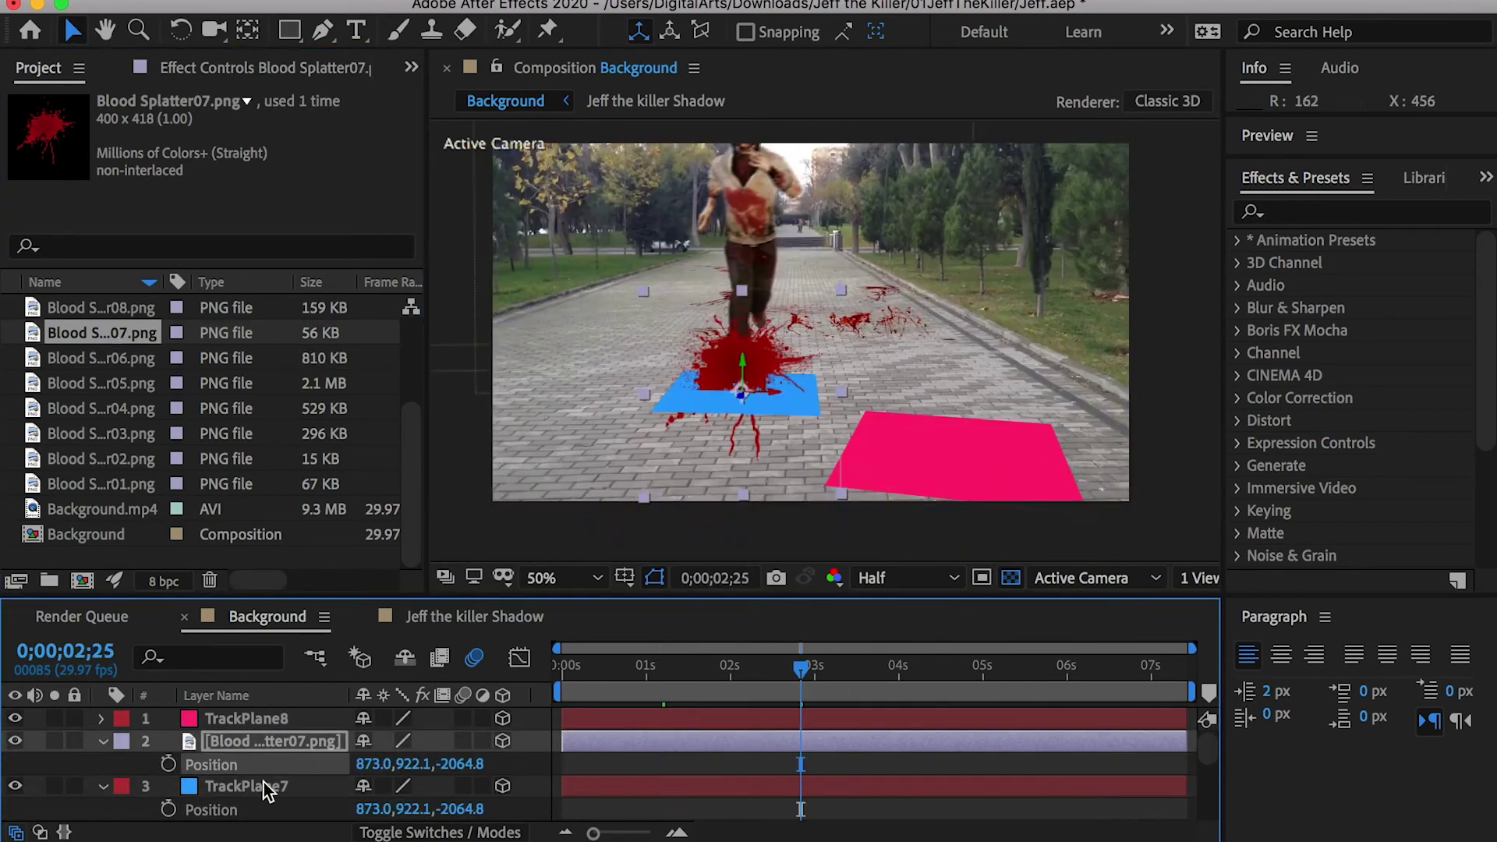
right_click(234, 741)
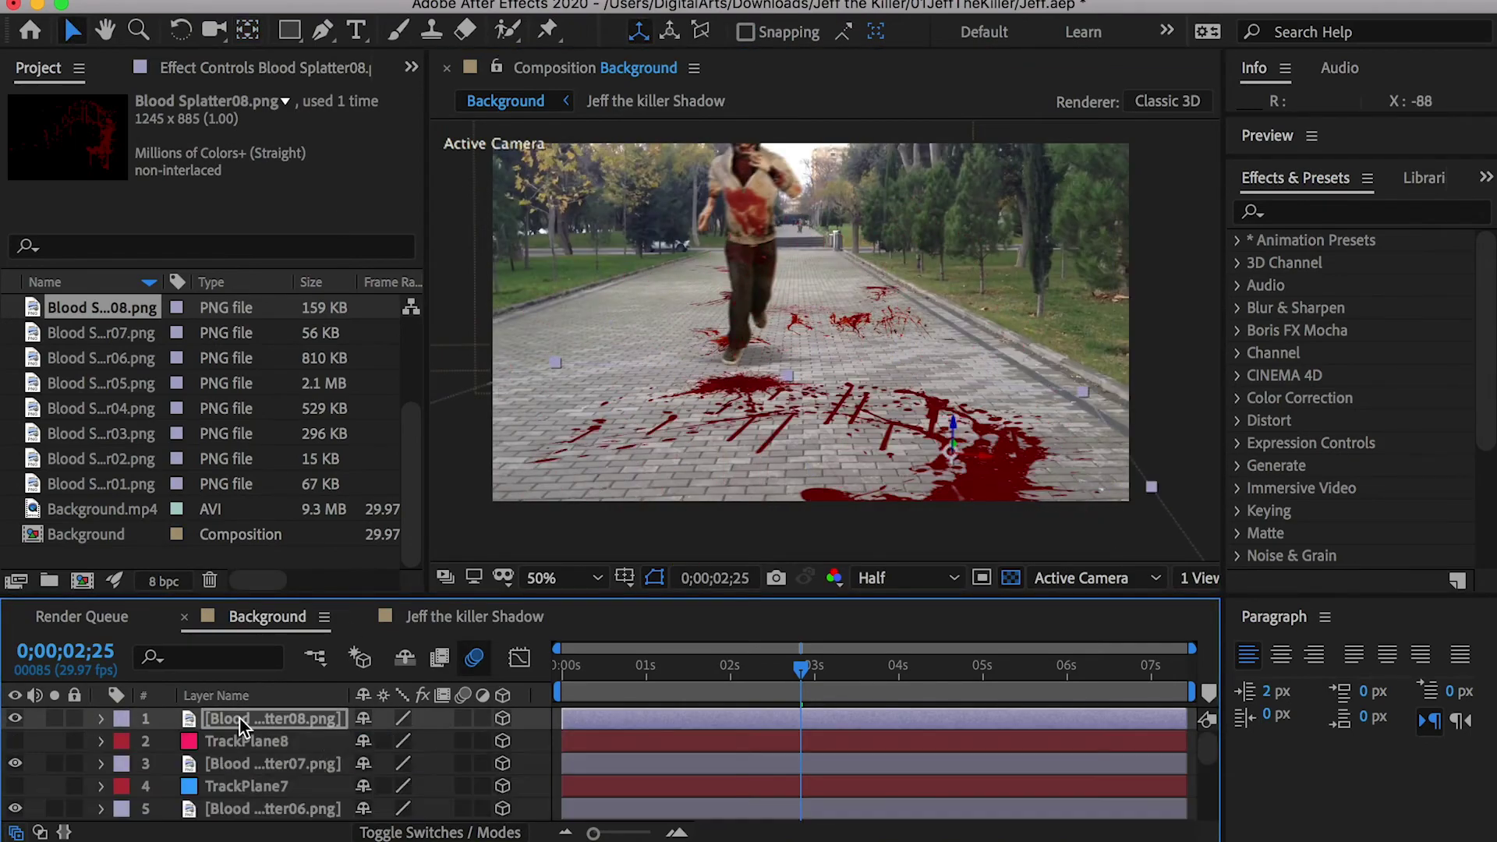
Step: Scale the Blood Splatter08.png layer at TrackPlane8 to 51% and preview the composition from the start
key("s")
left_click_drag(406, 741, 377, 741)
left_click(792, 668)
left_click(684, 741)
key("Home")
key("space")
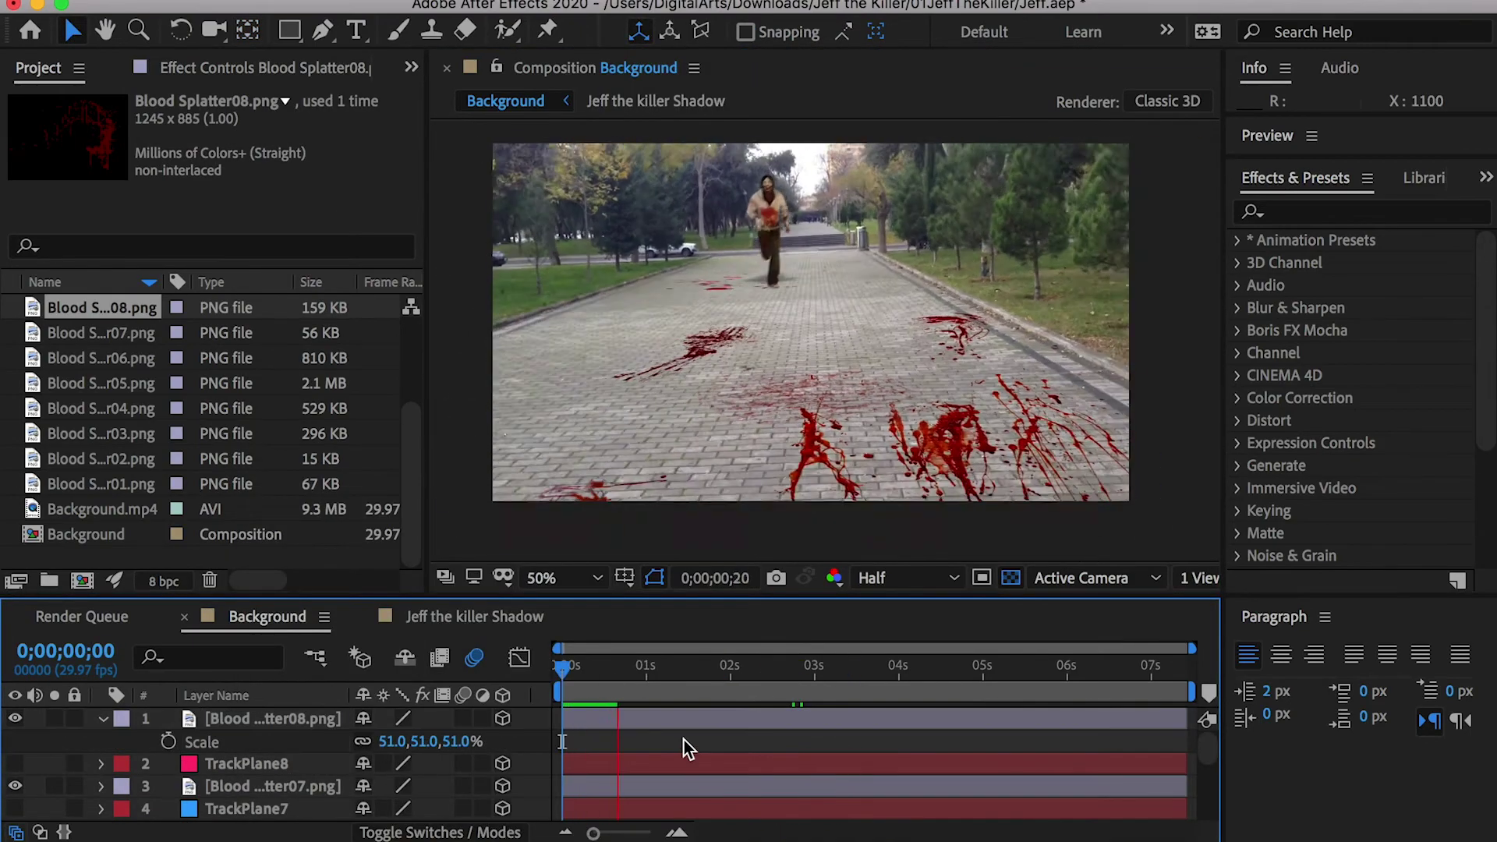
left_click_drag(733, 669, 765, 670)
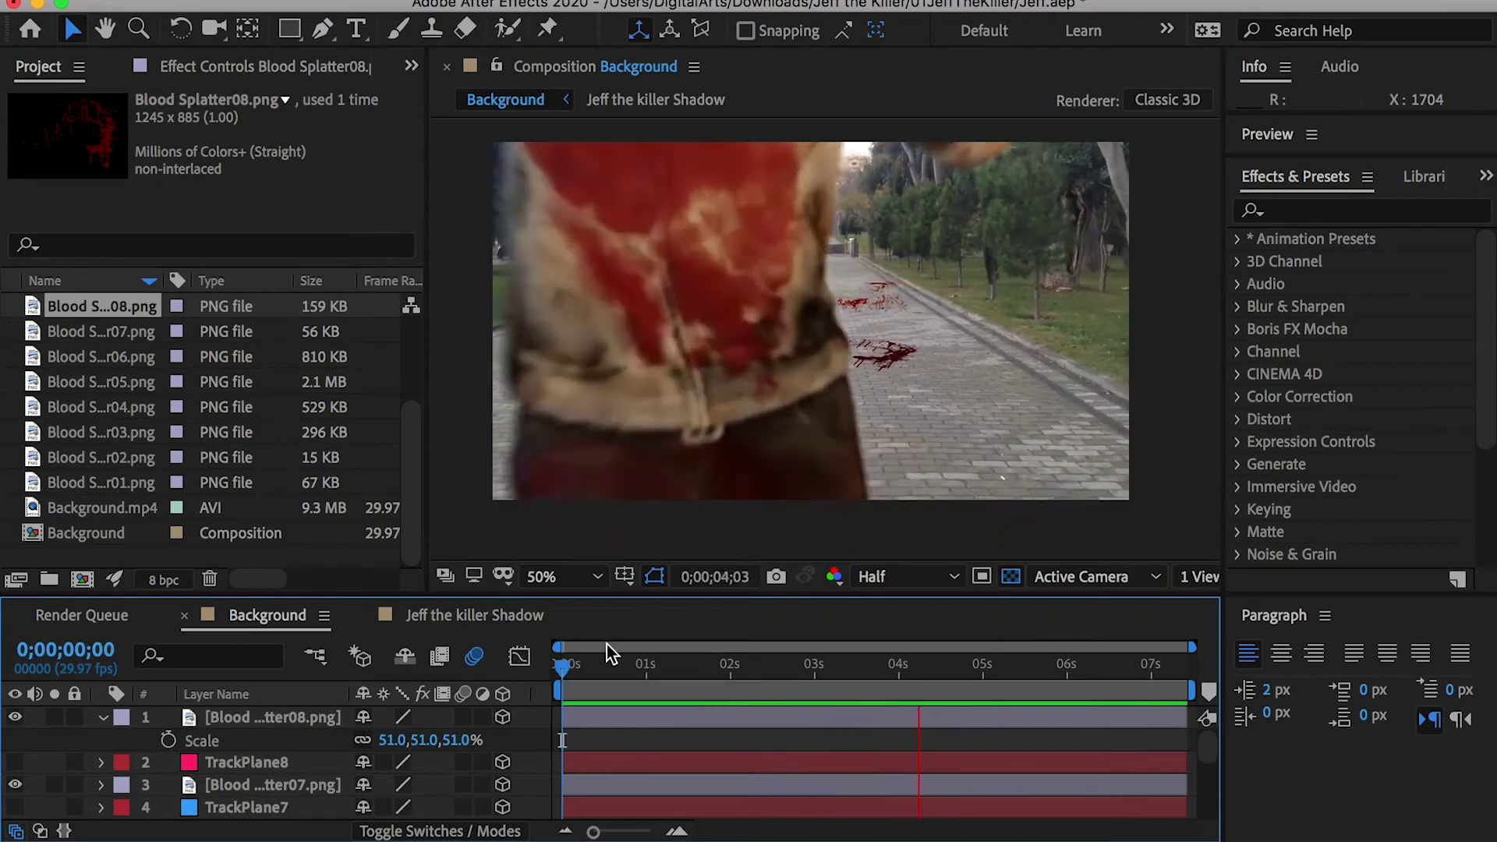
key("space")
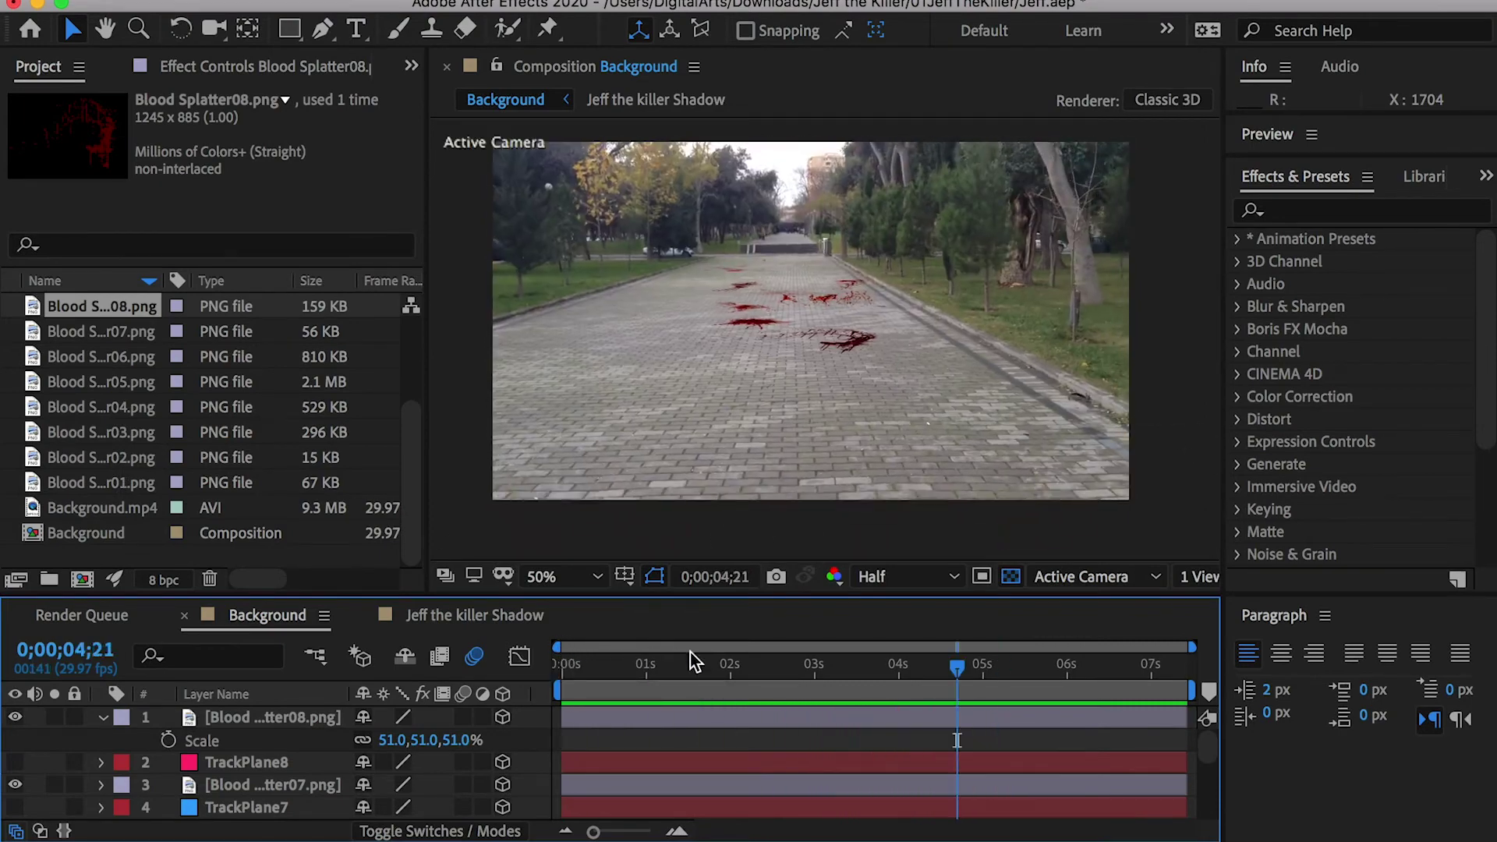
Step: Create a 1920 x 1080 px solid at 0;00;04;13, with its dark red colour sampled from the character's bloody shirt
left_click(103, 717)
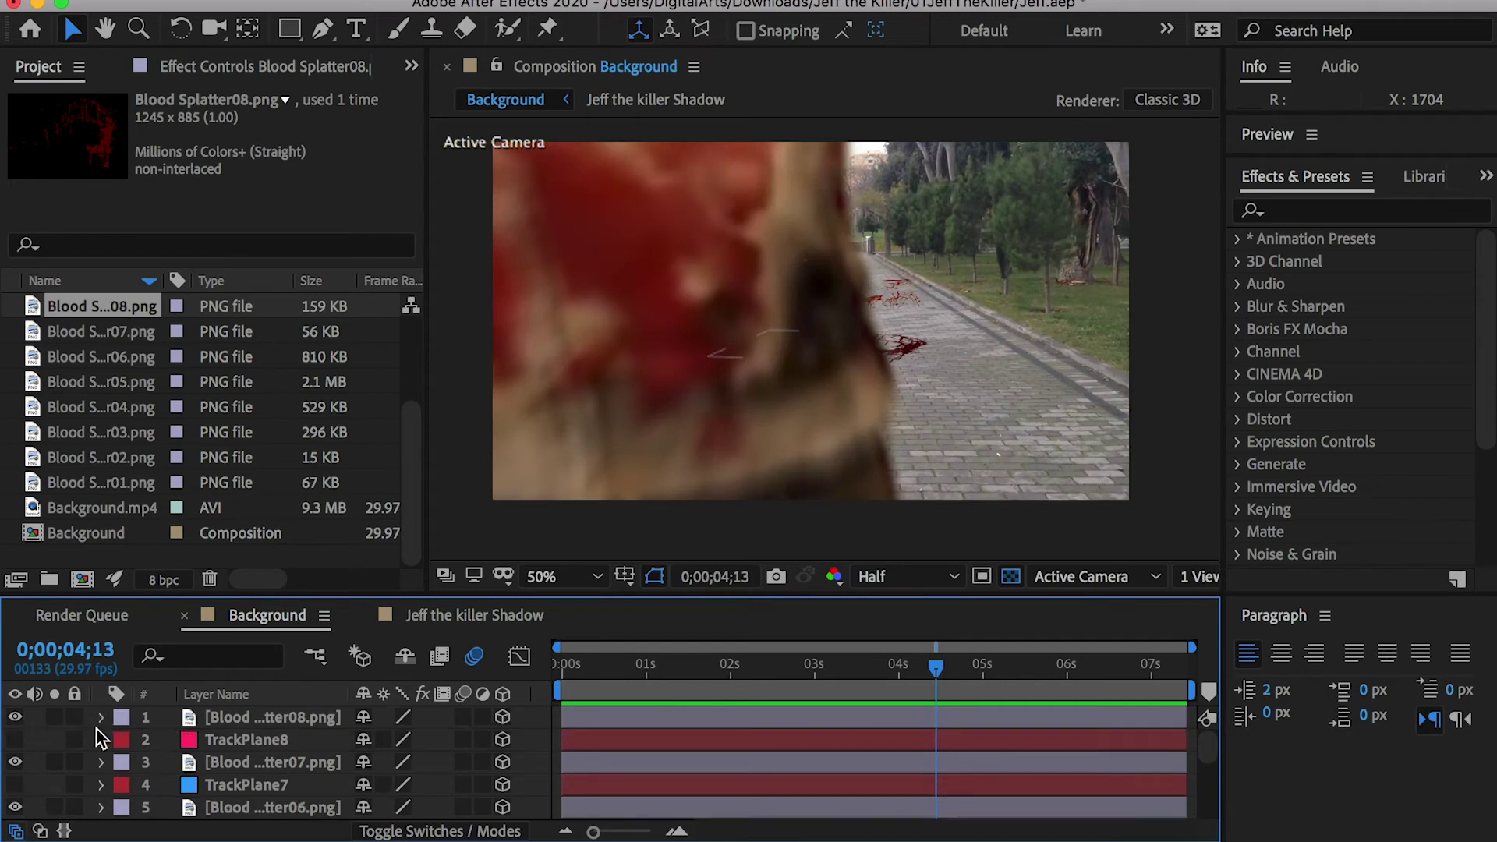
right_click(38, 718)
mouse_move(109, 736)
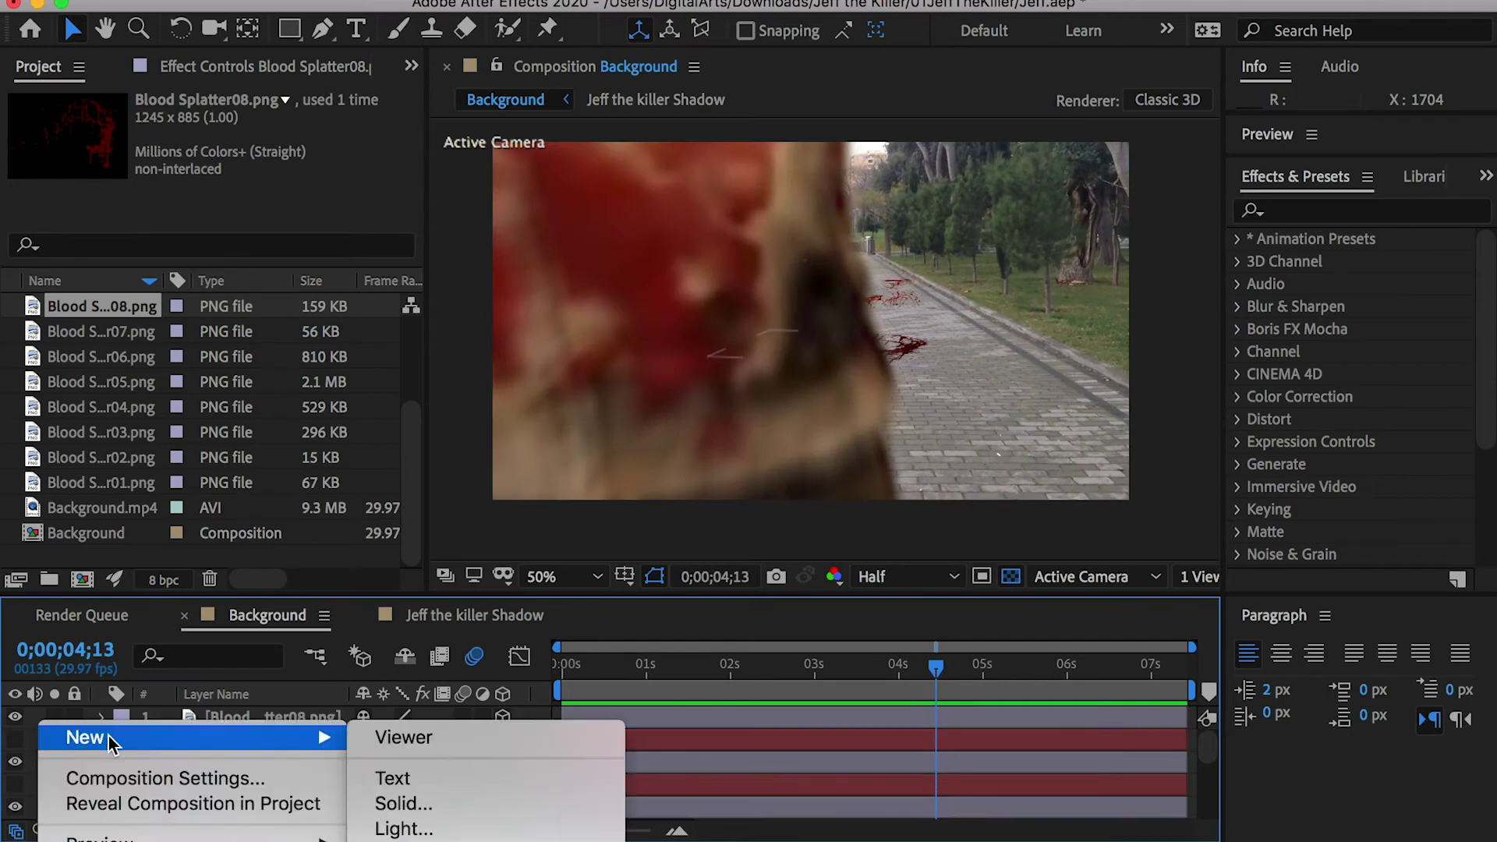
left_click(441, 803)
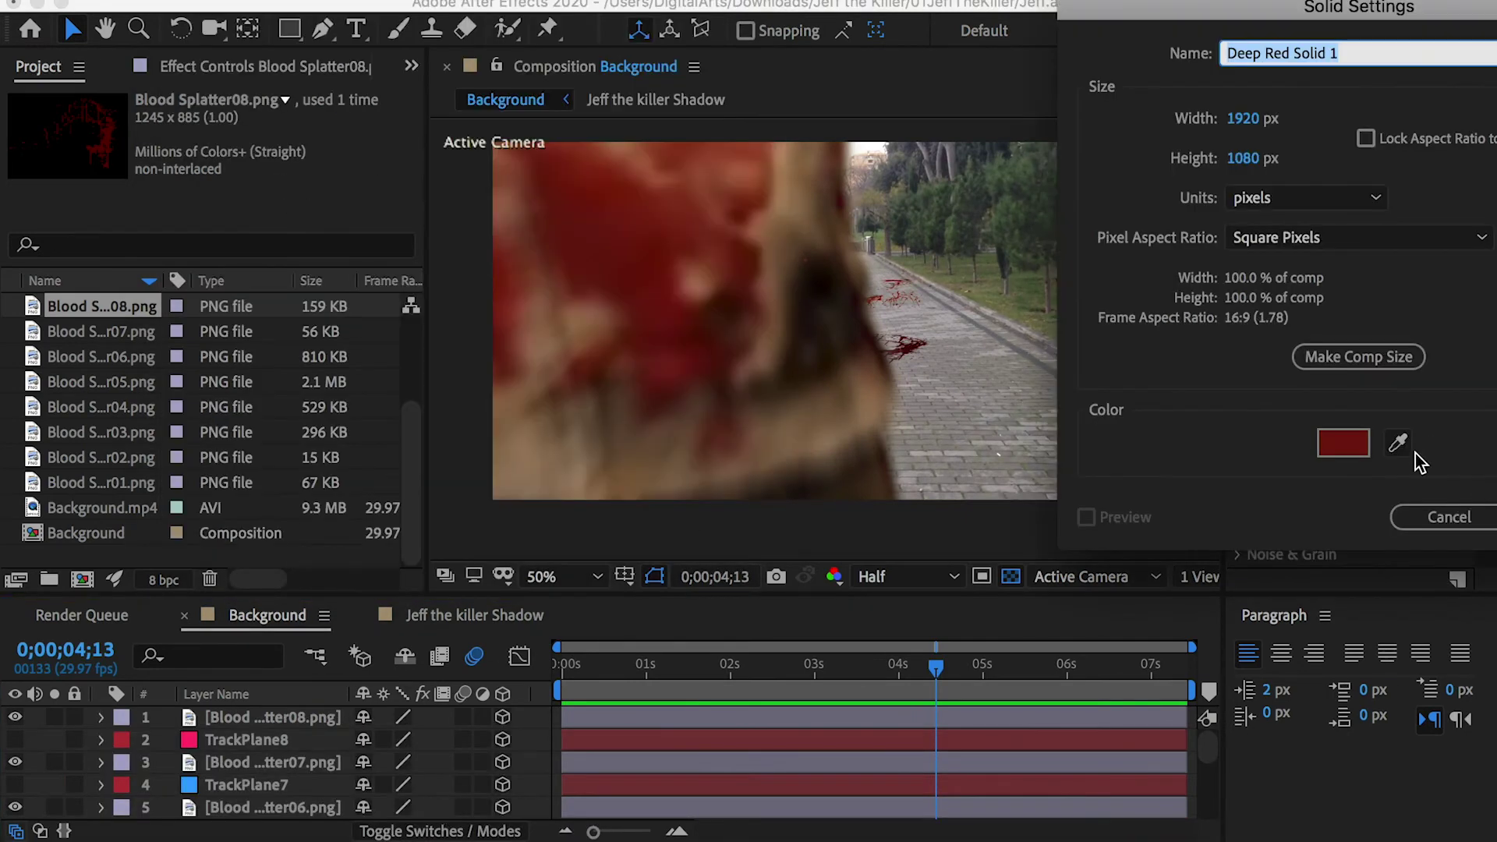
left_click(1398, 443)
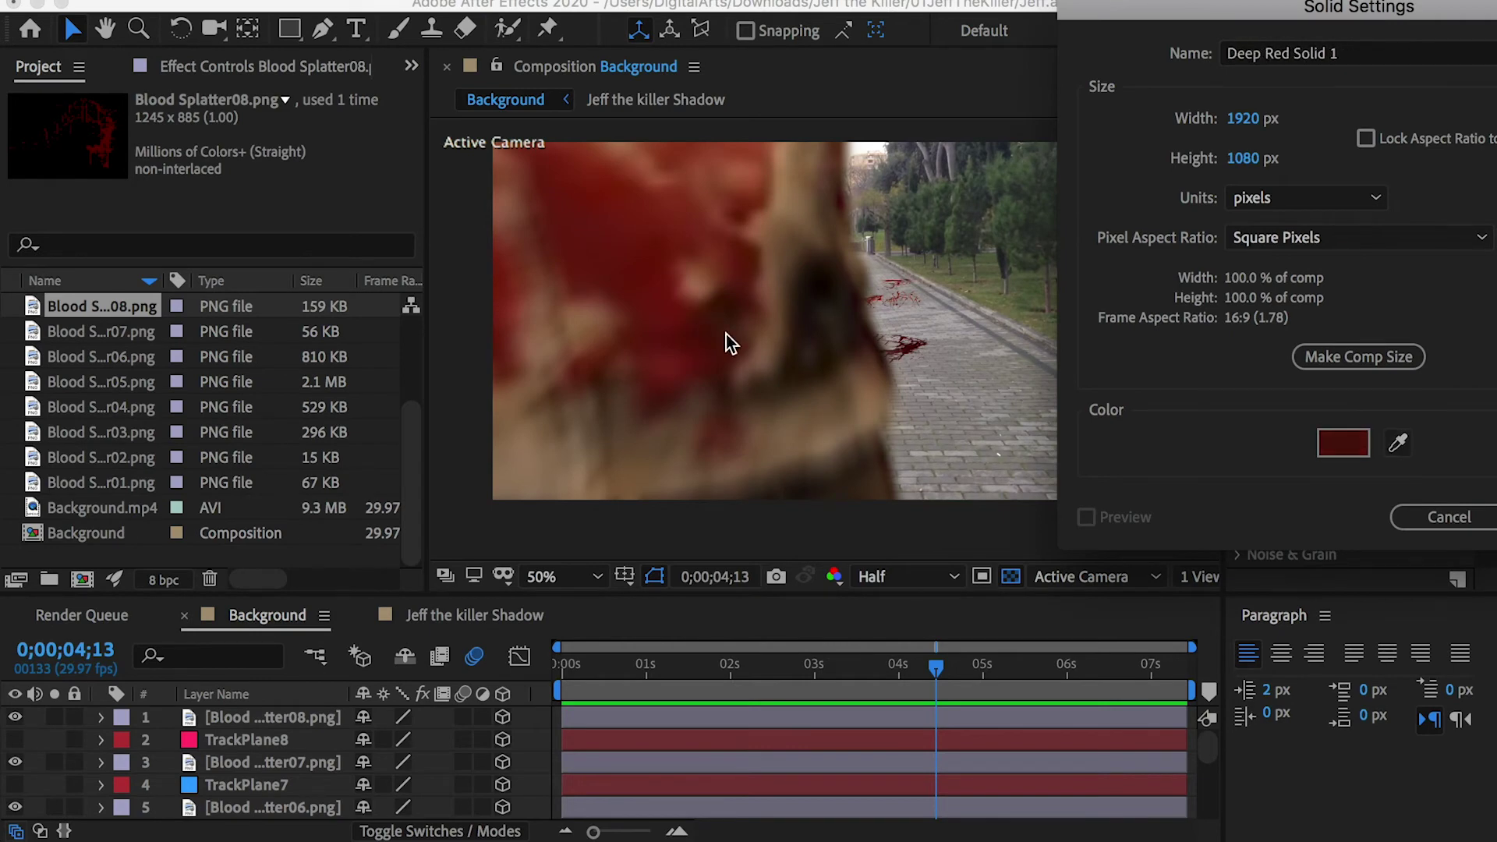
key("Return")
Step: Keyframe the red solid's opacity from 0% at 0;00;04;13 to 100% about three frames further on
key("t")
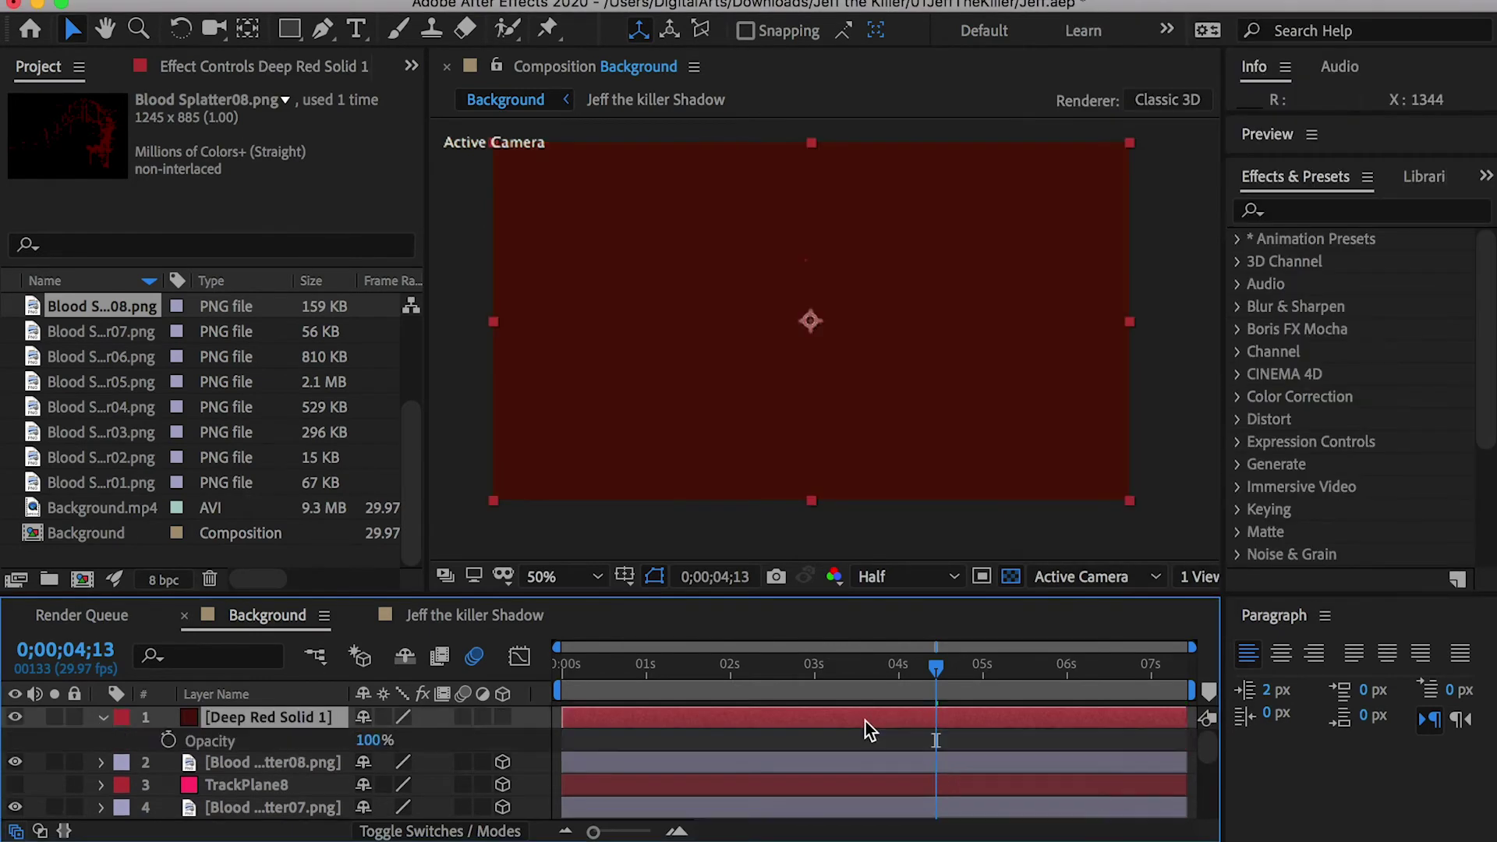
left_click(169, 740)
key("equal")
left_click_drag(942, 666, 952, 666)
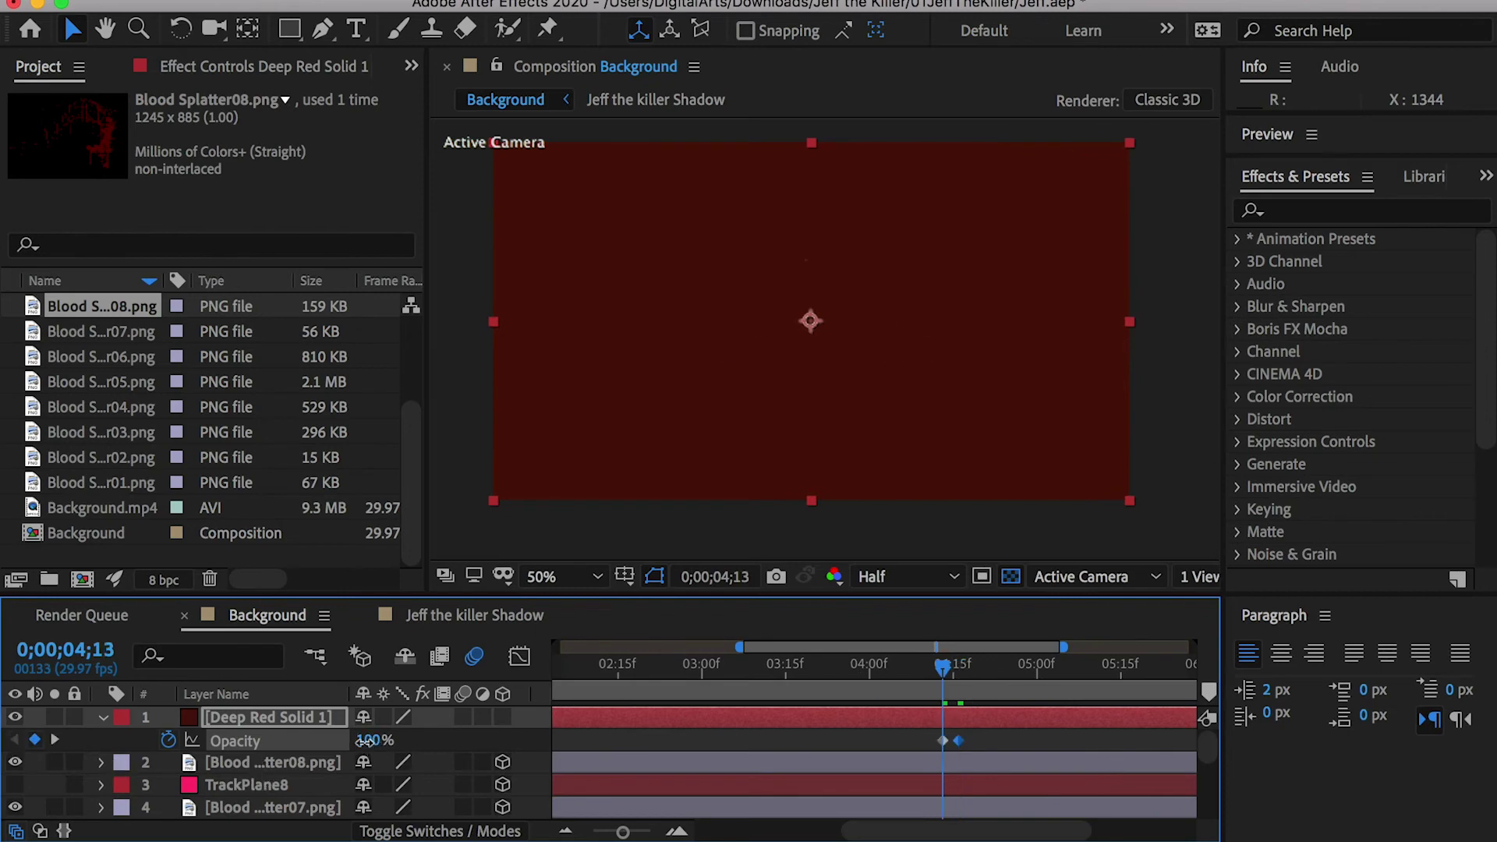
left_click_drag(364, 741, 304, 742)
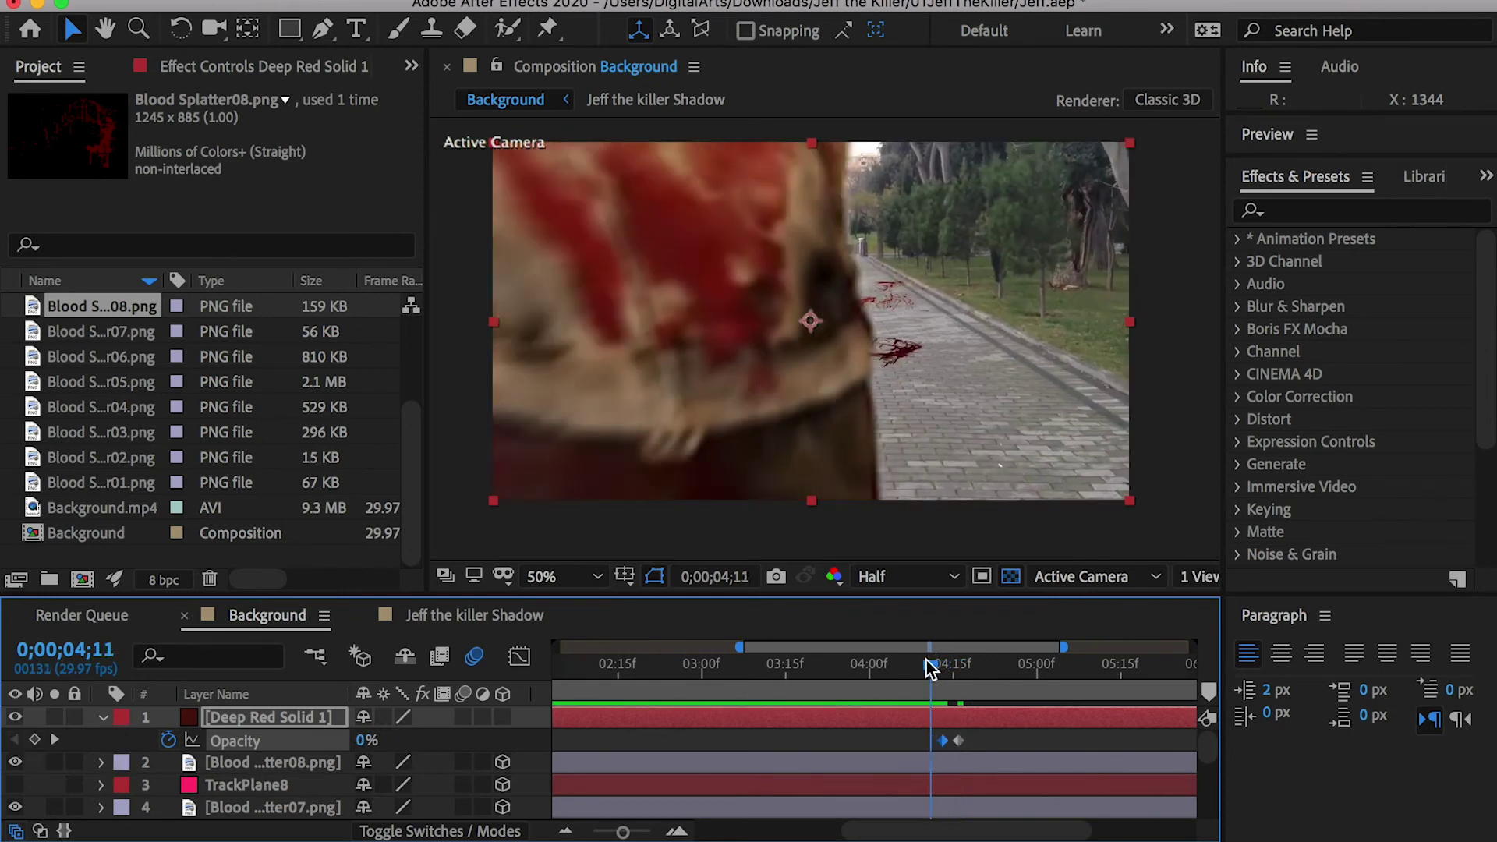
Step: Preview the fade to red and shorten the work area so it ends at 0;00;04;20
left_click_drag(941, 658, 909, 665)
key("space")
key("space")
key("space")
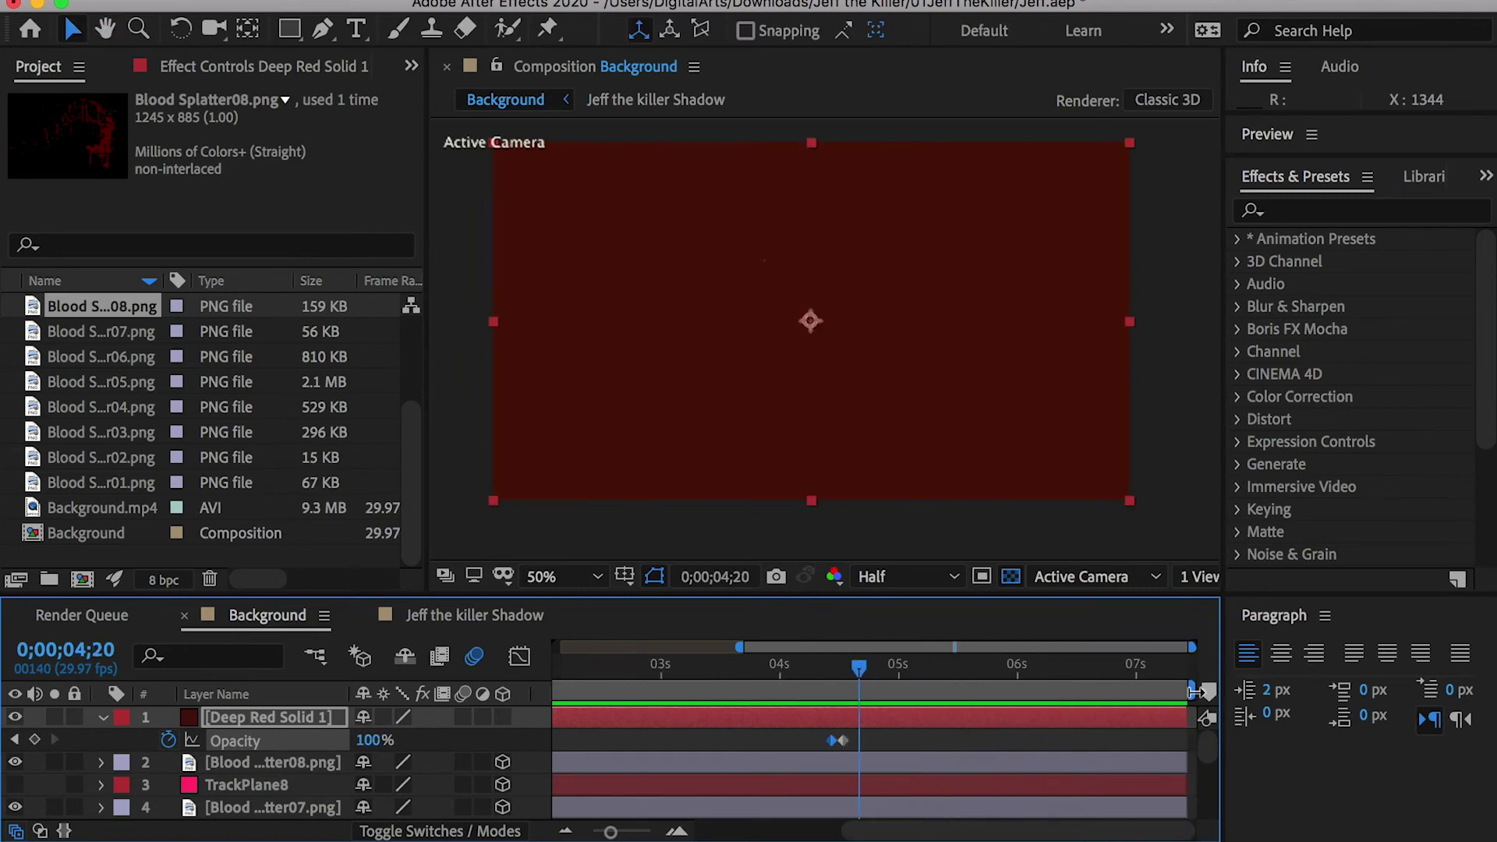
left_click_drag(1193, 690, 914, 702)
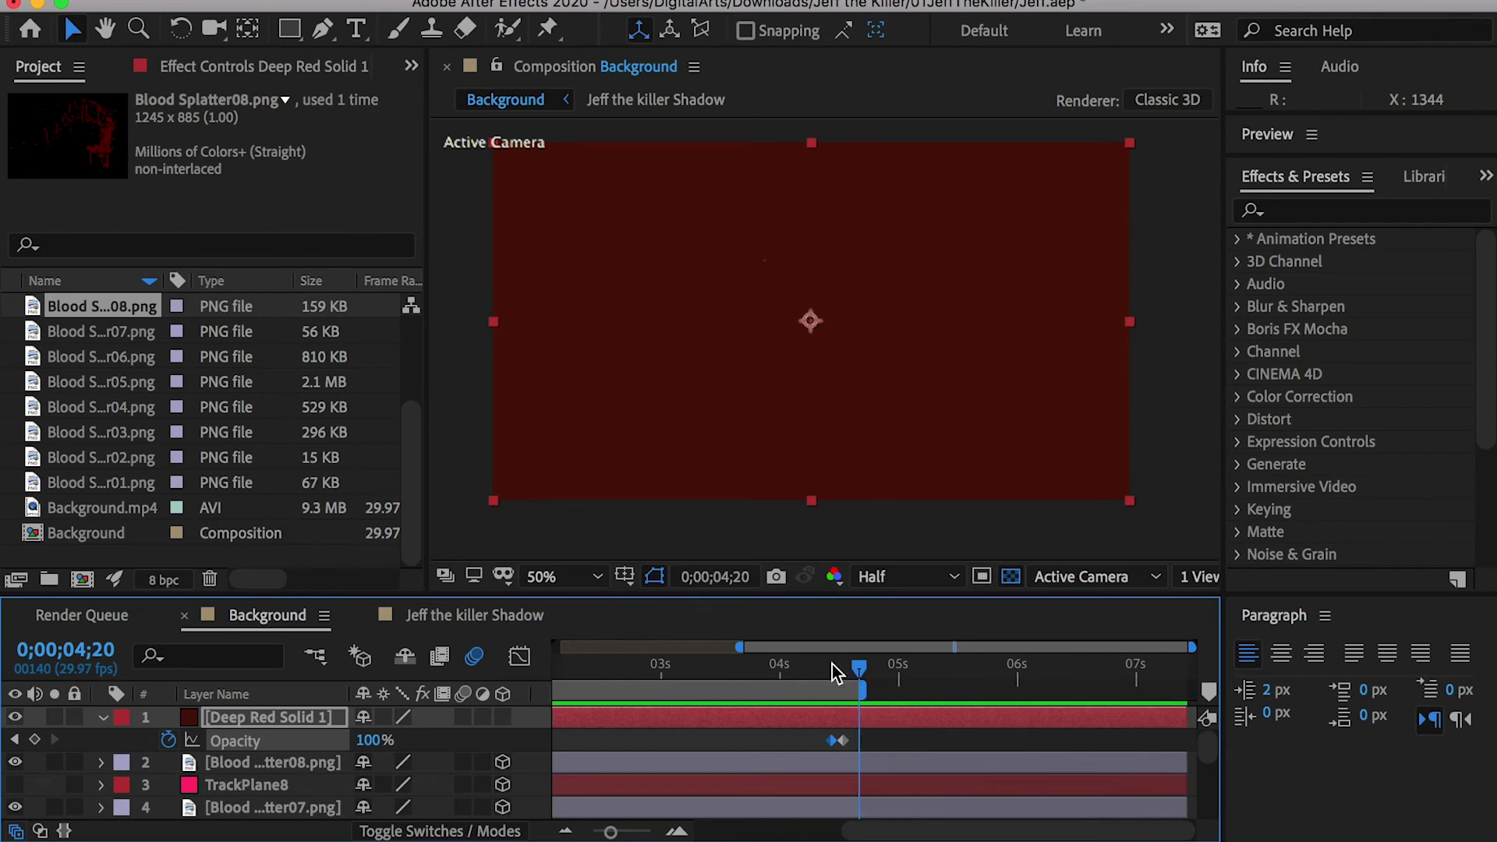
left_click_drag(742, 647, 556, 647)
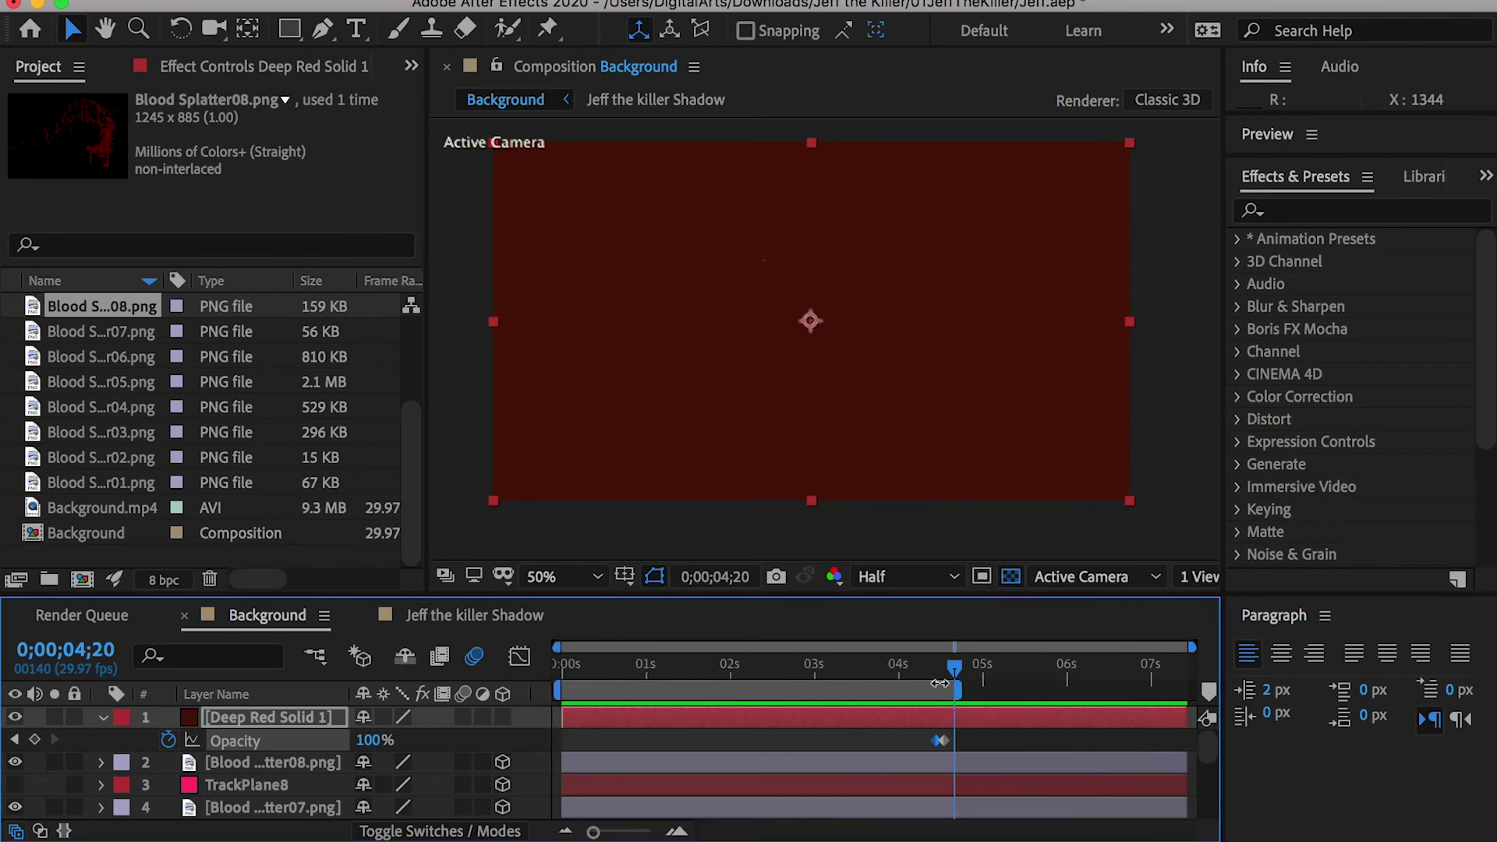
left_click_drag(1186, 637, 1063, 635)
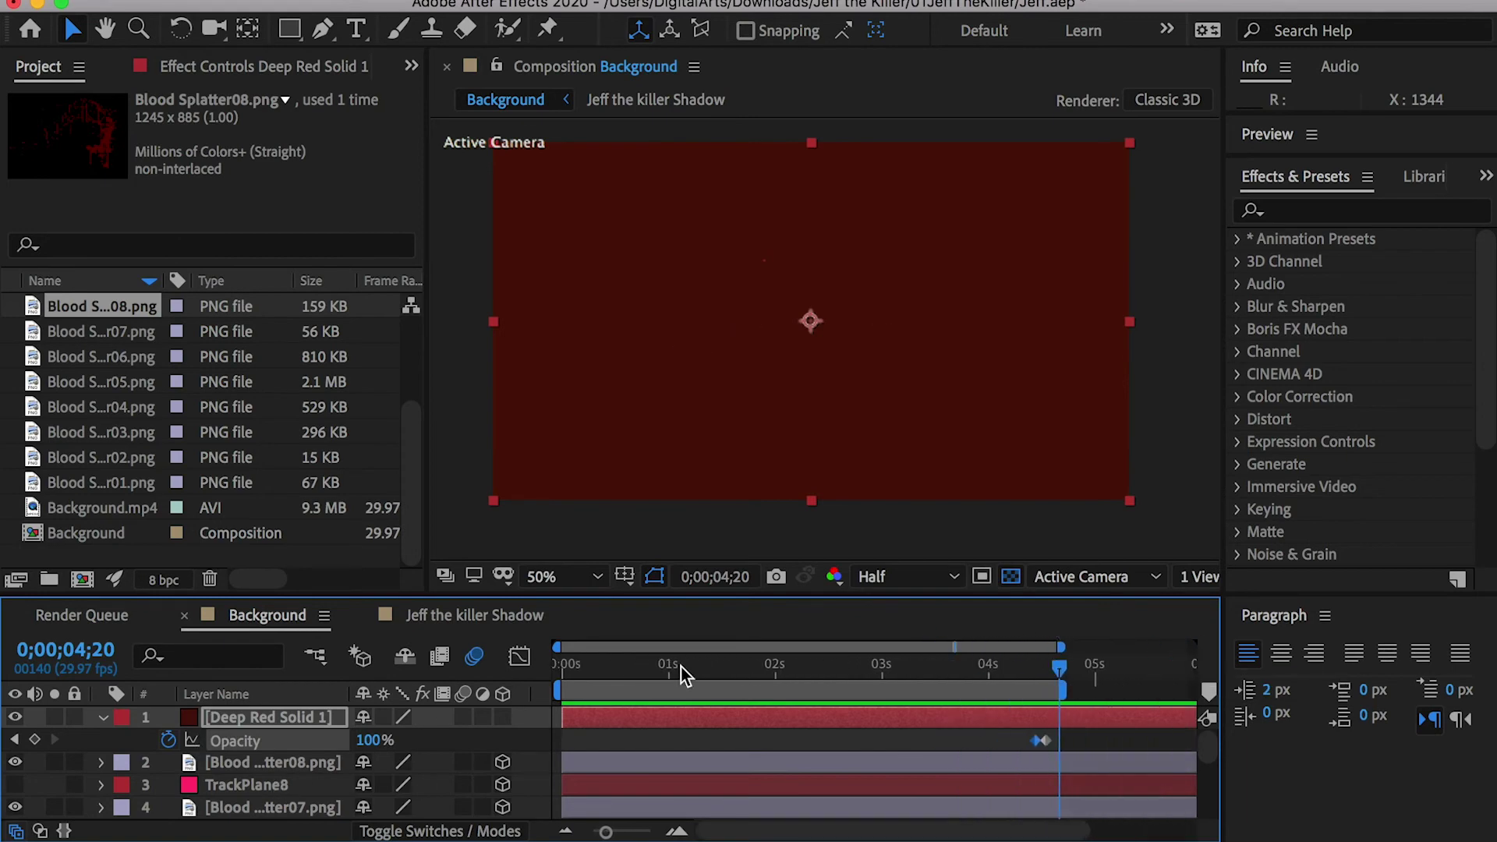
Step: Create an adjustment layer above all other layers and apply the Tint effect to it
left_click_drag(680, 672, 561, 672)
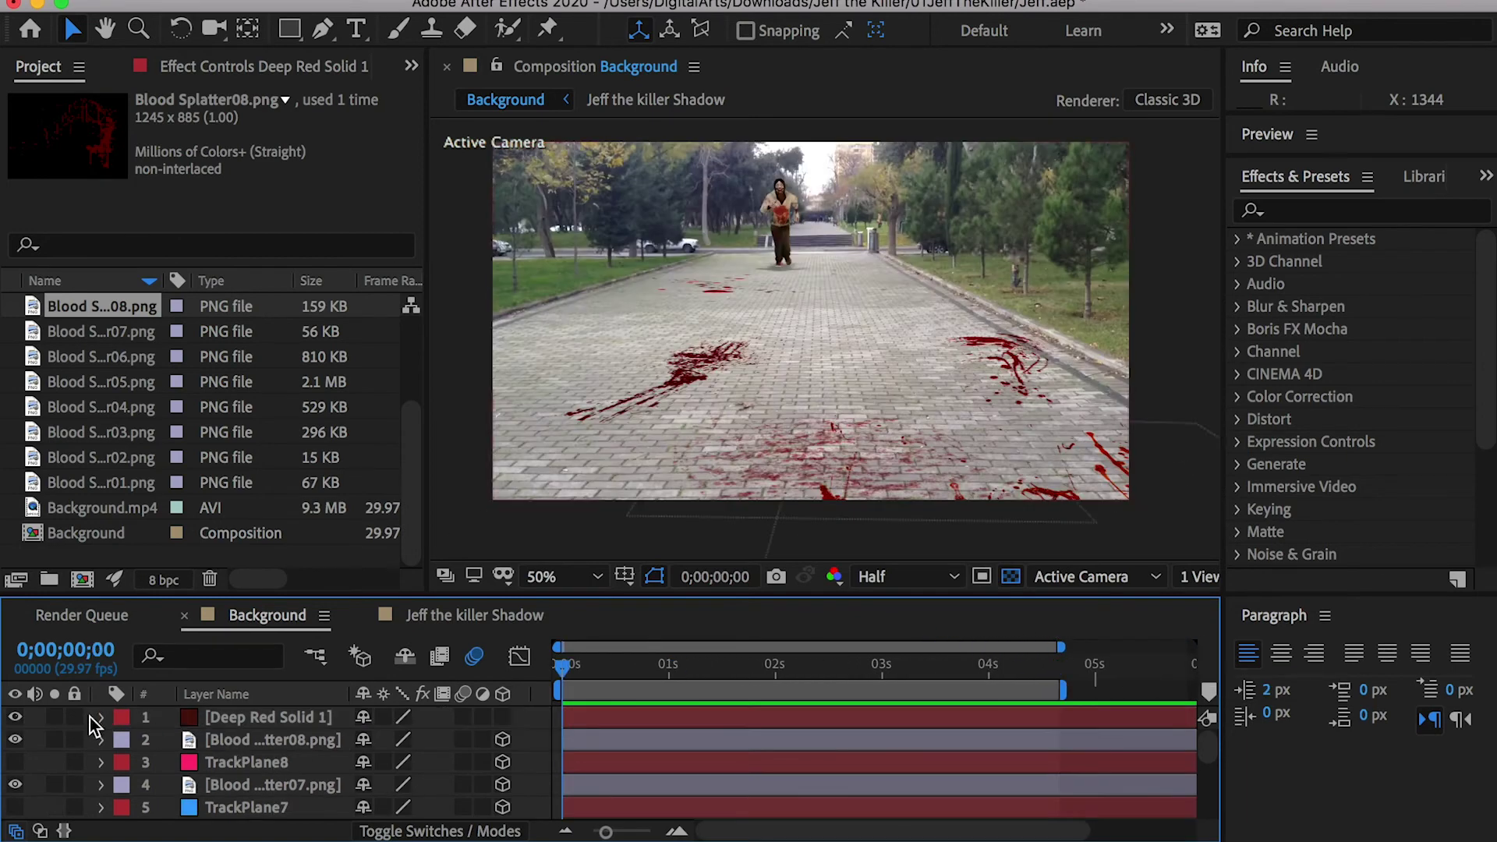
right_click(91, 717)
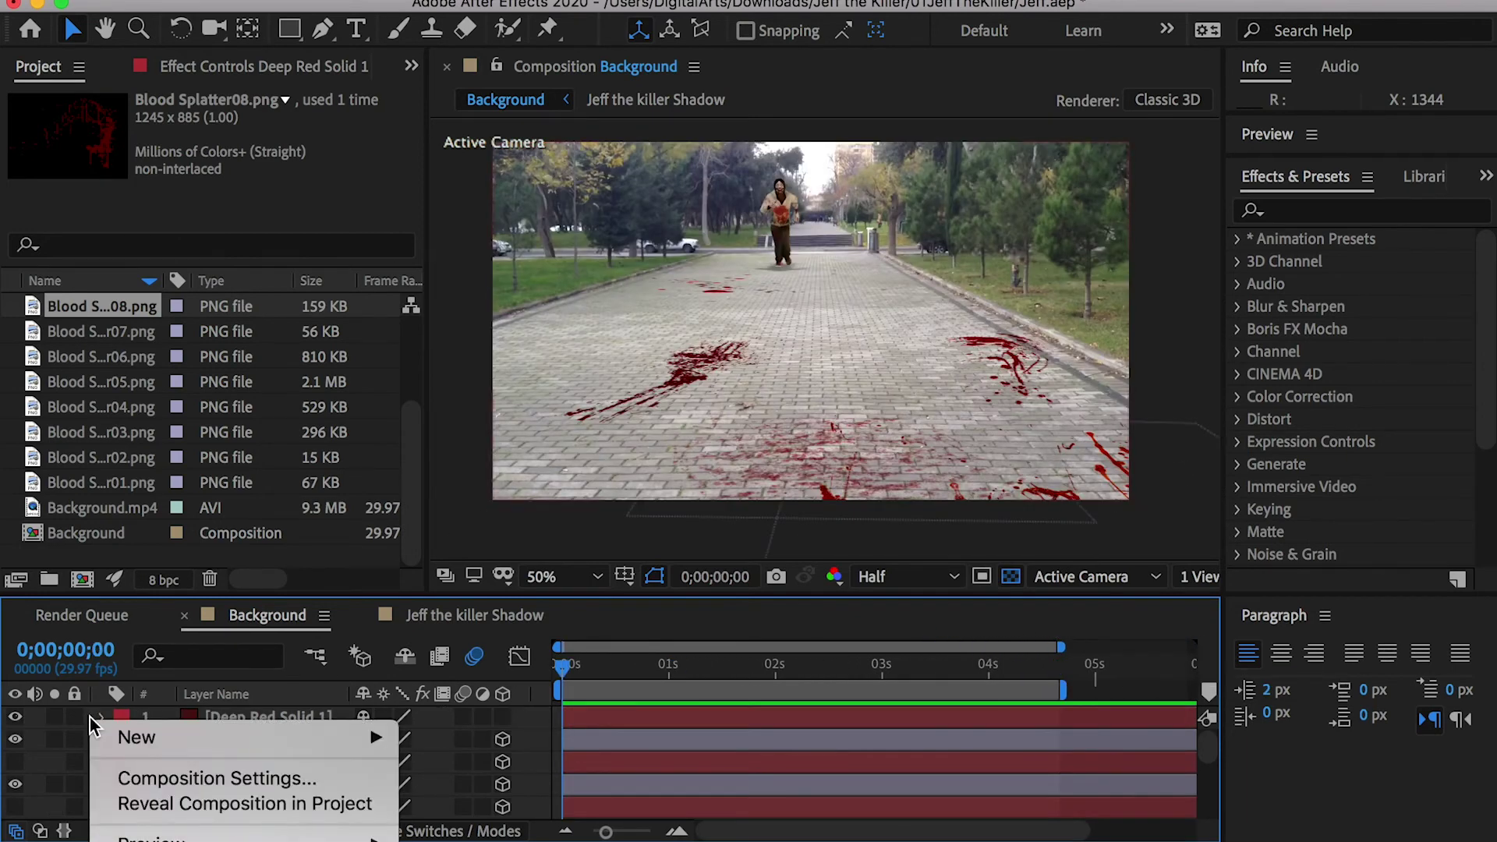
mouse_move(136, 737)
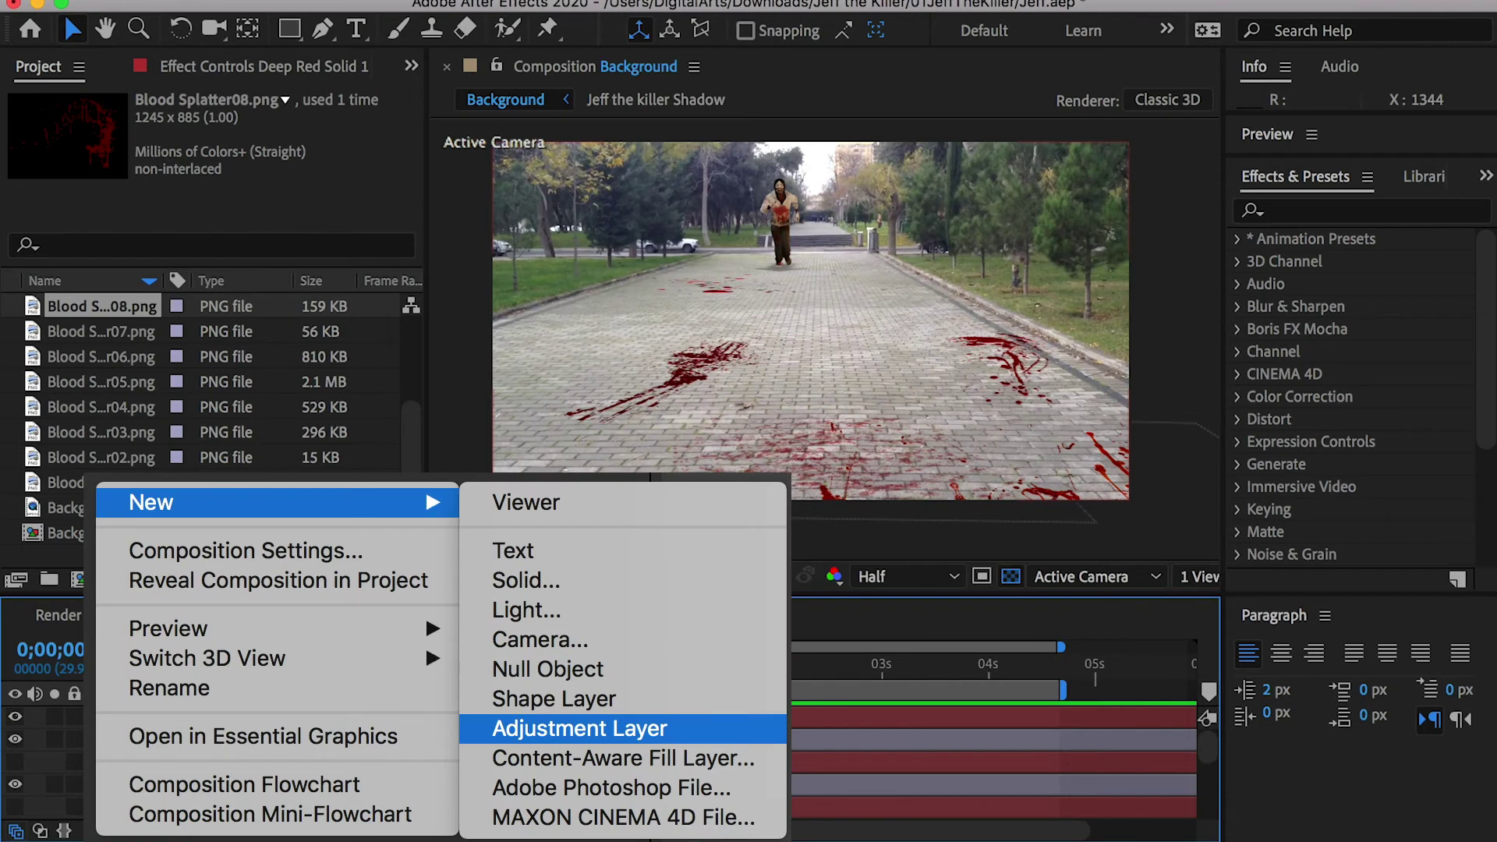
left_click(580, 728)
left_click(1326, 210)
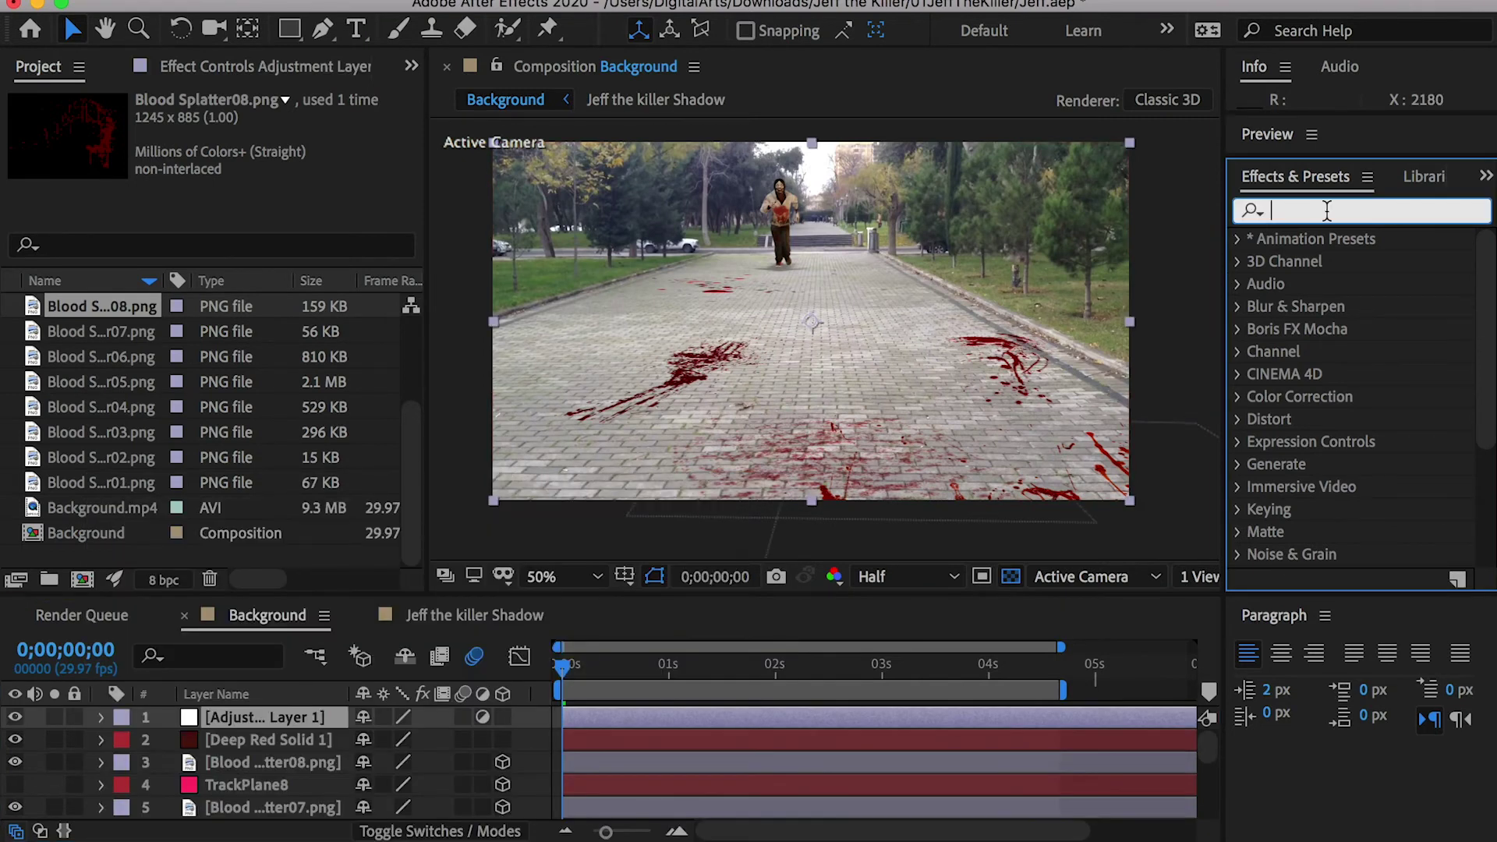
type("tint")
left_click_drag(1332, 329, 682, 721)
Step: In the Tint effect, map white to a pale cyan and black to the dark navy 0F0F1E
left_click(244, 171)
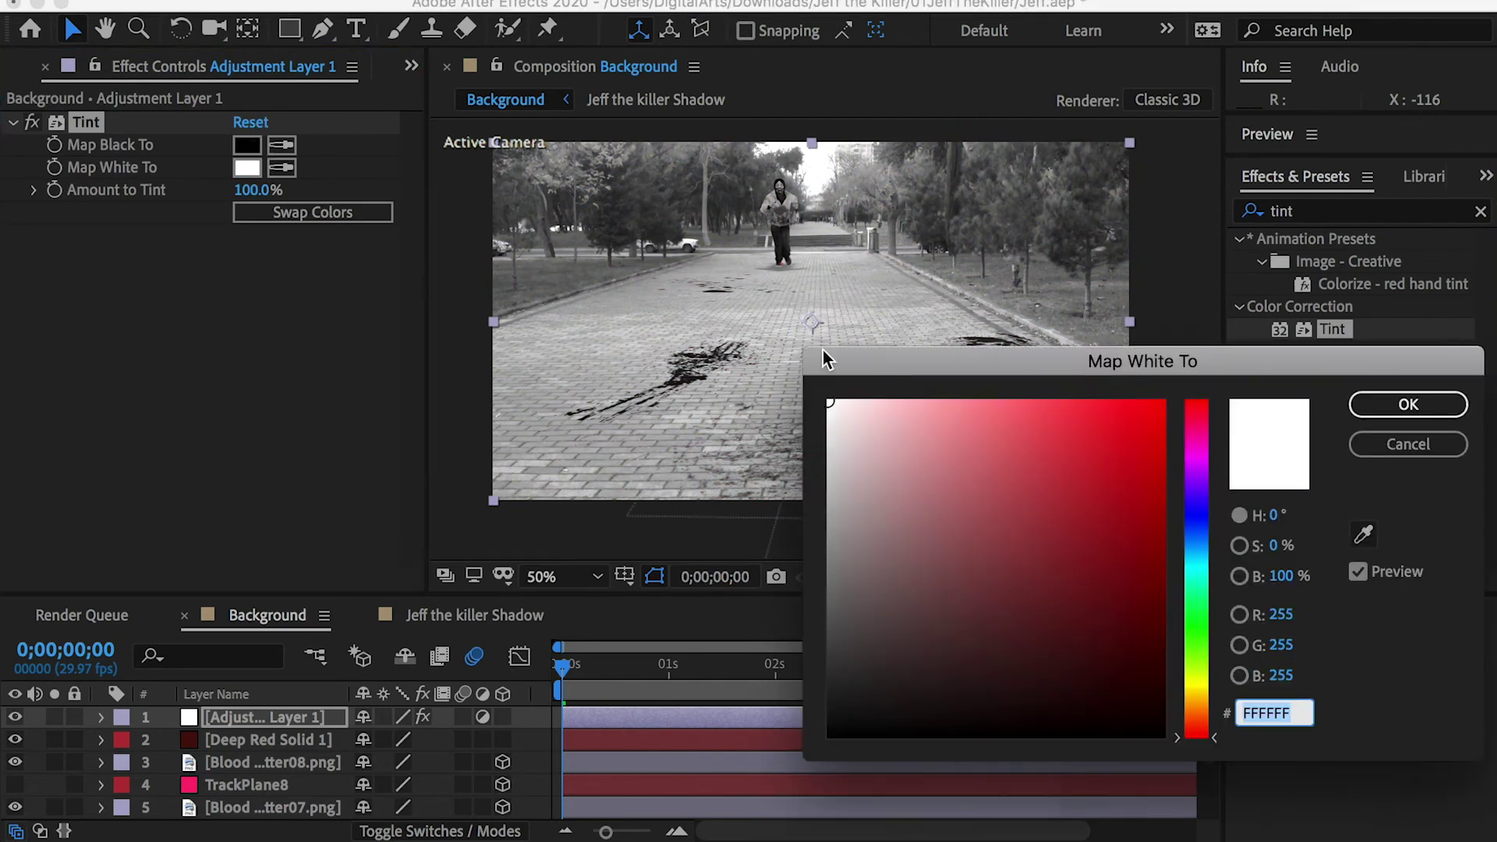
left_click_drag(733, 267, 732, 259)
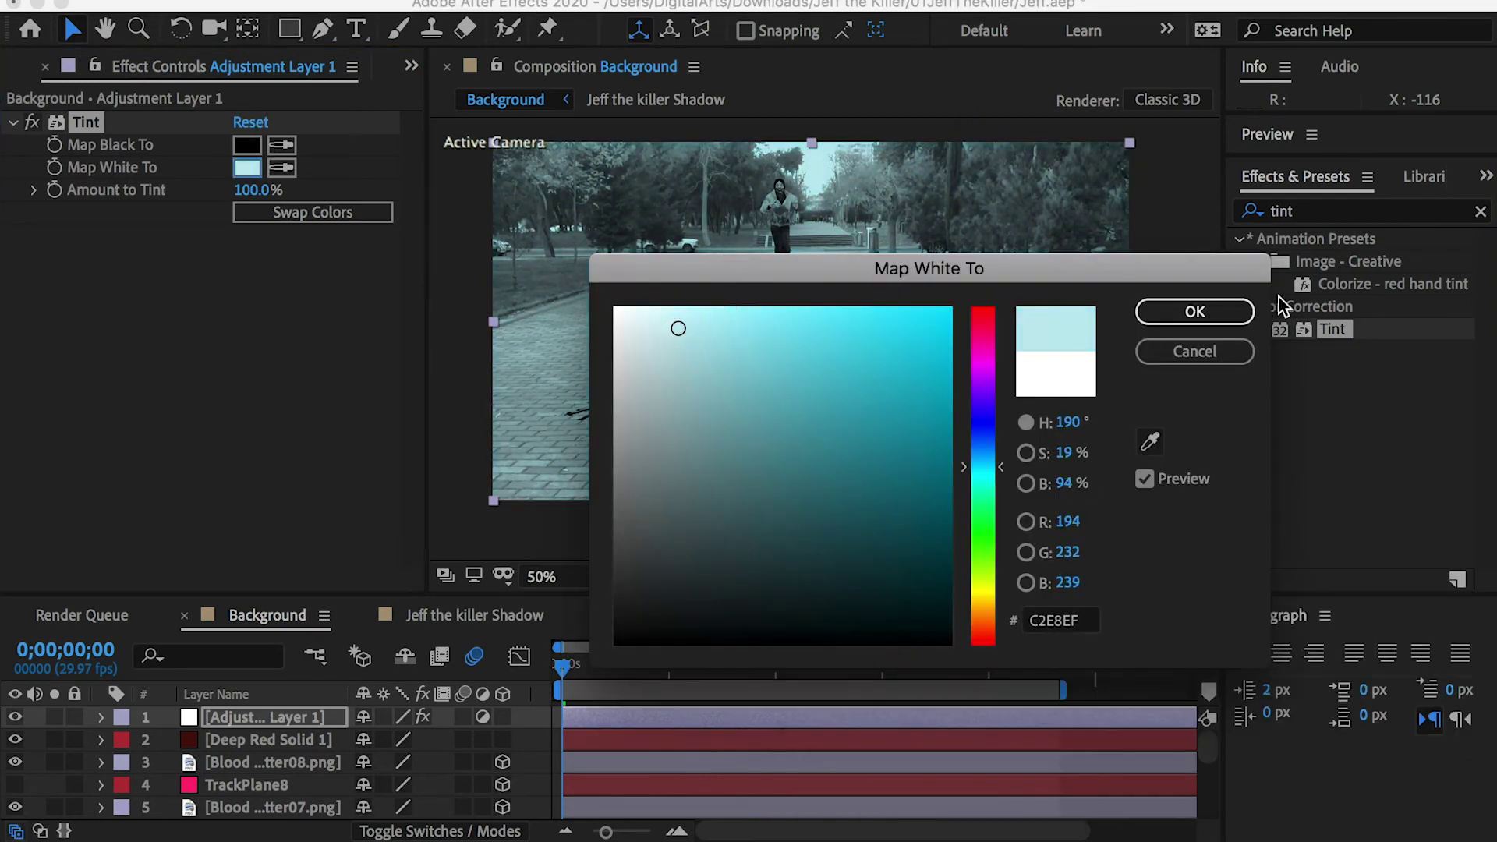
key("Return")
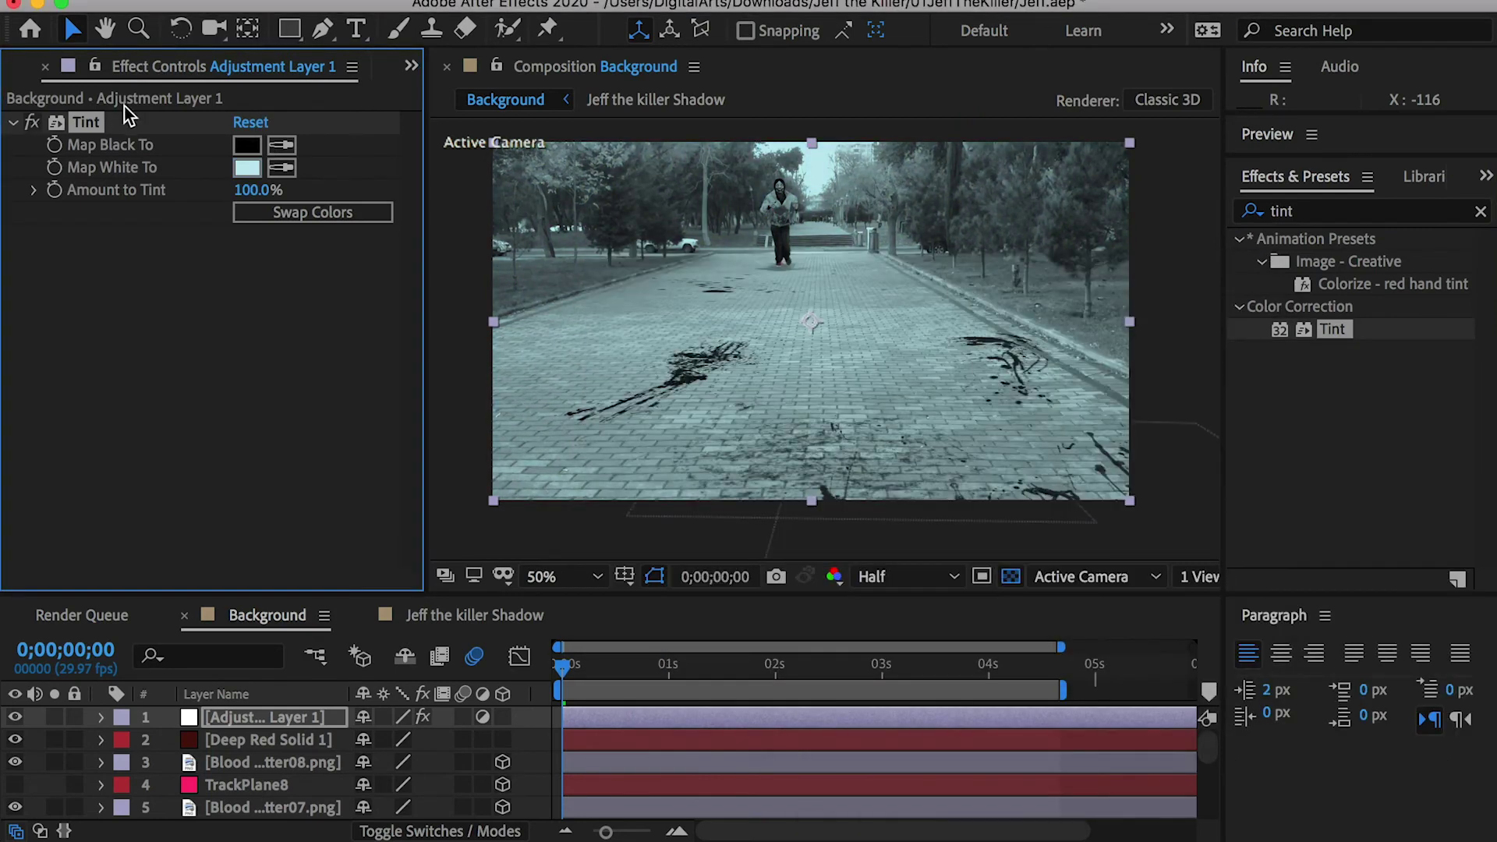
left_click(246, 146)
left_click(983, 421)
left_click(780, 597)
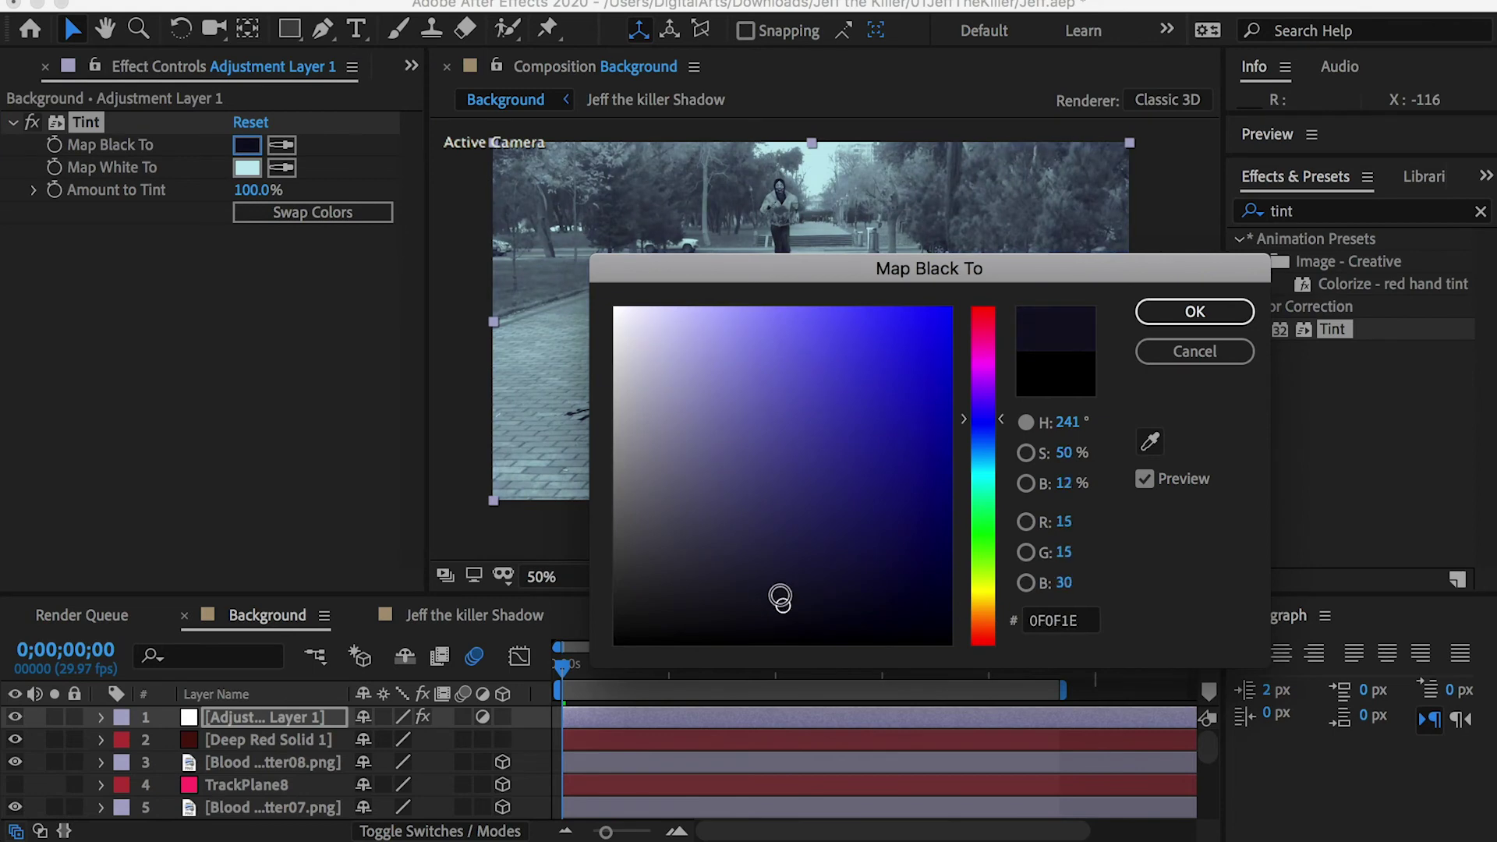
left_click(1178, 309)
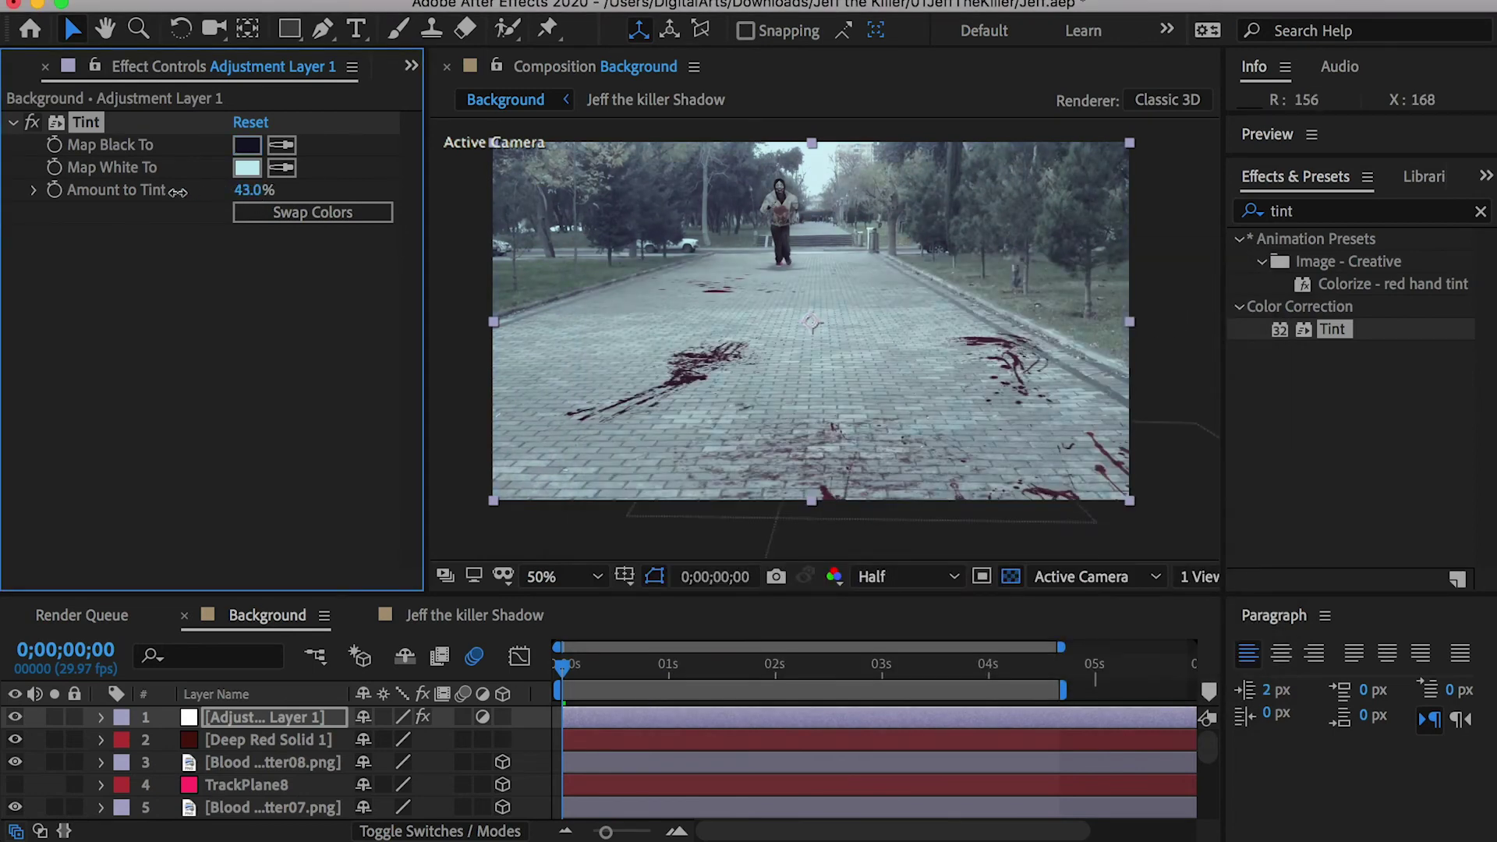
Step: Apply the Curves effect to the adjustment layer
double_click(1281, 212)
type("cu")
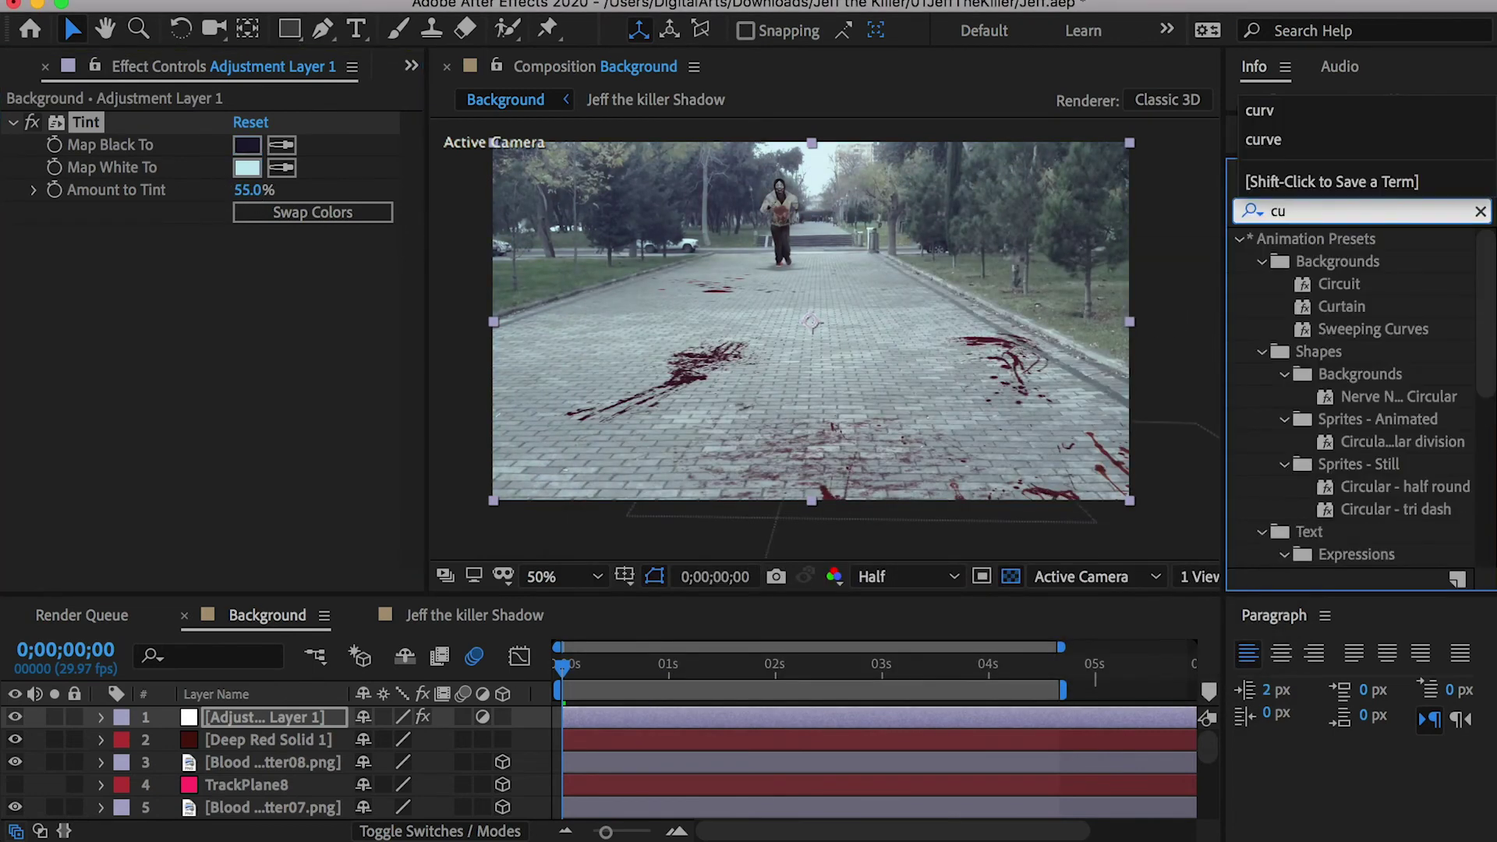
type("r")
left_click_drag(1340, 509, 265, 725)
Step: Shape the RGB curve into a gentle S that lifts the highlights and lowers the shadows, and preview the graded shot
left_click_drag(353, 270, 350, 254)
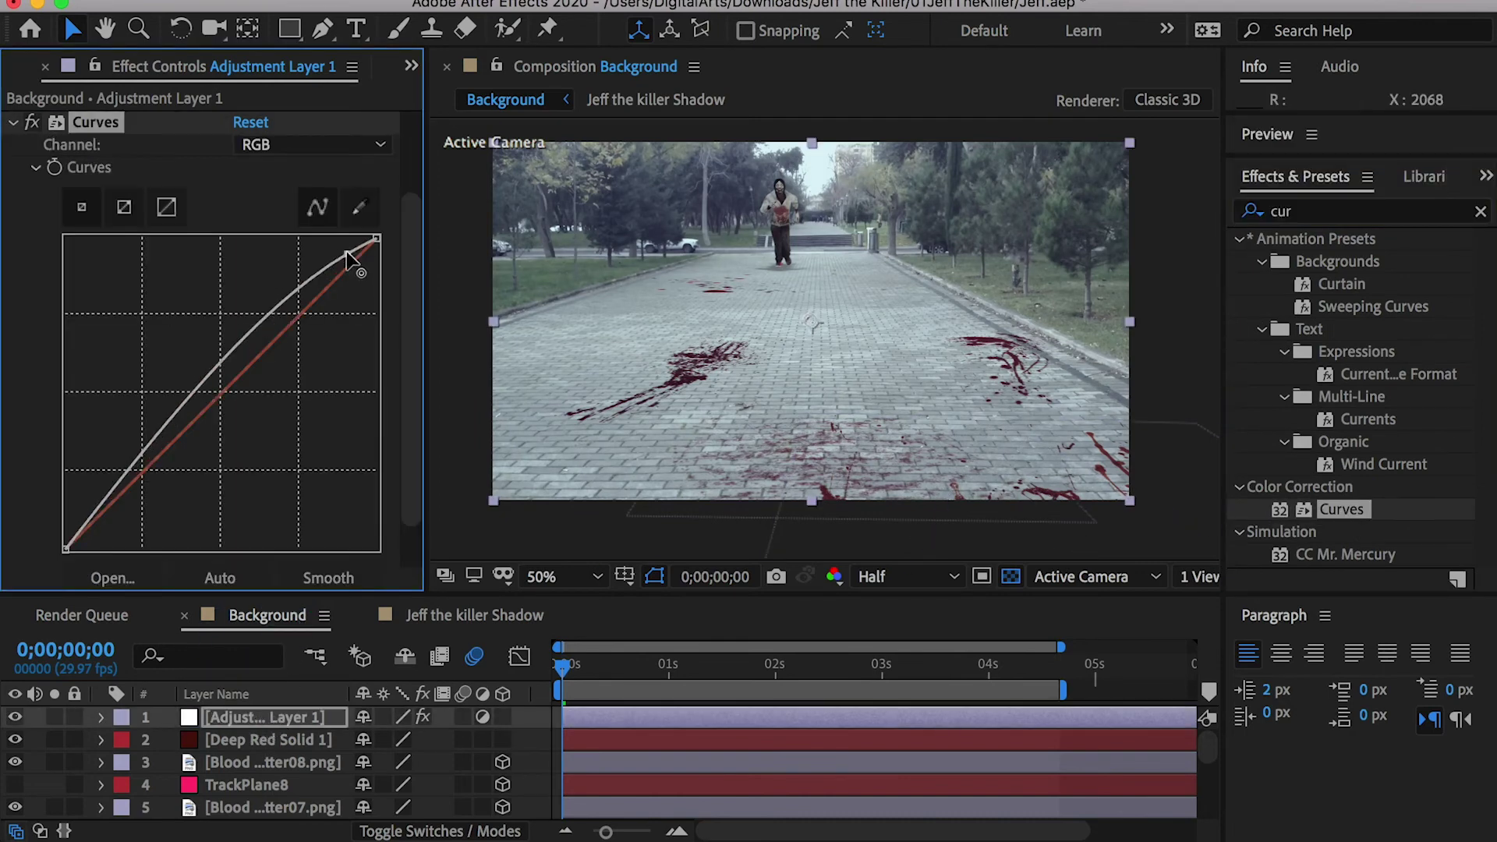
left_click_drag(124, 491, 113, 521)
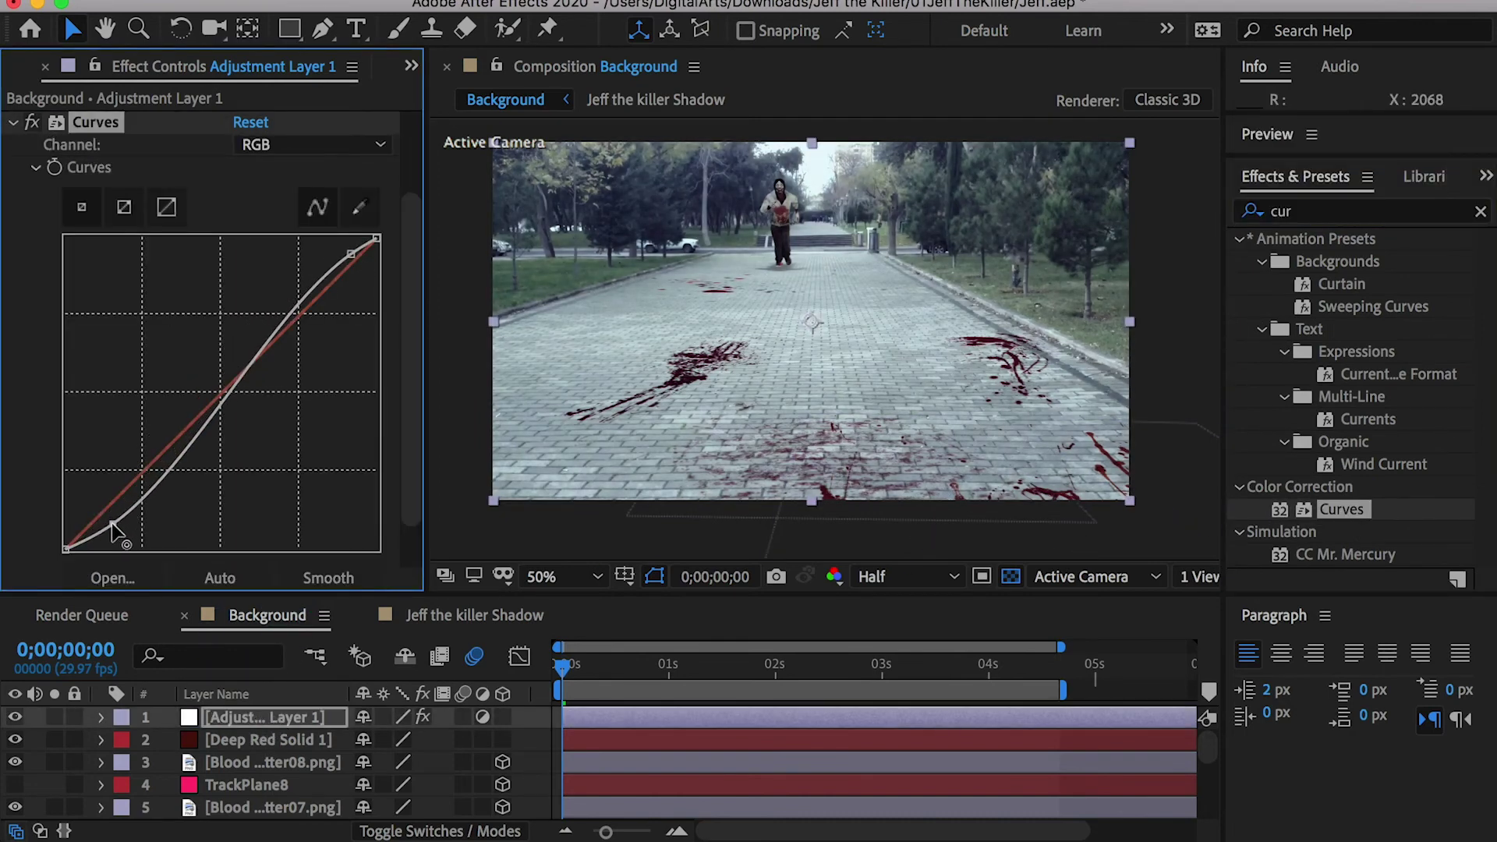
left_click_drag(350, 254, 347, 251)
left_click(566, 681)
key("space")
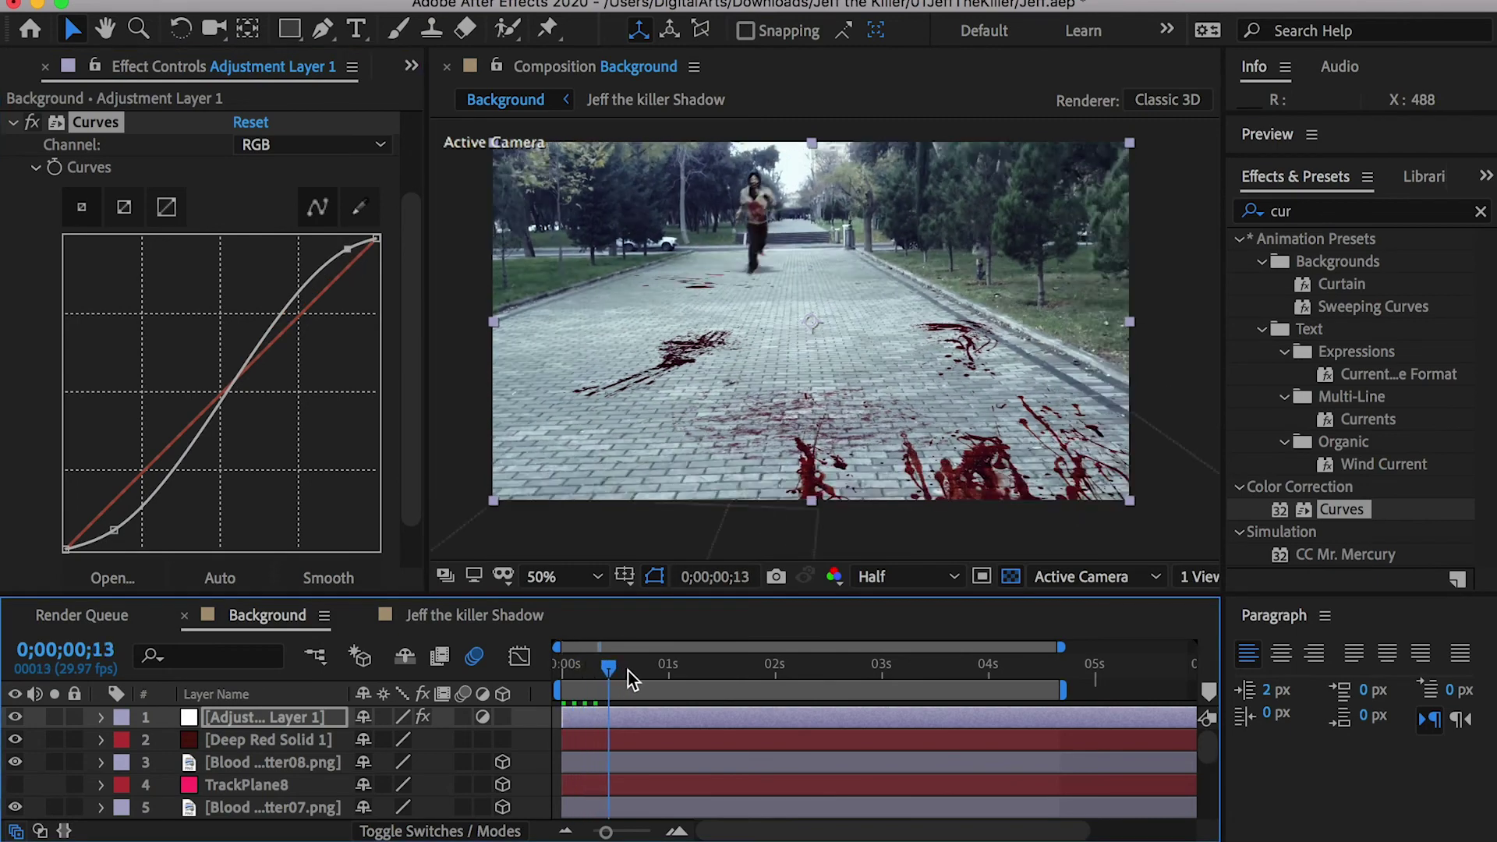
key("space")
Step: Create a 1920 x 1080 px solid in a dark gray-blue colour above all other layers
right_click(94, 721)
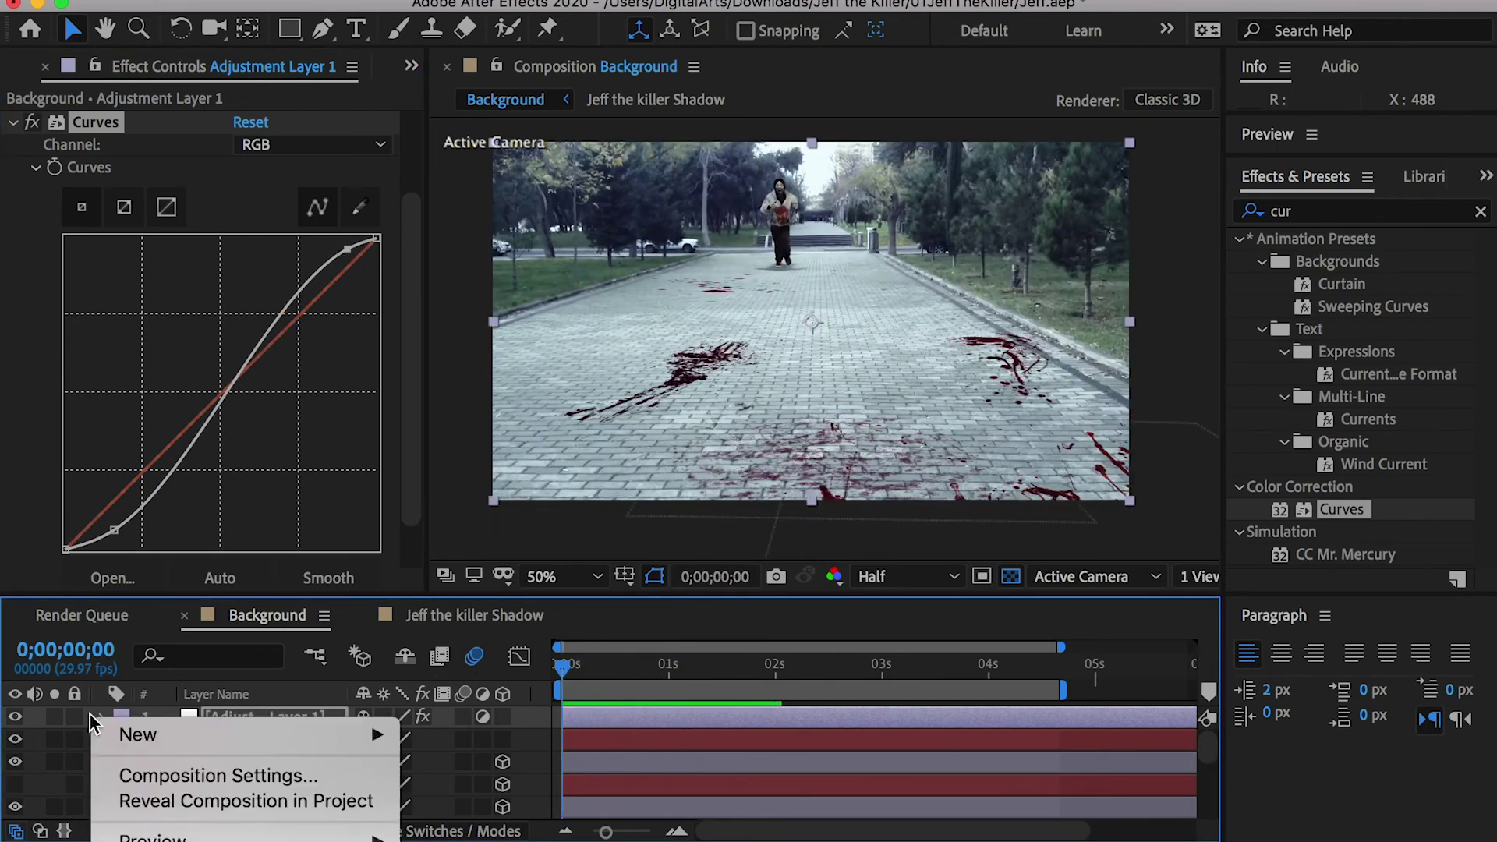
mouse_move(136, 735)
left_click(479, 802)
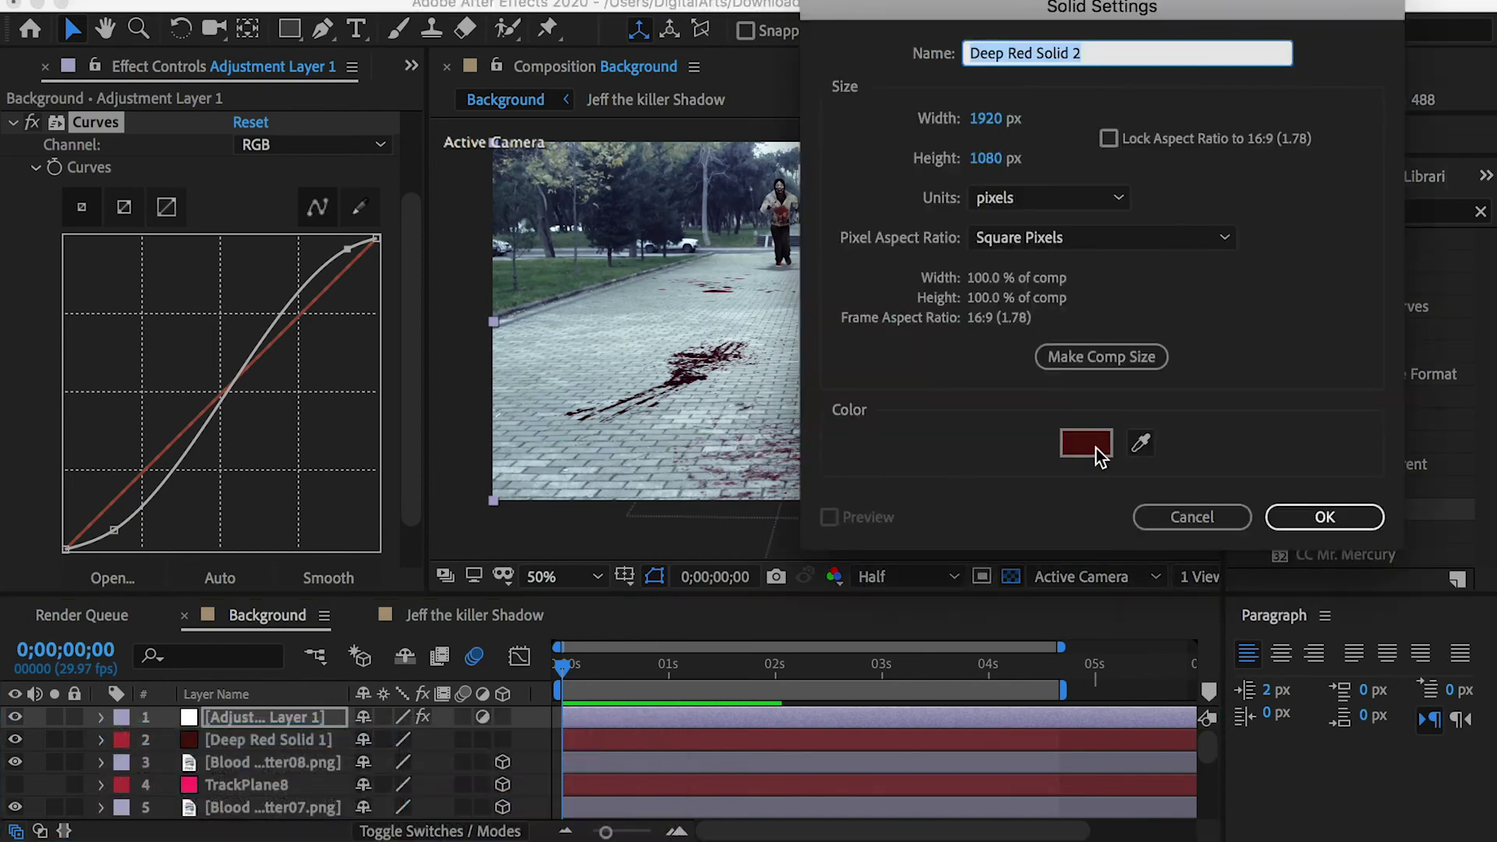
left_click(1095, 448)
type("201E37")
left_click(765, 524)
left_click(1194, 311)
left_click(1326, 517)
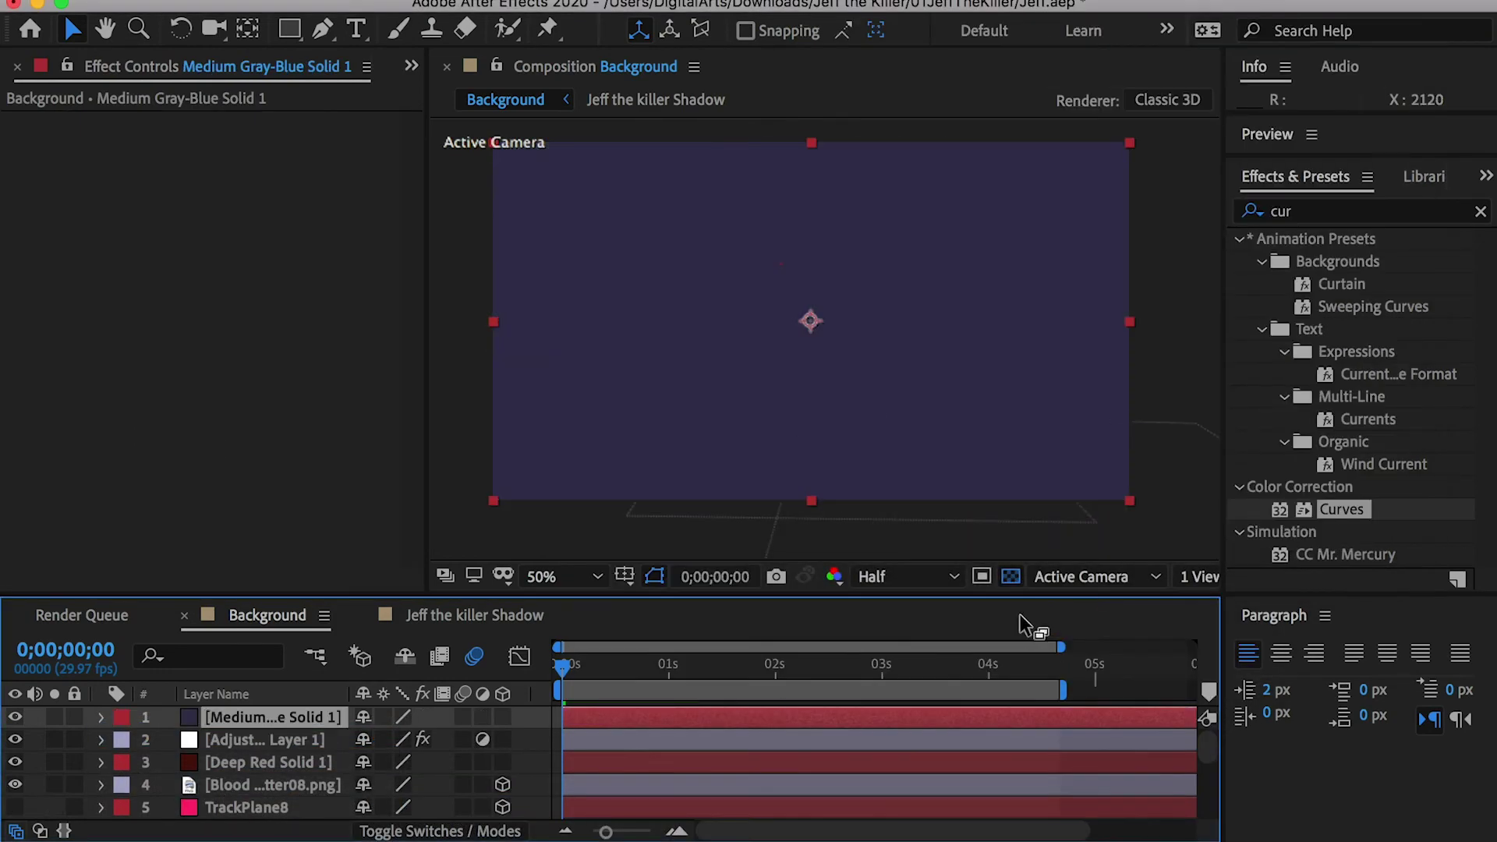
Step: Give the gray-blue solid a darkening blending mode and set its opacity to 64%
right_click(273, 717)
mouse_move(367, 755)
left_click(661, 199)
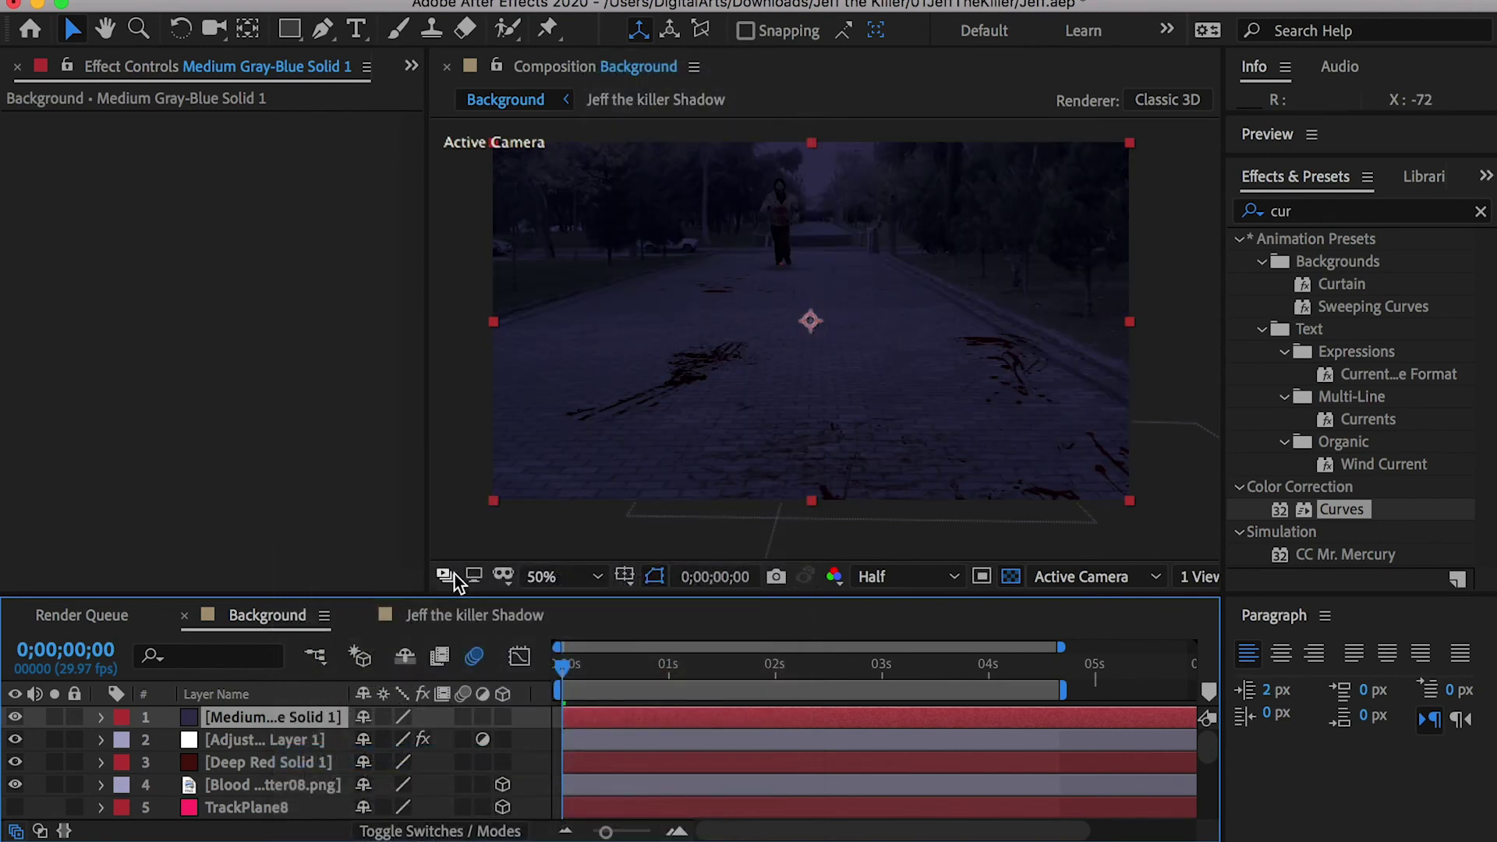
key("t")
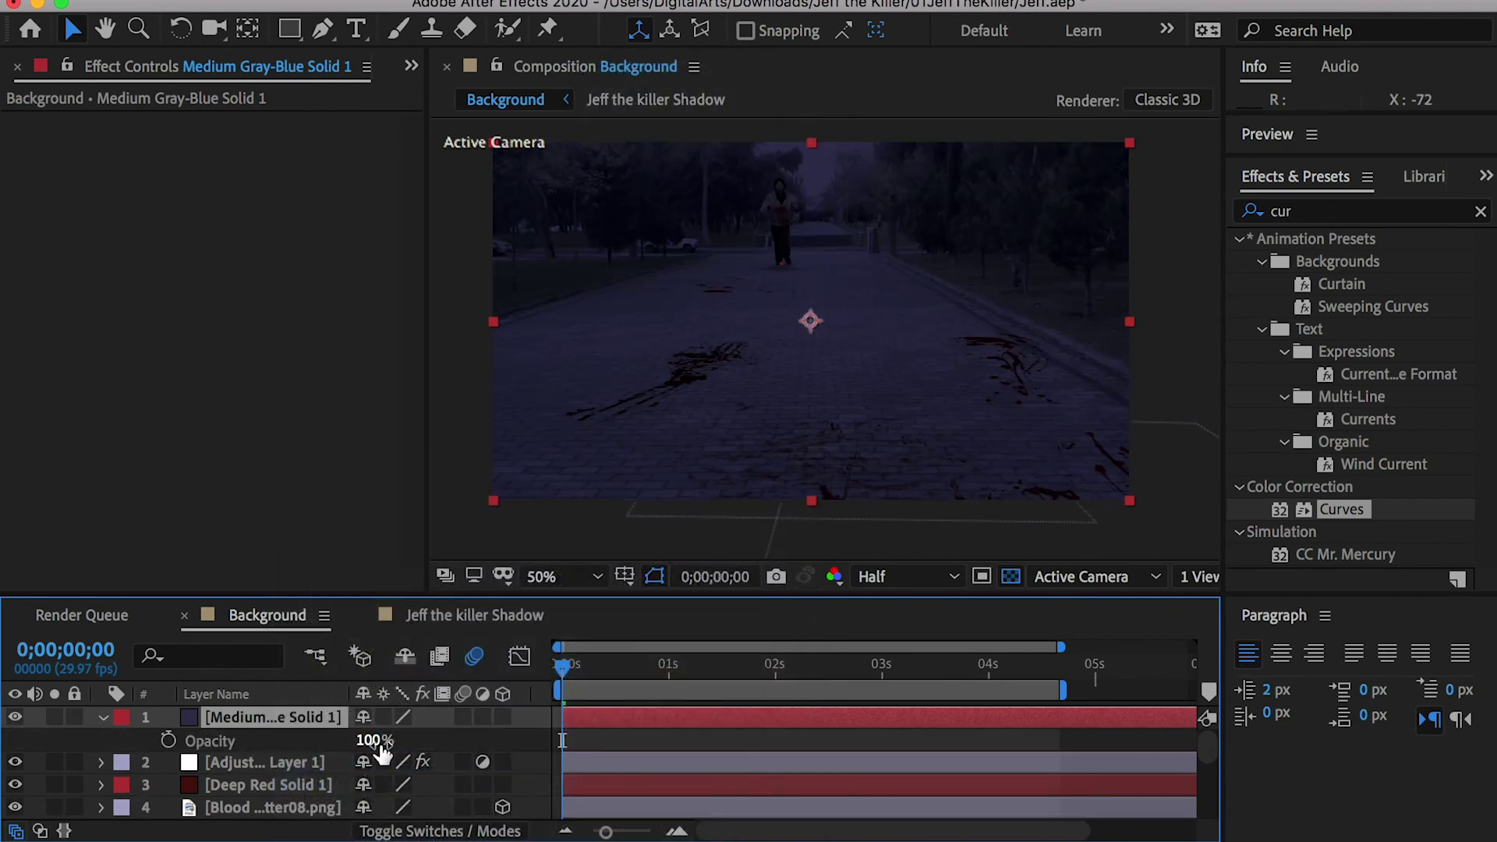
left_click_drag(371, 740, 322, 746)
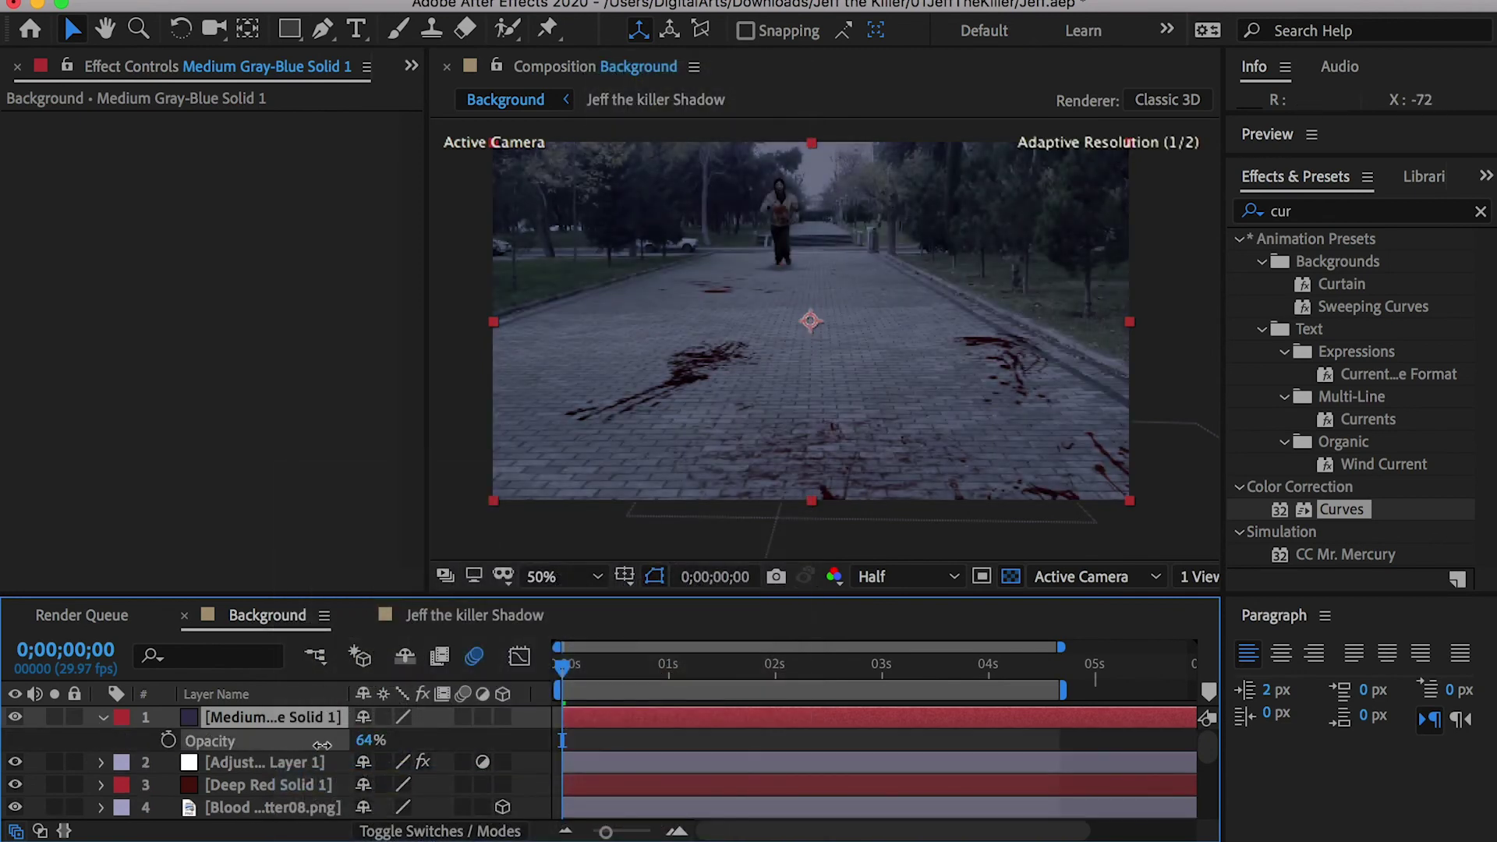
Step: Draw an elliptical mask on the gray-blue solid and widen it to nearly fill the frame
left_click(289, 31)
left_click(383, 87)
left_click_drag(511, 167, 1096, 499)
key("v")
left_click_drag(1102, 321, 1119, 320)
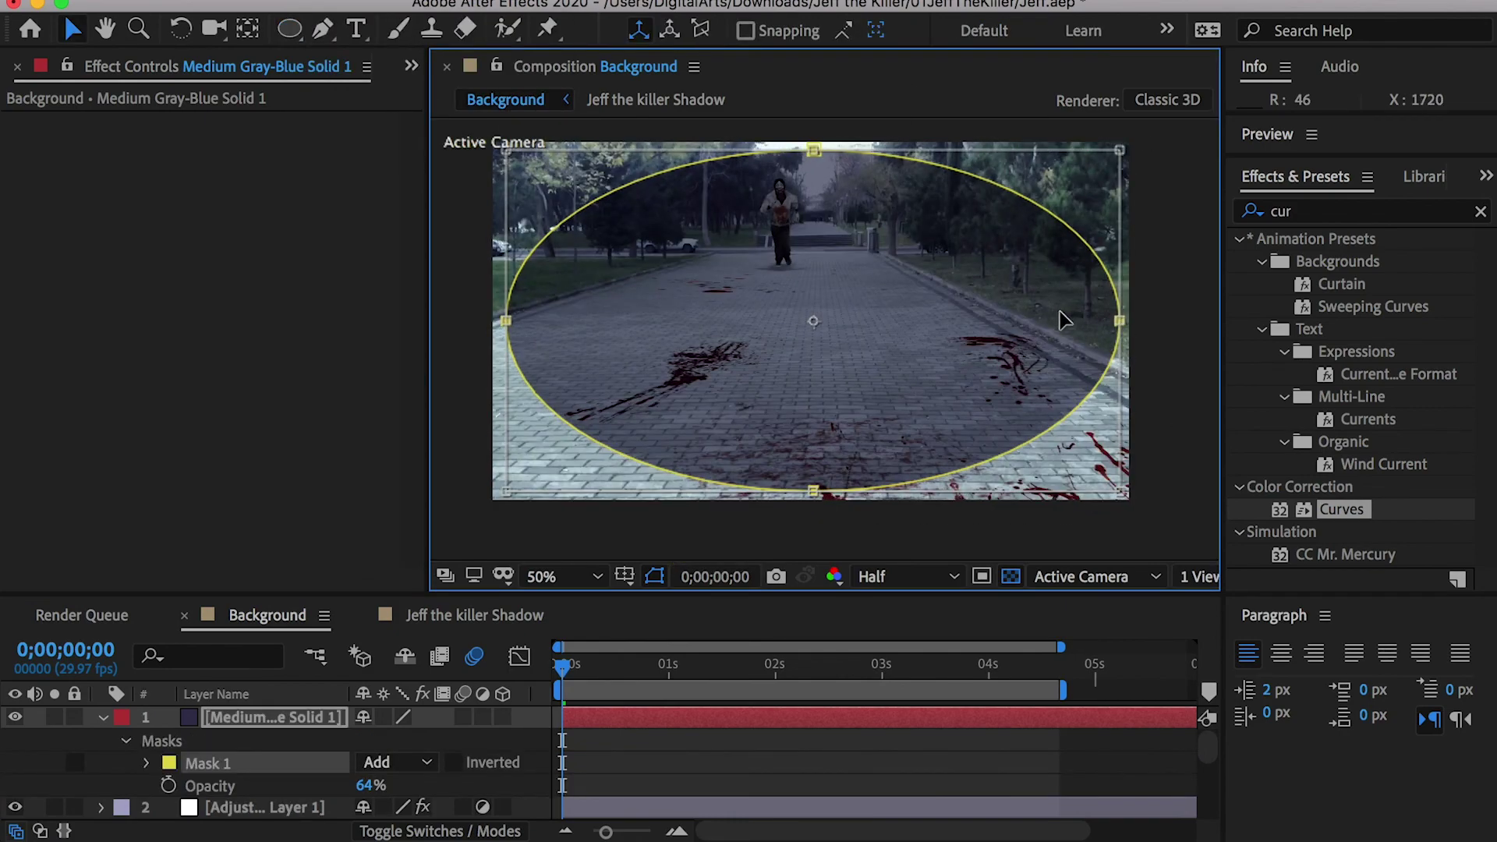
Step: Set the ellipse mask to Subtract with a feather of 306 pixels and preview the vignette
left_click(402, 762)
left_click(421, 835)
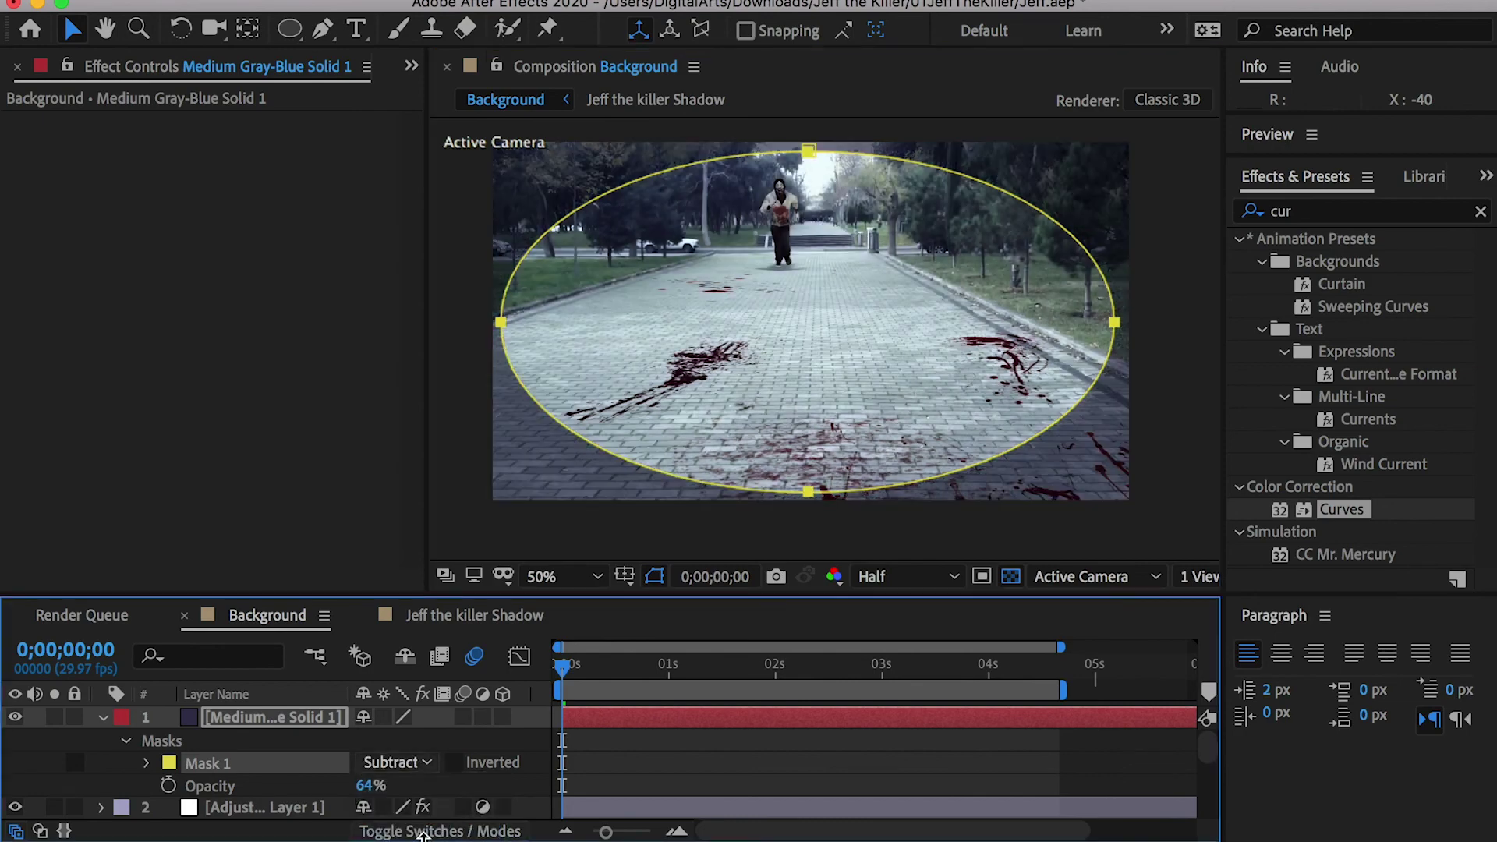
left_click(148, 763)
left_click_drag(411, 768, 706, 758)
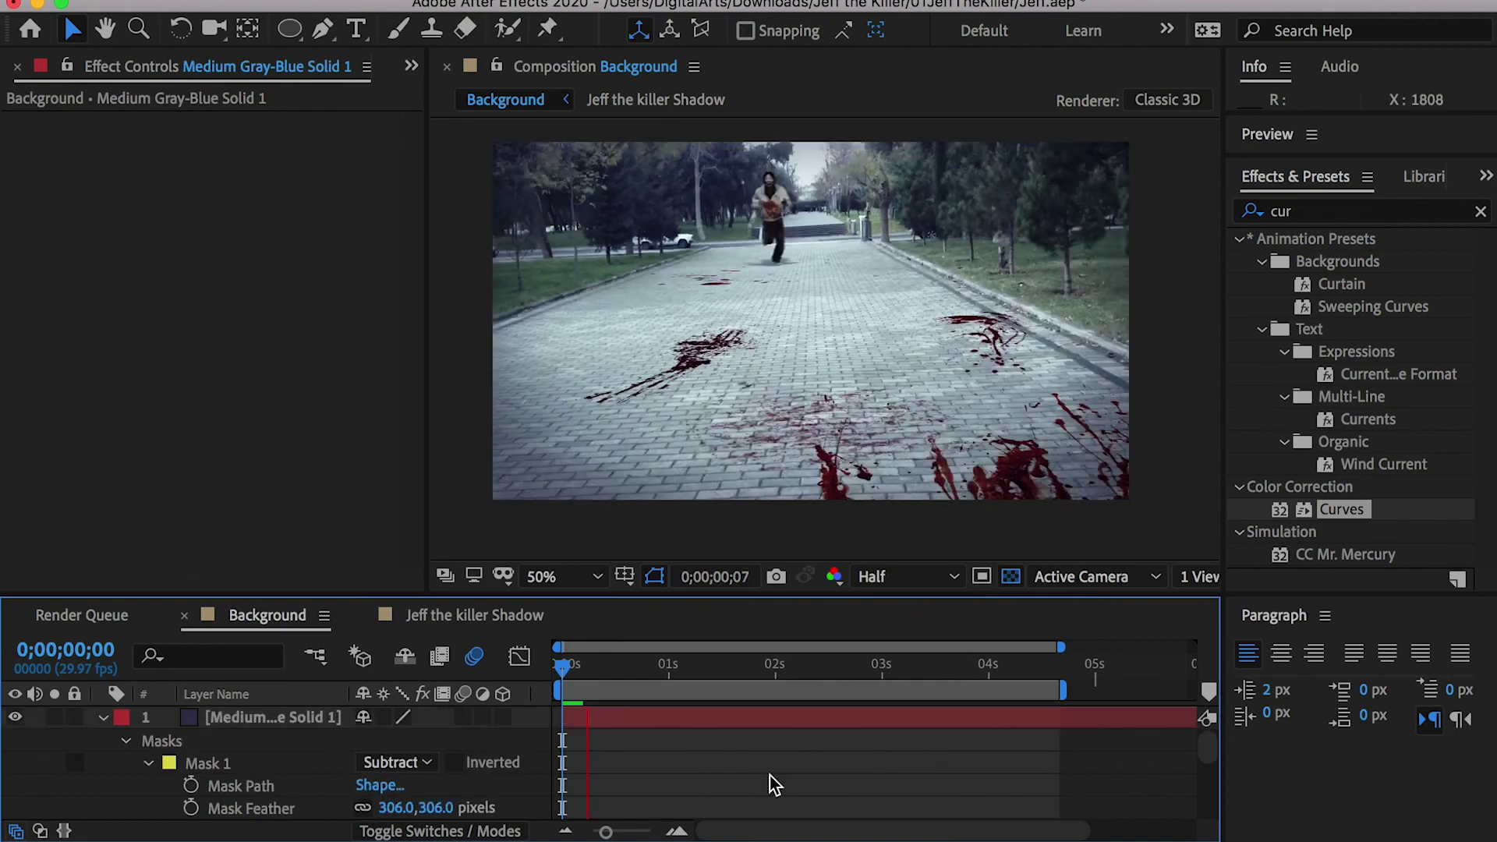
key("space")
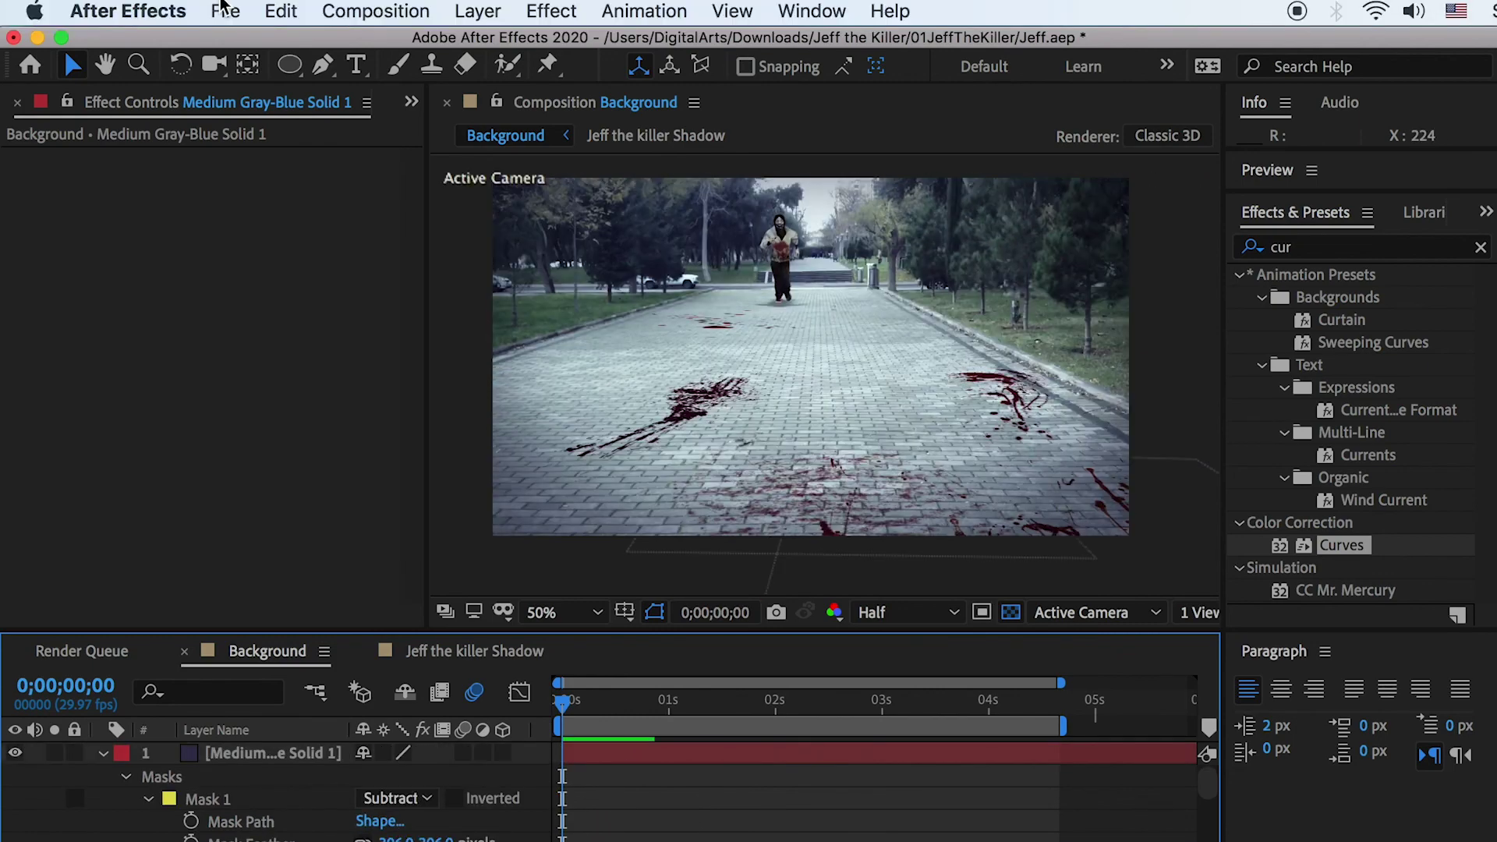
Step: Send the Background composition to Adobe Media Encoder and encode it as H.264 with the Match Source - High bitrate preset
left_click(224, 11)
mouse_move(460, 411)
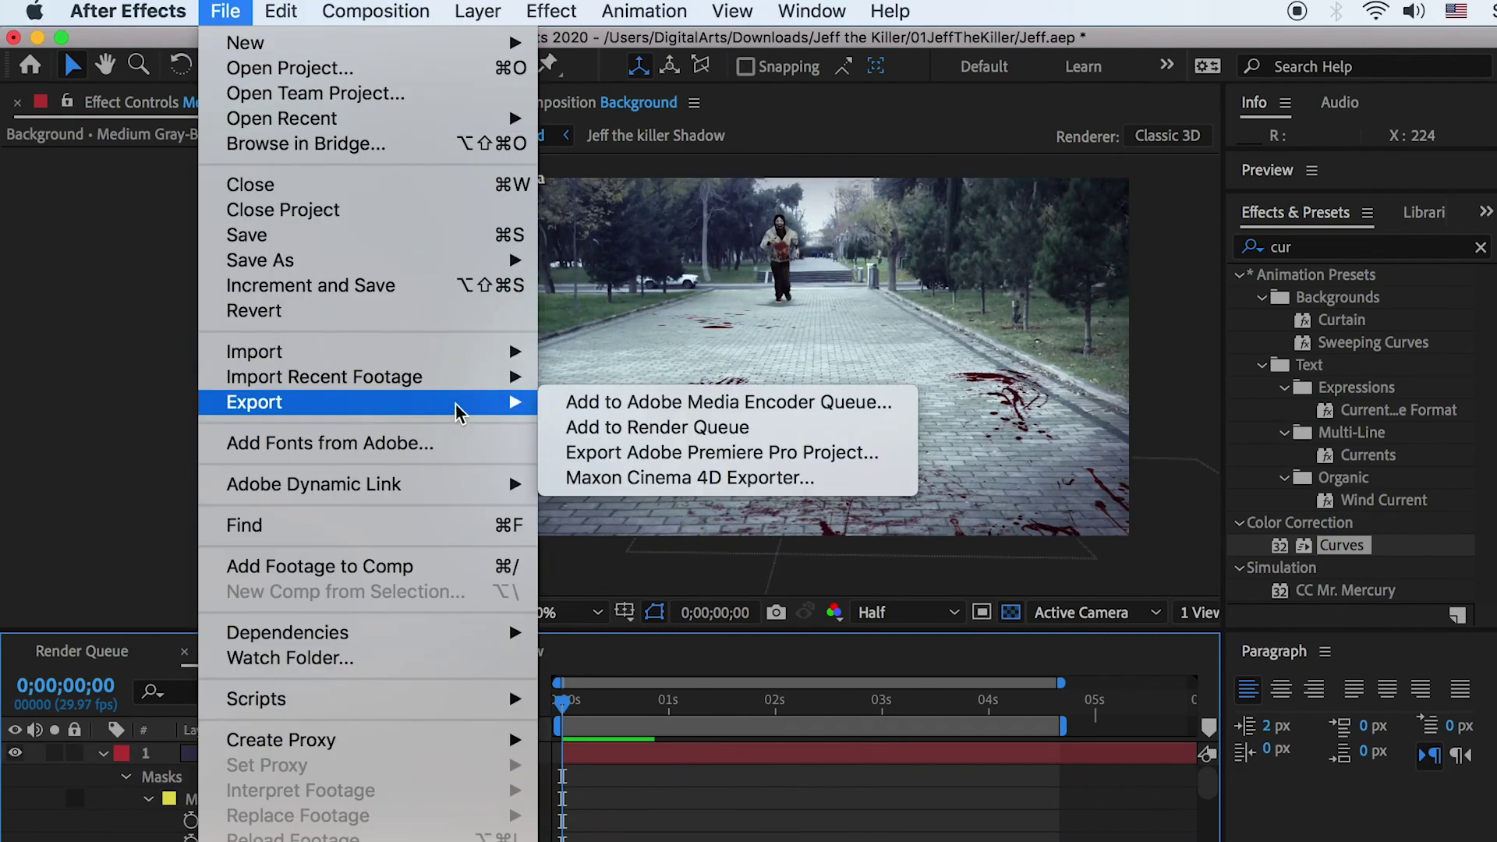
left_click(845, 402)
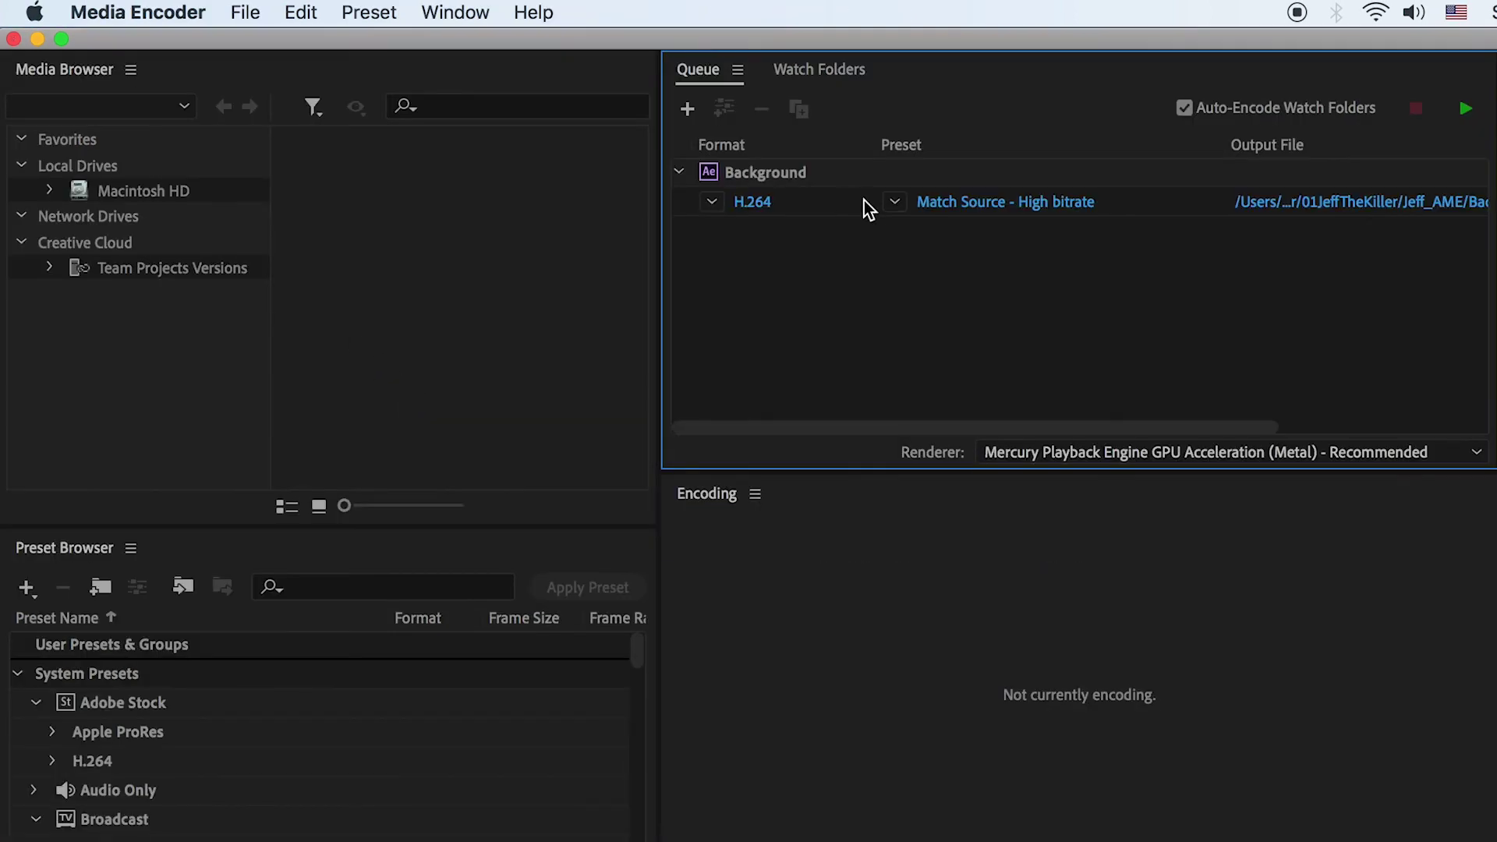
left_click(711, 202)
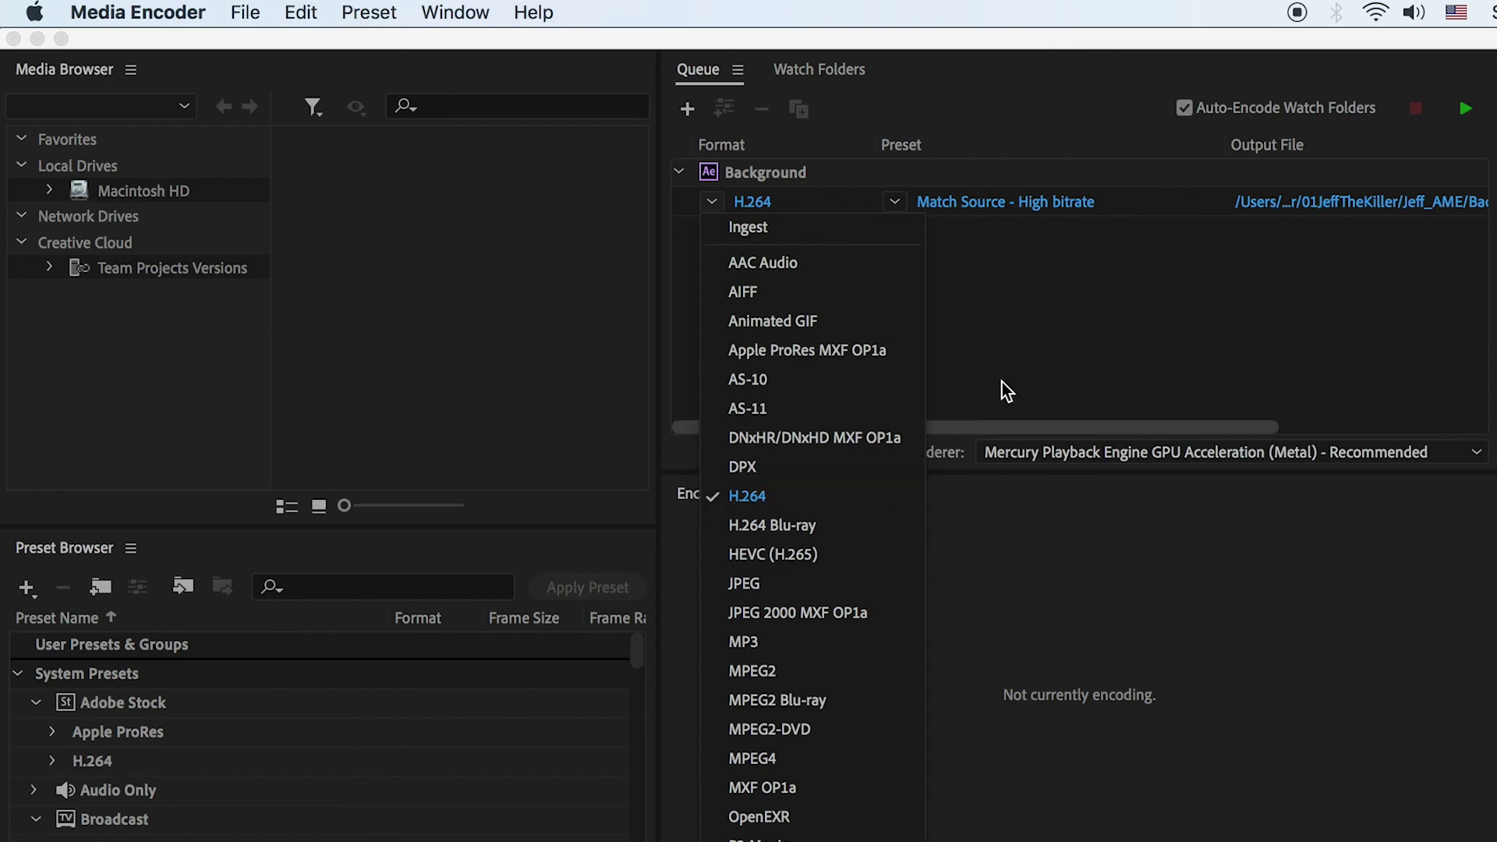
left_click(1025, 326)
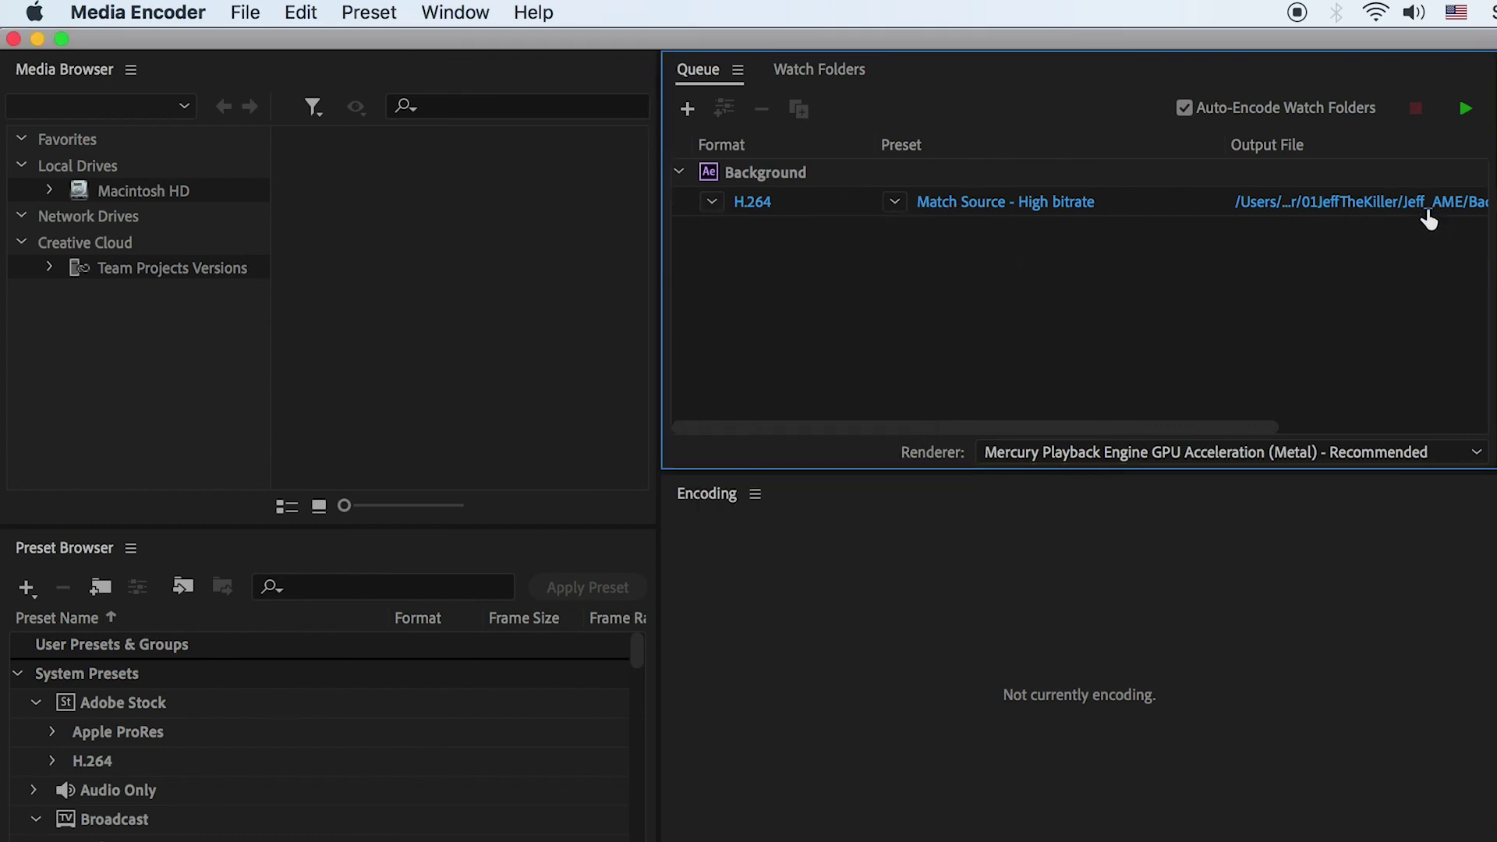
left_click(1465, 109)
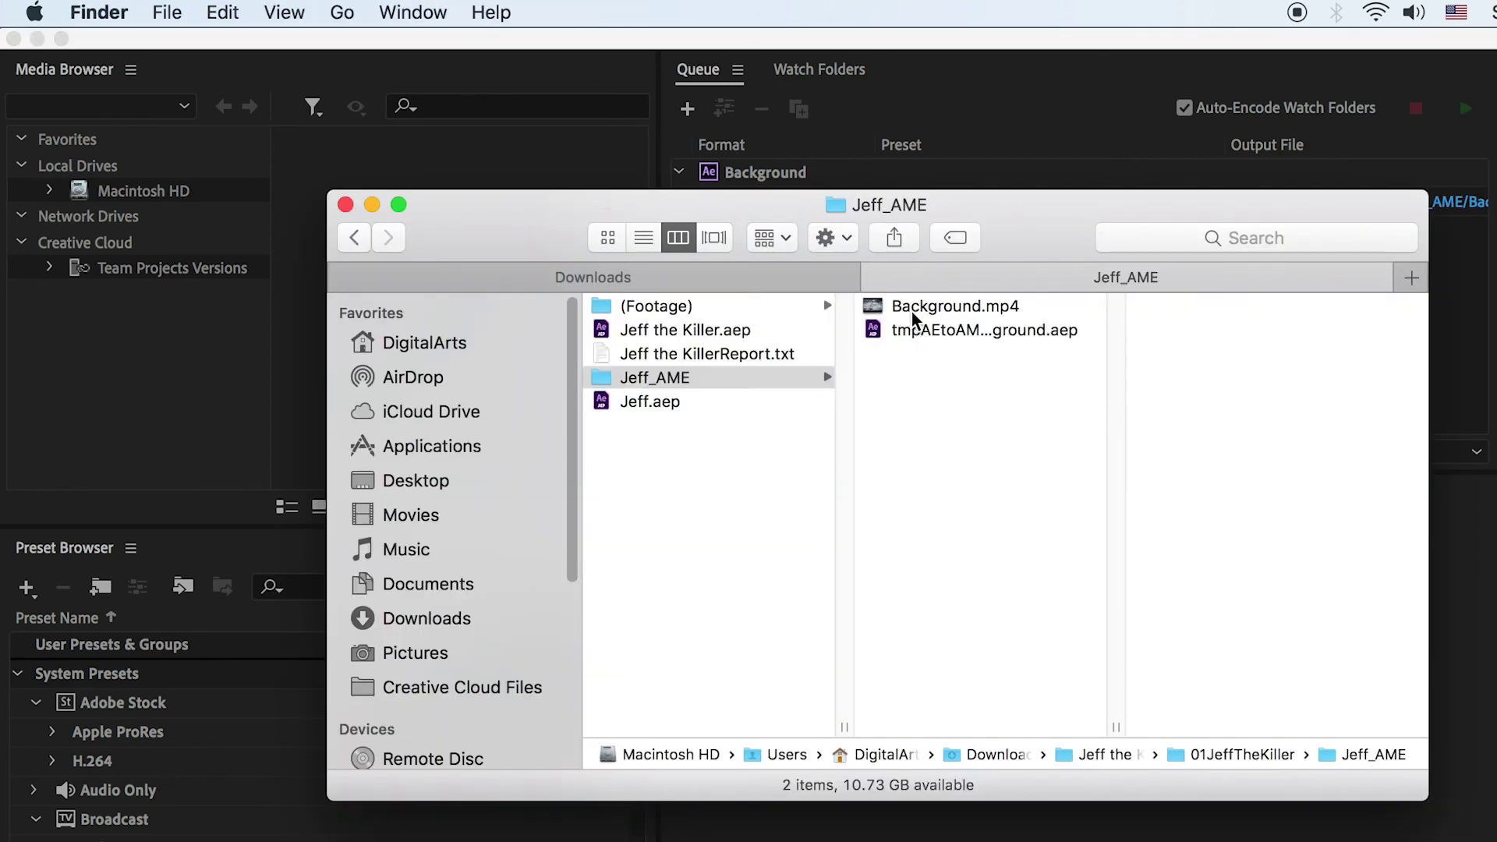
Step: Play the exported Background.mp4 from the Jeff_AME folder to check the final shot
double_click(912, 312)
left_click_drag(1083, 133, 1096, 69)
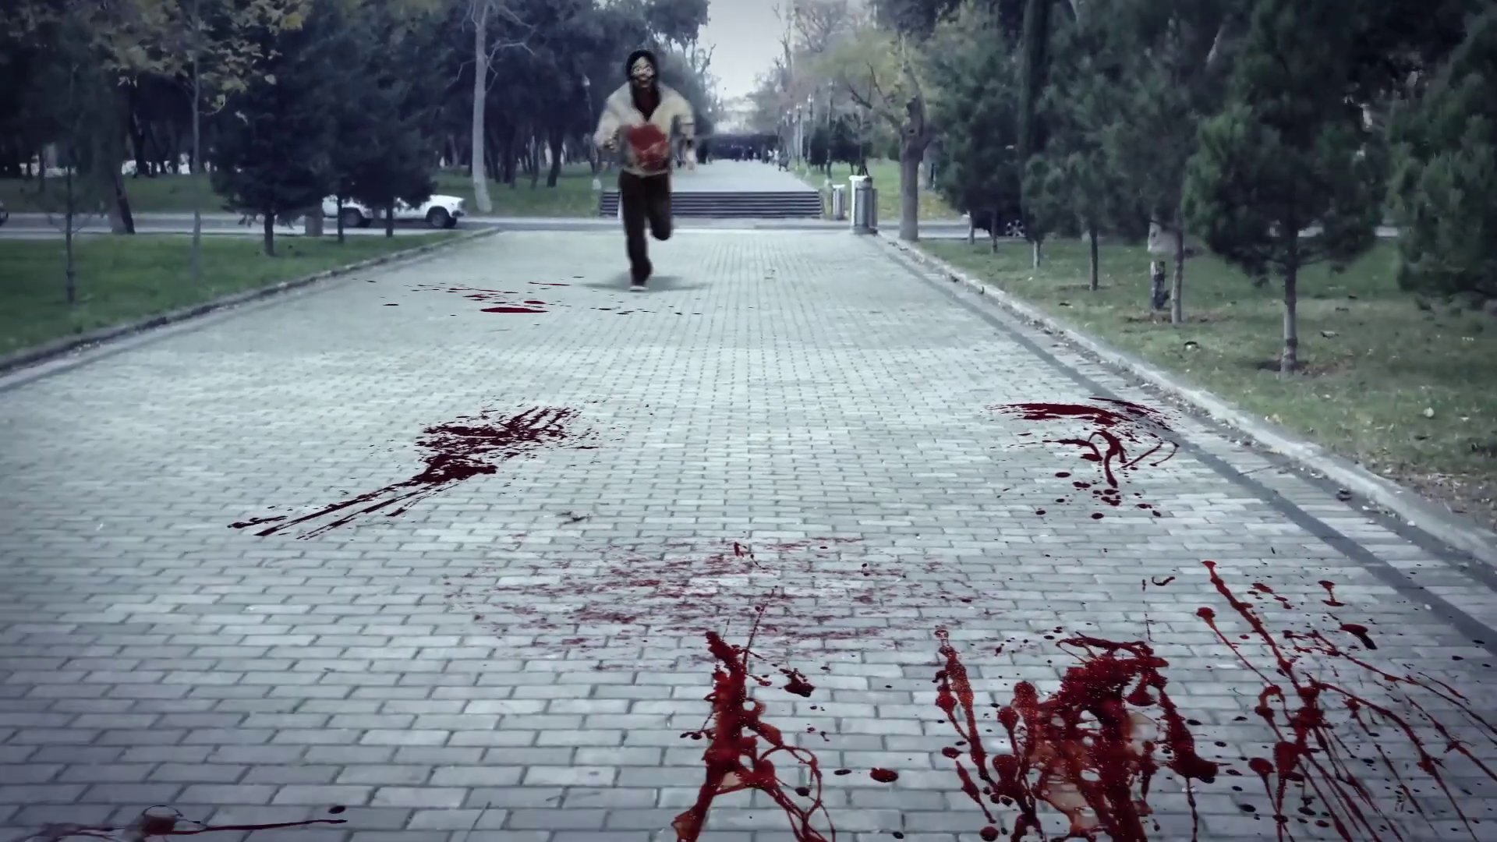